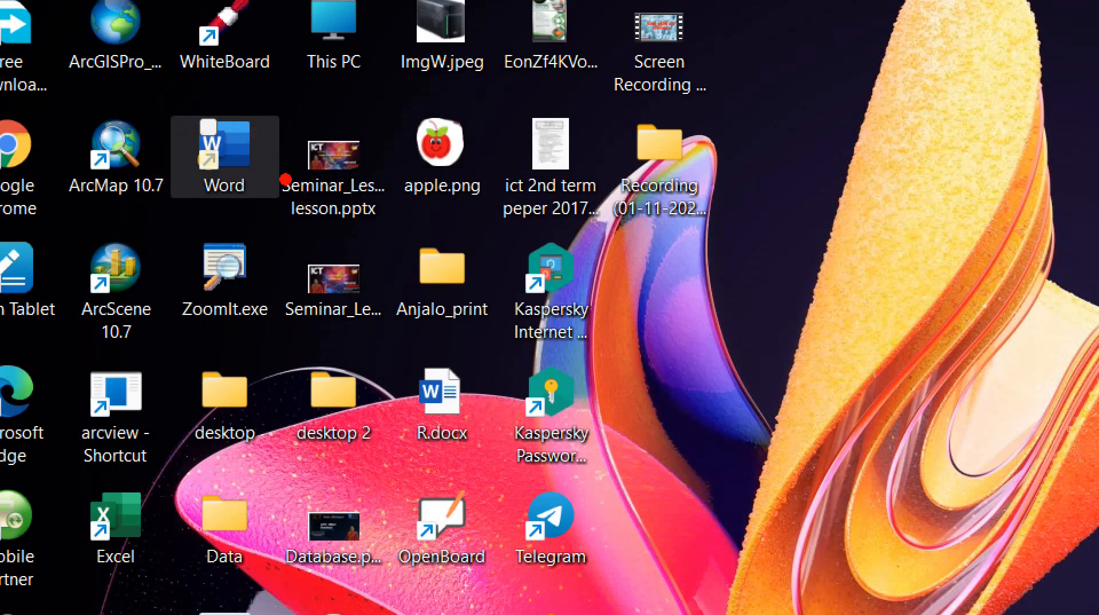
pyautogui.moveTo(161, 99); pyautogui.dragTo(219, 172)
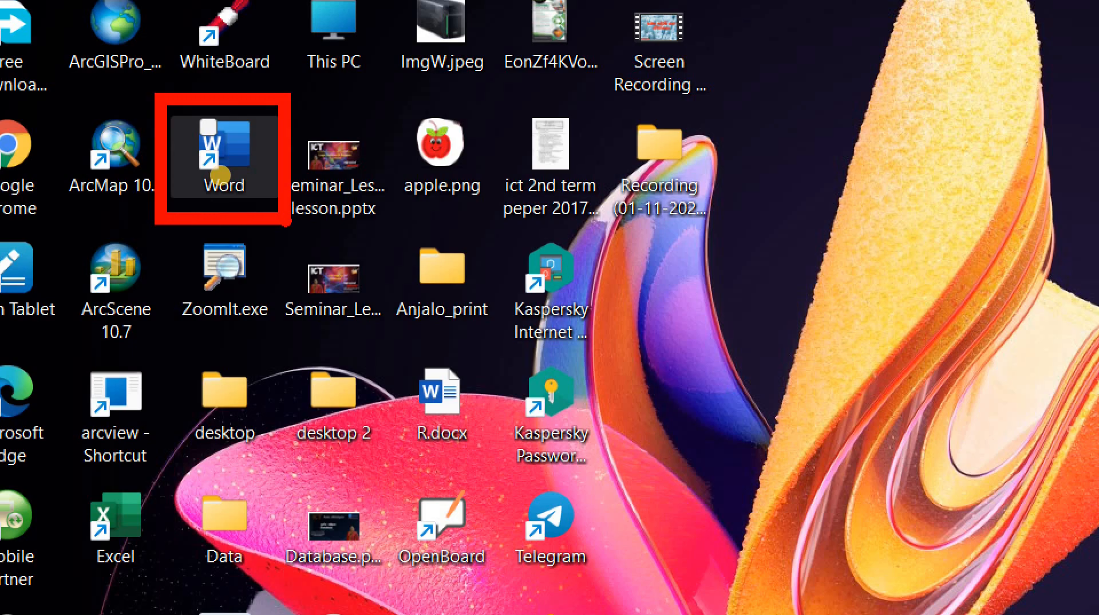
pyautogui.press('Escape')
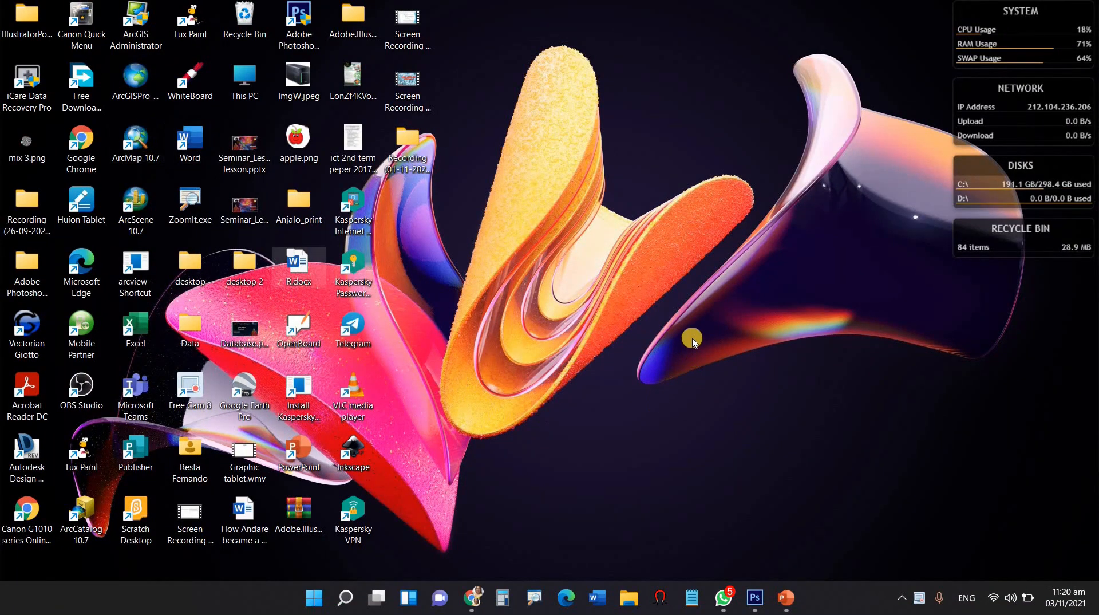
# - Search the computer for "Ms word" and close the search results
pyautogui.click(315, 605)
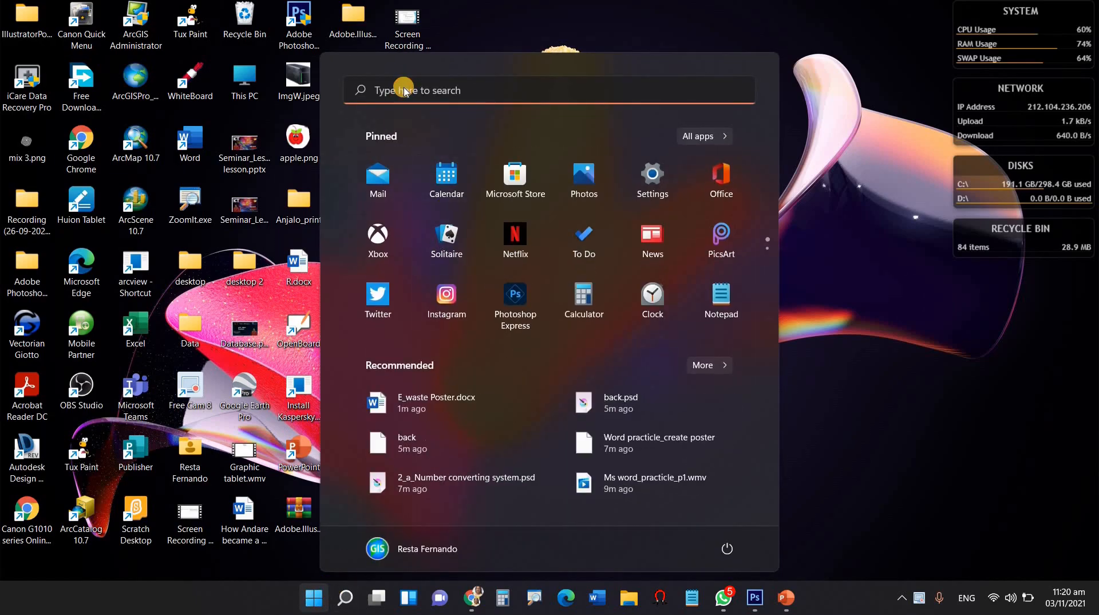
pyautogui.click(404, 87)
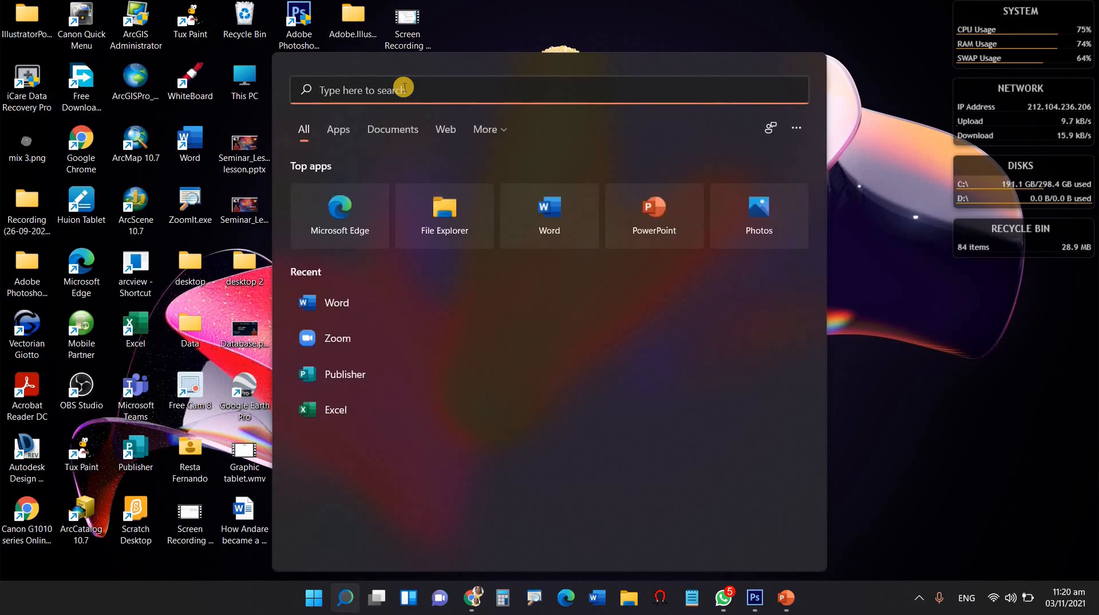
pyautogui.write('Ms')
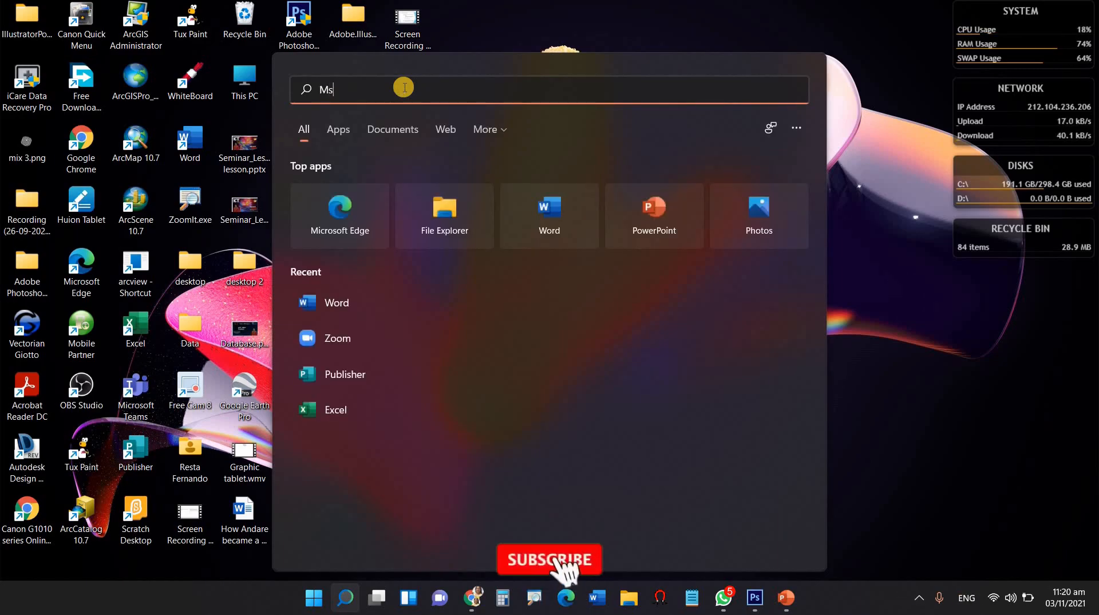
pyautogui.write(' word')
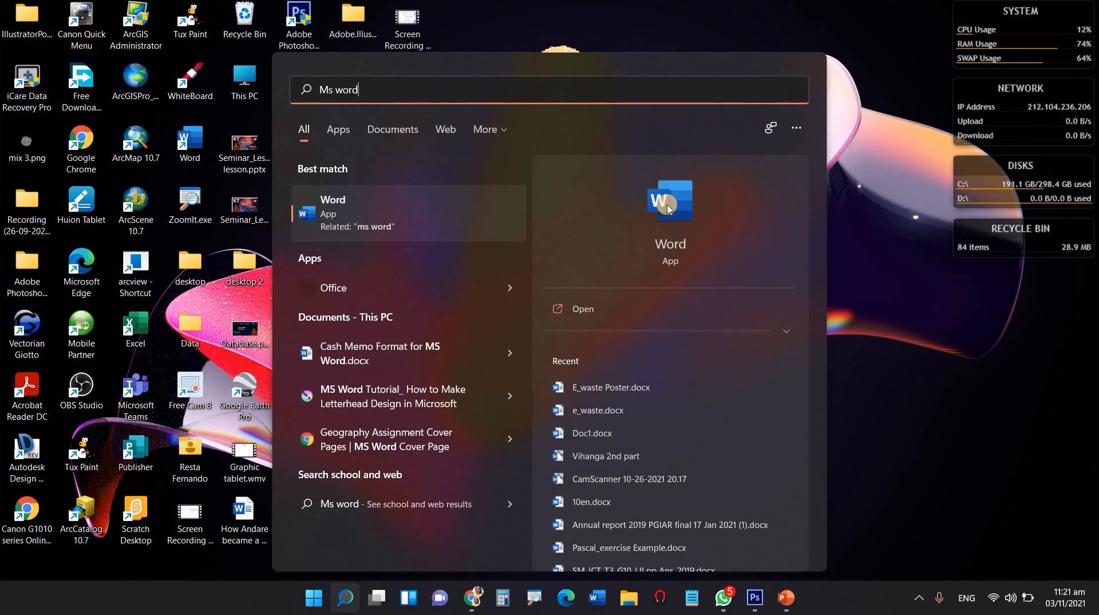
pyautogui.click(867, 326)
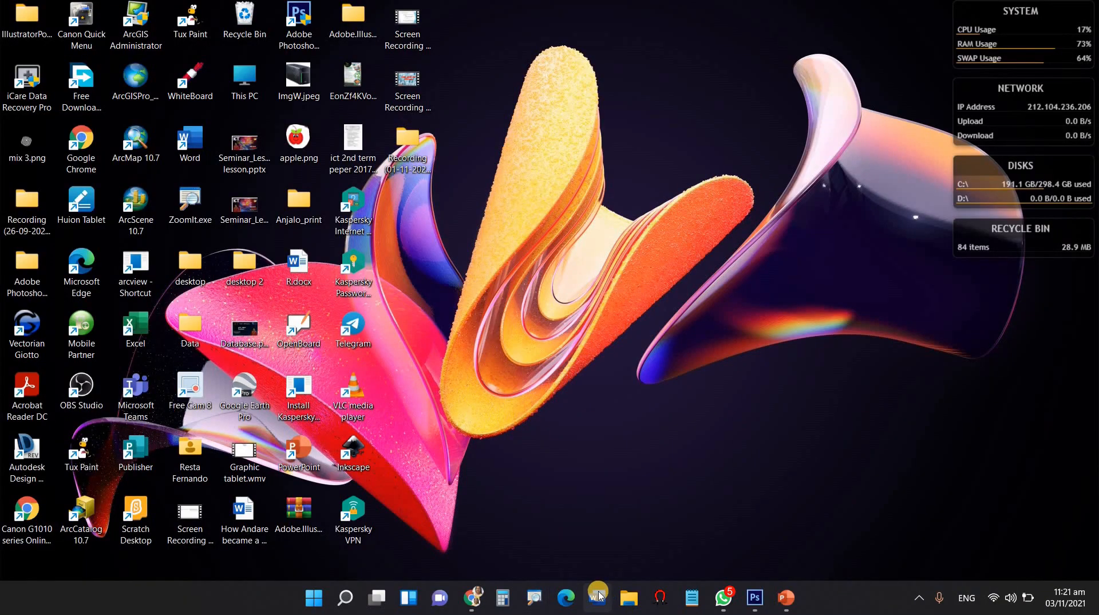
# - Start Word and maximize its window
pyautogui.click(599, 595)
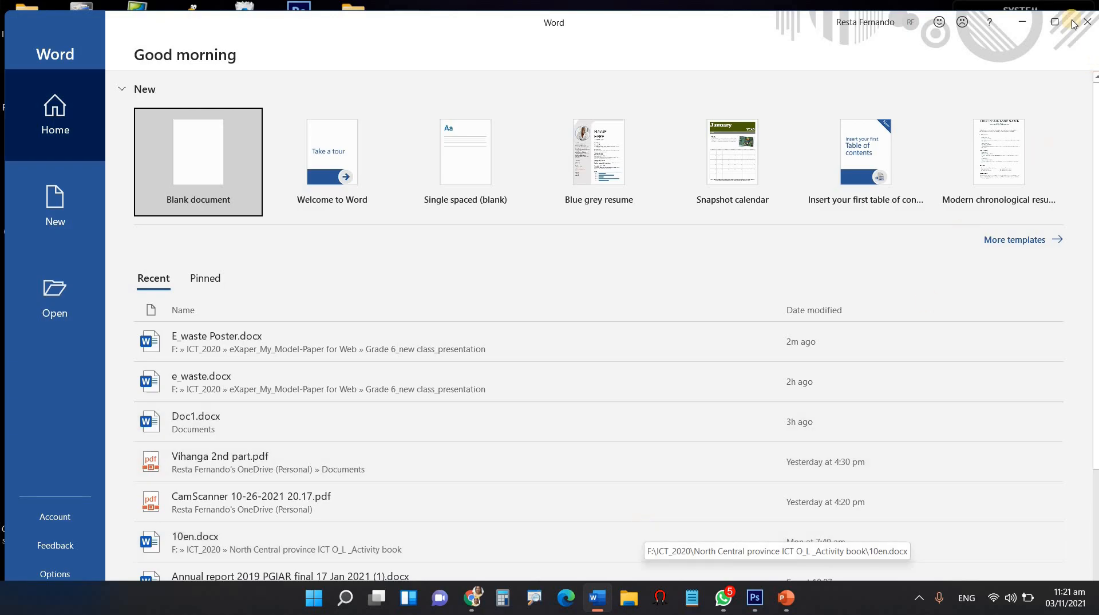
pyautogui.click(1053, 26)
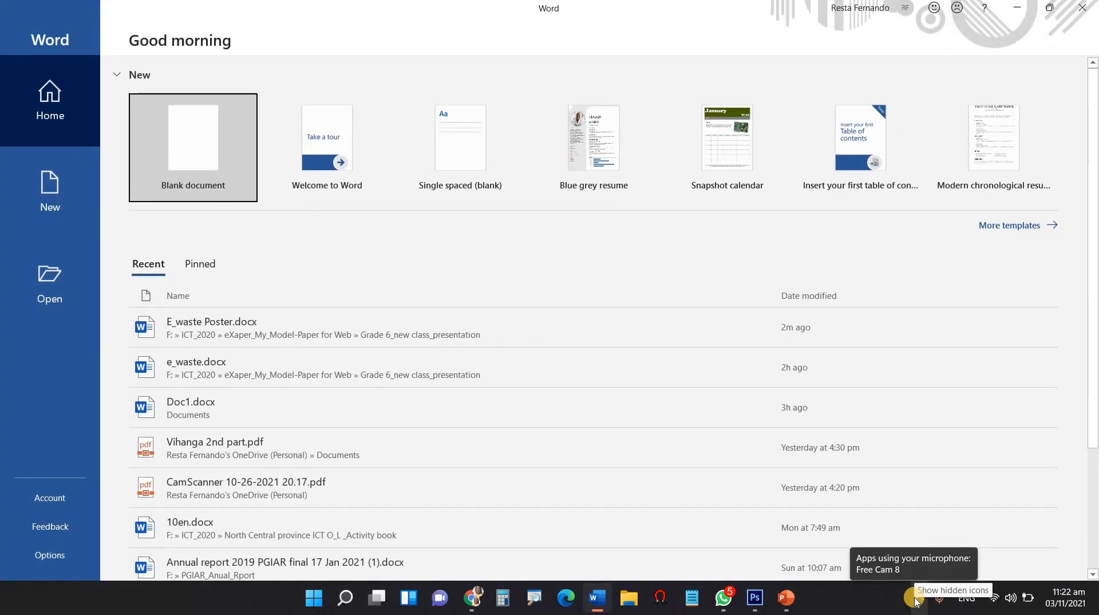
pyautogui.click(916, 598)
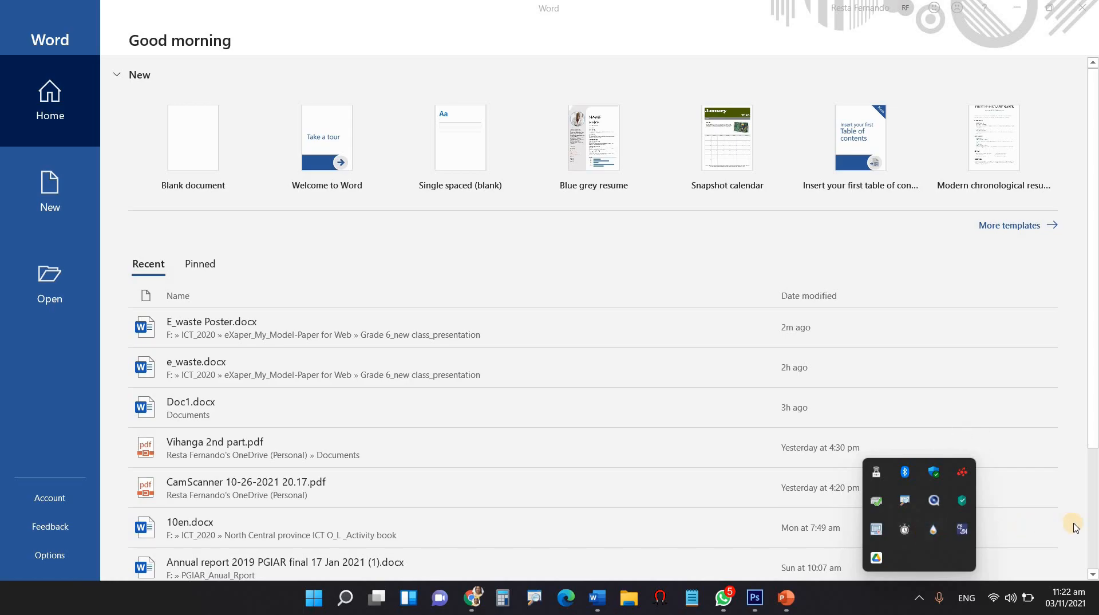
pyautogui.press('Escape')
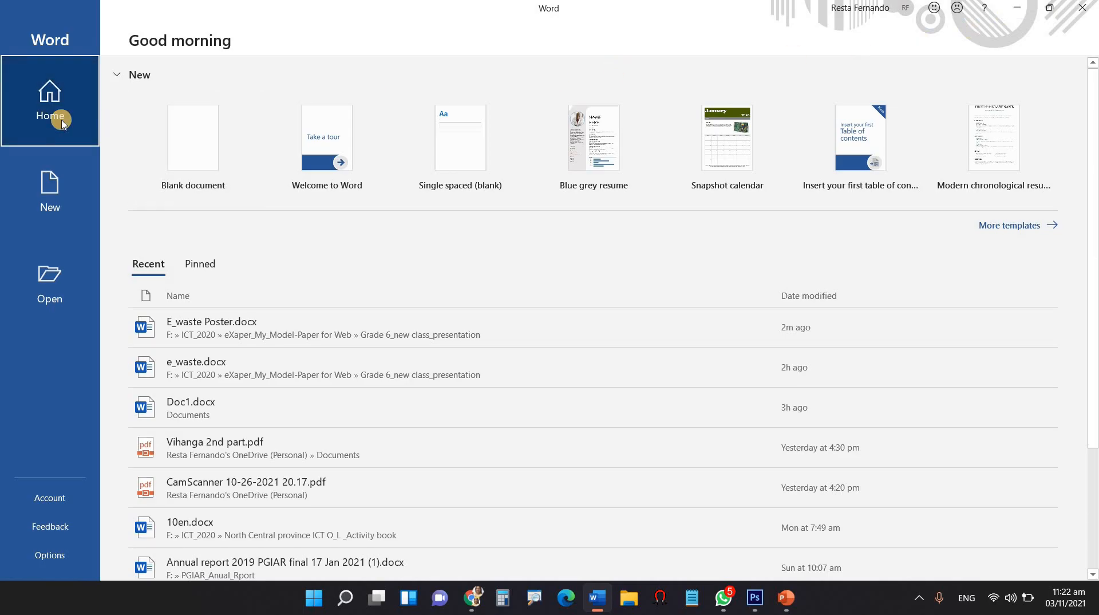
# - Look through the start screen's pages for new documents and opening files, and return to the home page
pyautogui.click(67, 192)
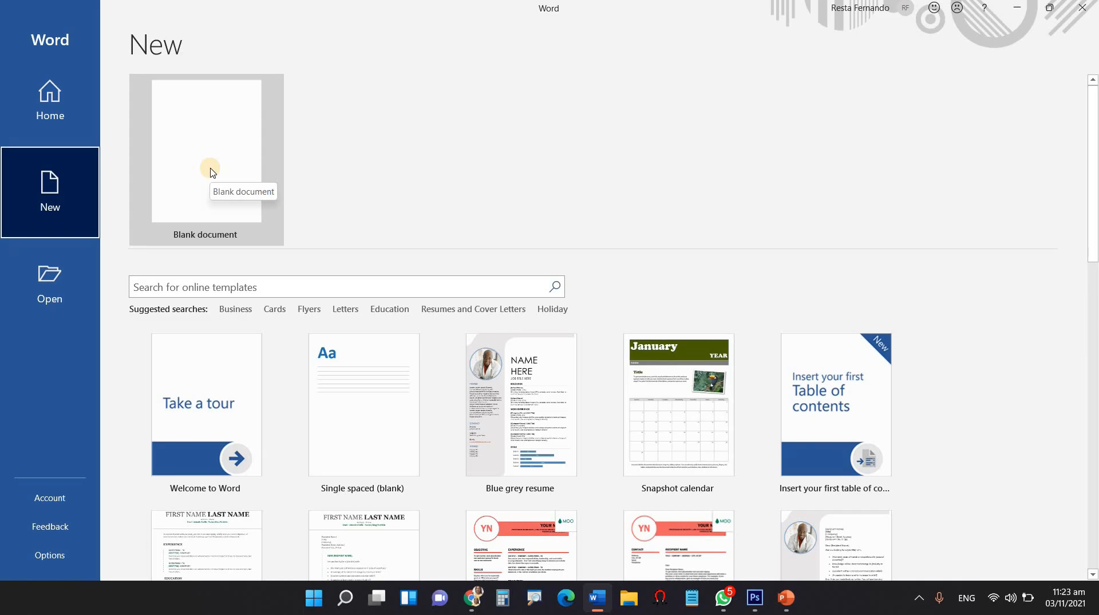
pyautogui.click(60, 283)
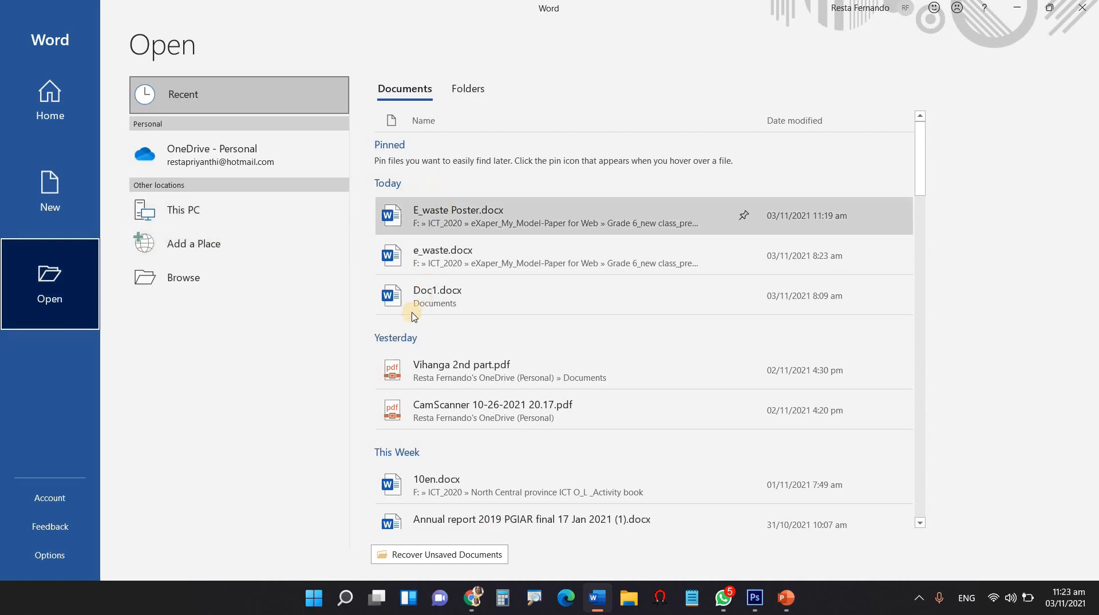
pyautogui.click(44, 118)
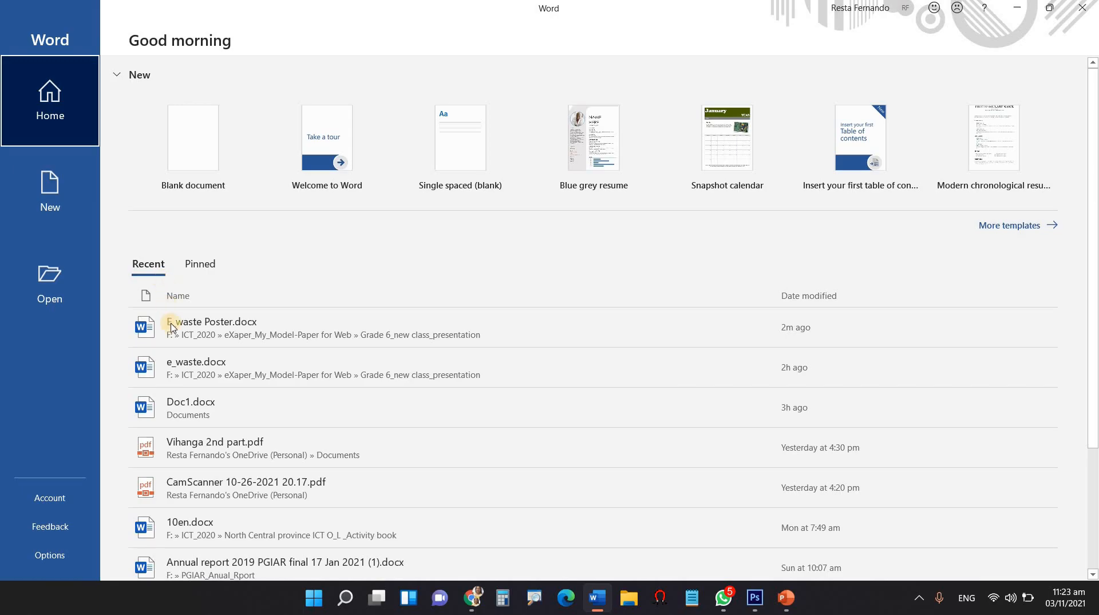
# - Open the recent document E_waste Poster.docx and dismiss the licence notice above the page
pyautogui.click(207, 338)
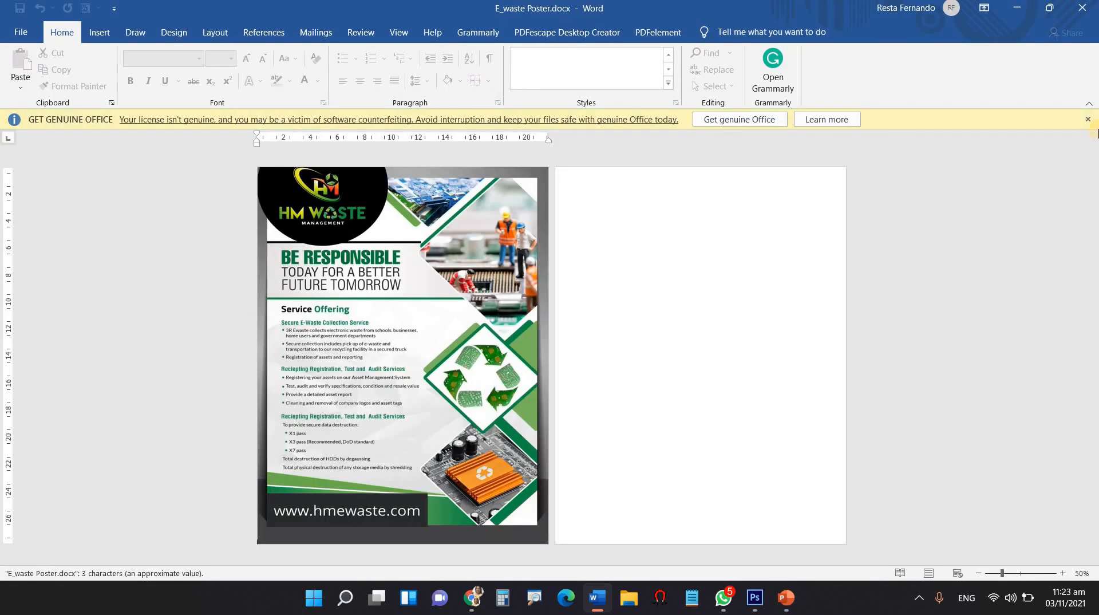
pyautogui.click(1073, 124)
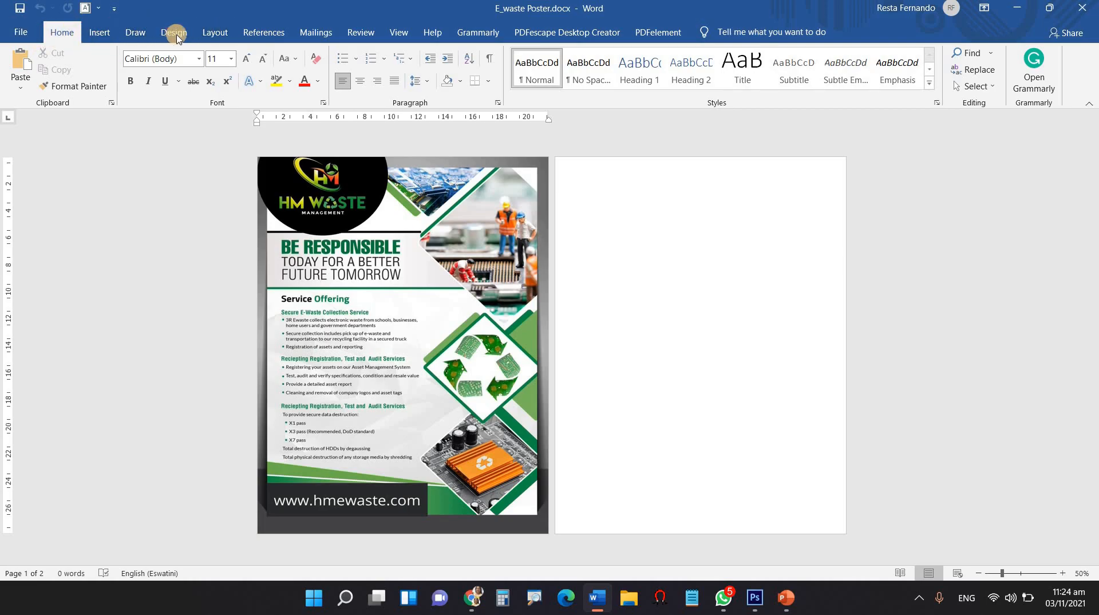
# - Open the custom margins settings for the poster document and move the dialog higher over the page
pyautogui.click(216, 35)
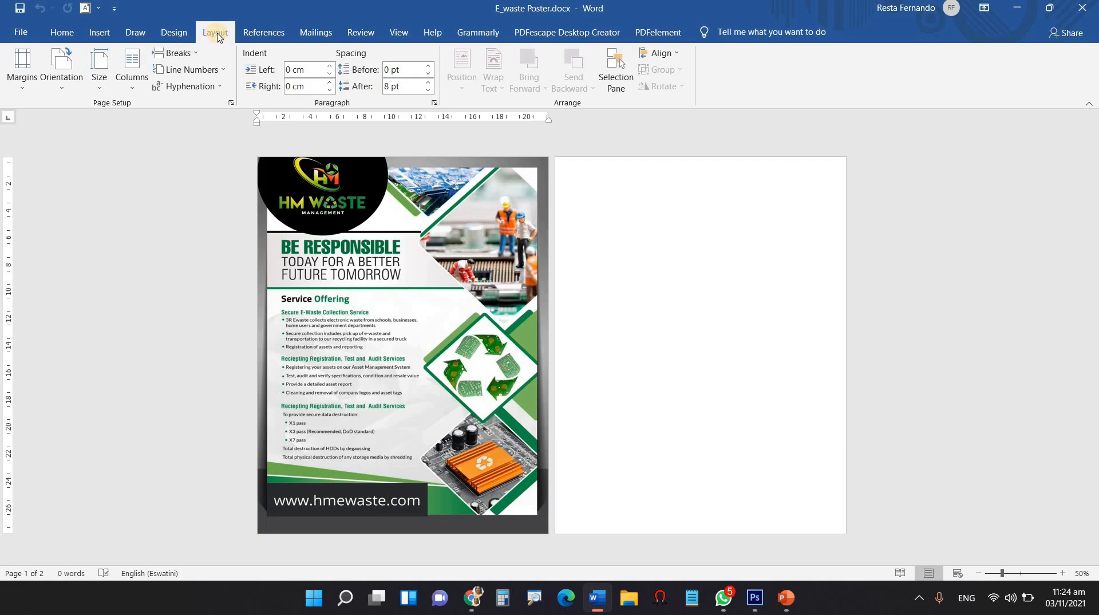
pyautogui.click(28, 89)
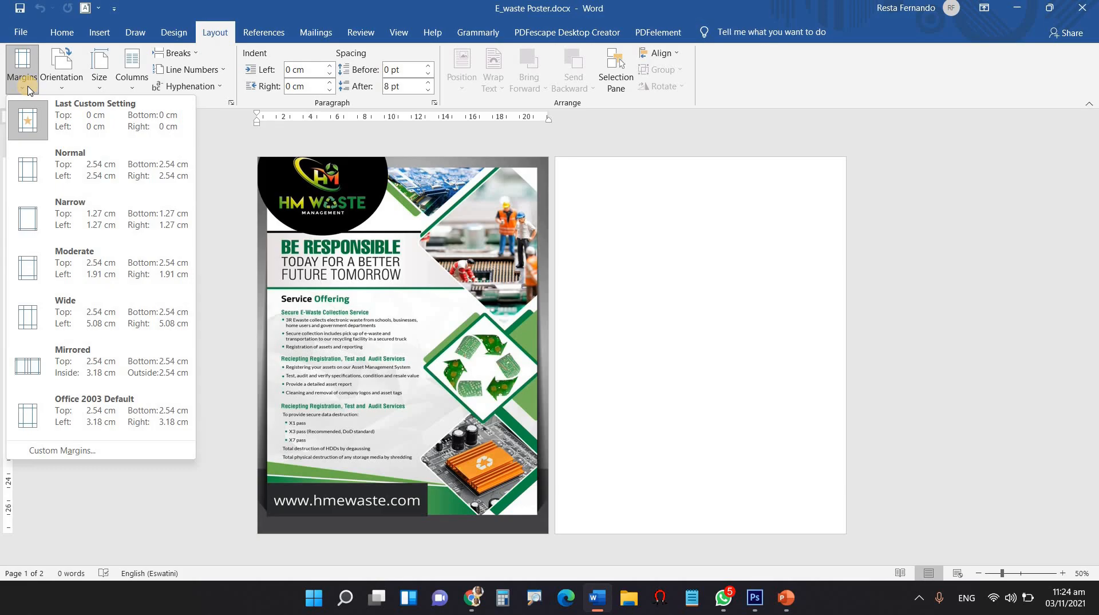
pyautogui.click(63, 450)
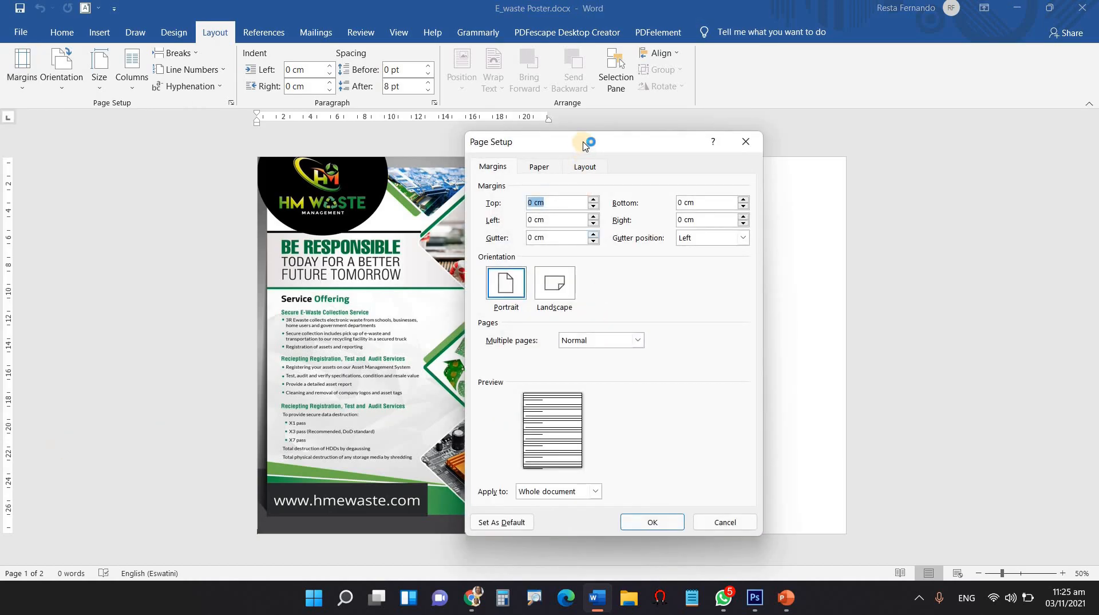
pyautogui.moveTo(584, 146); pyautogui.dragTo(543, 107)
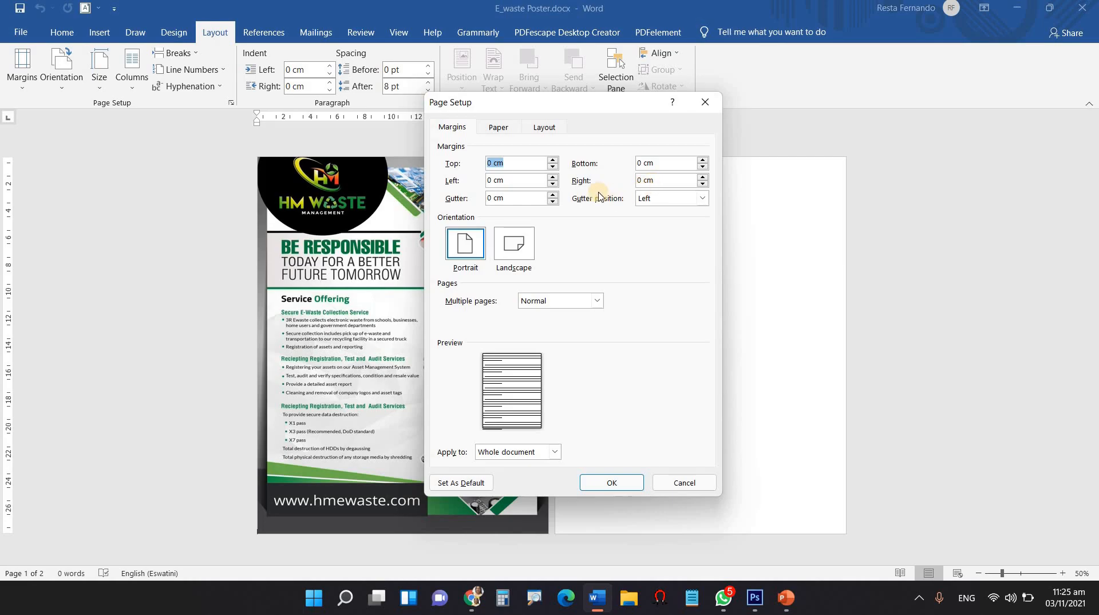
# - Set the top page margin to 1 cm
pyautogui.click(491, 161)
pyautogui.moveTo(491, 161); pyautogui.dragTo(467, 161)
pyautogui.write('1')
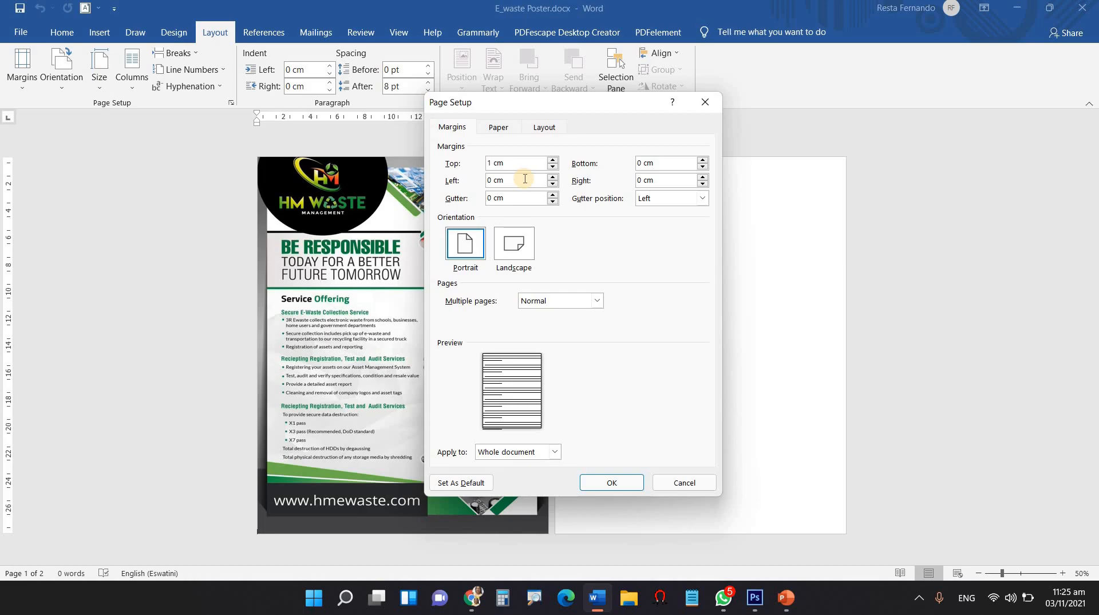
# - Set the top margin to 0 cm for the whole document, ignoring the printable-area warning, and place the cursor on the blank second page
pyautogui.moveTo(491, 162); pyautogui.dragTo(479, 163)
pyautogui.write('0')
pyautogui.click(614, 484)
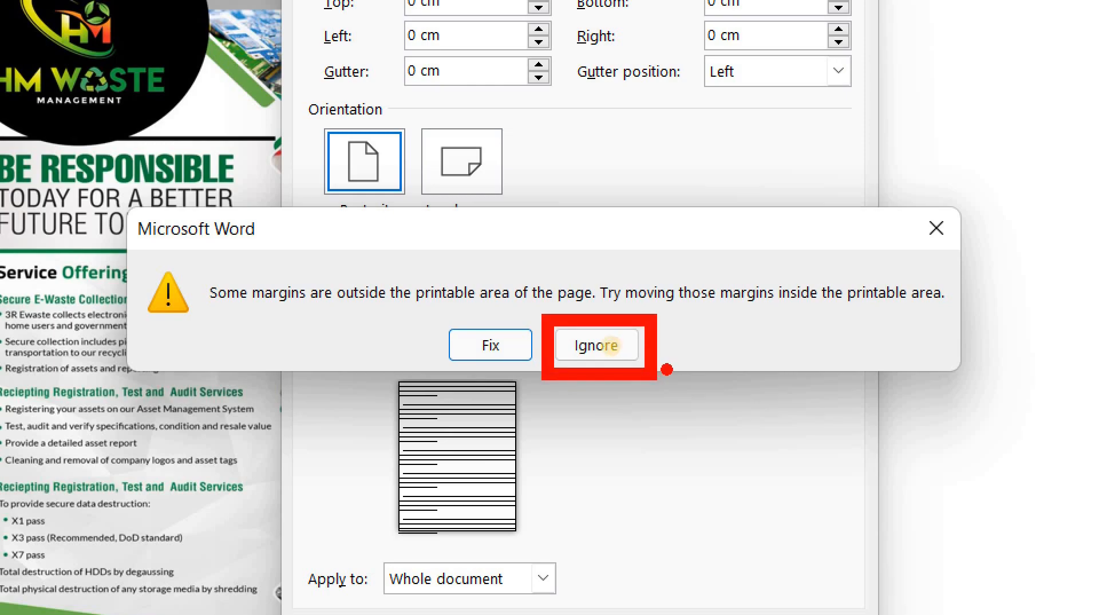
pyautogui.click(607, 339)
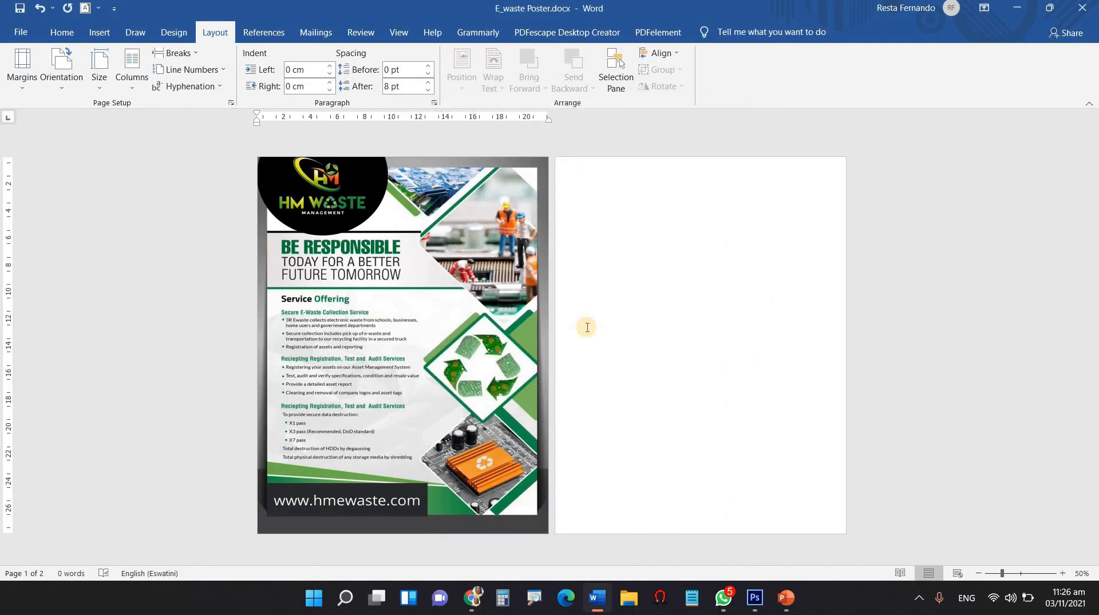
pyautogui.click(649, 226)
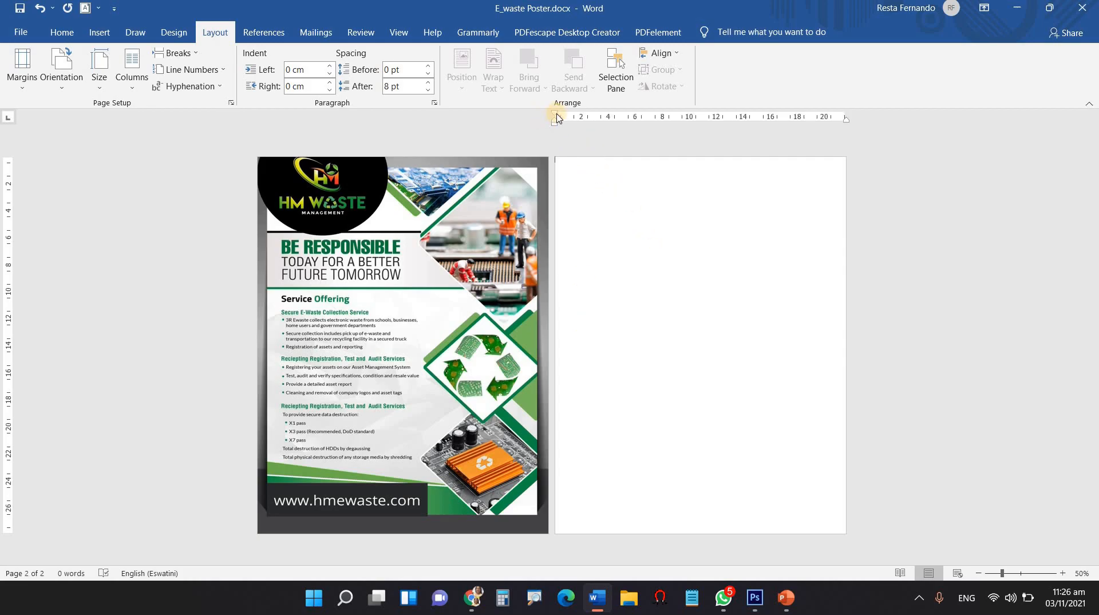
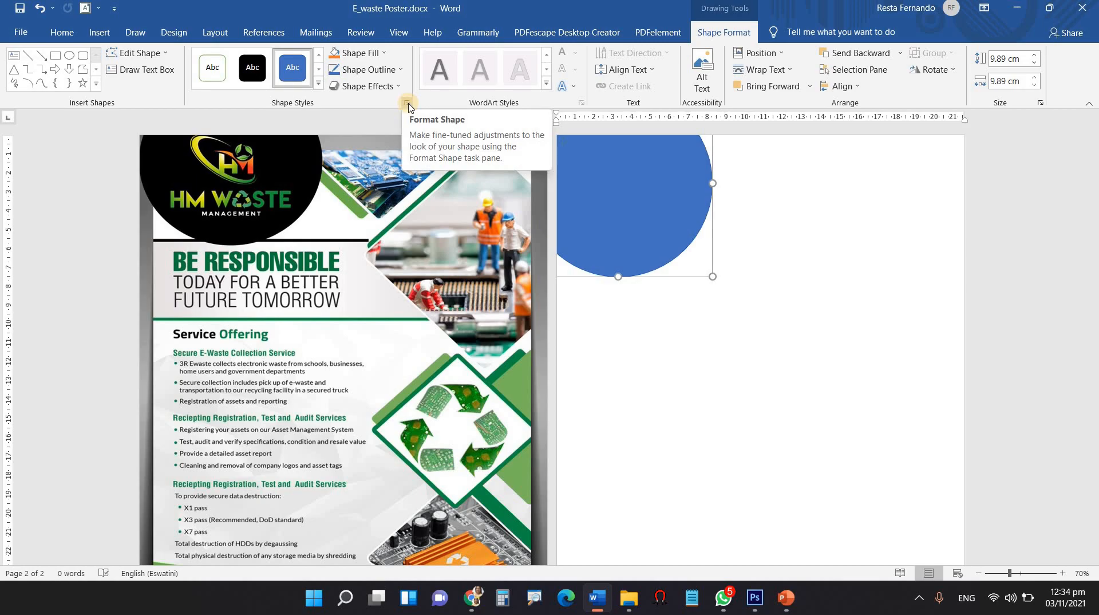
# - Change the fill of the blue circle on the second page to a picture or texture fill
pyautogui.rightClick(660, 223)
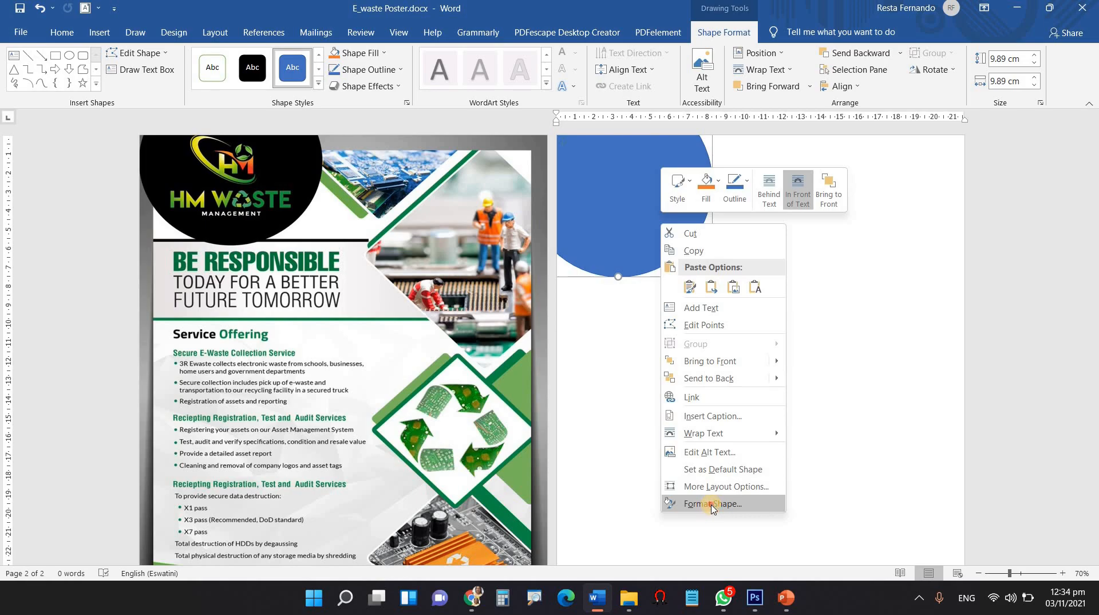
pyautogui.click(711, 504)
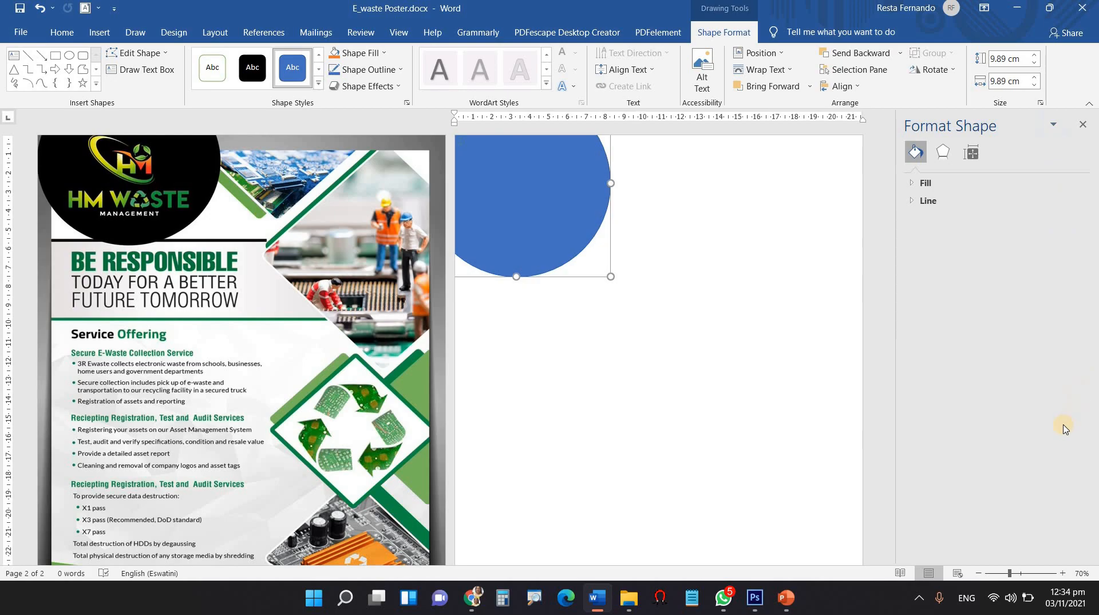
pyautogui.click(918, 182)
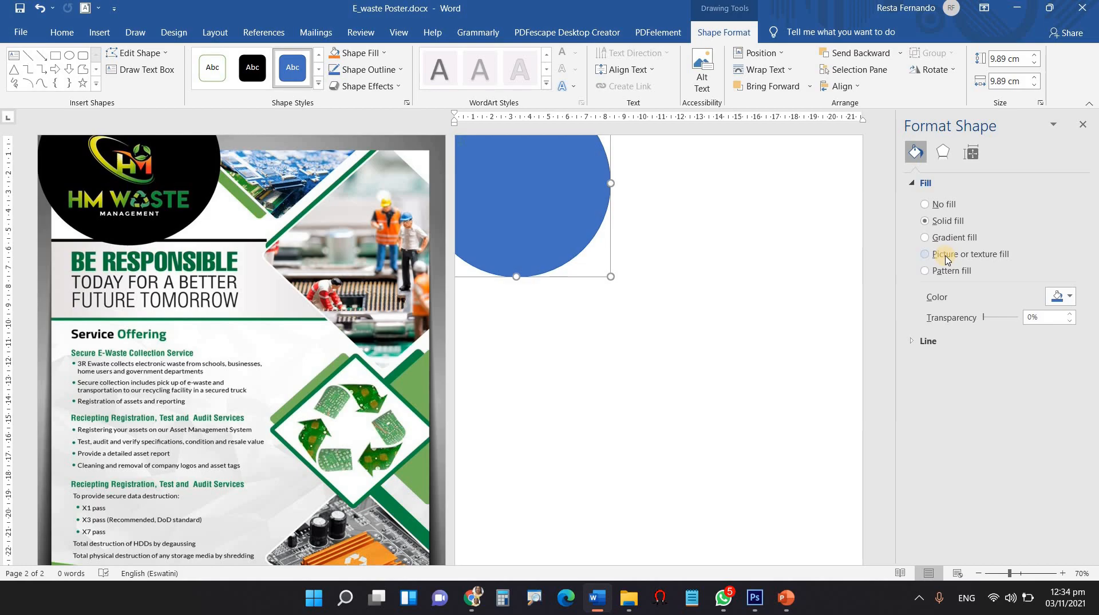
pyautogui.click(946, 256)
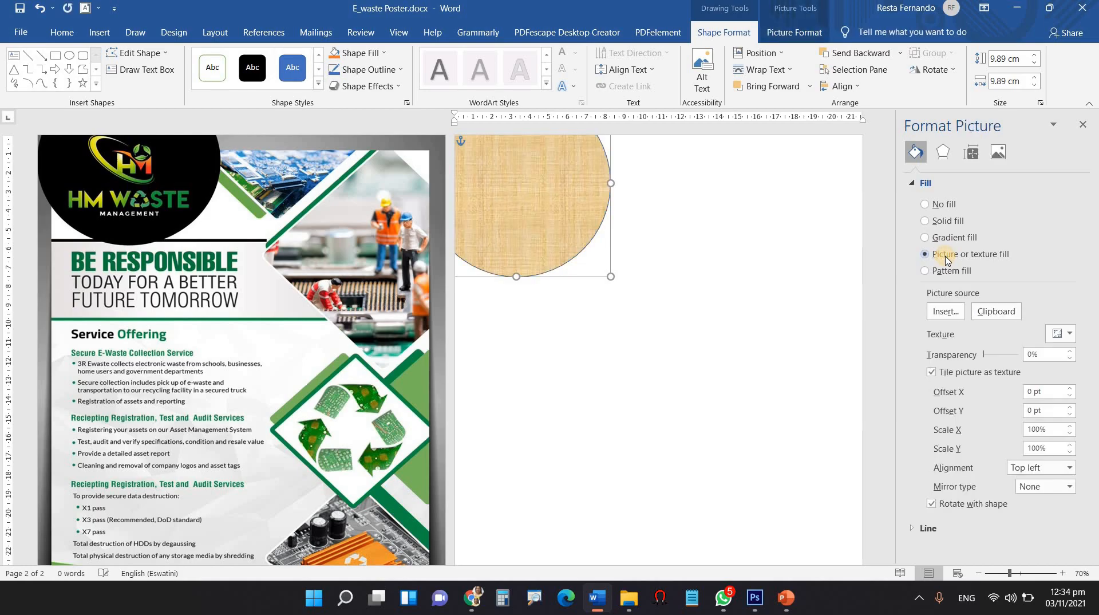
# - Fill the circle with the picture 8QvVhLrT_400x400.jpg from the Word Practicle folder under Grade 6_new class_presentation on the F: drive
pyautogui.click(945, 314)
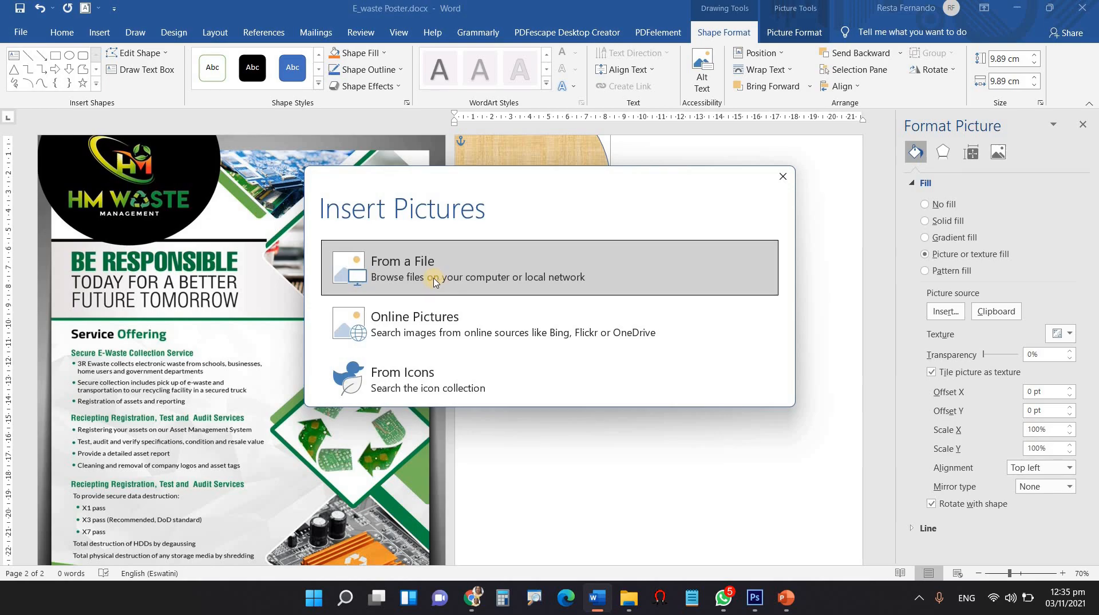
pyautogui.click(396, 268)
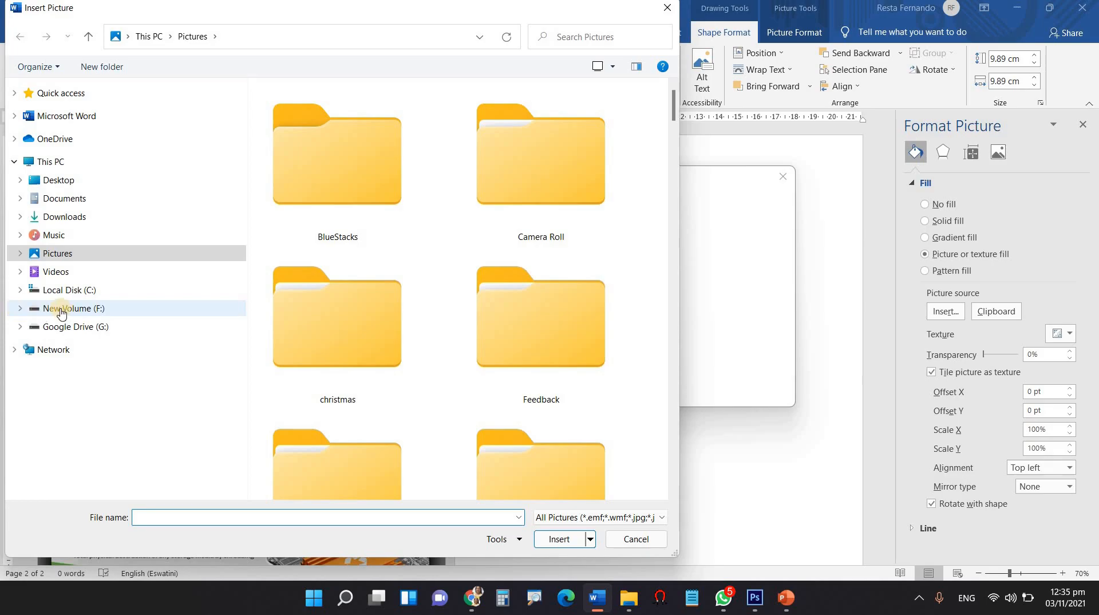
pyautogui.click(21, 308)
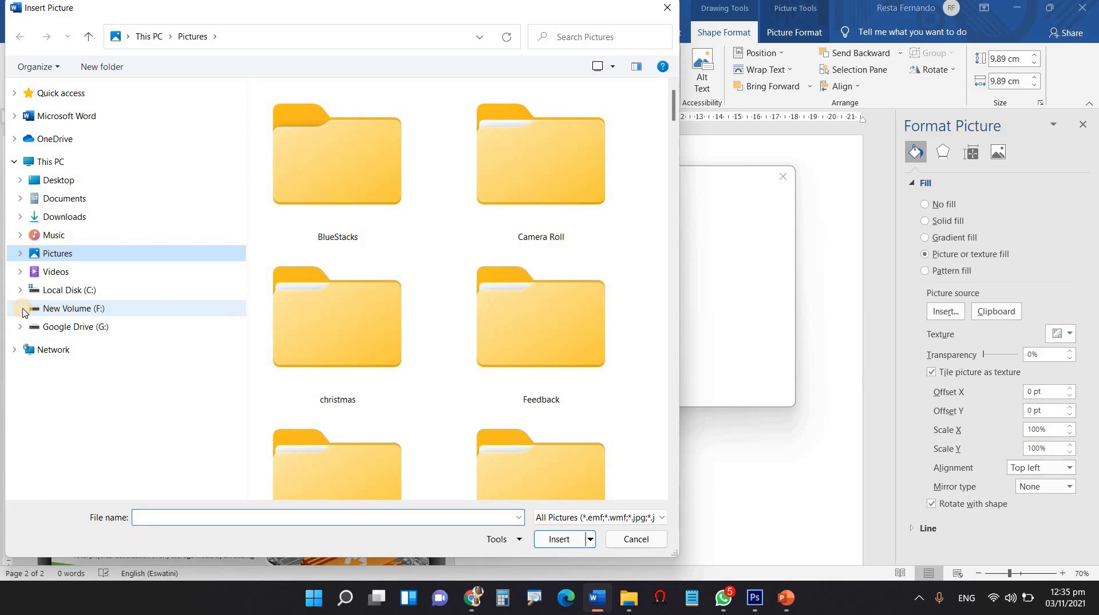
pyautogui.scroll(-6, 126, 357)
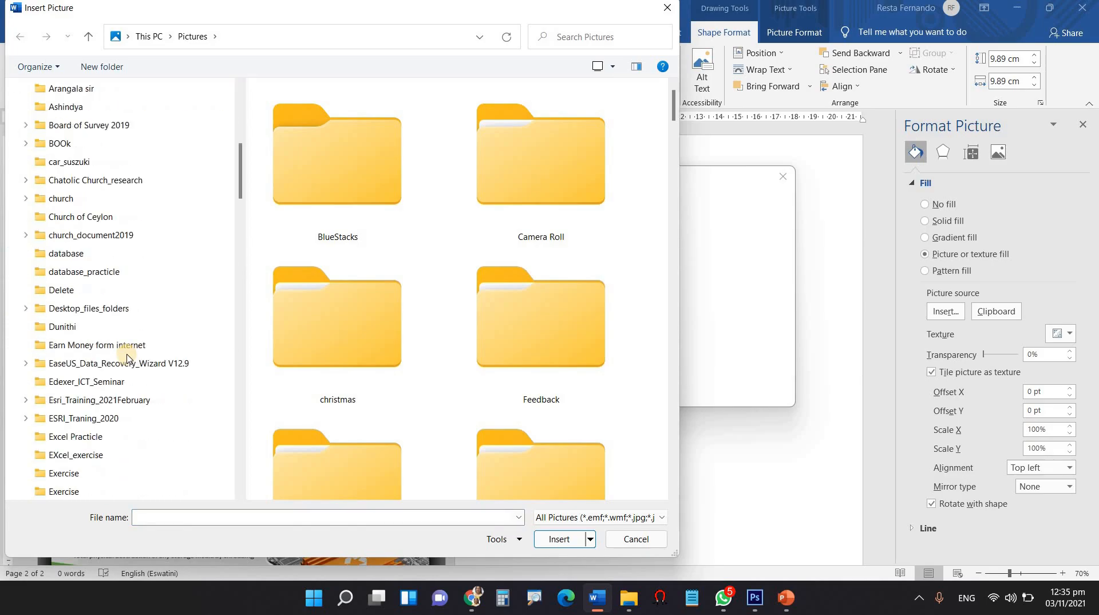
pyautogui.scroll(-3, 127, 357)
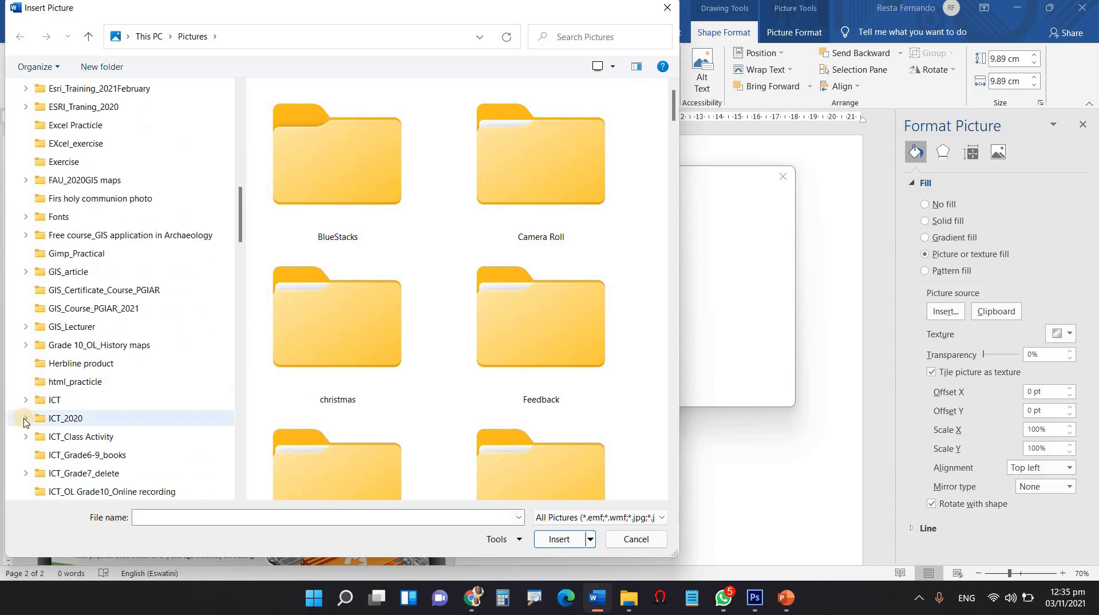
pyautogui.click(23, 421)
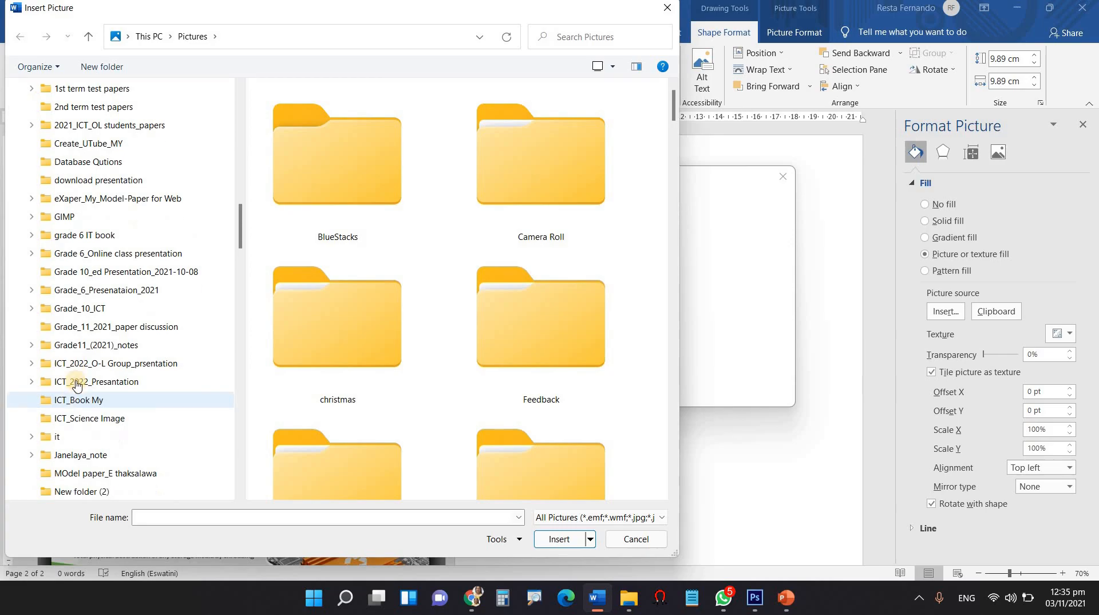
pyautogui.click(32, 198)
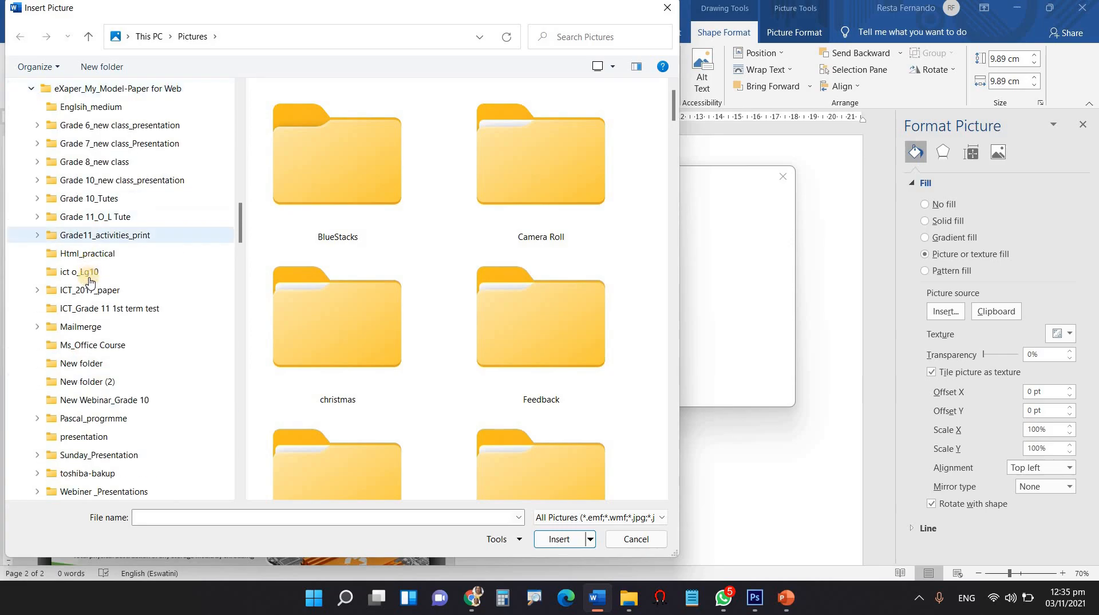
pyautogui.scroll(-1, 88, 278)
pyautogui.scroll(2, 90, 280)
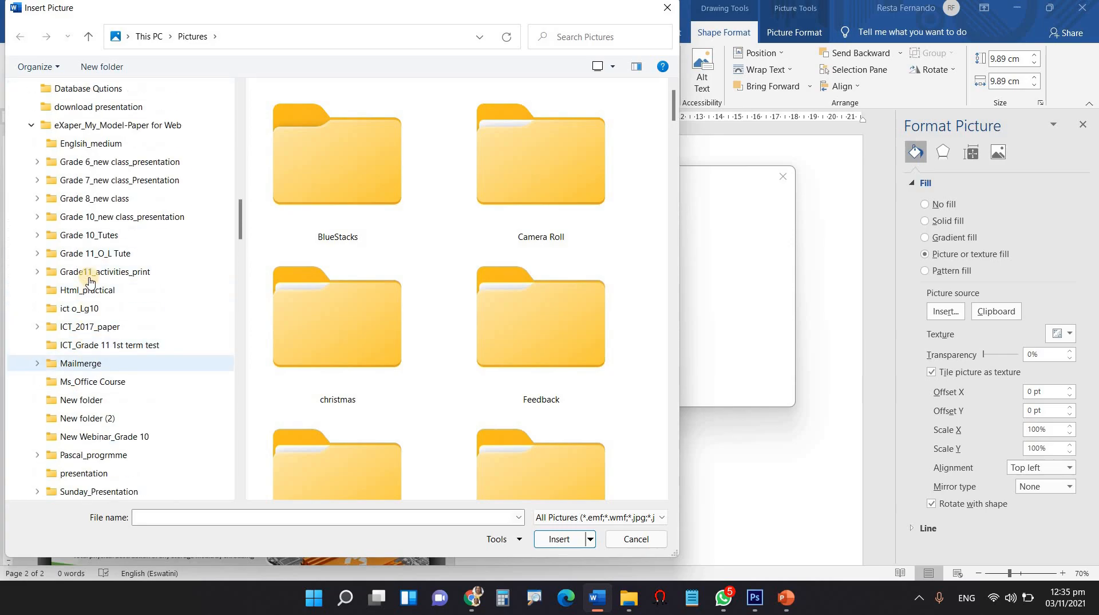
pyautogui.click(38, 162)
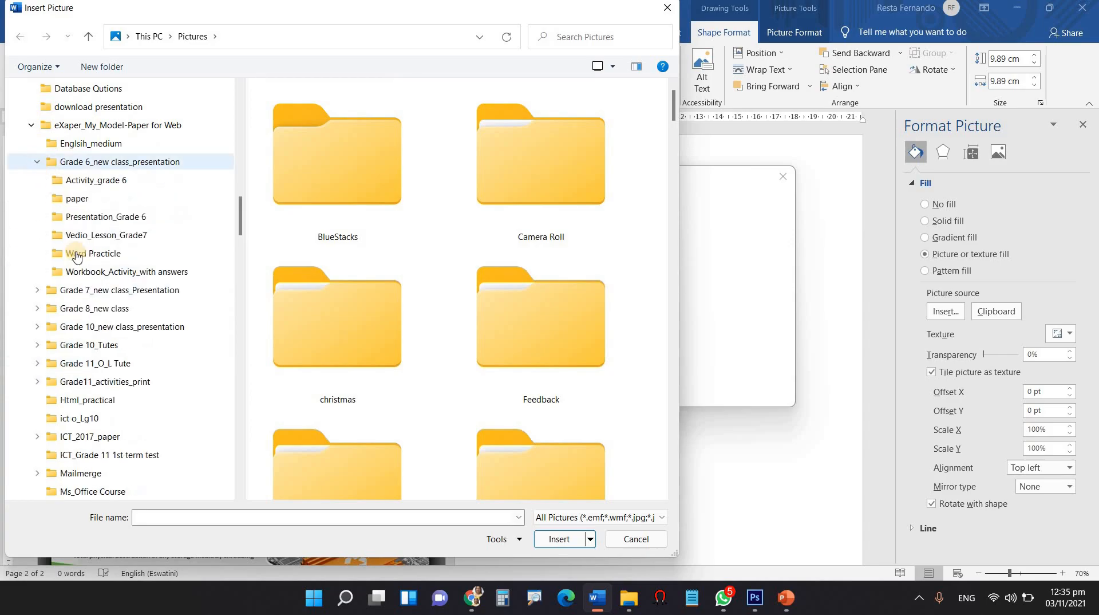
pyautogui.click(137, 254)
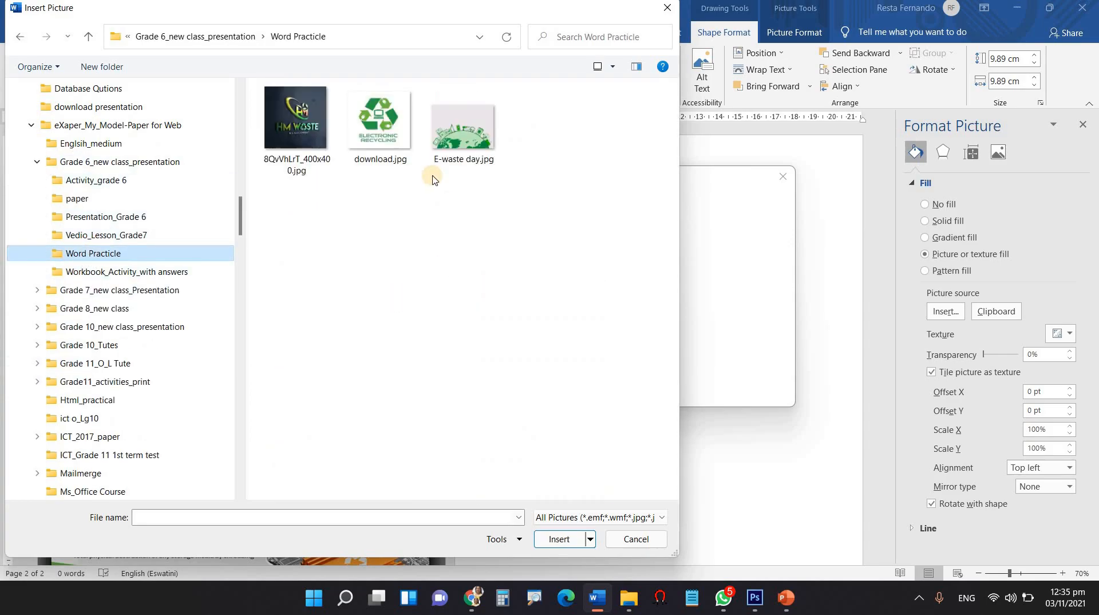
pyautogui.click(295, 124)
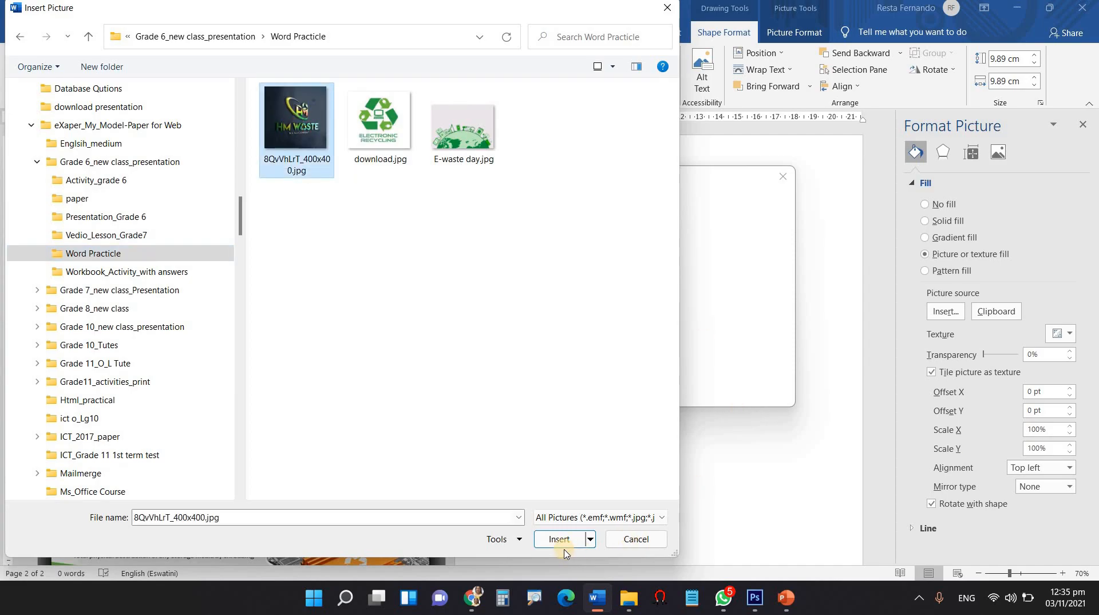
pyautogui.click(581, 540)
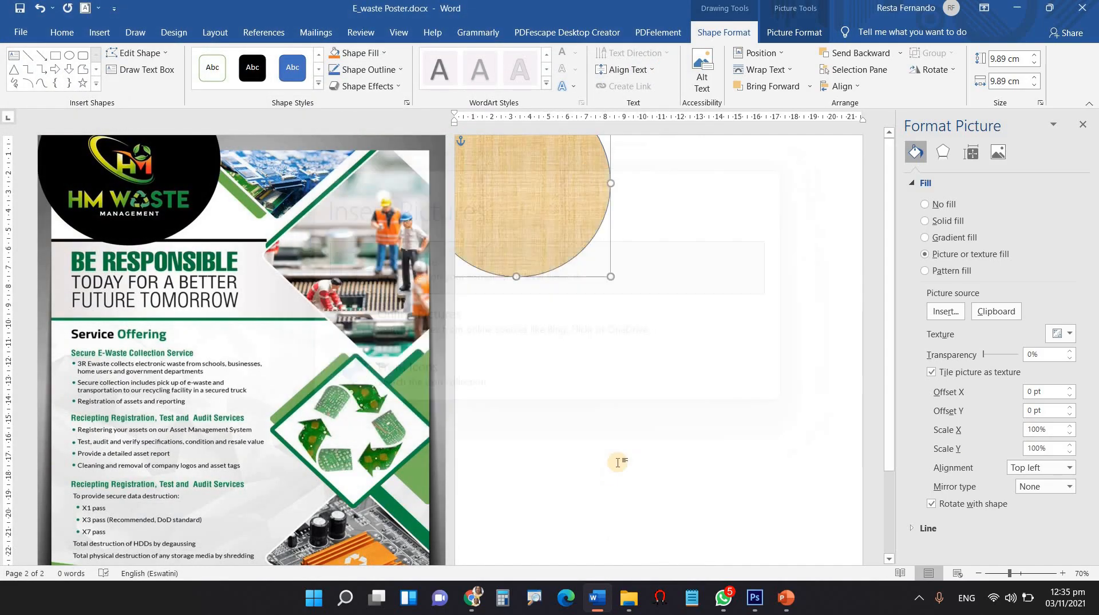
# - Shift the logo circle slightly down the page, enlarge it a little from its lower corner, and deselect it
pyautogui.click(557, 235)
pyautogui.moveTo(557, 235); pyautogui.dragTo(559, 245)
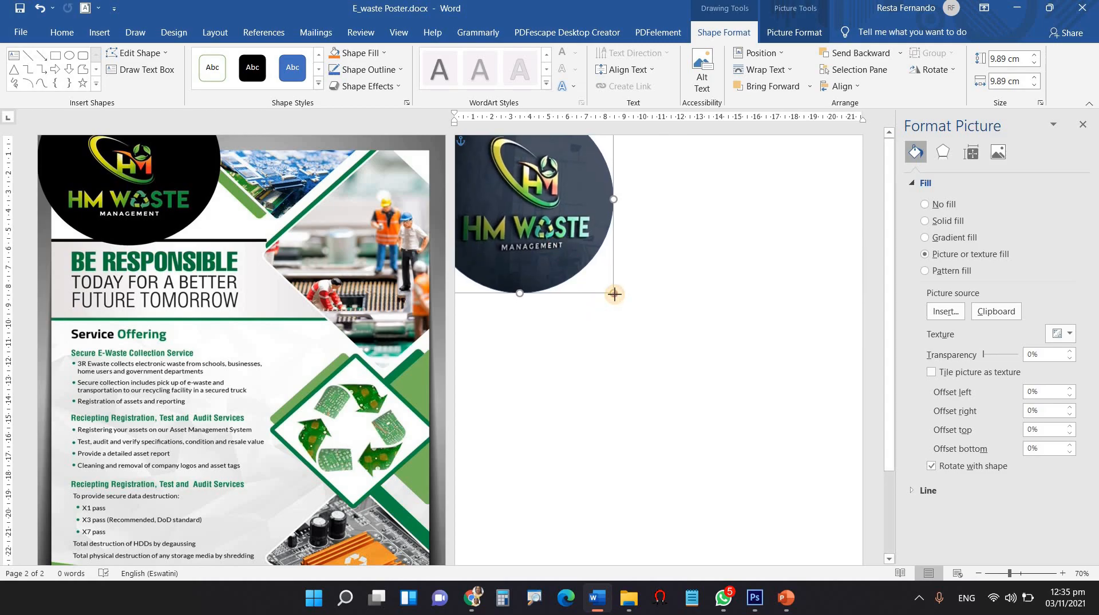
pyautogui.moveTo(614, 294); pyautogui.dragTo(616, 295)
pyautogui.click(642, 295)
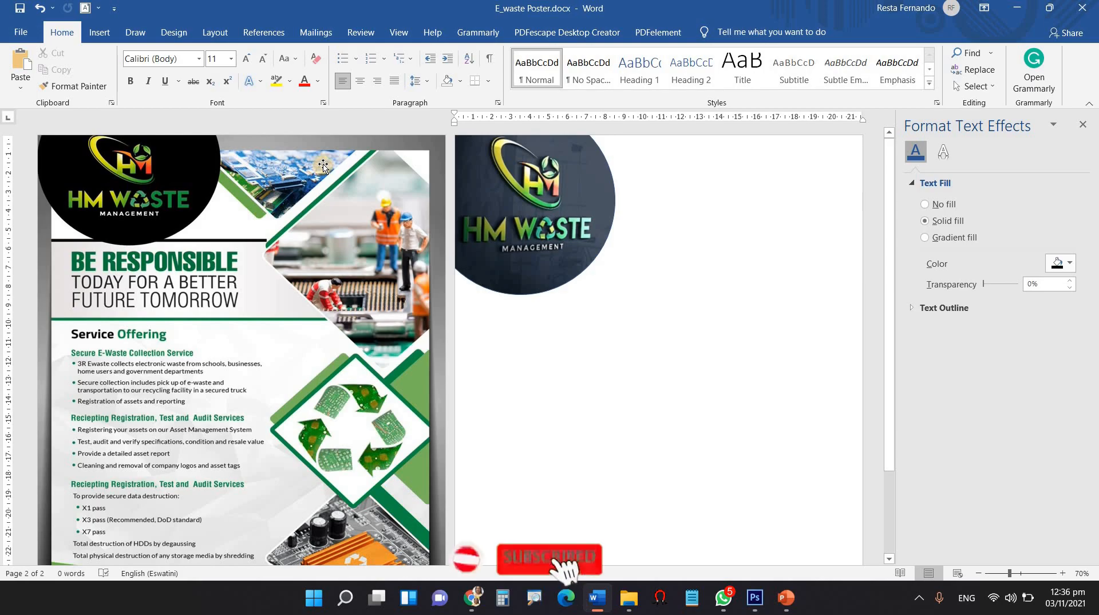
# - Draw an isosceles triangle about 6.4 cm high and 11 cm wide below the logo circle and rotate it to point downward
pyautogui.click(109, 34)
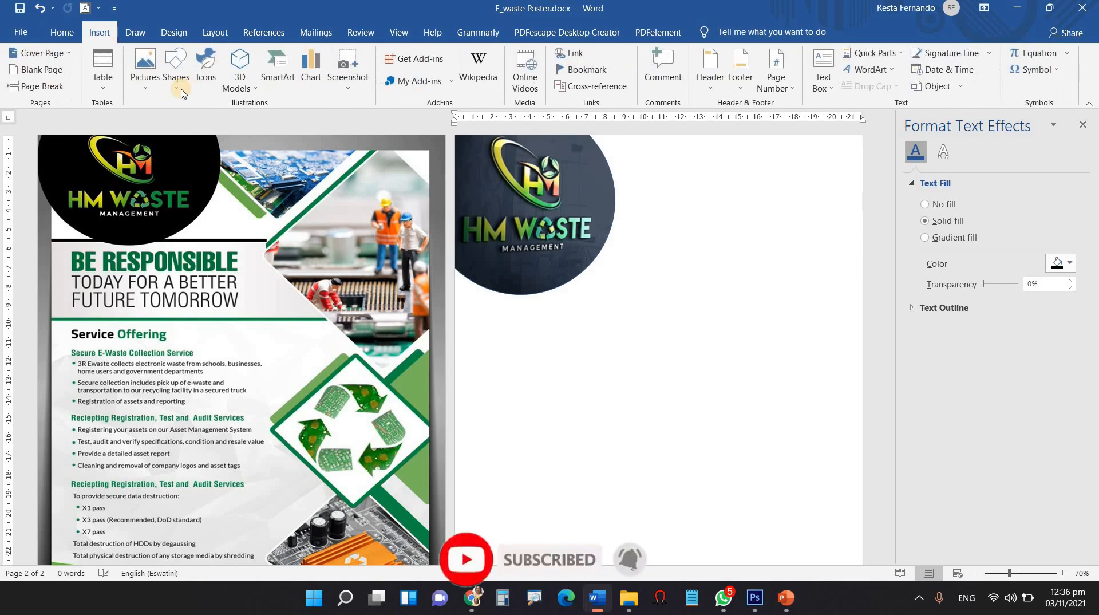
pyautogui.click(177, 85)
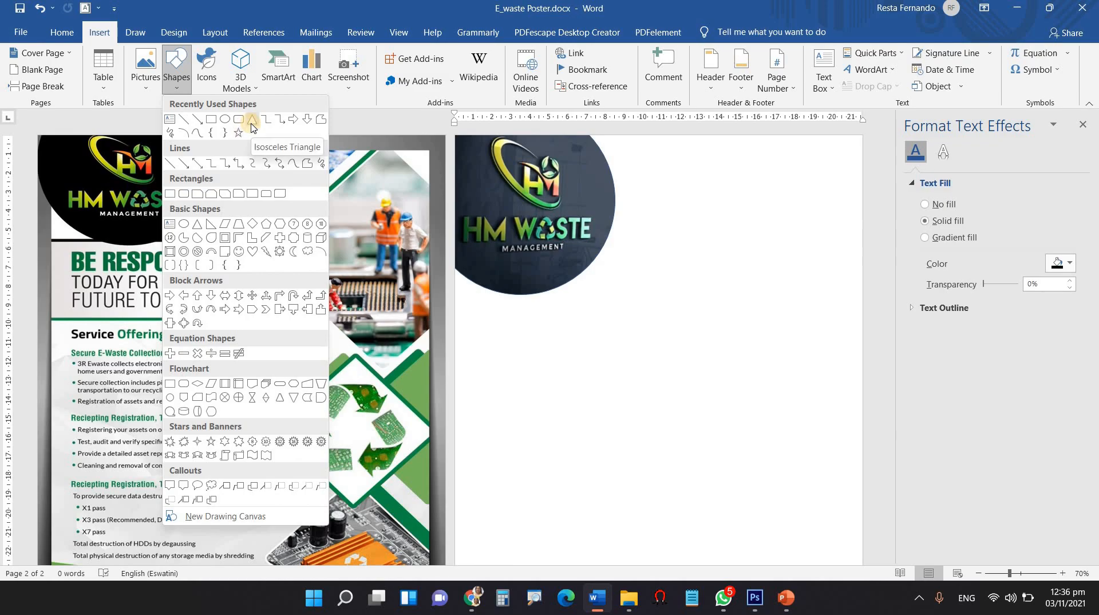
pyautogui.click(252, 120)
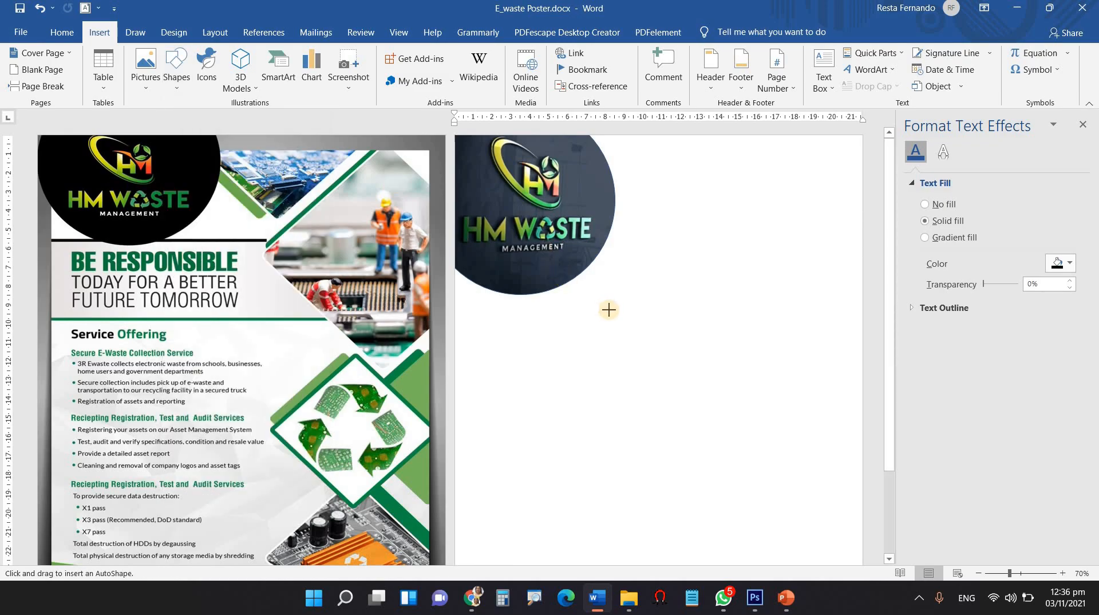
pyautogui.moveTo(608, 310); pyautogui.dragTo(816, 430)
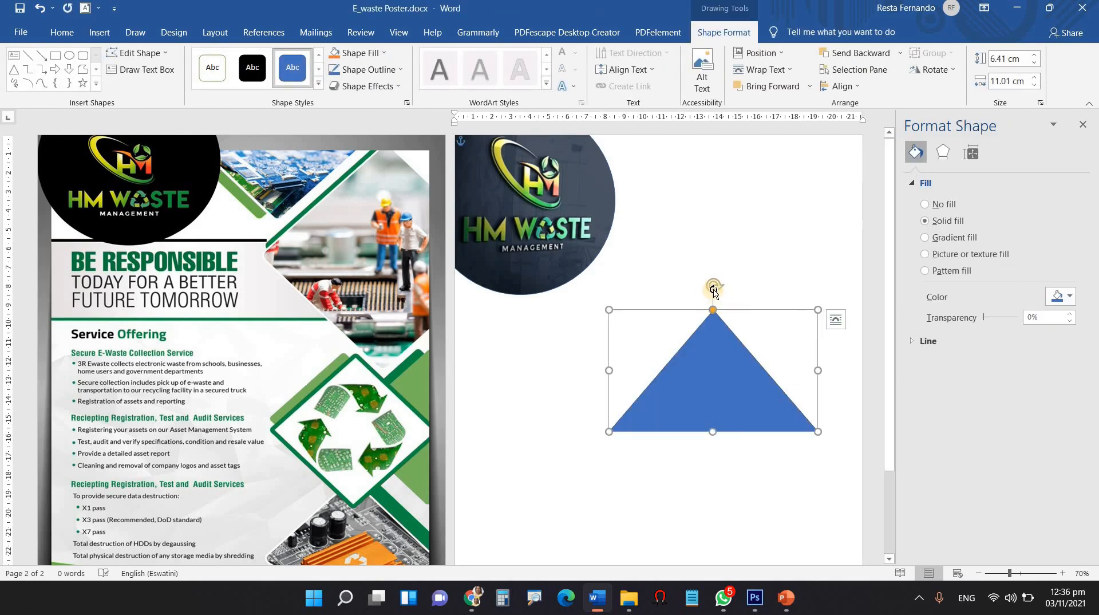
pyautogui.moveTo(715, 285); pyautogui.dragTo(709, 440)
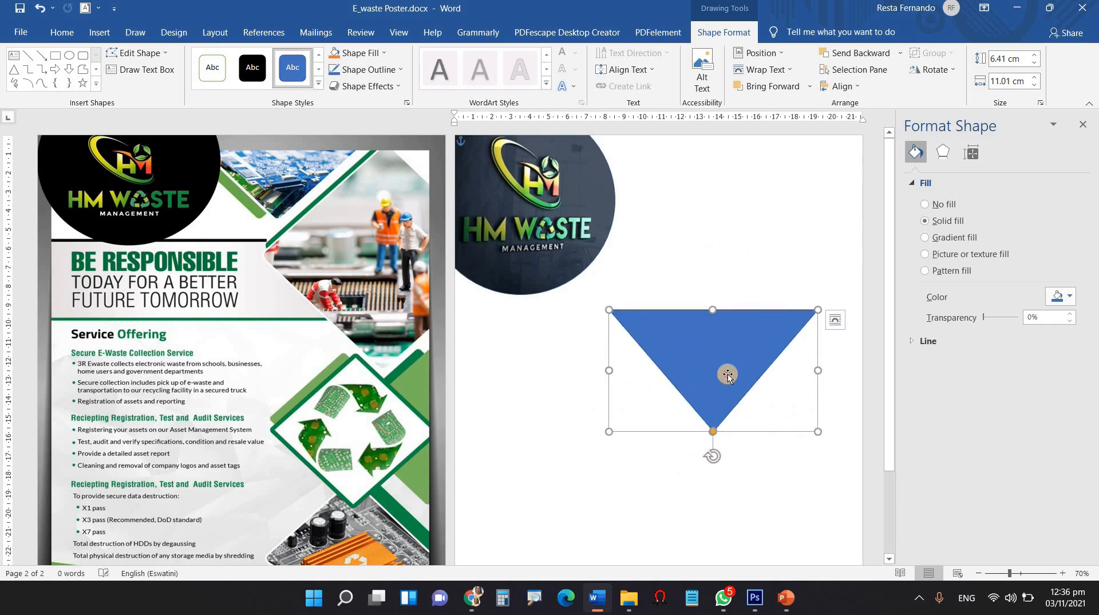
# - Move the inverted triangle to the page's upper edge, overlapping the logo circle, and send it behind the circle
pyautogui.moveTo(727, 373); pyautogui.dragTo(674, 199)
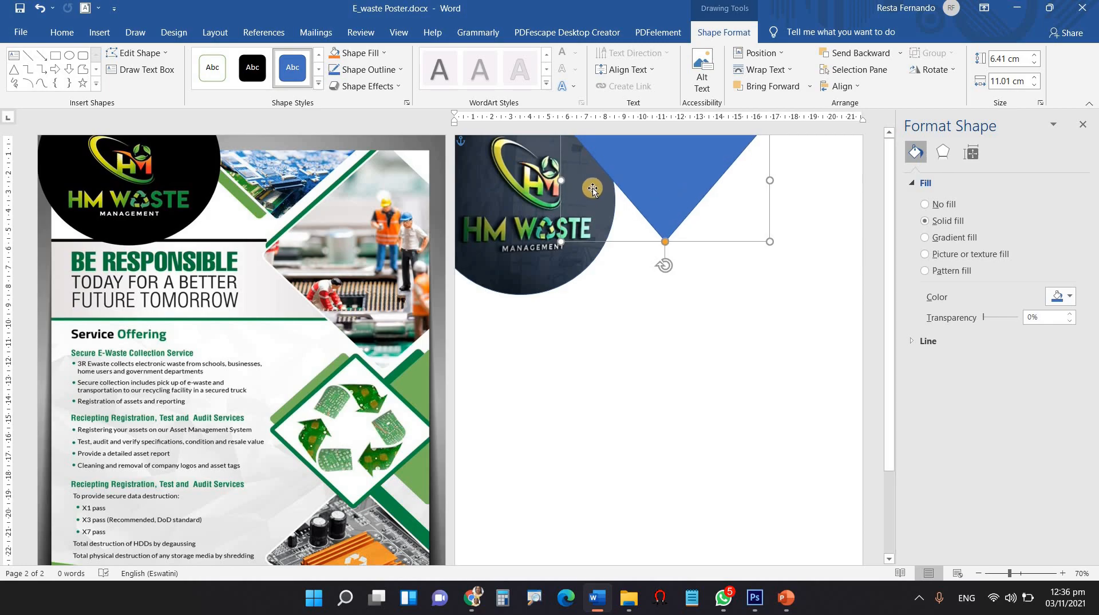
pyautogui.rightClick(665, 195)
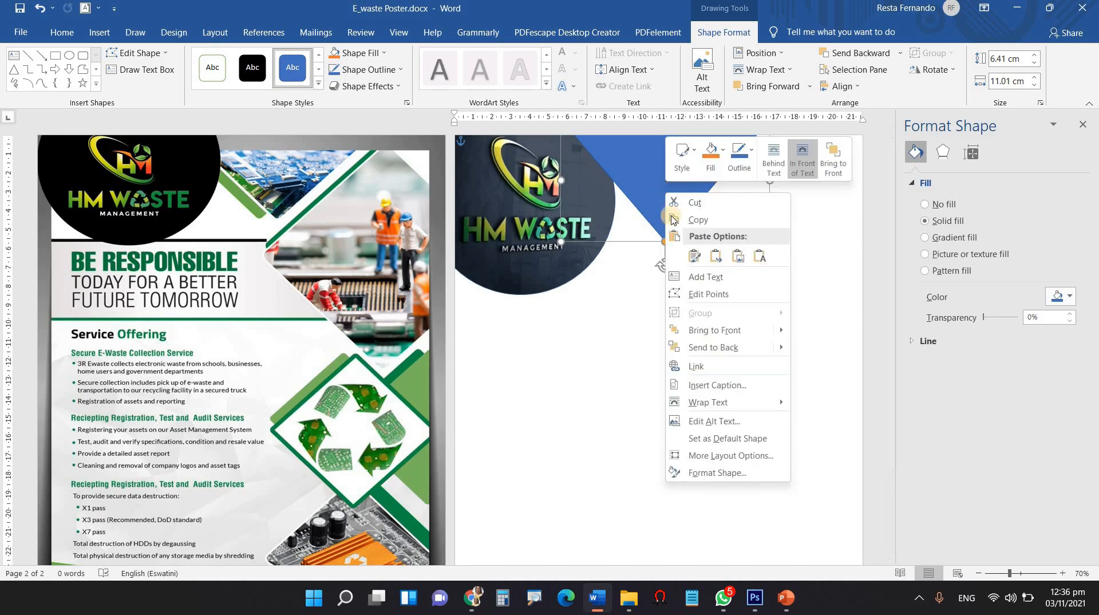
pyautogui.click(712, 345)
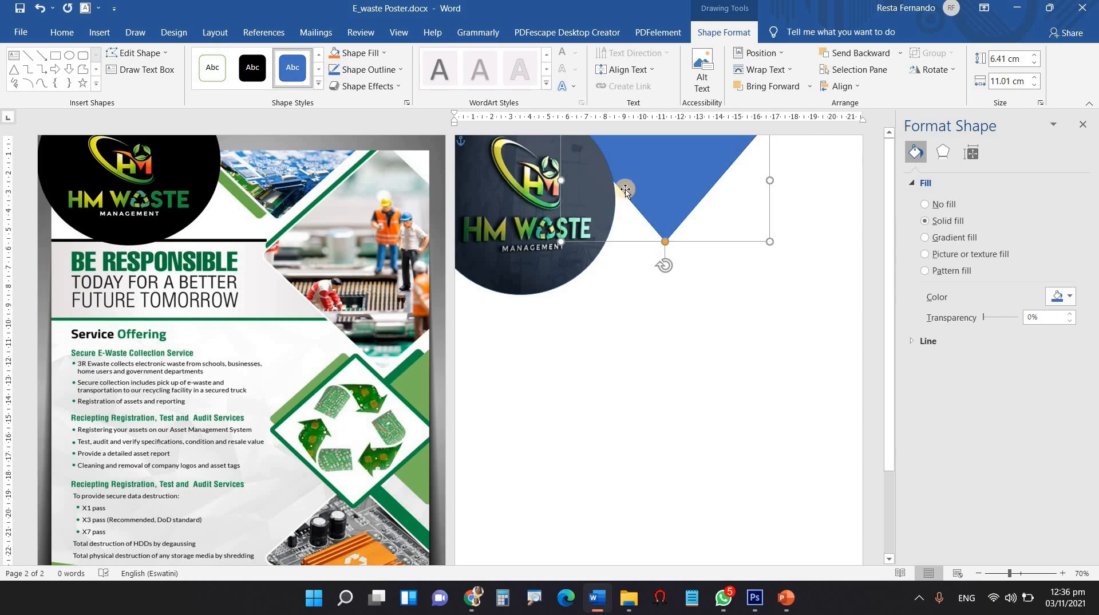
# - Widen the inverted triangle to about 11.7 cm, with a height of about 6.4 cm
pyautogui.click(774, 244)
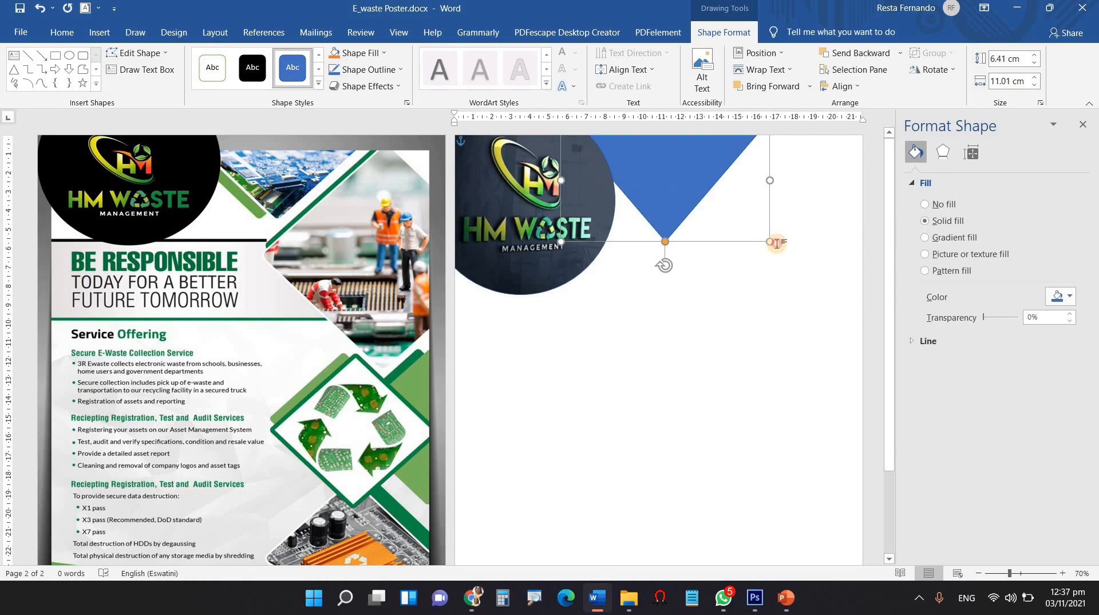
pyautogui.click(694, 200)
pyautogui.moveTo(772, 242); pyautogui.dragTo(782, 241)
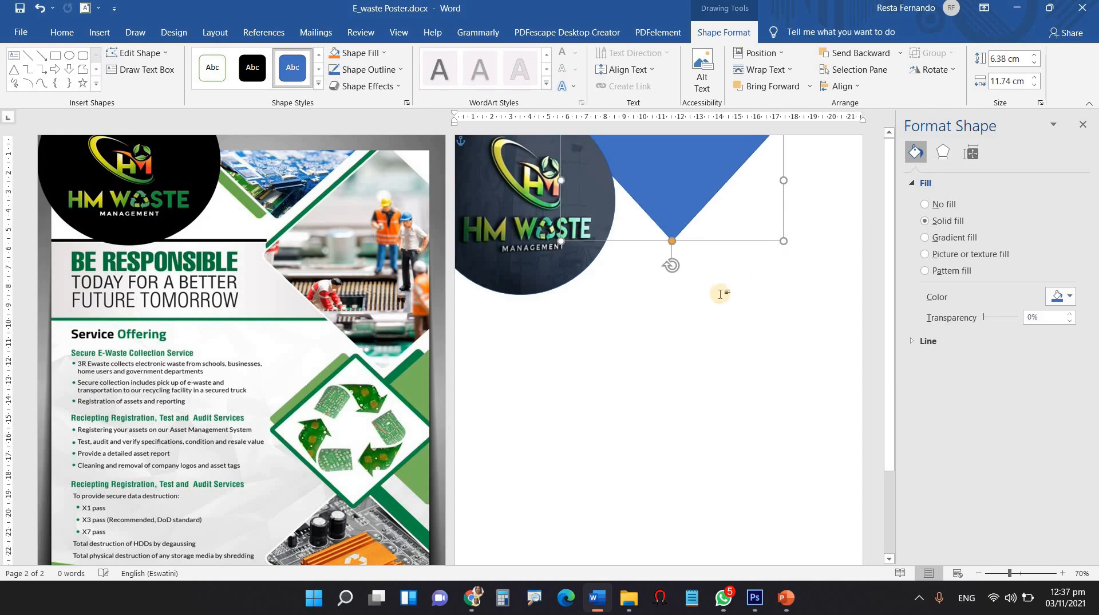
# - Change the inverted triangle's fill to a picture and search online pictures for "e waste"
pyautogui.click(671, 185)
pyautogui.click(669, 183)
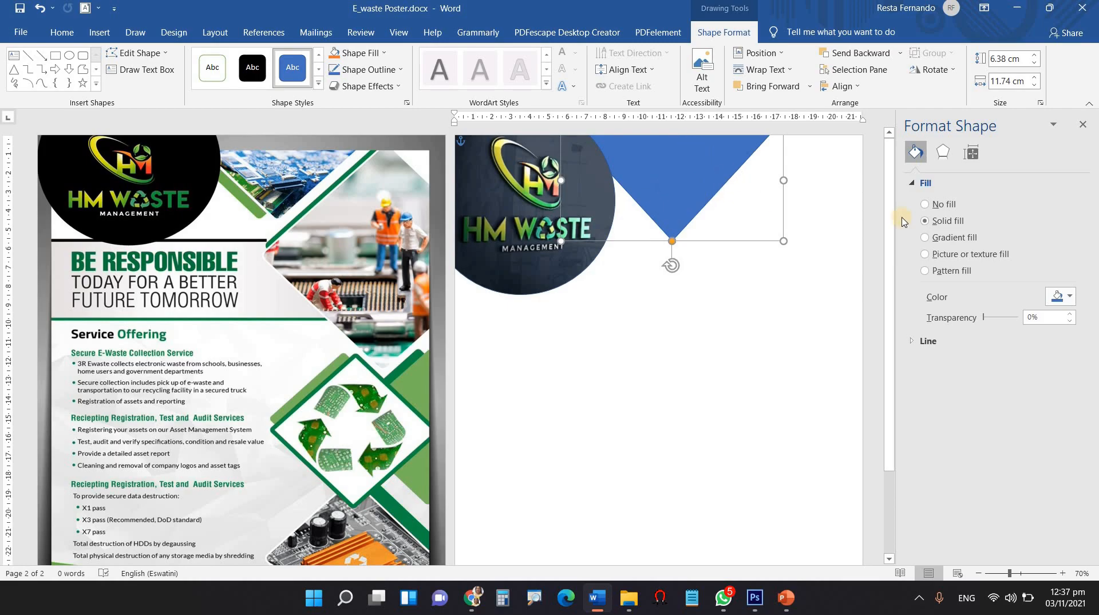
pyautogui.click(945, 258)
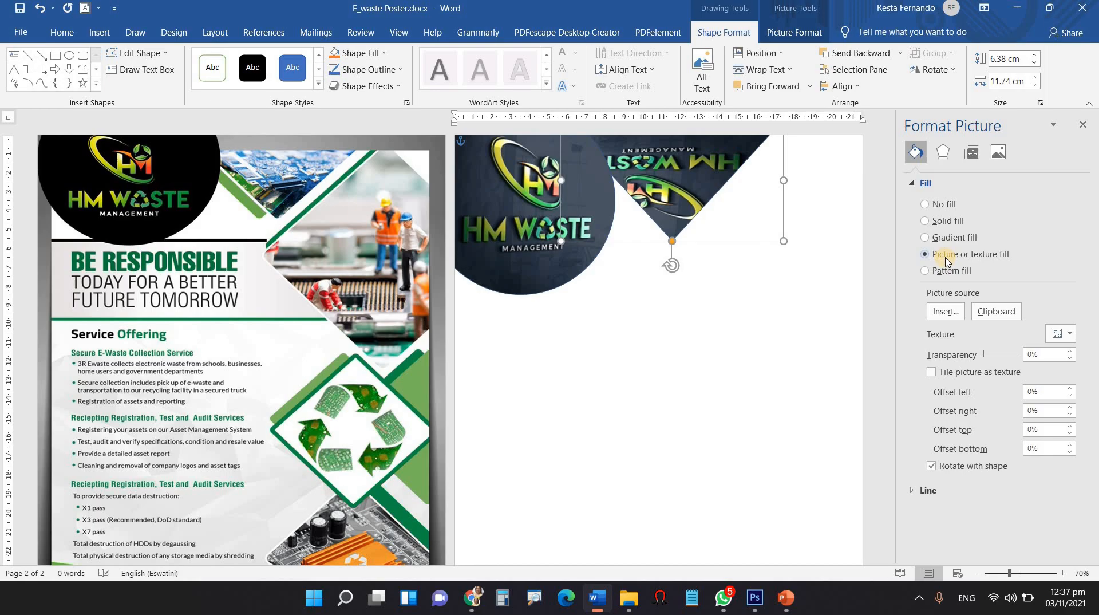
pyautogui.click(945, 311)
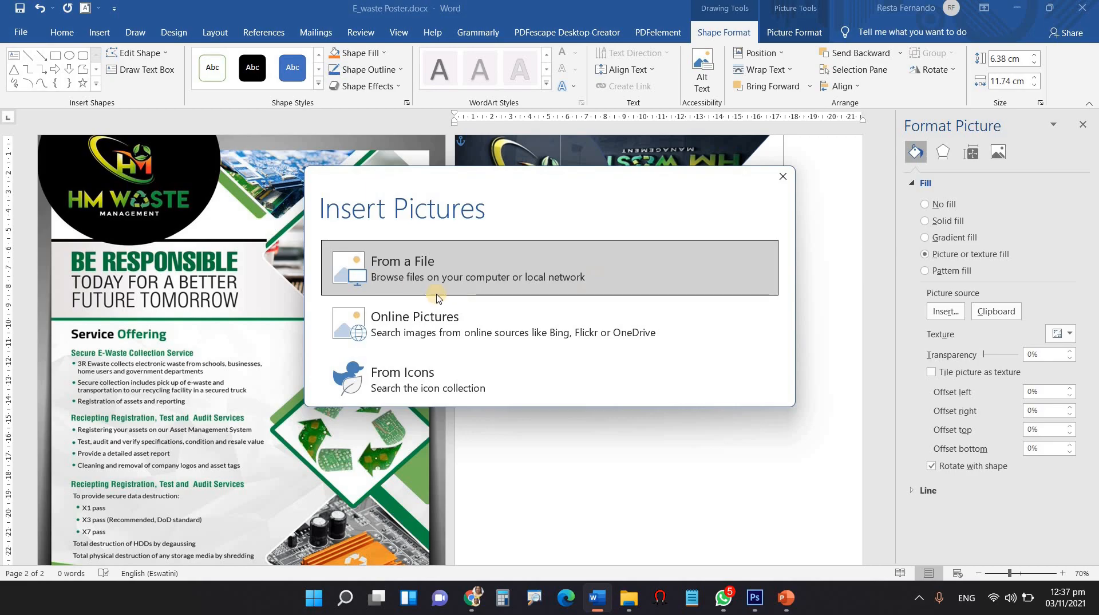
pyautogui.click(648, 329)
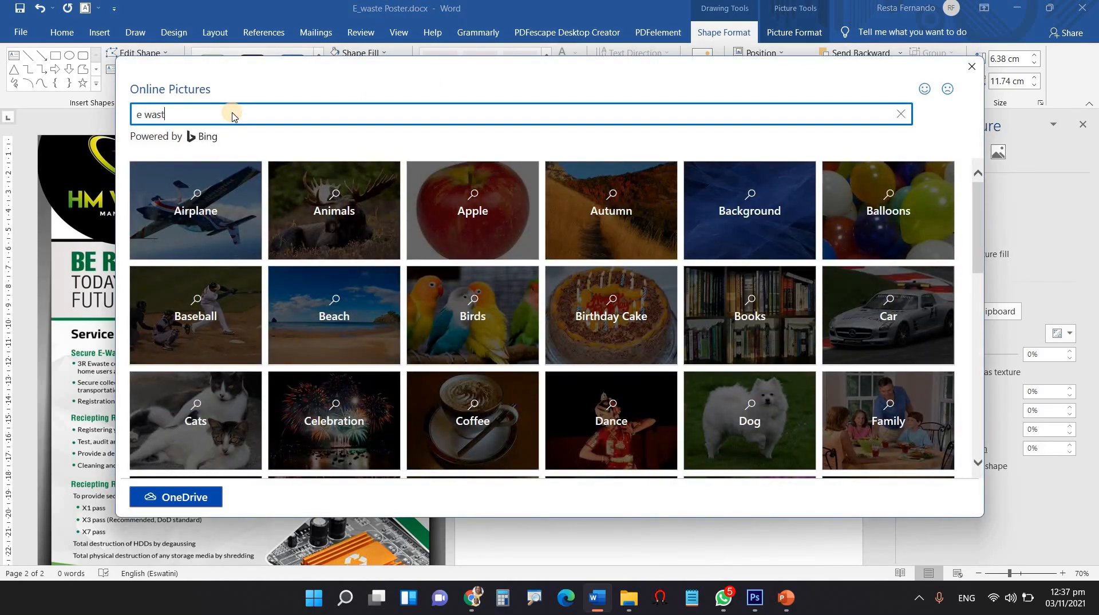
pyautogui.press('Return')
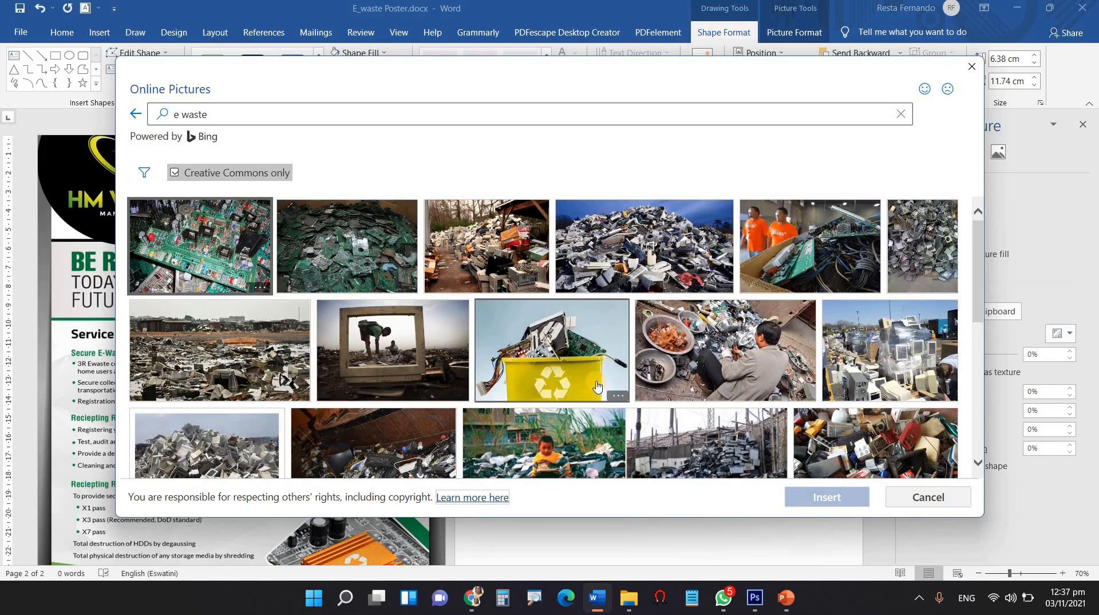
# - Fill the inverted triangle with the online picture of green circuit boards with an orange board on top
pyautogui.scroll(-2, 597, 386)
pyautogui.scroll(-2, 596, 386)
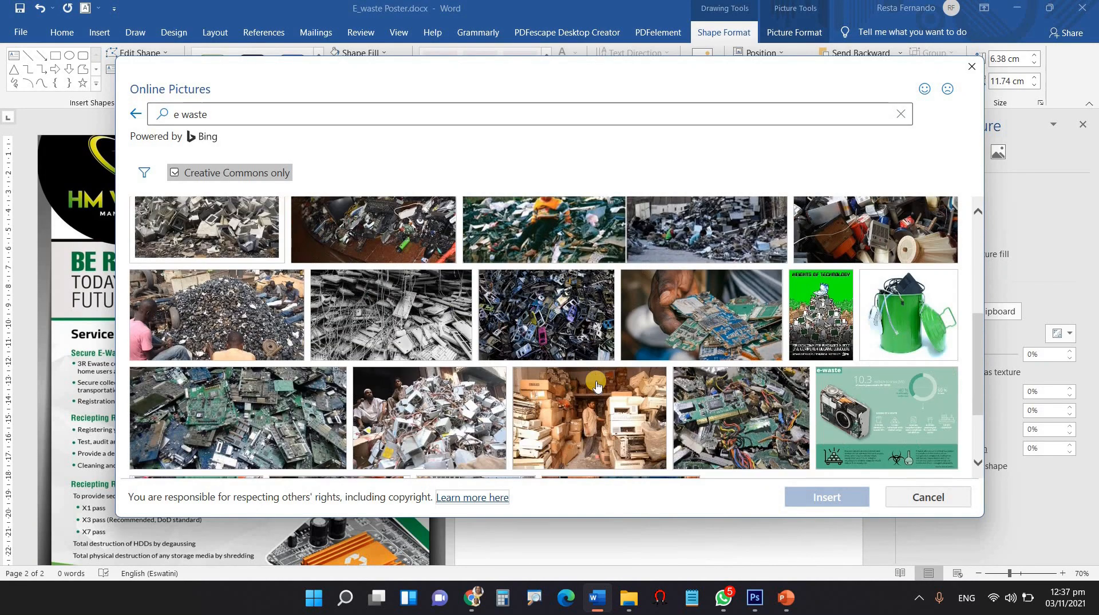
pyautogui.scroll(-2, 596, 386)
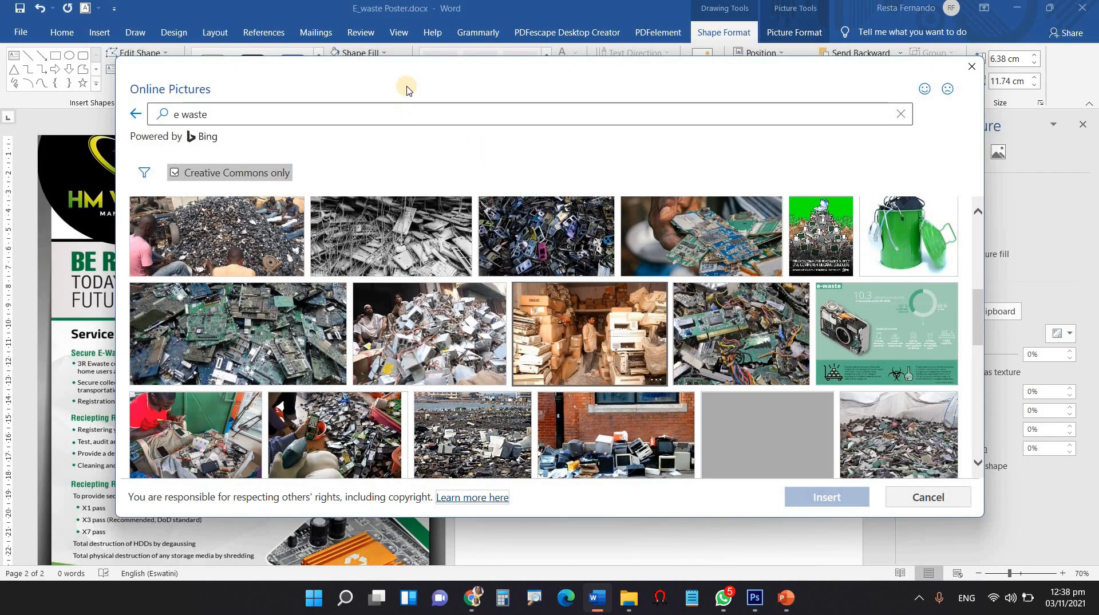
pyautogui.moveTo(530, 76); pyautogui.dragTo(584, 57)
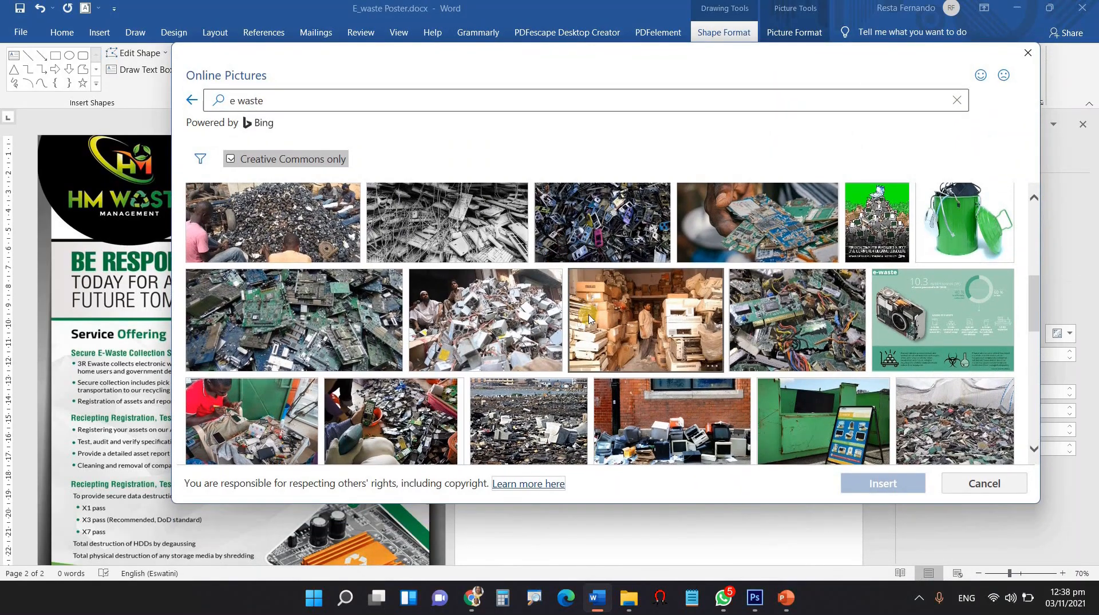
pyautogui.scroll(-6, 590, 319)
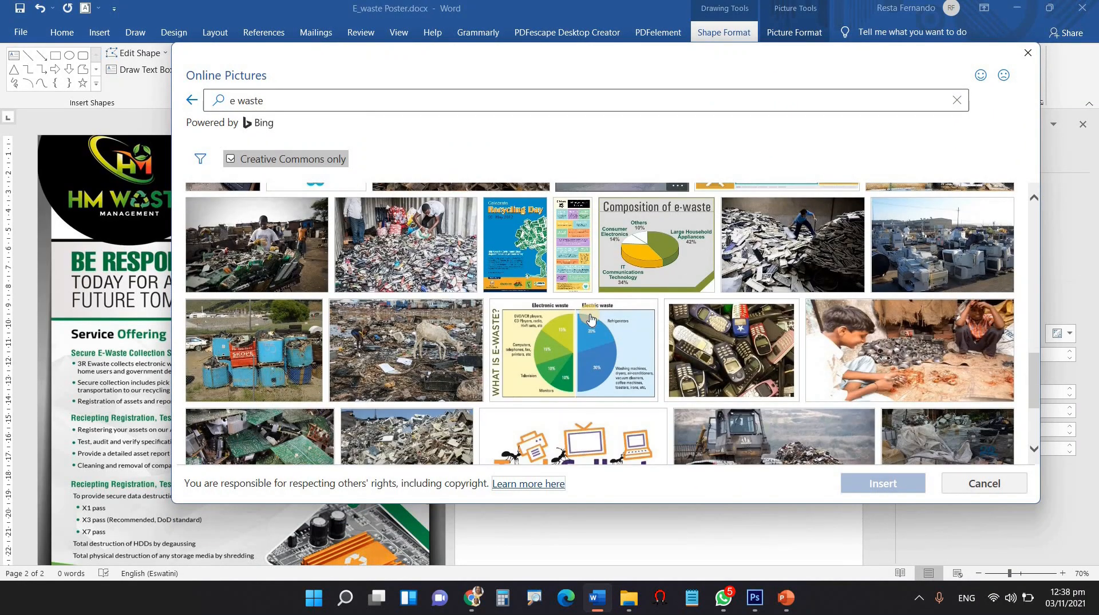
pyautogui.scroll(-3, 591, 319)
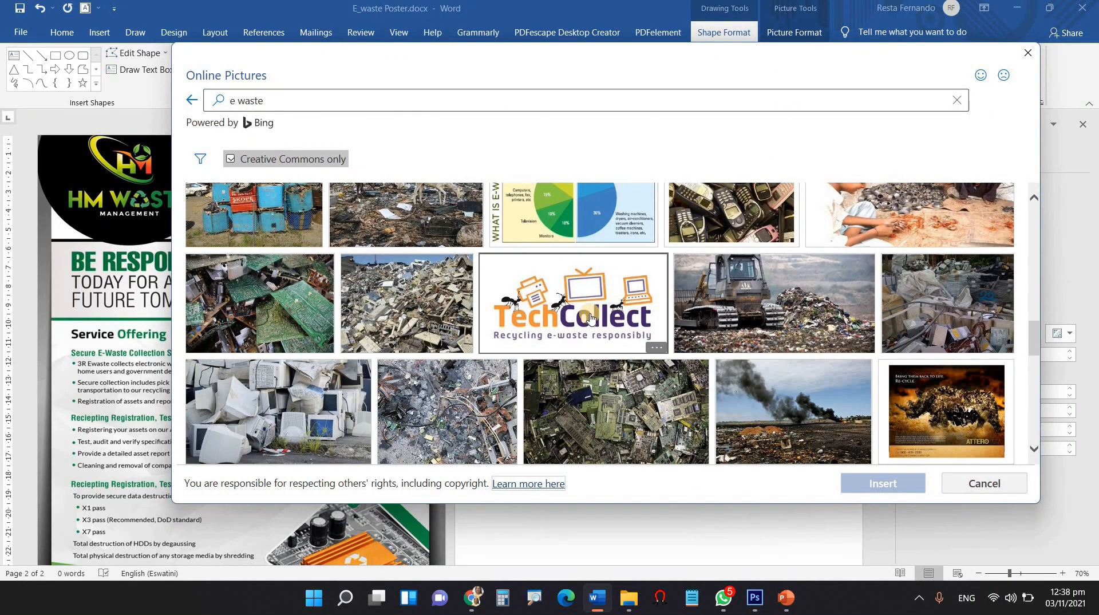
pyautogui.scroll(-6, 590, 318)
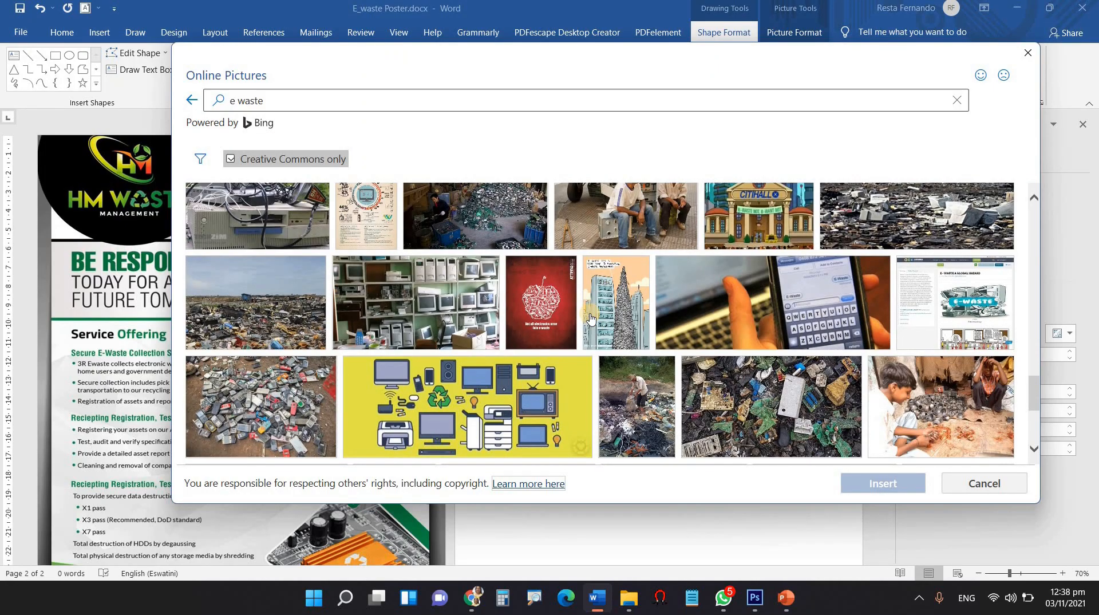
pyautogui.scroll(-2, 589, 317)
pyautogui.scroll(-2, 591, 318)
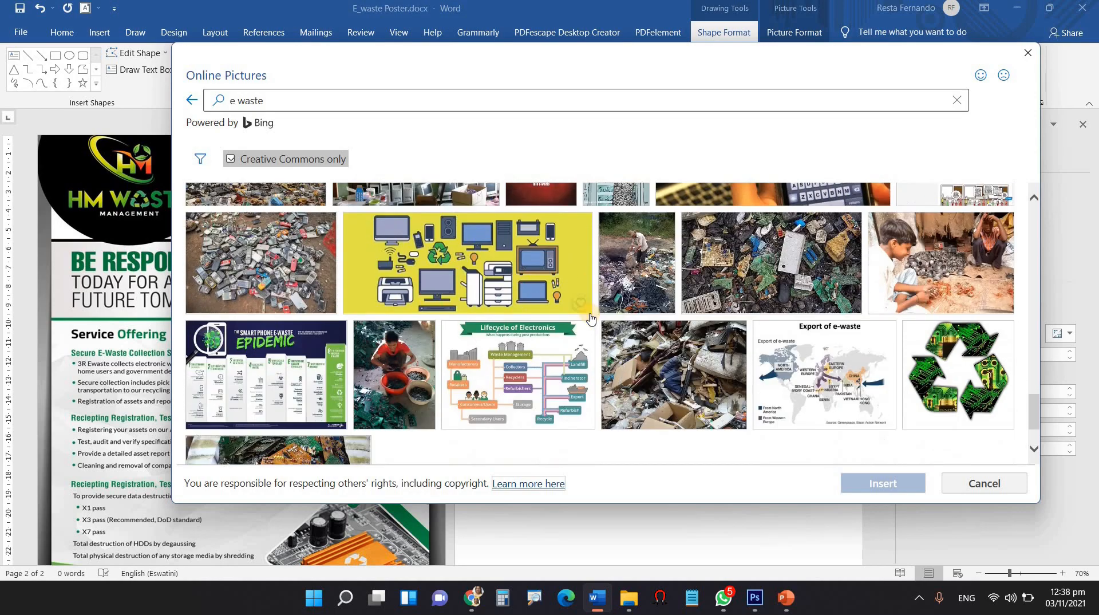
pyautogui.scroll(-5, 589, 318)
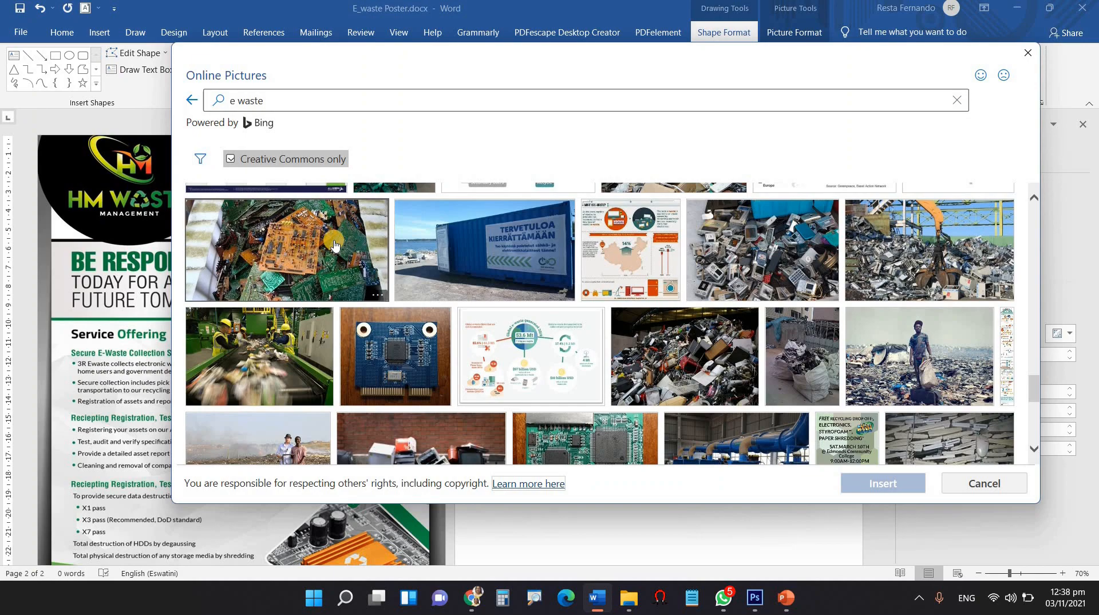
pyautogui.click(335, 244)
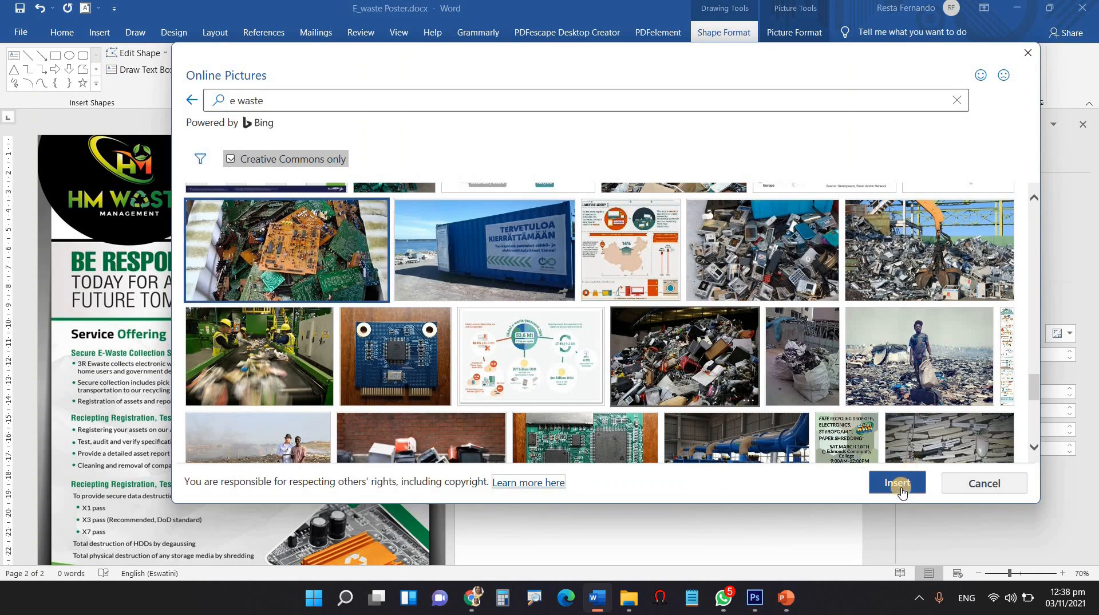
pyautogui.press('Return')
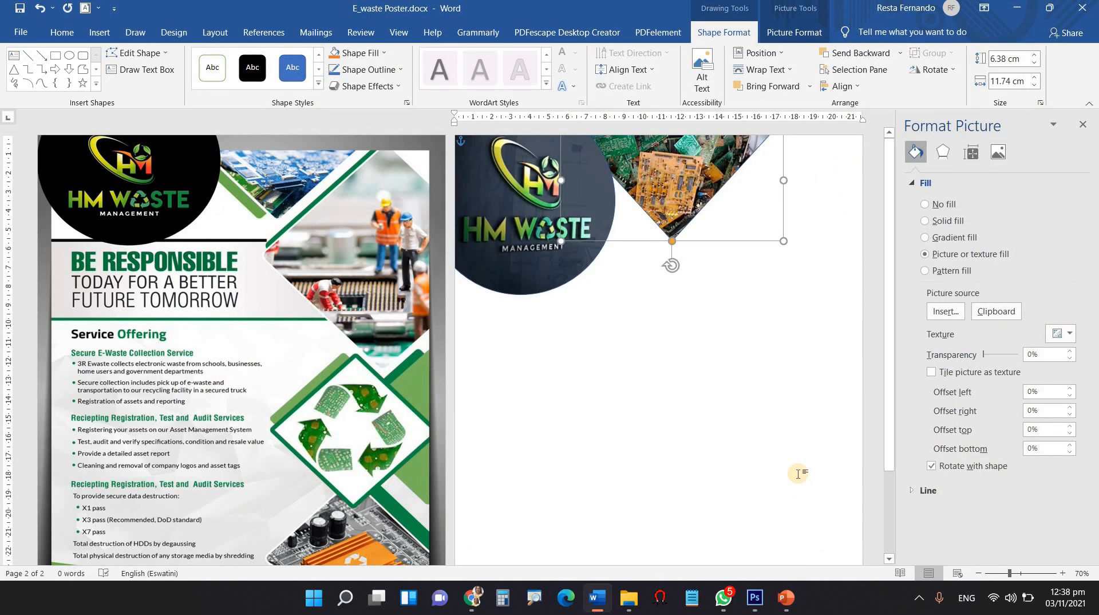
pyautogui.click(798, 472)
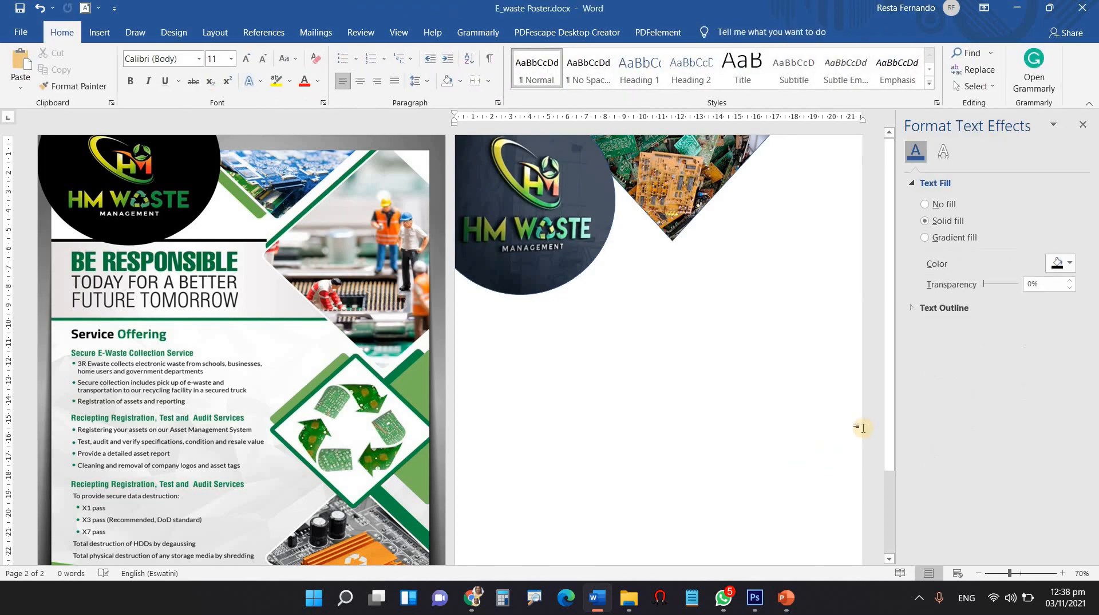
# - Draw a diamond shape at the page's right edge below the triangle and enlarge it to about 16 cm high and wide
pyautogui.click(98, 32)
pyautogui.click(177, 86)
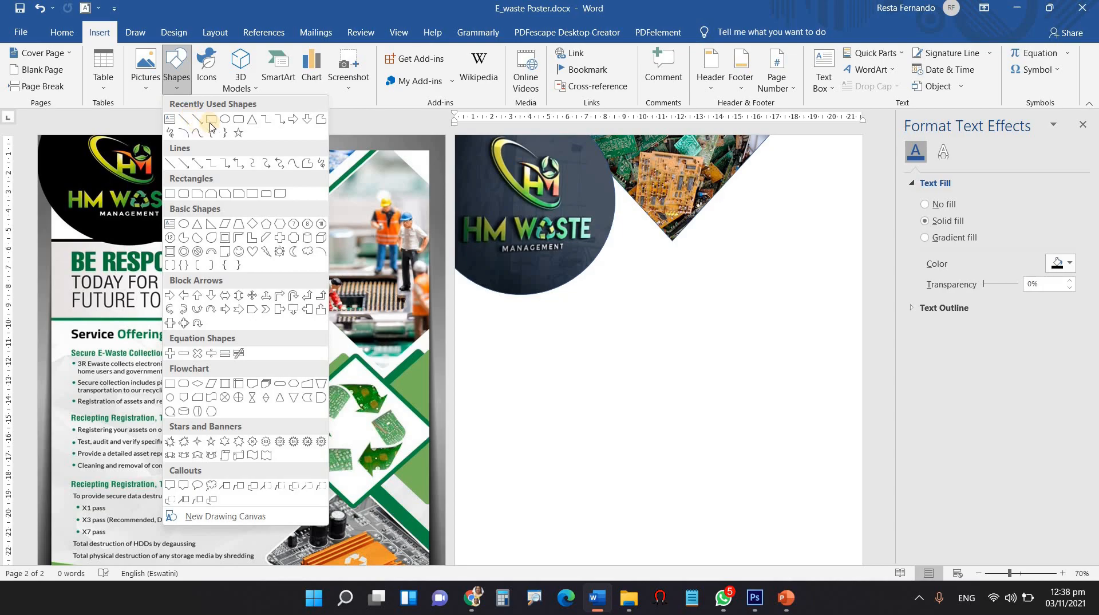
pyautogui.click(255, 229)
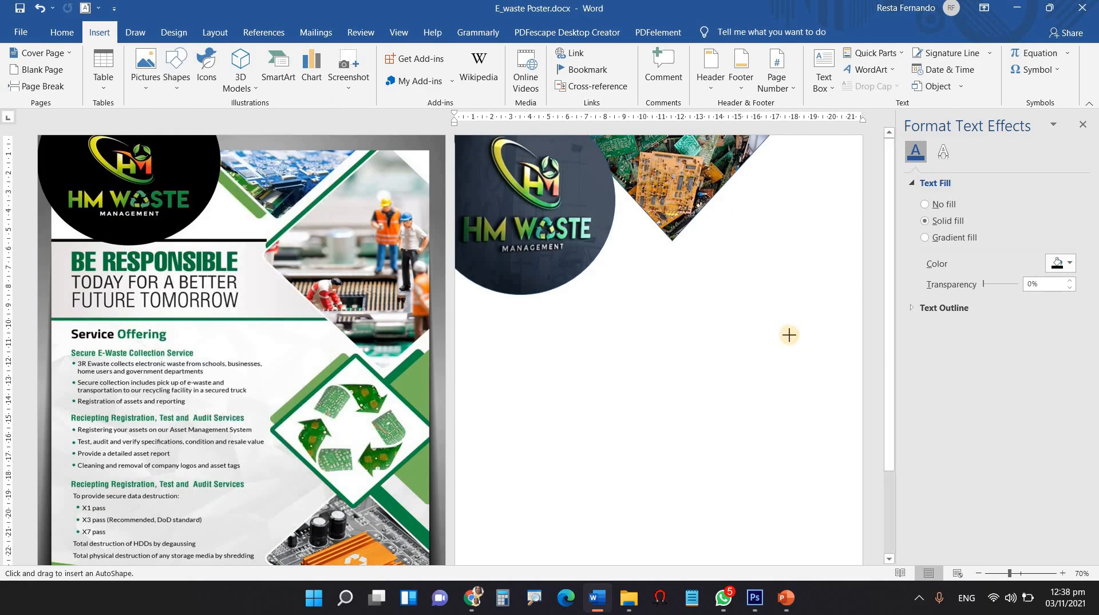
pyautogui.moveTo(731, 314)
pyautogui.mouseDown()
pyautogui.moveTo(912, 475)
pyautogui.moveTo(945, 521)
pyautogui.mouseUp()
pyautogui.moveTo(800, 414)
pyautogui.mouseDown()
pyautogui.moveTo(791, 287)
pyautogui.moveTo(745, 299)
pyautogui.mouseUp()
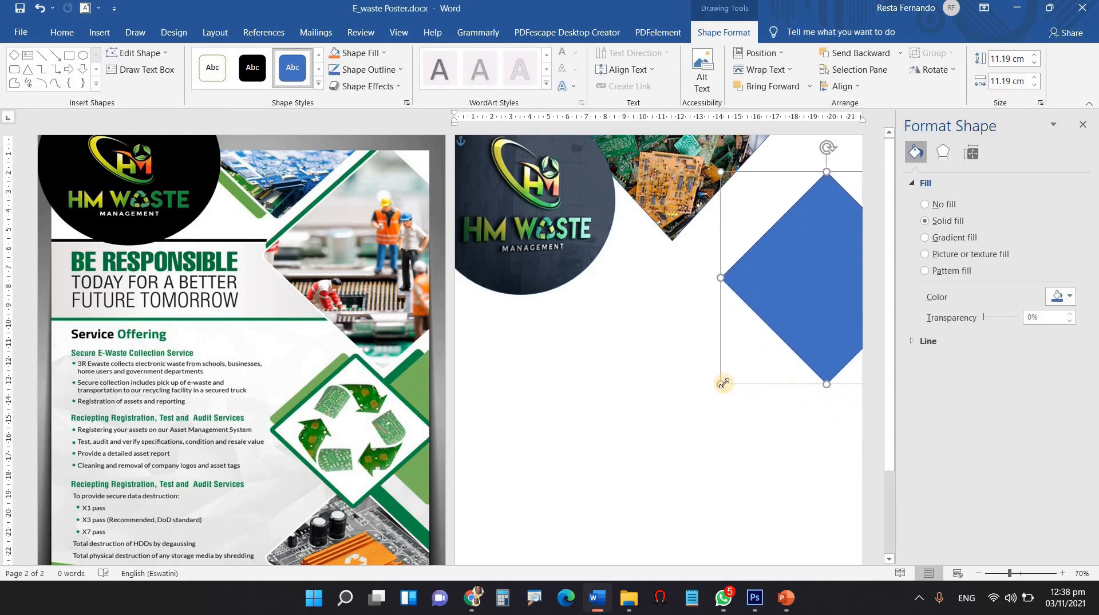
pyautogui.moveTo(724, 382); pyautogui.dragTo(632, 475)
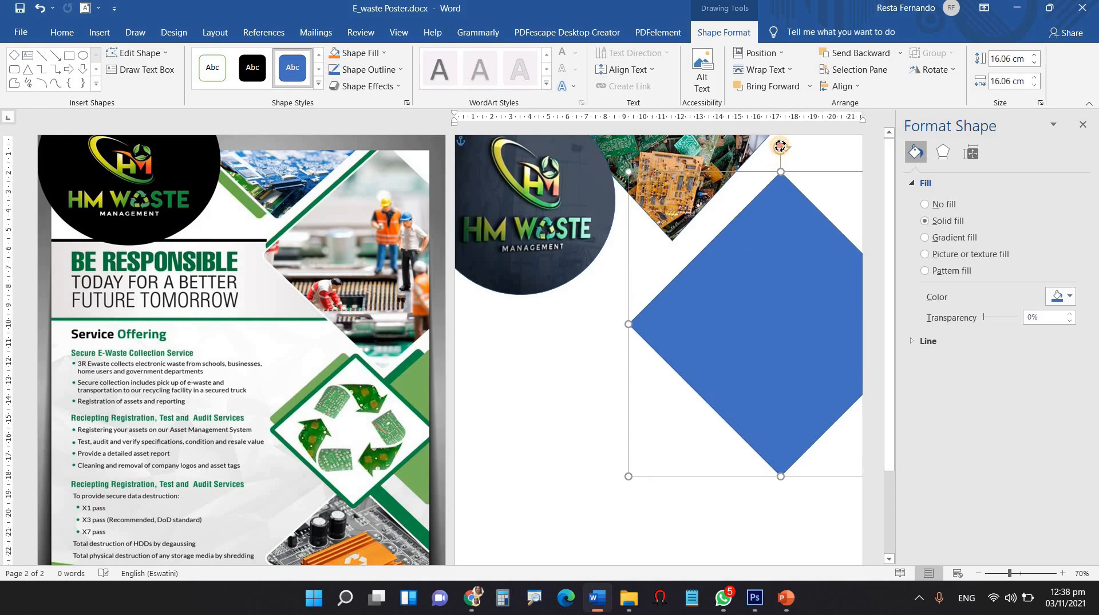
# - Rotate the diamond slightly past a quarter turn counterclockwise and position it parallel to the triangle's right side, leaving a narrow white gap
pyautogui.moveTo(770, 143); pyautogui.dragTo(735, 240)
pyautogui.moveTo(739, 304); pyautogui.dragTo(767, 268)
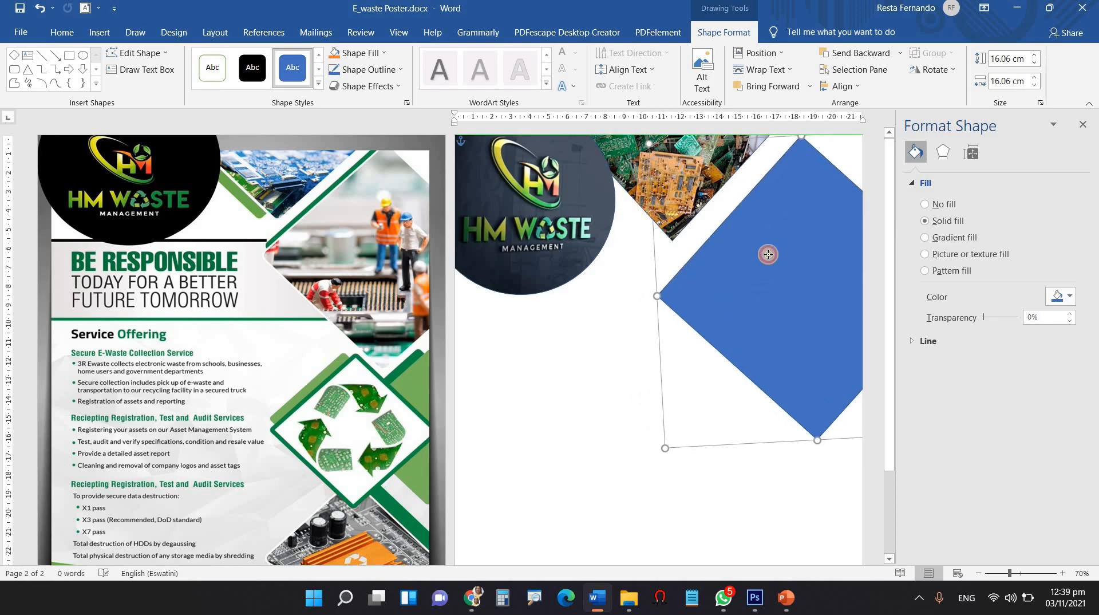
pyautogui.moveTo(767, 254); pyautogui.dragTo(770, 259)
pyautogui.moveTo(739, 295); pyautogui.dragTo(723, 333)
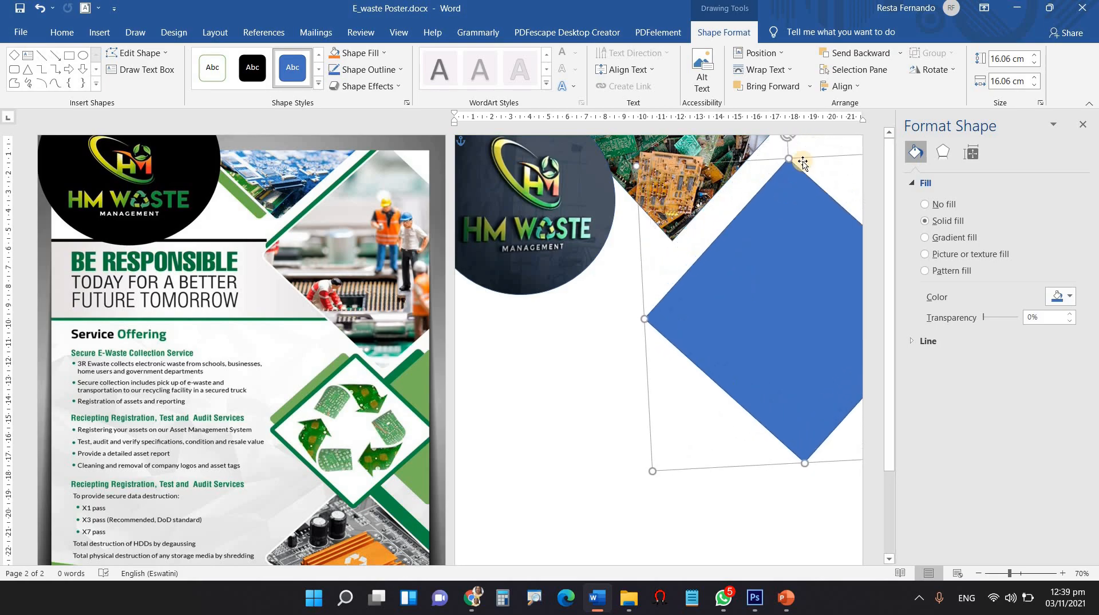
pyautogui.moveTo(750, 154); pyautogui.dragTo(645, 328)
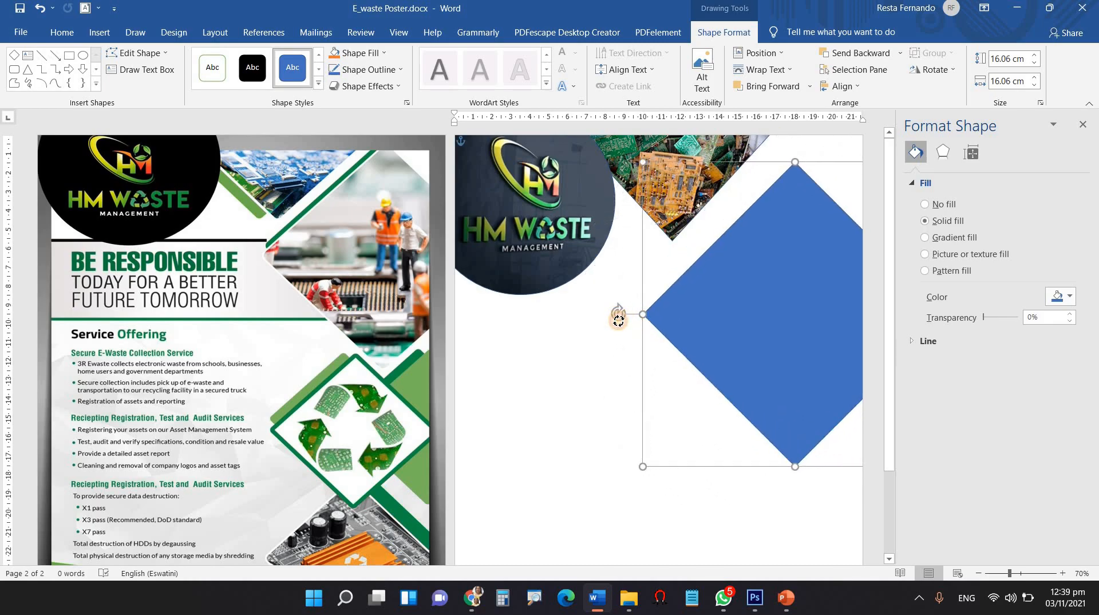
pyautogui.moveTo(760, 300); pyautogui.dragTo(791, 251)
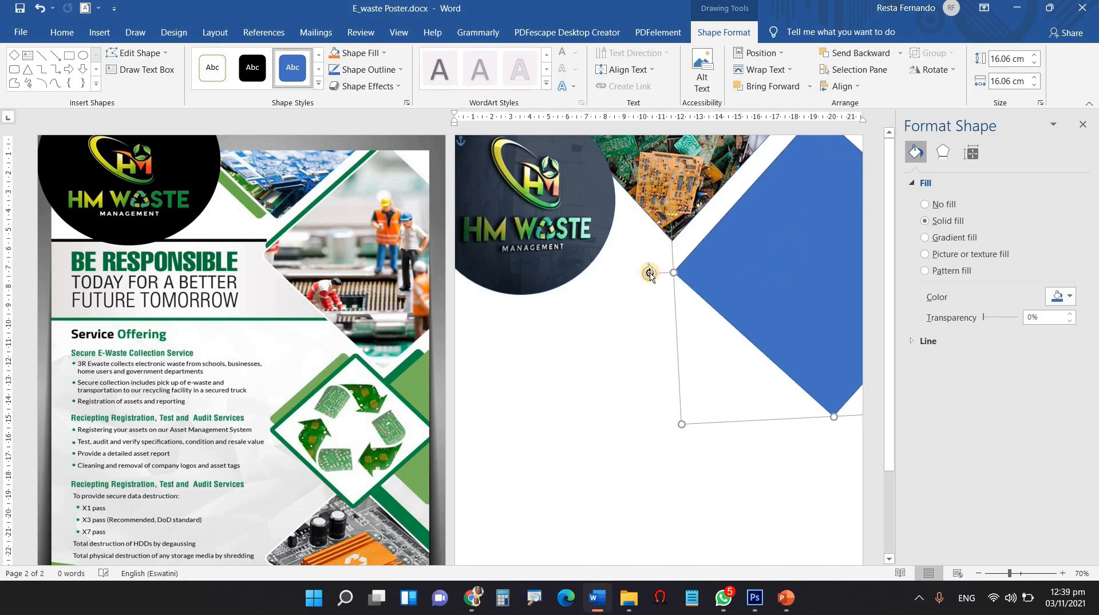
pyautogui.moveTo(651, 271); pyautogui.dragTo(649, 272)
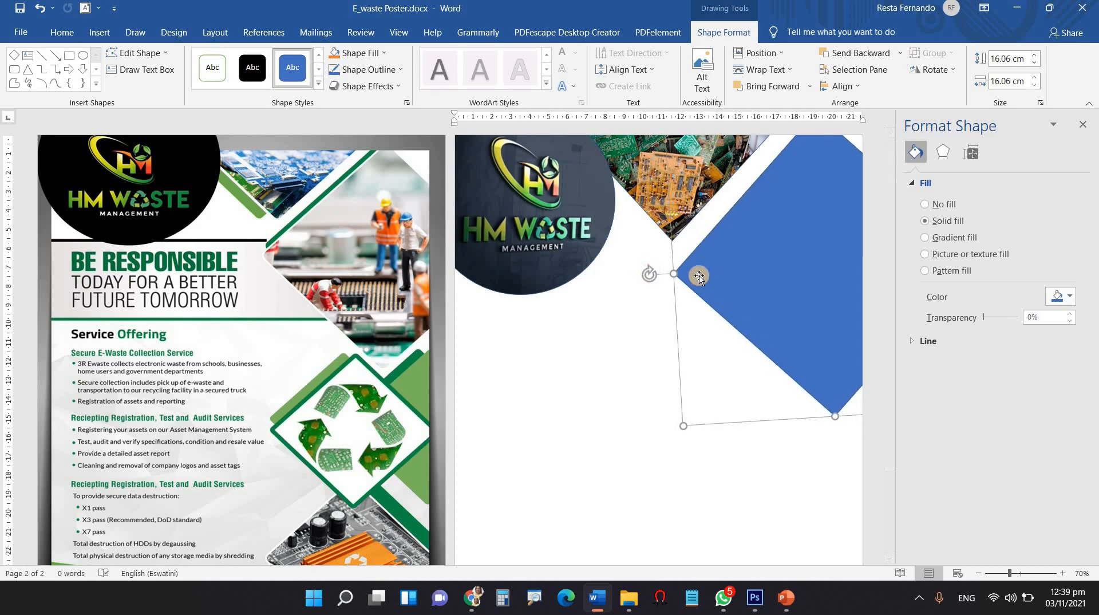
pyautogui.moveTo(781, 297); pyautogui.dragTo(765, 308)
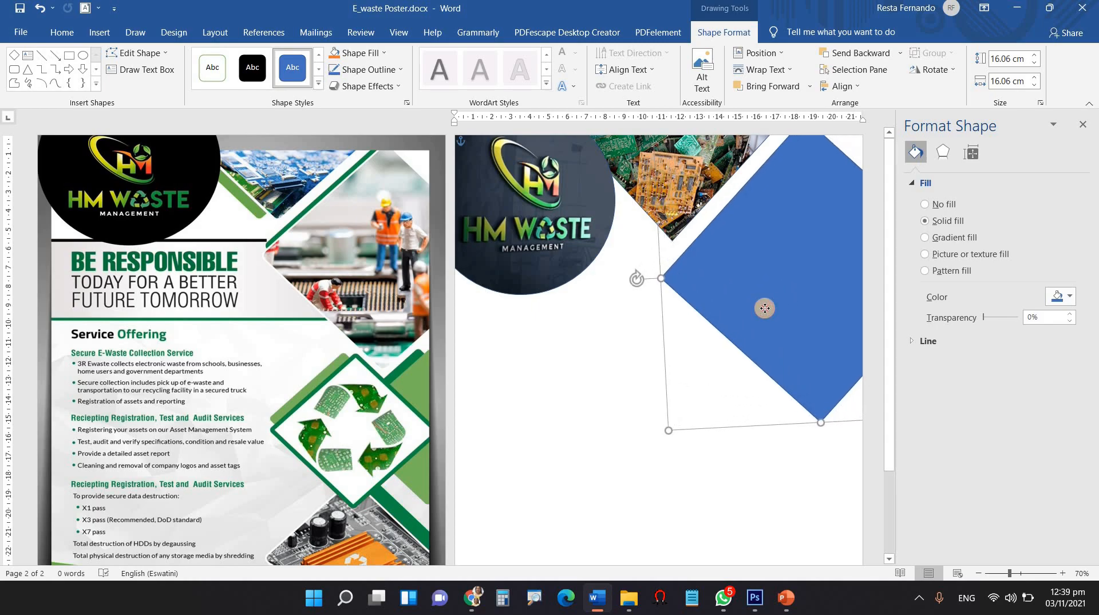
pyautogui.click(560, 398)
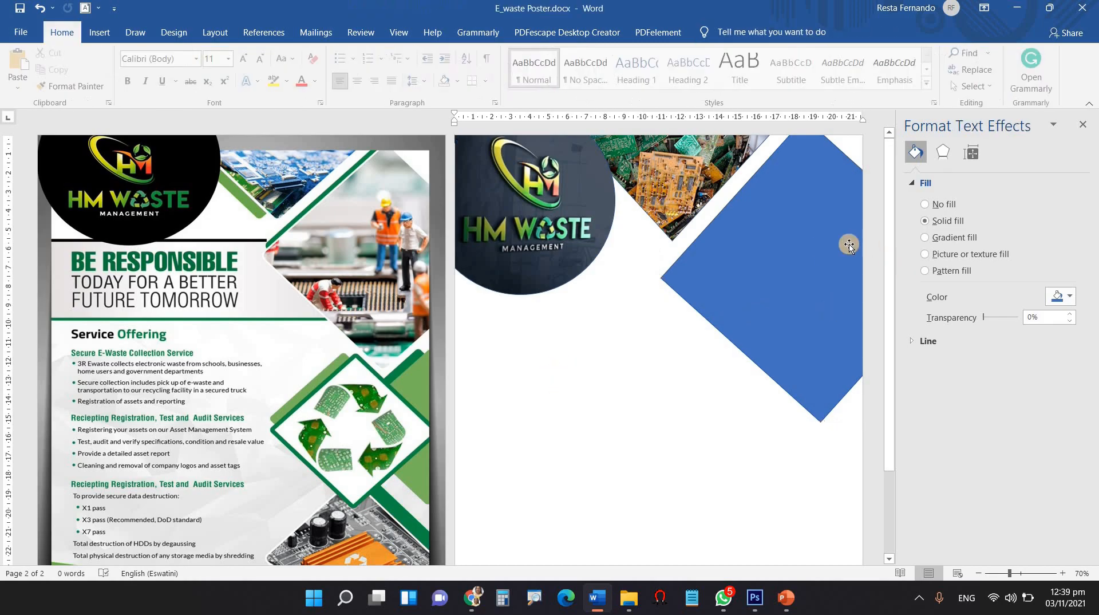
# - Place a copy of the diamond below the large one and shrink it to about 10.4 cm high and 11 cm wide
pyautogui.click(779, 241)
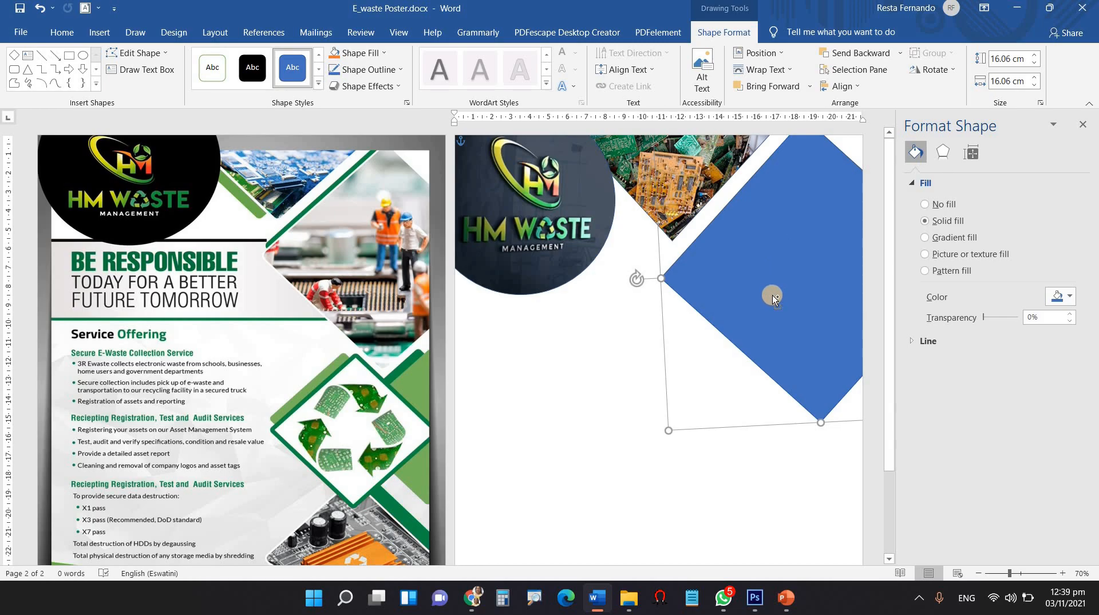
pyautogui.keyDown('ctrl'); pyautogui.moveTo(772, 294); pyautogui.dragTo(665, 506); pyautogui.keyUp('ctrl')
pyautogui.moveTo(547, 344); pyautogui.dragTo(645, 419)
pyautogui.scroll(-3, 774, 410)
pyautogui.moveTo(773, 411); pyautogui.dragTo(769, 470)
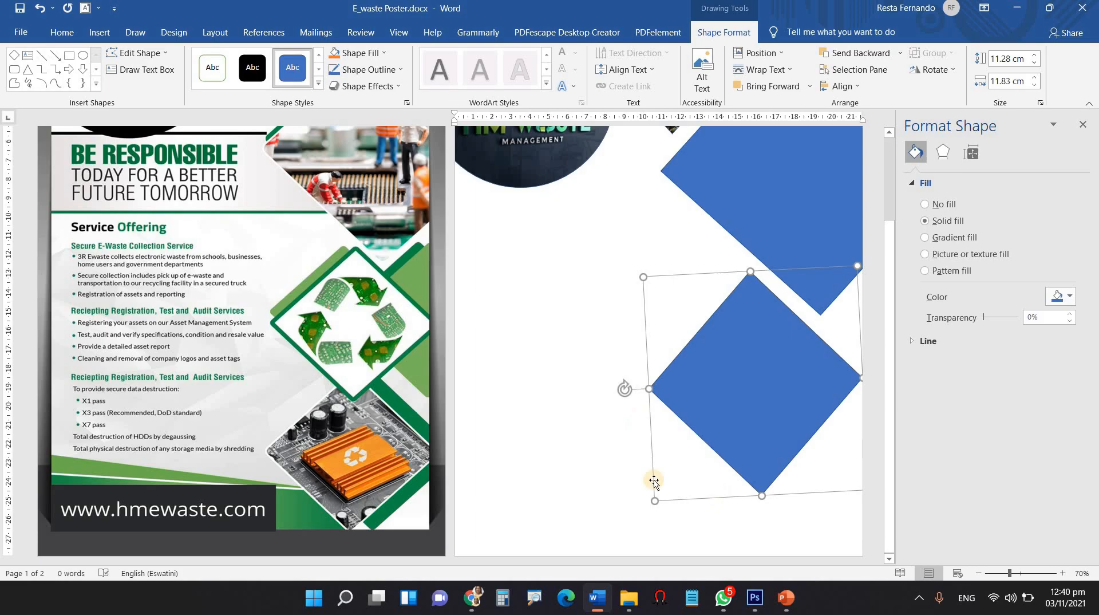
pyautogui.moveTo(657, 491); pyautogui.dragTo(668, 476)
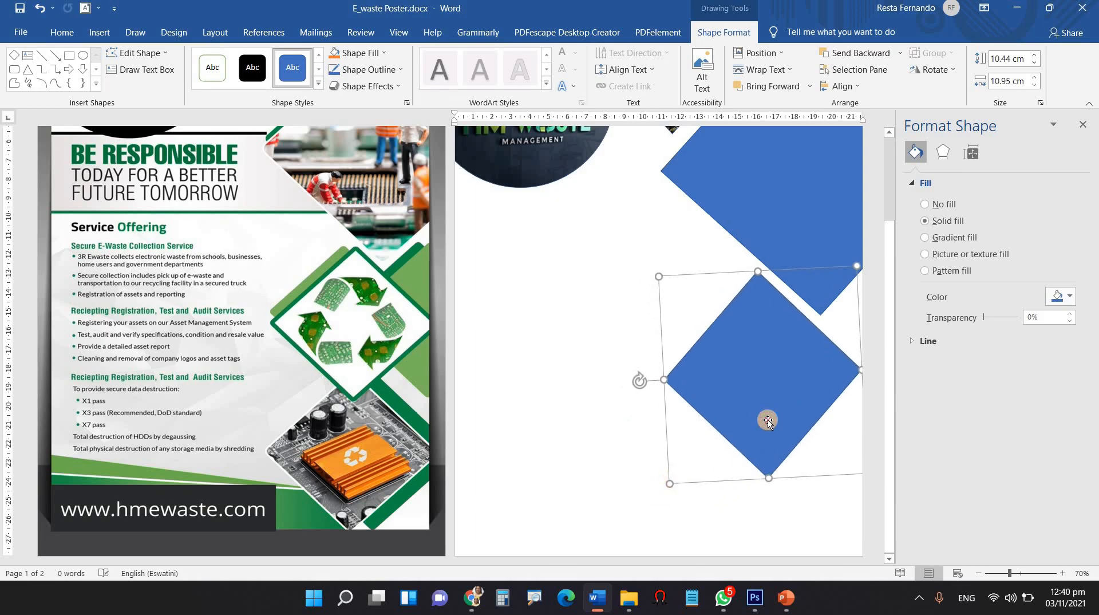
pyautogui.moveTo(769, 422); pyautogui.dragTo(773, 421)
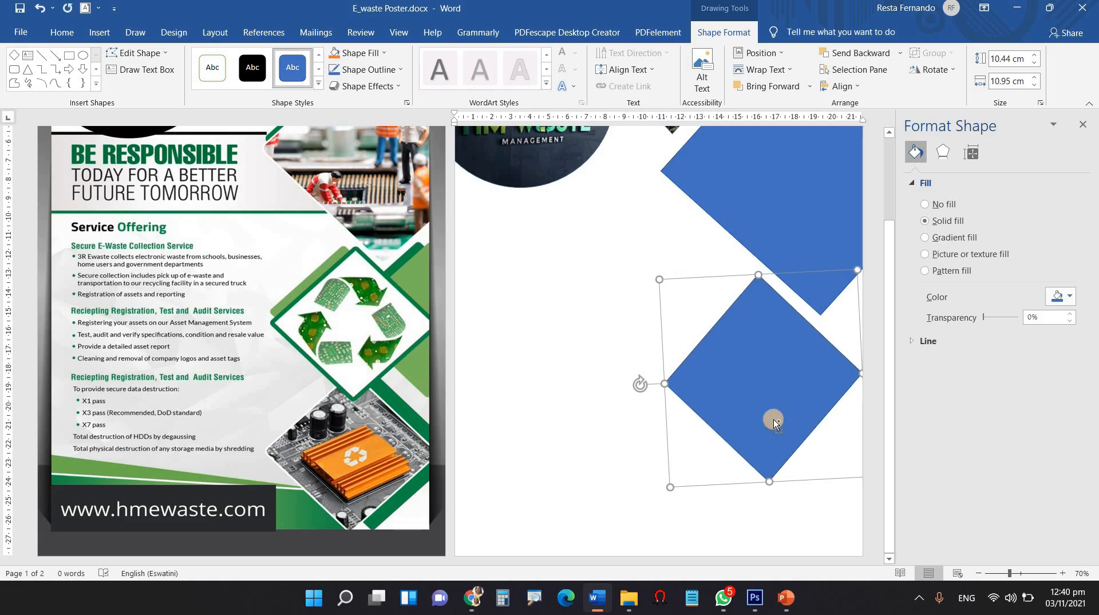
# - Duplicate the smaller diamond toward the page's lower edge, shrink the copy to about 9.4 by 8.8 cm, and overlap it with the middle diamond's lower corner
pyautogui.moveTo(754, 429); pyautogui.dragTo(770, 504)
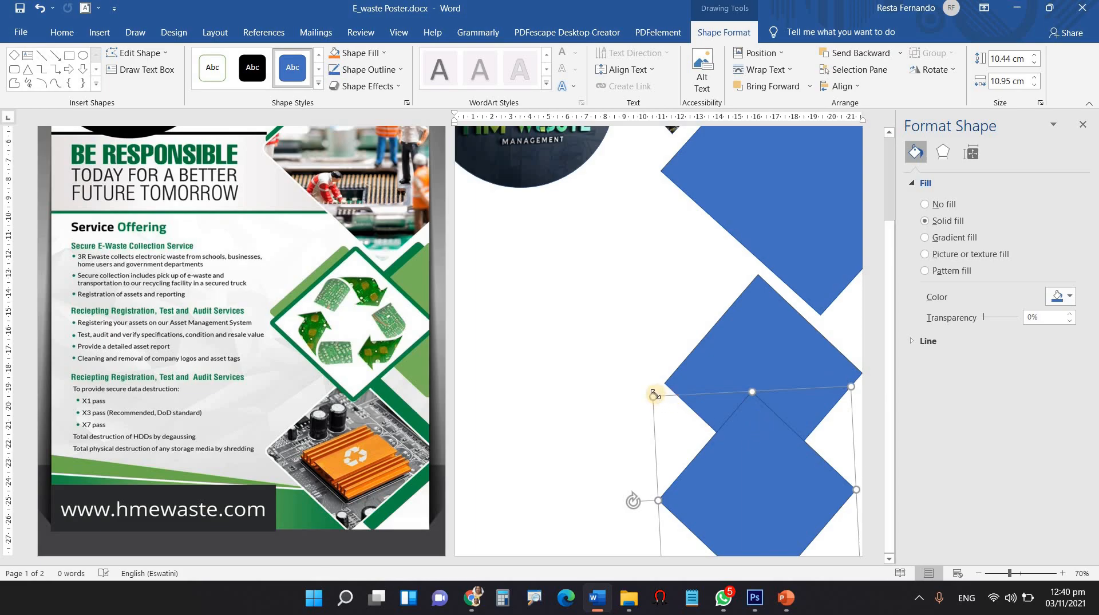
pyautogui.moveTo(656, 398); pyautogui.dragTo(674, 434)
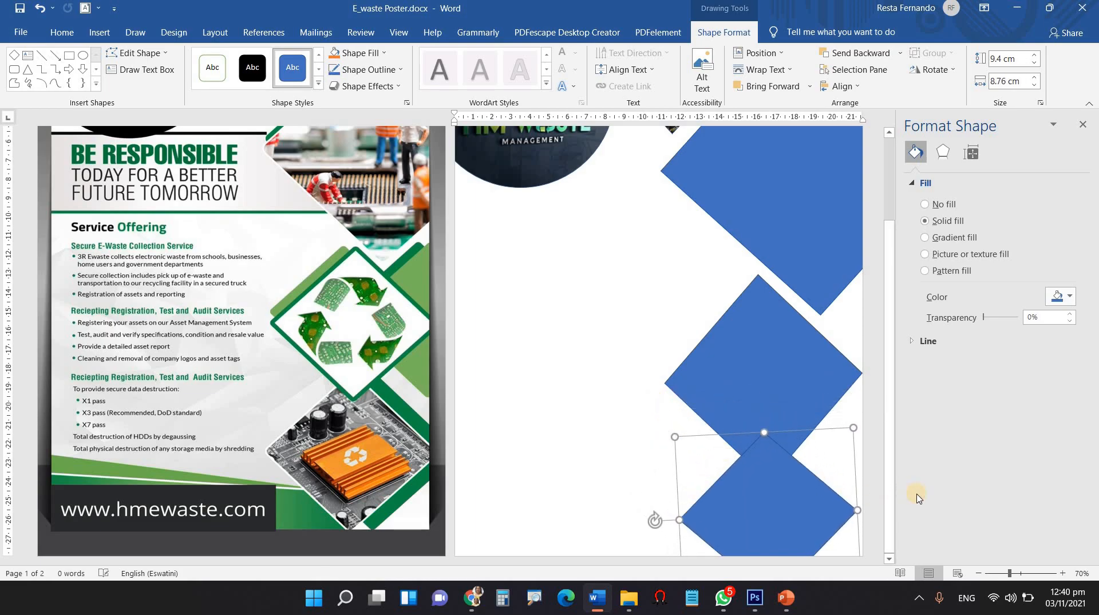
pyautogui.press('Up')
pyautogui.press('Up')
pyautogui.press('Up')
pyautogui.press('Up')
pyautogui.press('Up')
pyautogui.press('Up')
pyautogui.press('Up')
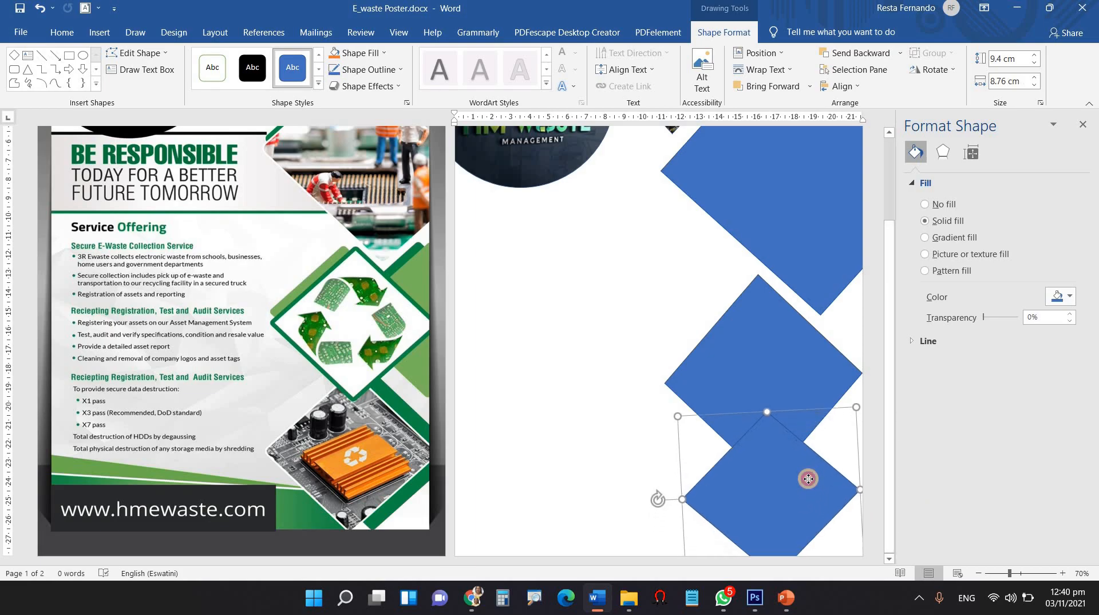
pyautogui.press('Down')
pyautogui.press('Down')
pyautogui.press('Down')
pyautogui.press('Down')
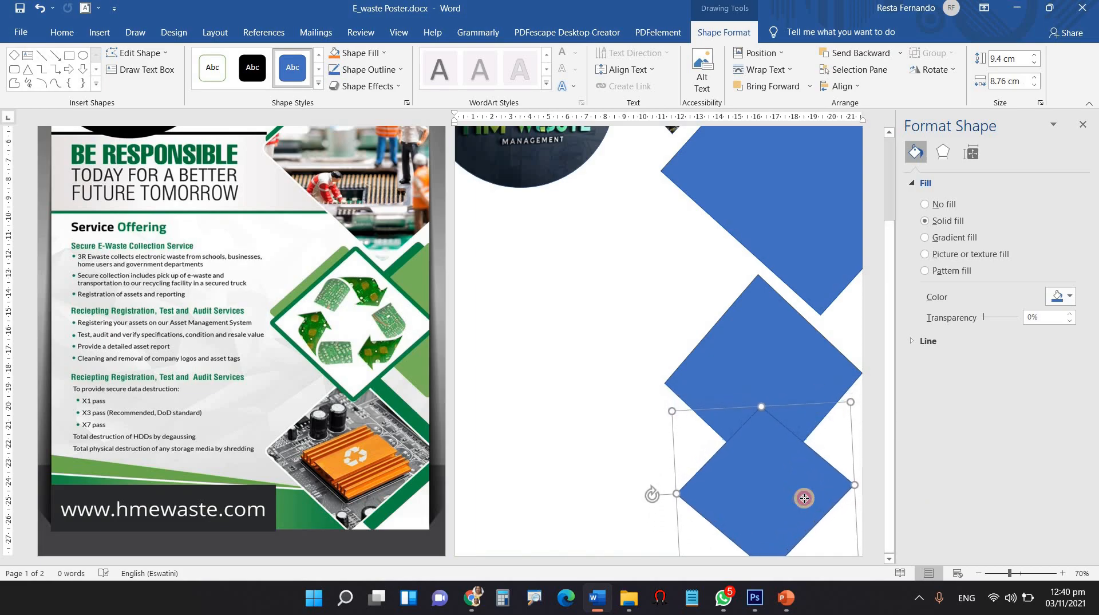
# - Shrink the large upper diamond to about 15.4 cm high and 14.8 cm wide
pyautogui.click(793, 338)
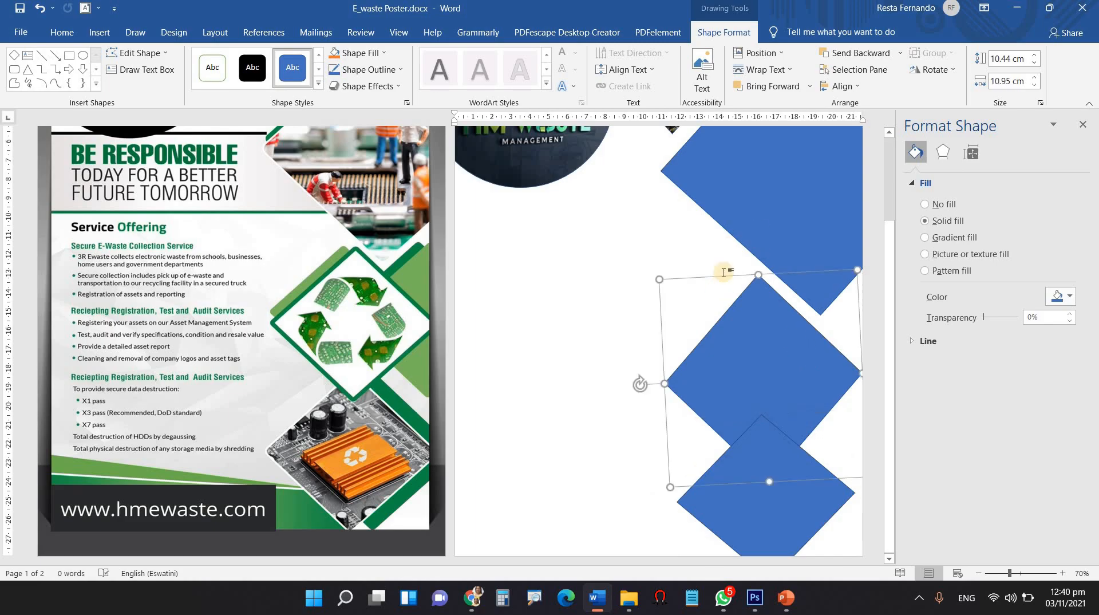
pyautogui.click(719, 223)
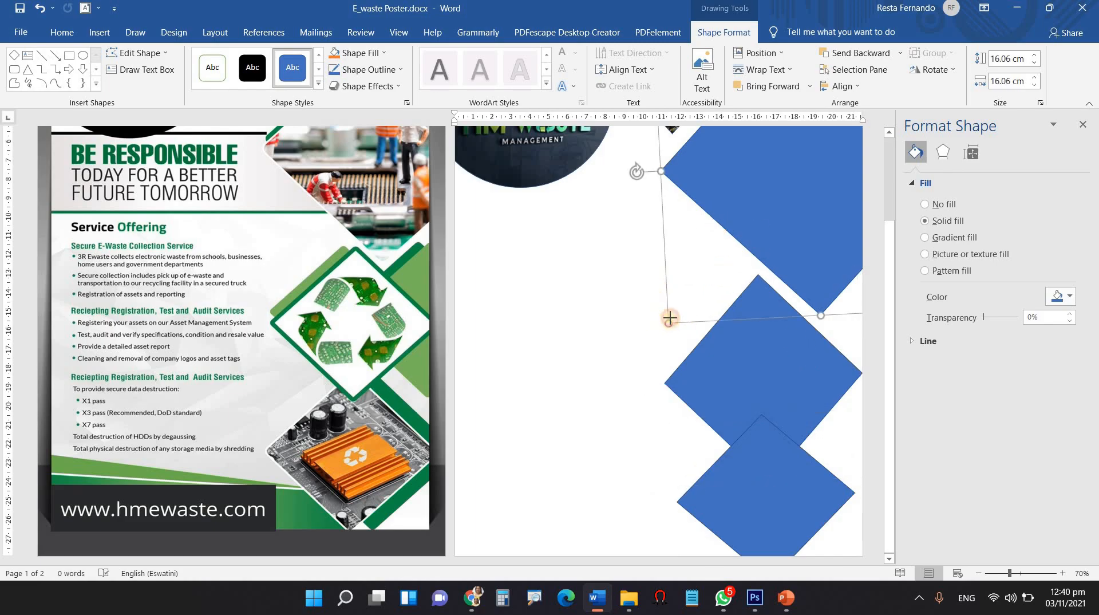
pyautogui.moveTo(674, 310); pyautogui.dragTo(674, 309)
pyautogui.scroll(3, 780, 365)
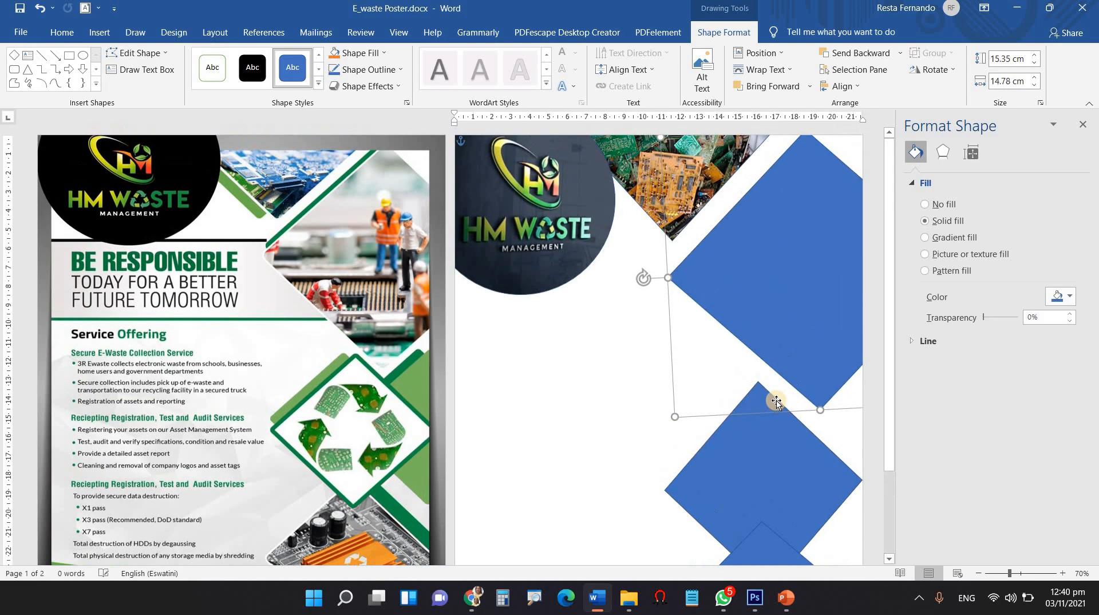
# - Shrink the middle diamond to about 10.35 cm high and 10.19 cm wide and move it up, leaving a narrow gap below the upper diamond
pyautogui.click(775, 450)
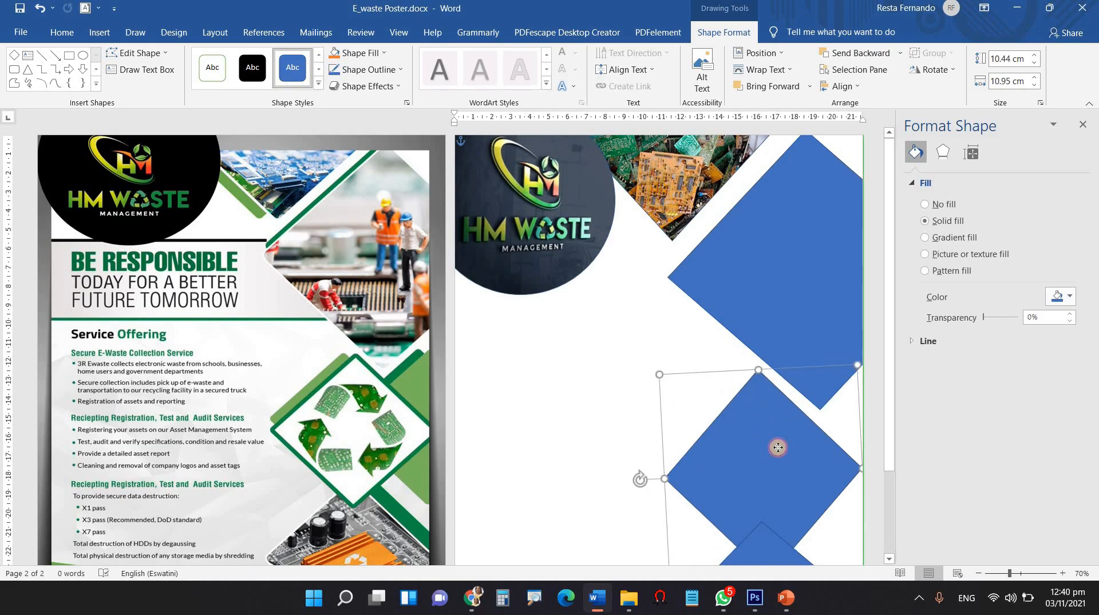
pyautogui.moveTo(776, 449); pyautogui.dragTo(781, 431)
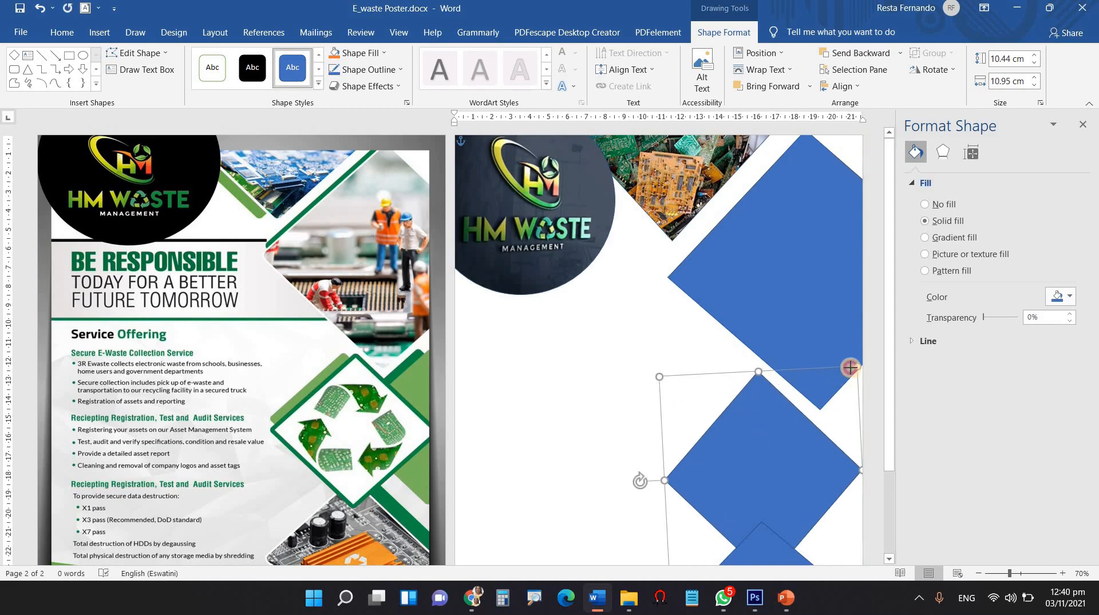
pyautogui.moveTo(850, 366); pyautogui.dragTo(854, 380)
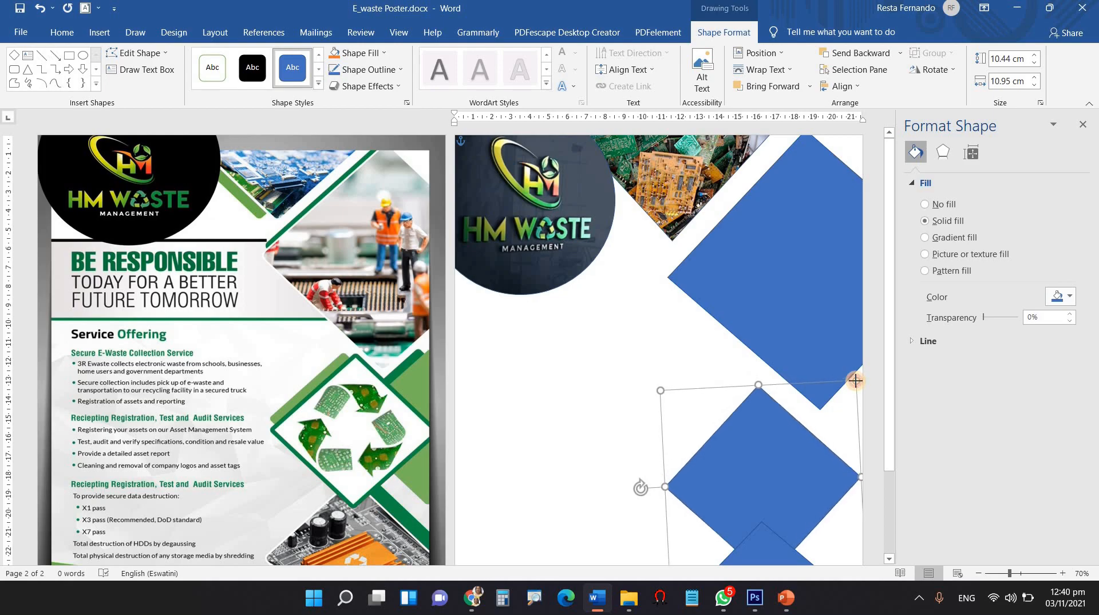
pyautogui.moveTo(767, 455); pyautogui.dragTo(770, 448)
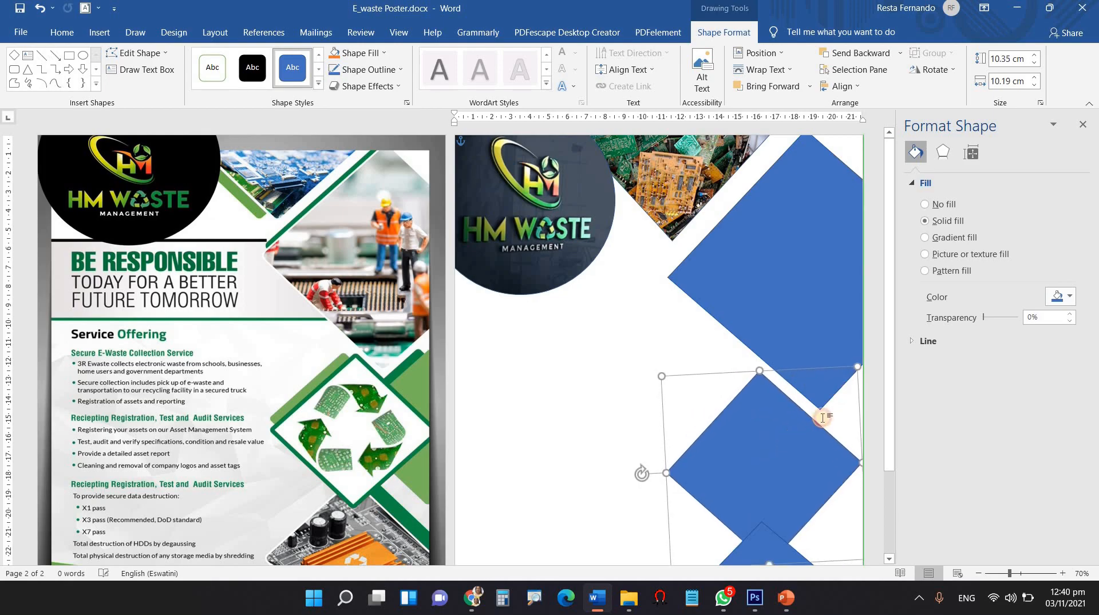
# - Shrink the lowest diamond to about 8.4 by 7.9 cm and centre it over the middle diamond's lower corner
pyautogui.scroll(-3, 769, 466)
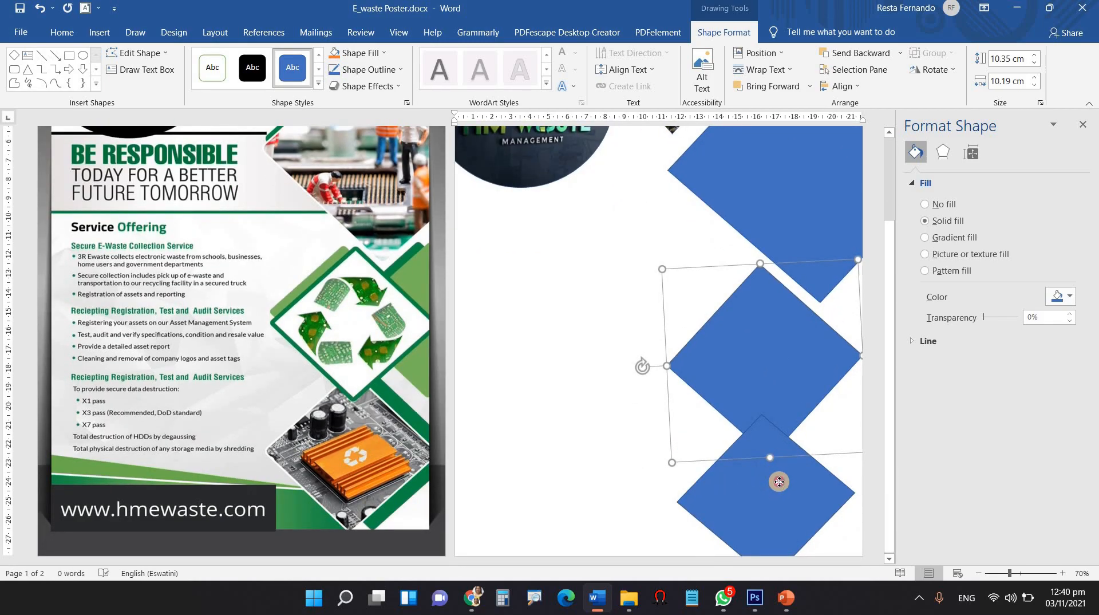
pyautogui.moveTo(778, 481); pyautogui.dragTo(780, 471)
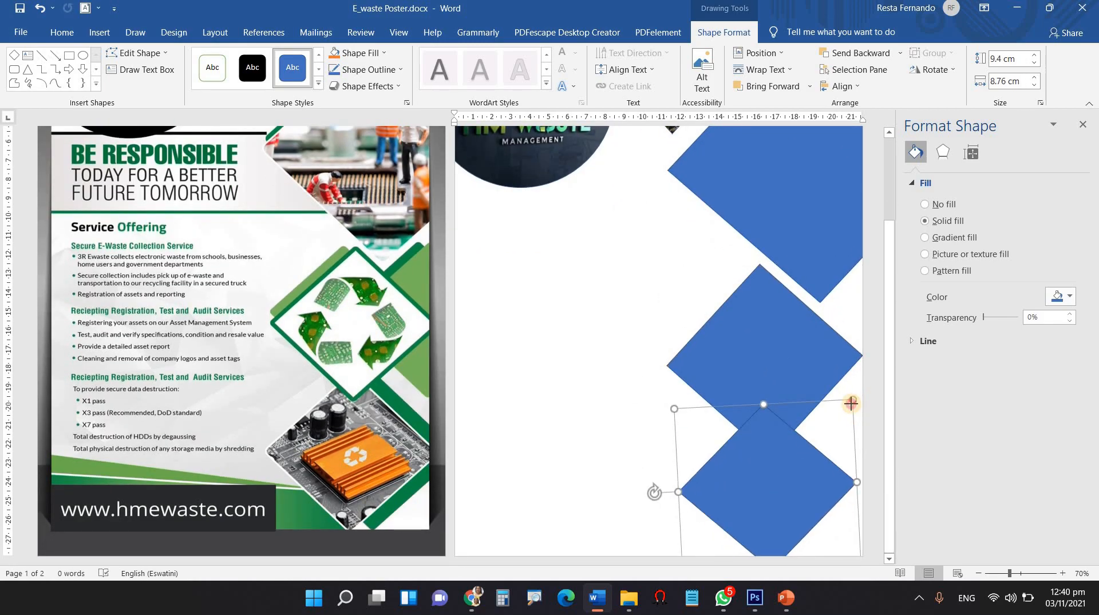
pyautogui.moveTo(851, 403); pyautogui.dragTo(835, 417)
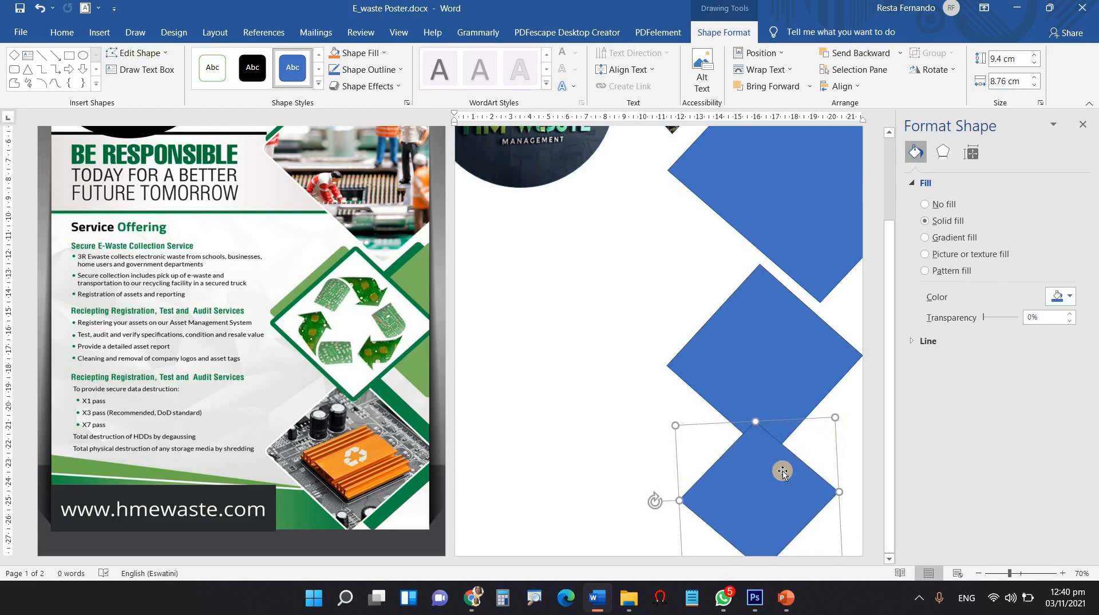
pyautogui.moveTo(789, 473); pyautogui.dragTo(796, 459)
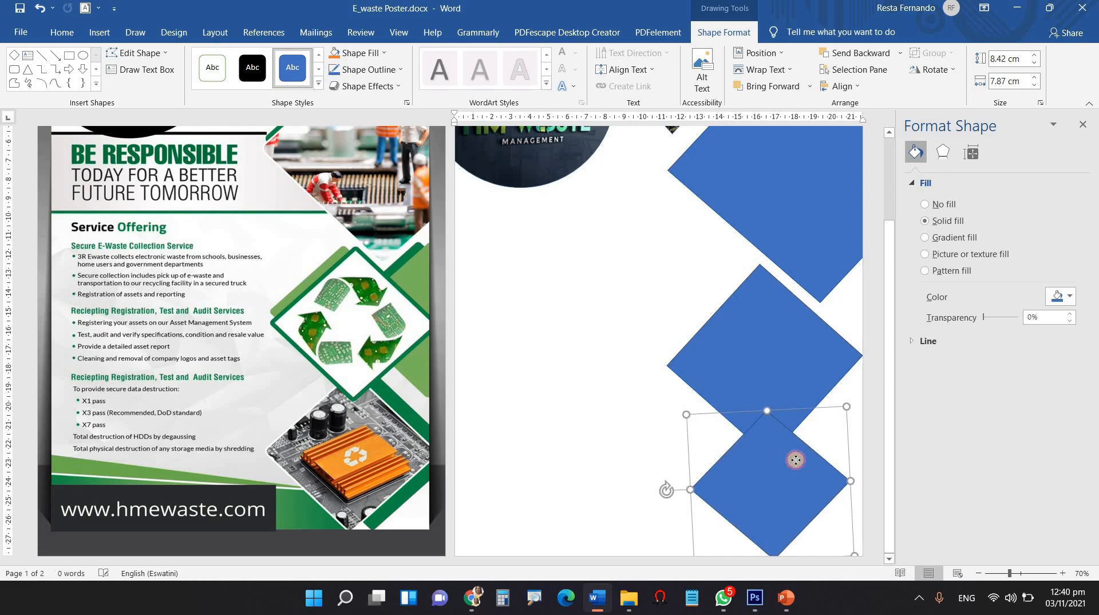
# - Send the lowest diamond behind the middle diamond
pyautogui.click(780, 328)
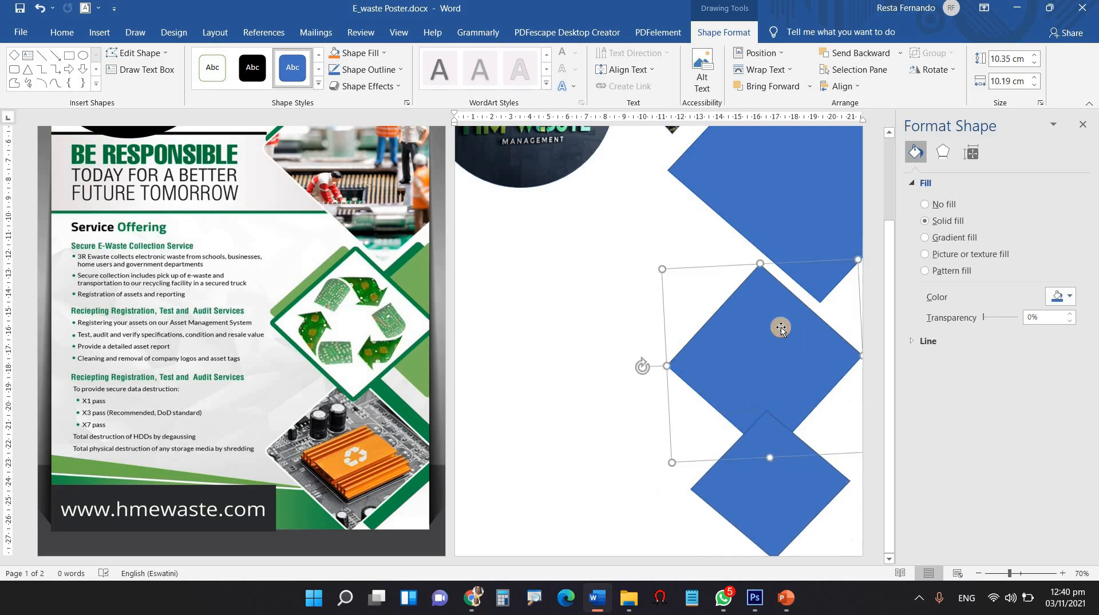
pyautogui.click(785, 488)
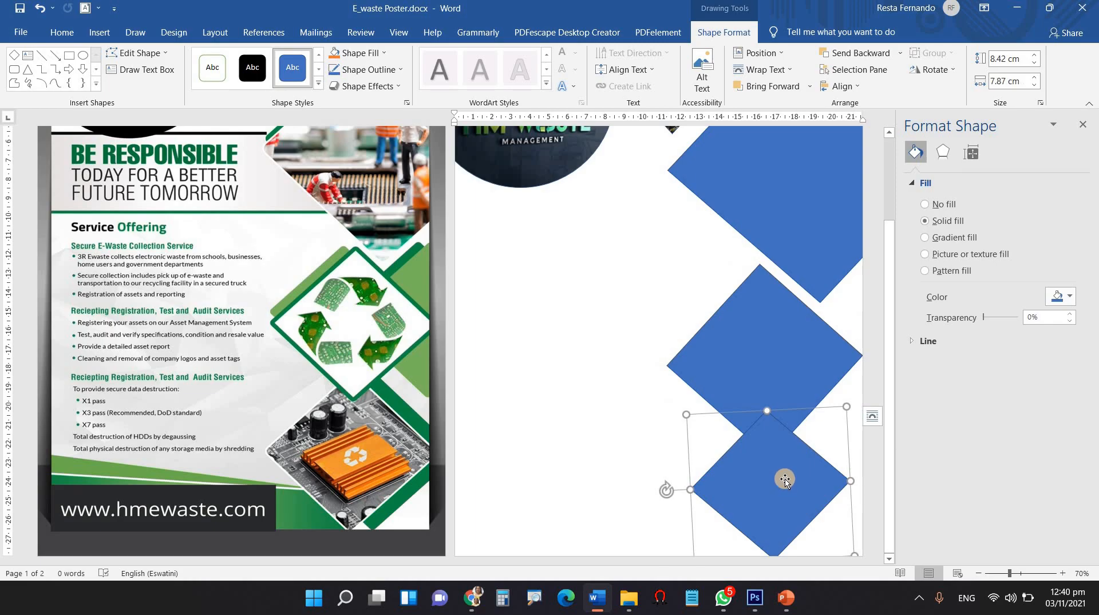
pyautogui.rightClick(785, 480)
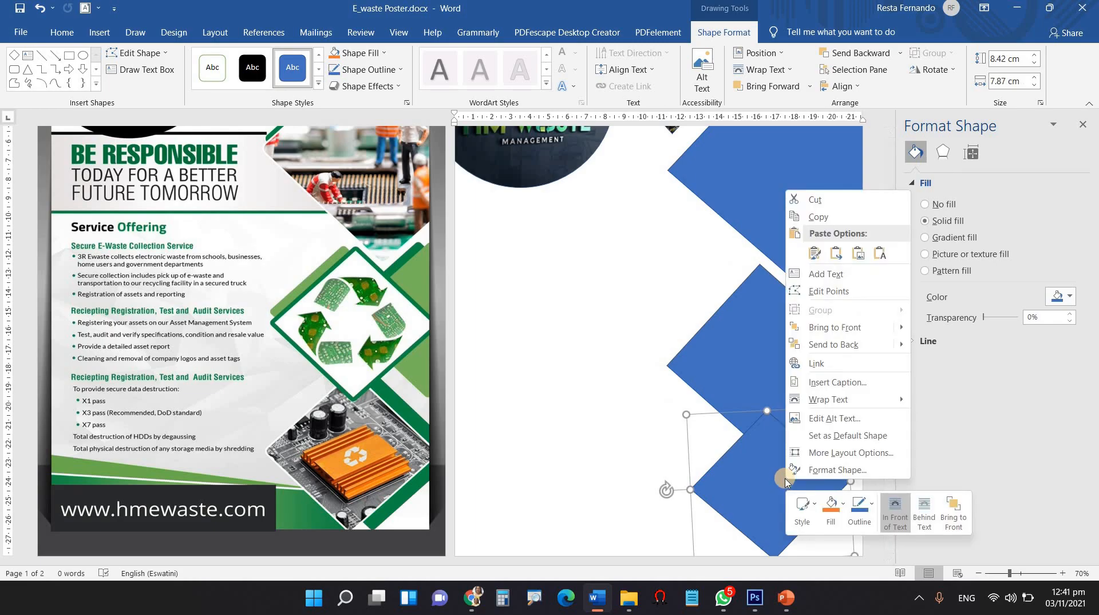
pyautogui.click(855, 338)
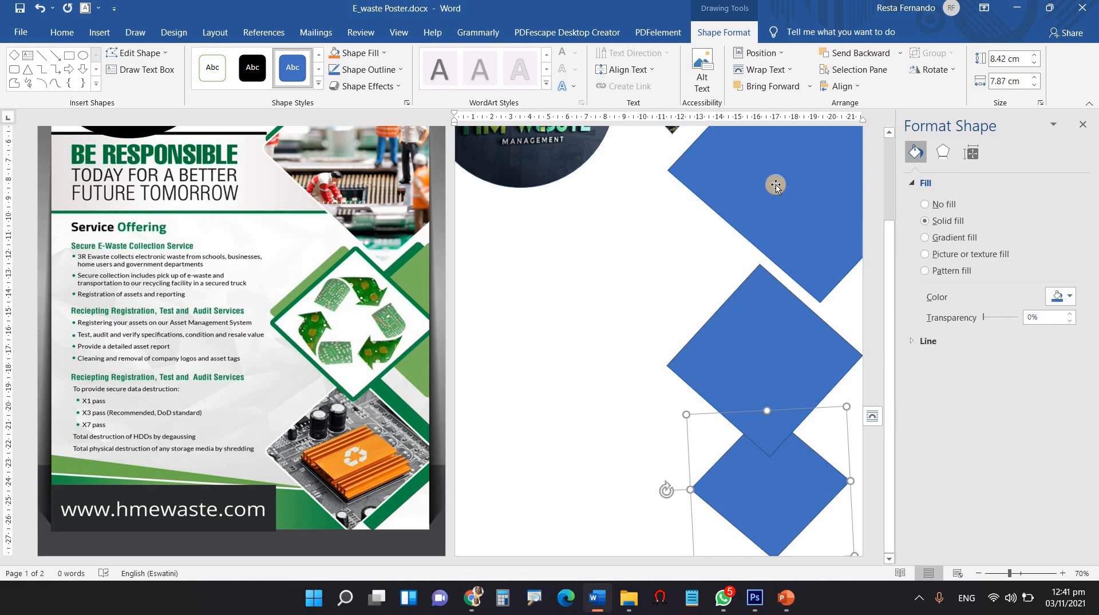
# - Switch the large upper diamond to a picture fill and search online pictures for "e waste service"
pyautogui.scroll(3, 753, 287)
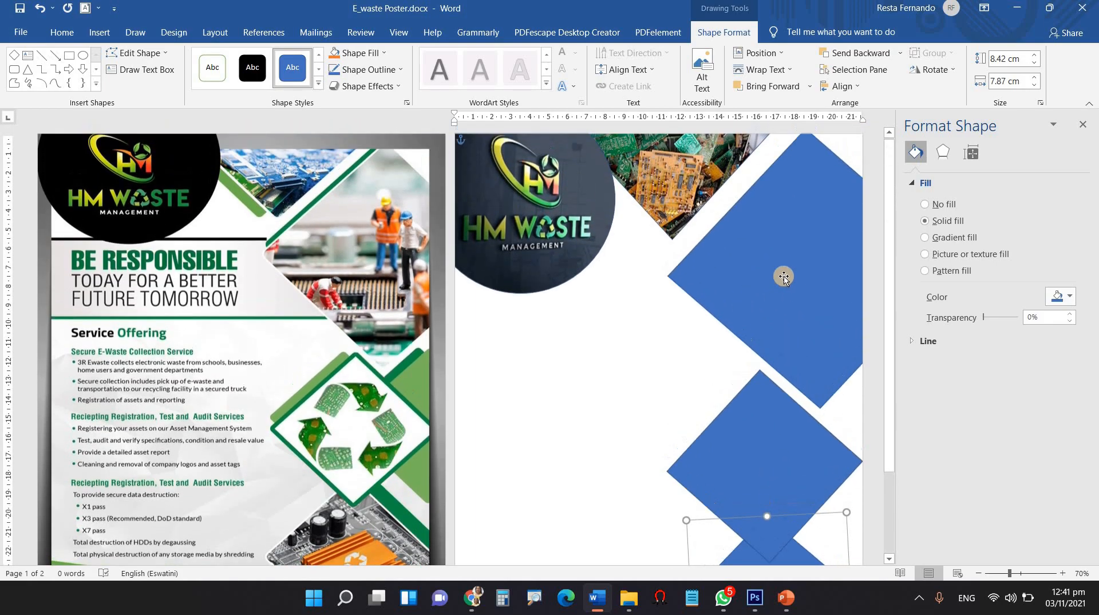
pyautogui.click(809, 256)
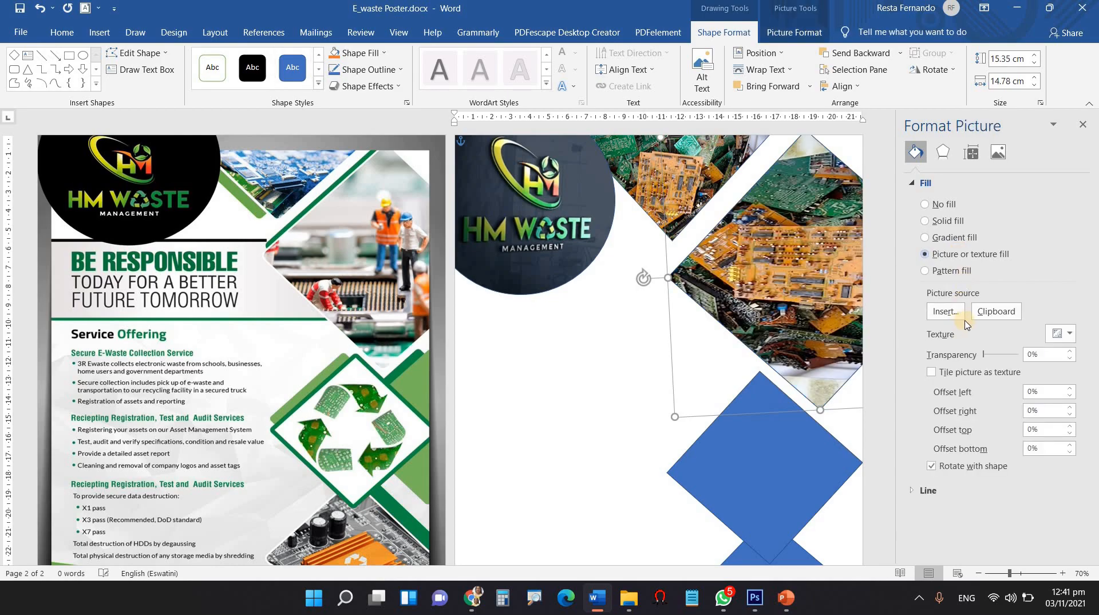
pyautogui.click(945, 310)
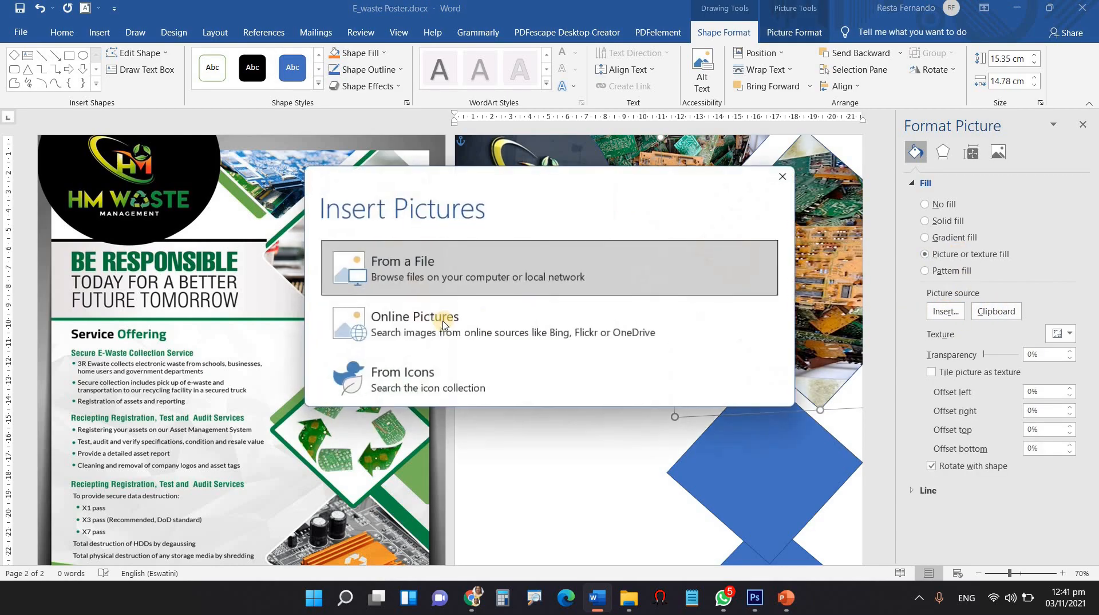
pyautogui.click(442, 324)
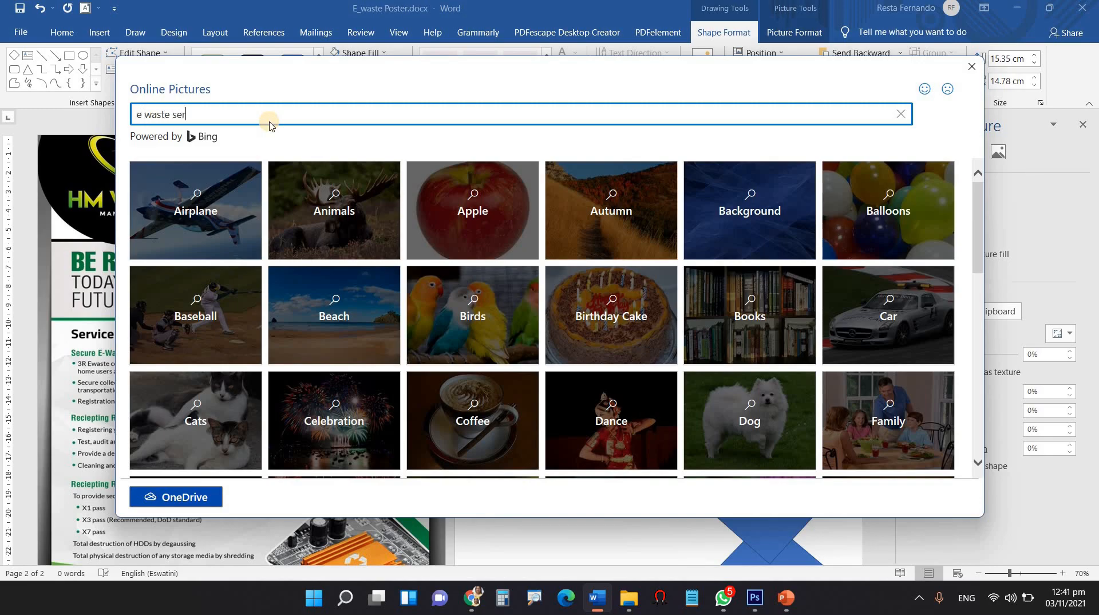
pyautogui.write('e')
pyautogui.press('Return')
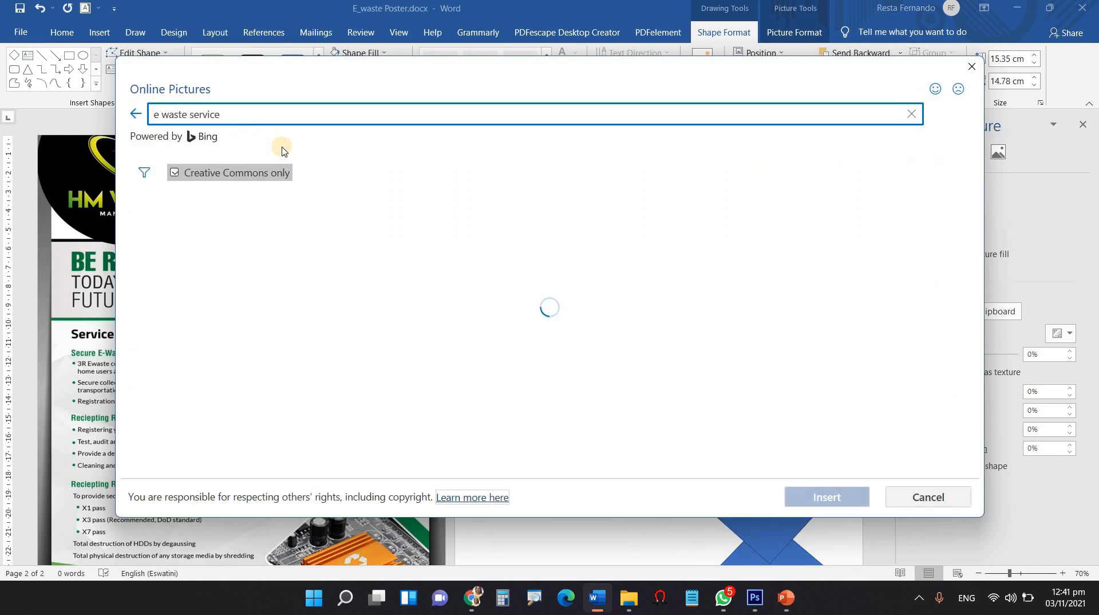
# - Fill the upper diamond with the search result photo of a blue garbage truck parked beside bare trees
pyautogui.scroll(-5, 685, 342)
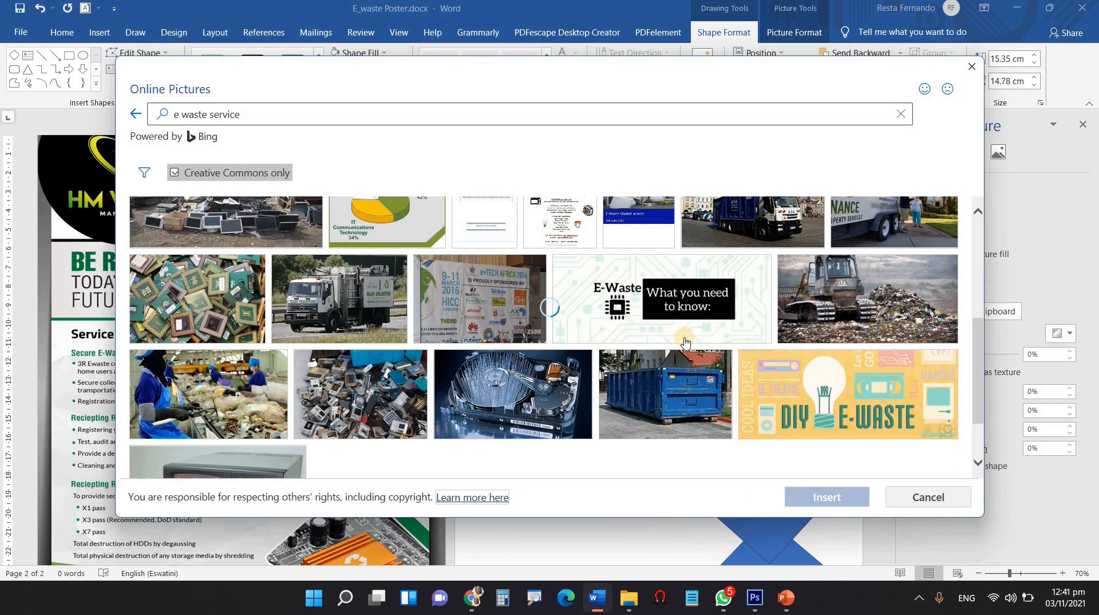
pyautogui.scroll(-5, 685, 342)
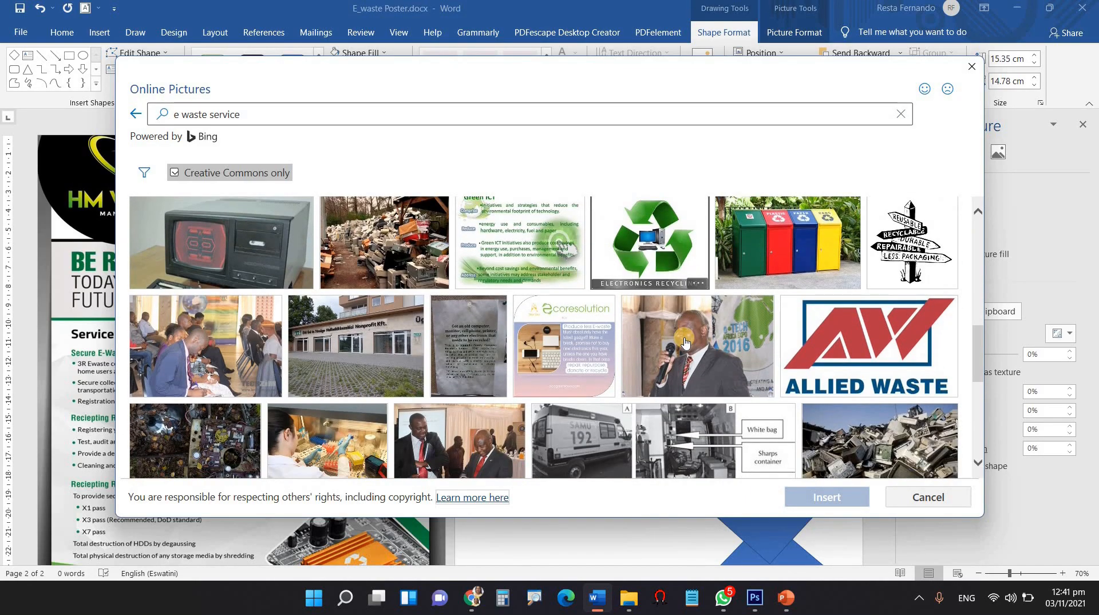
pyautogui.scroll(-5, 685, 341)
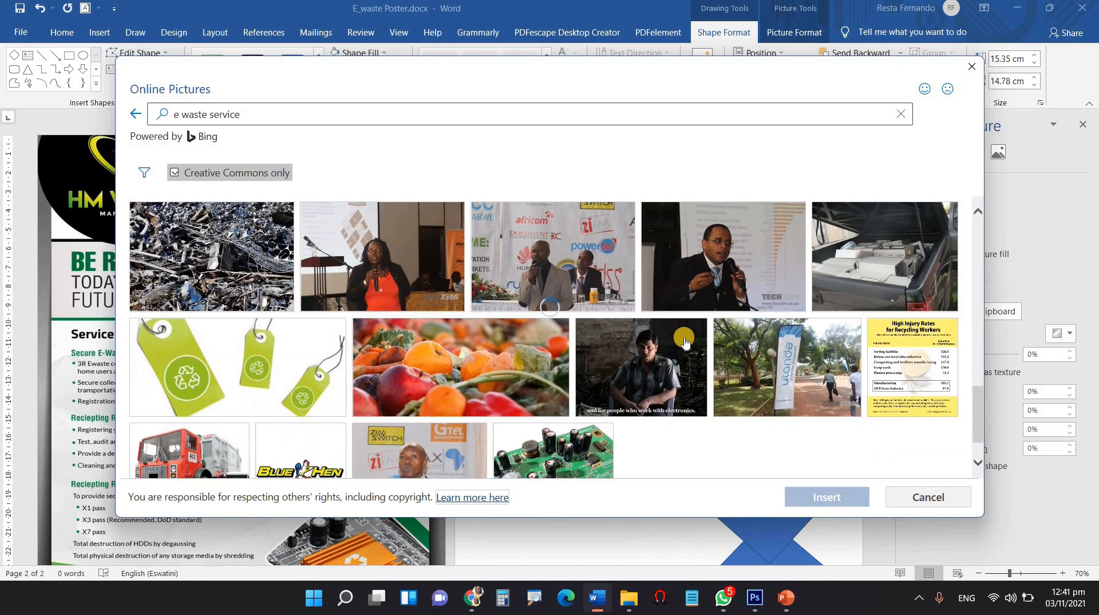
pyautogui.scroll(-10, 685, 341)
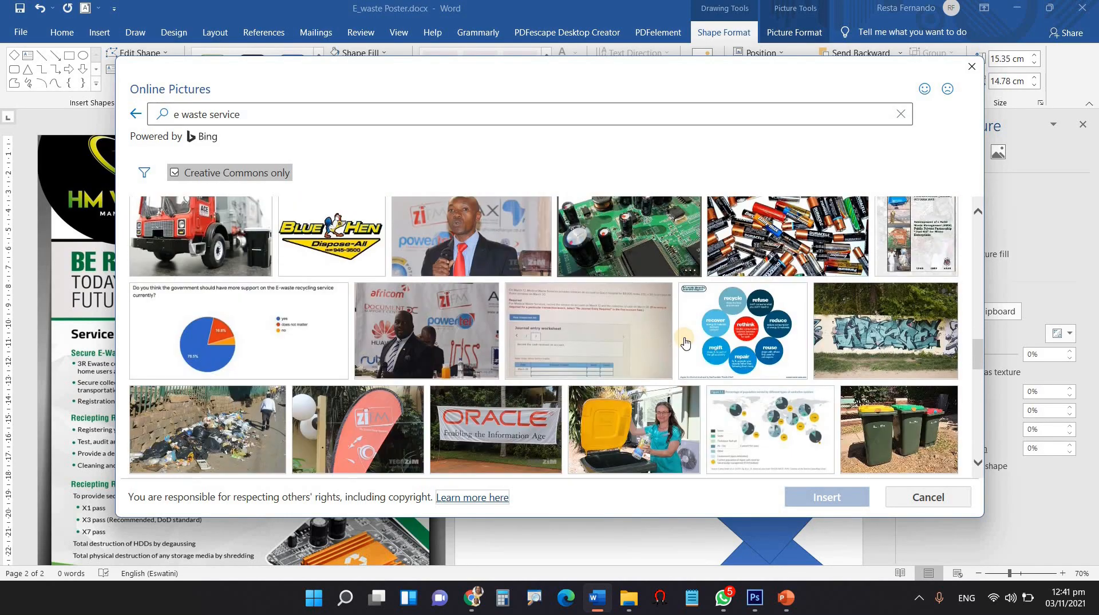
pyautogui.scroll(-10, 685, 342)
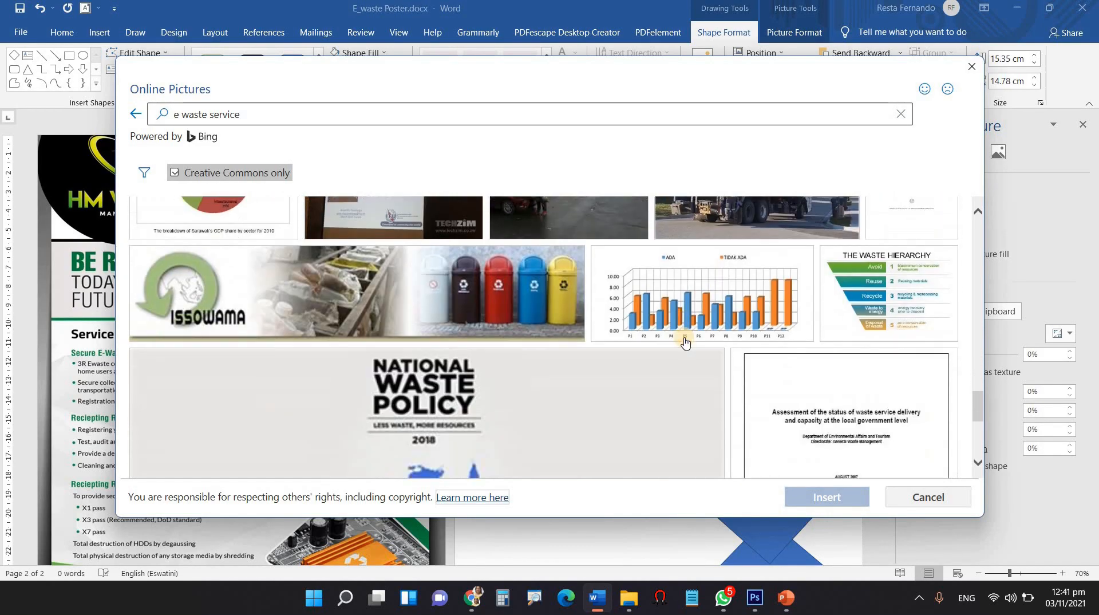
pyautogui.scroll(-3, 684, 341)
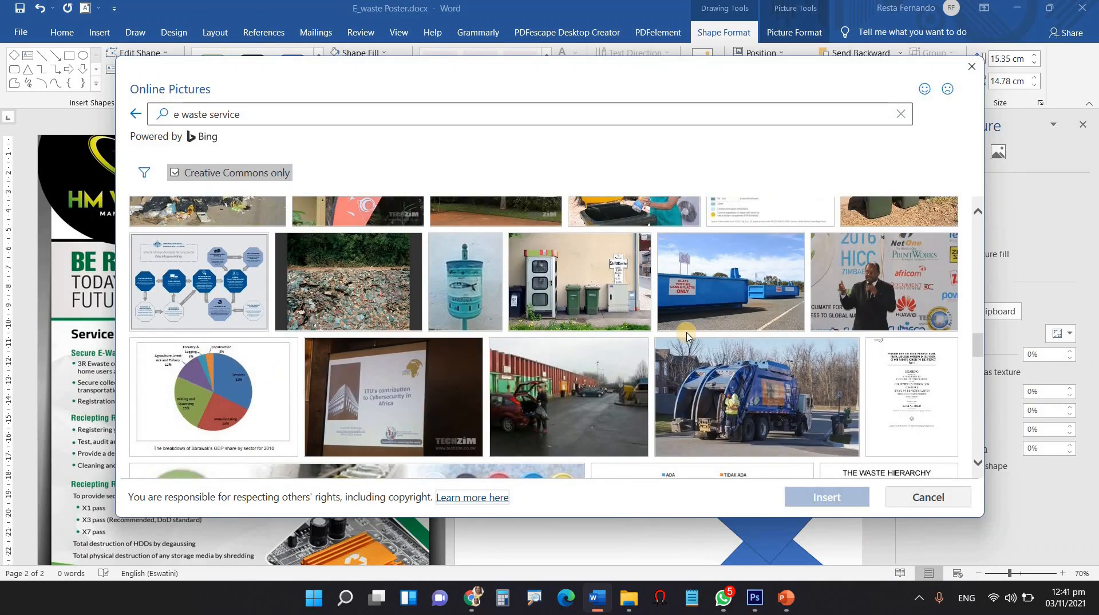
pyautogui.click(751, 369)
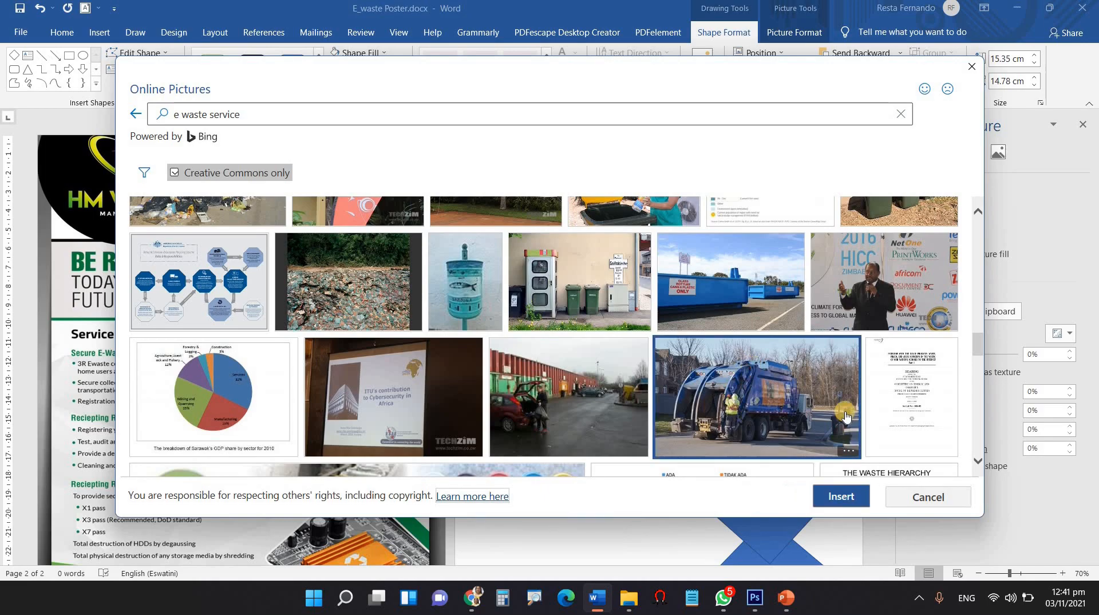
pyautogui.click(847, 491)
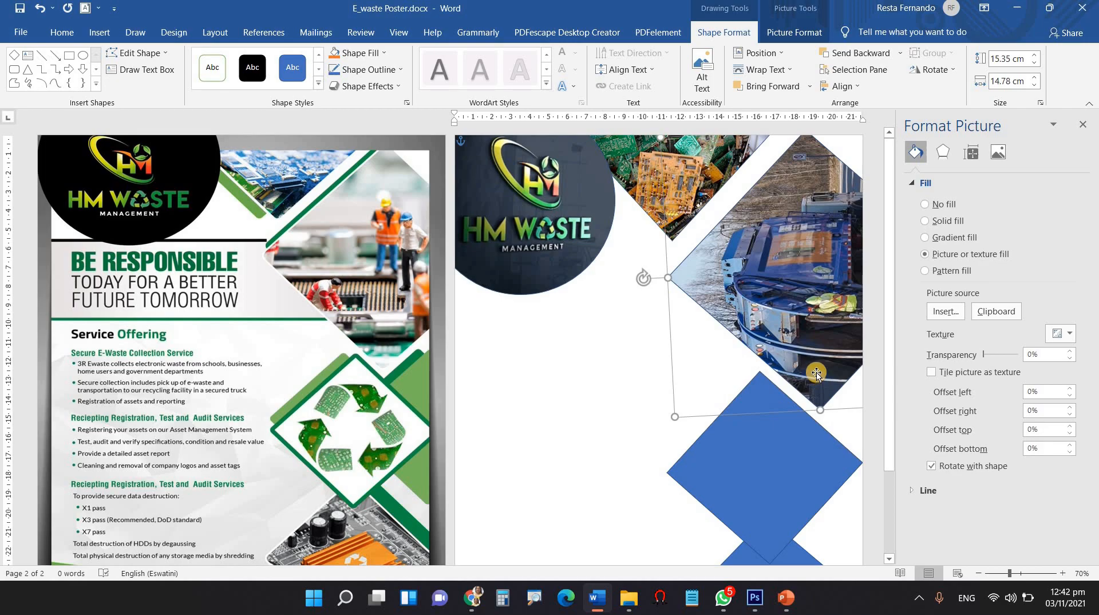
# - Replace the upper diamond's picture with the online photo of a blue truck in a town square, searching for "service of e waste"
pyautogui.click(946, 311)
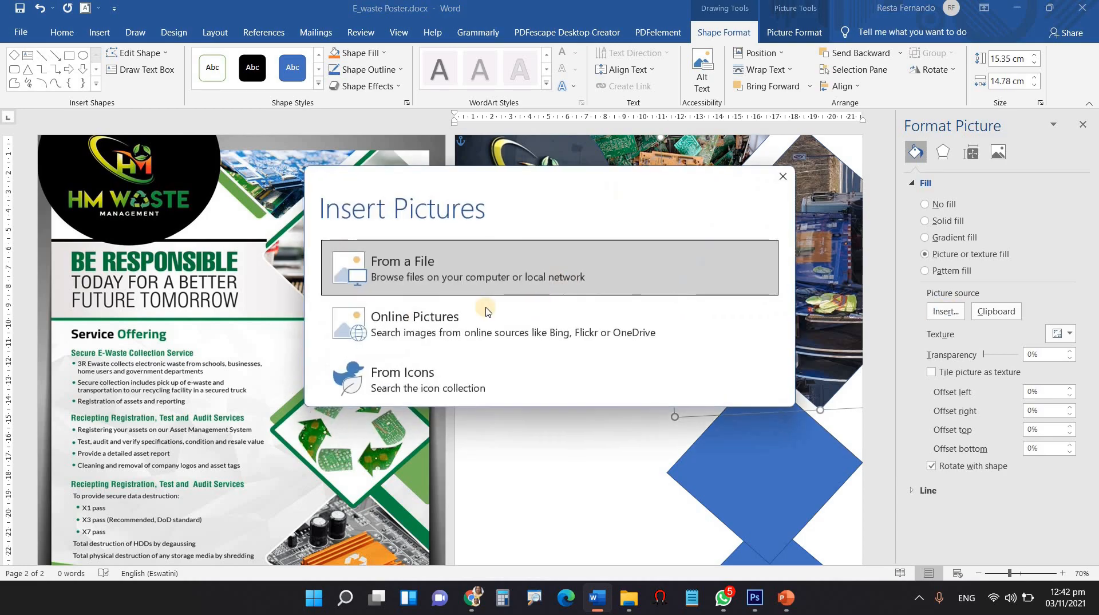
pyautogui.click(519, 309)
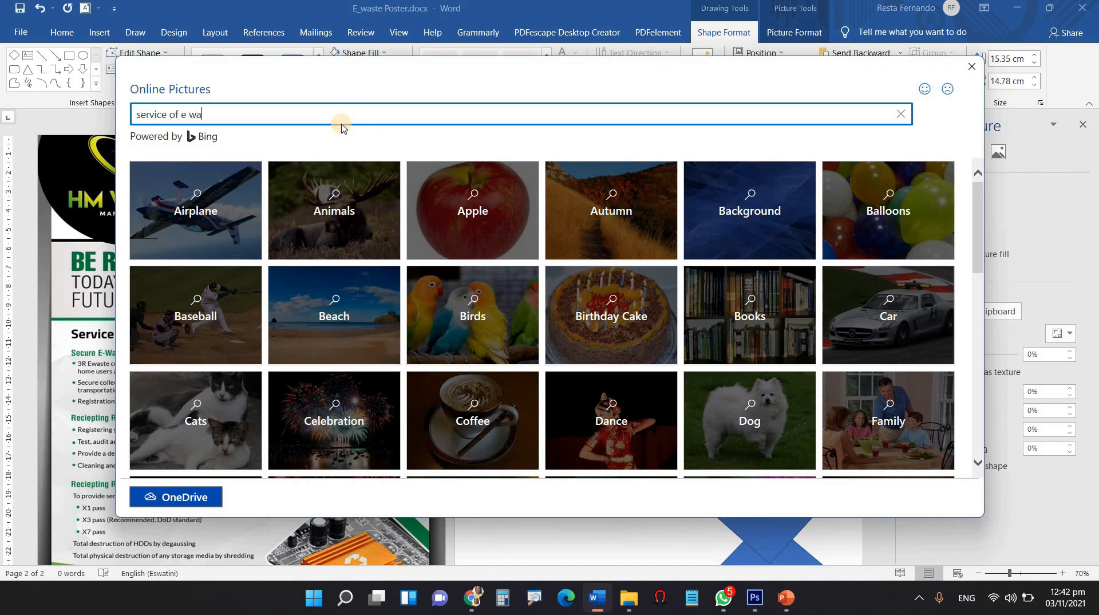
pyautogui.write('service of e waste')
pyautogui.press('Return')
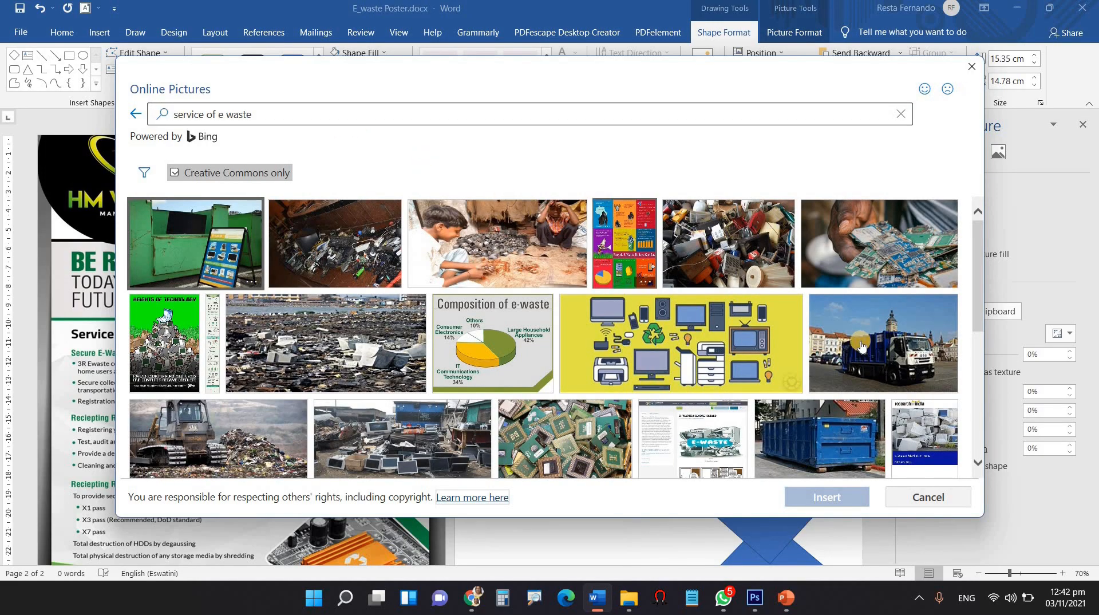
pyautogui.scroll(-5, 861, 346)
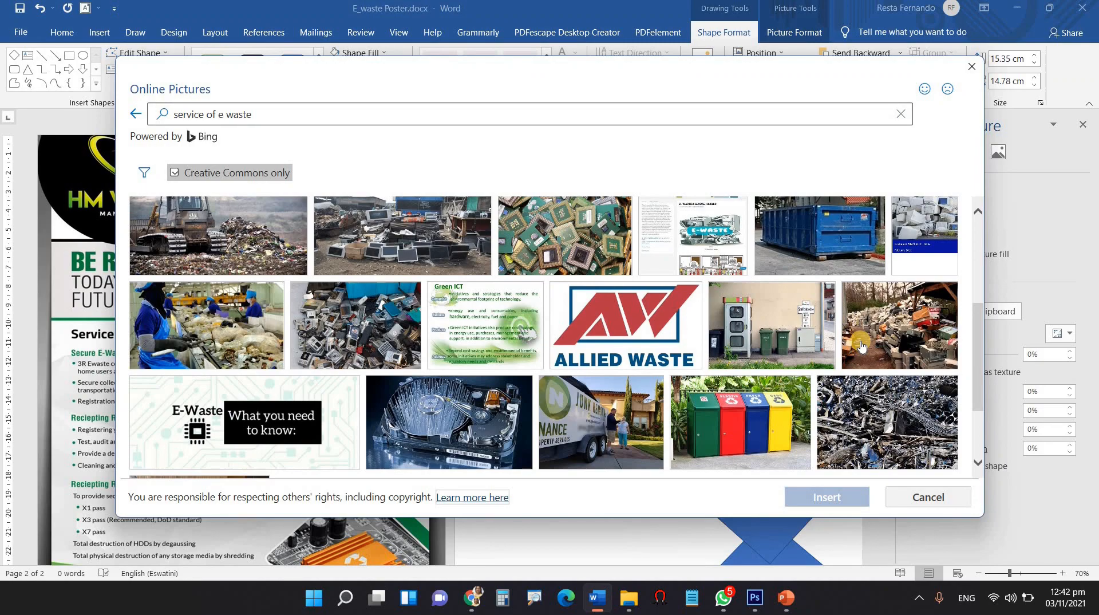
pyautogui.scroll(5, 861, 347)
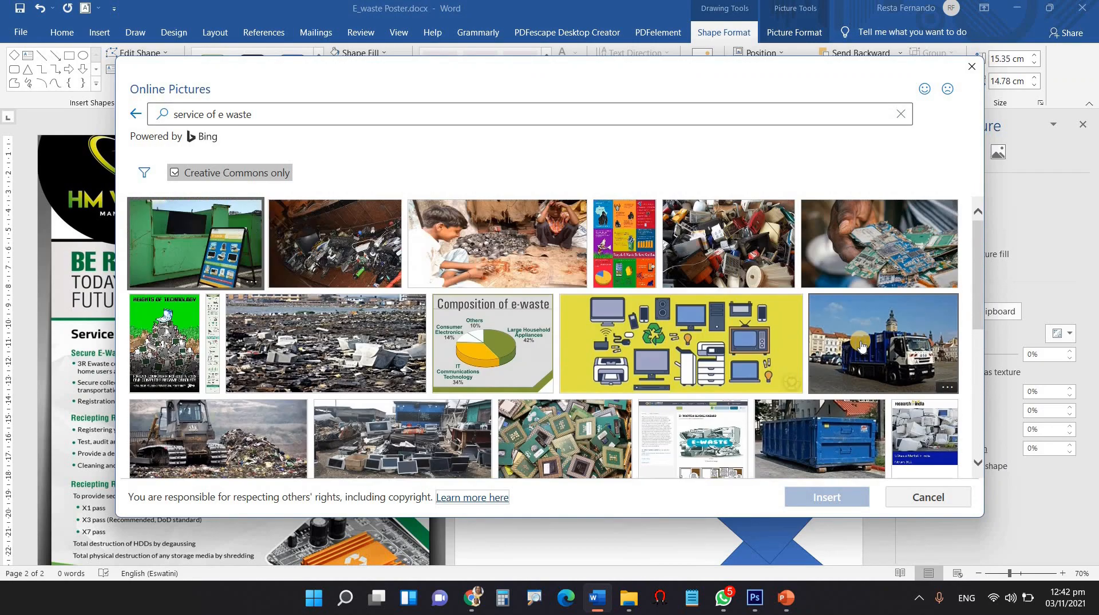
pyautogui.click(860, 347)
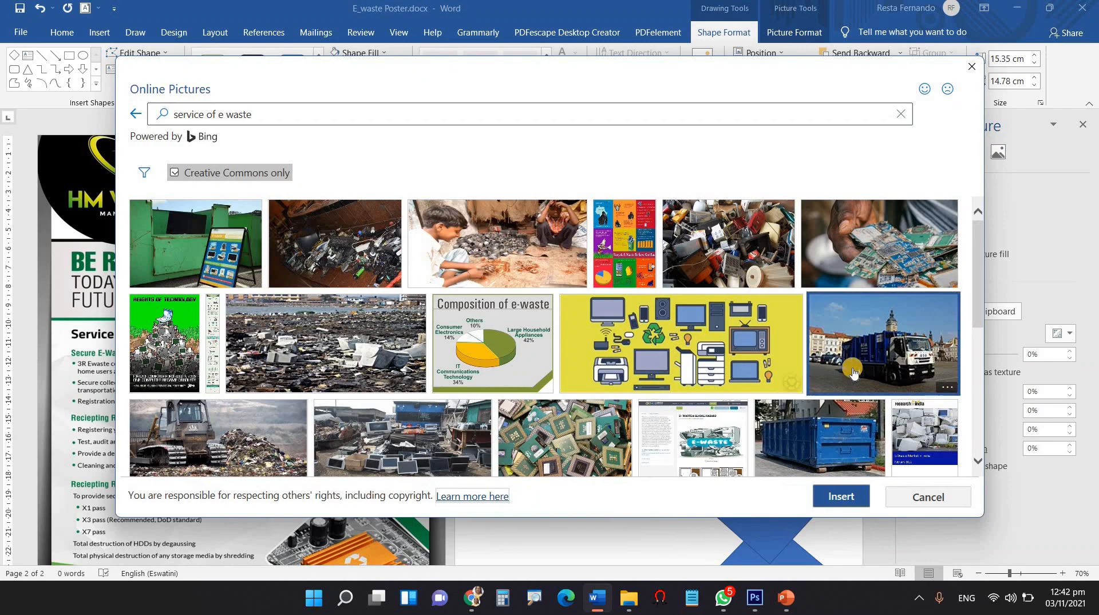
pyautogui.click(849, 497)
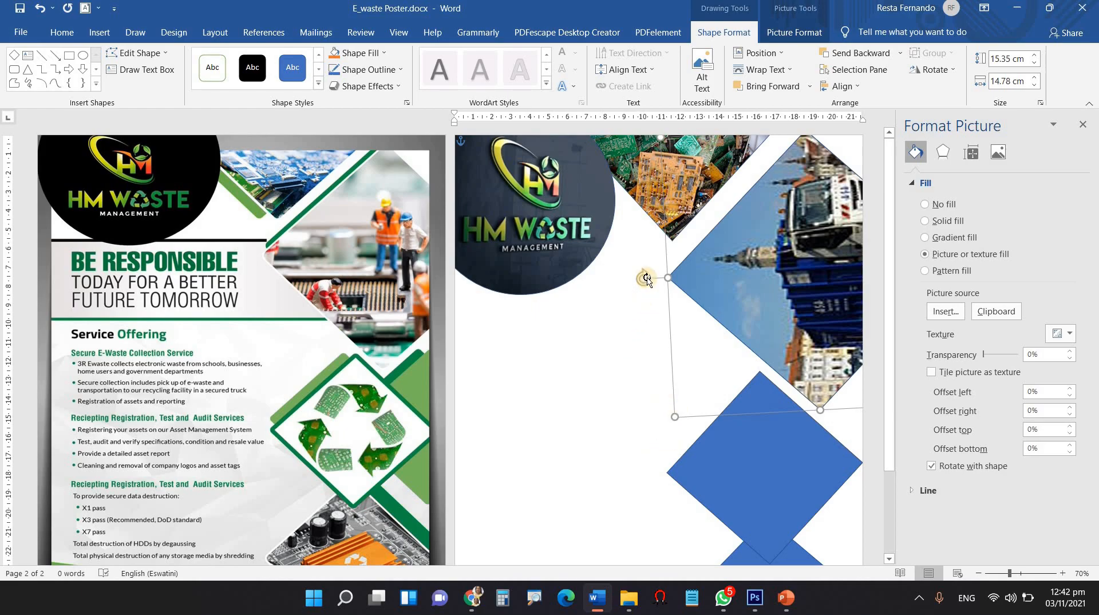
# - Rotate the upper diamond about a quarter turn clockwise to set its truck picture upright
pyautogui.moveTo(646, 279); pyautogui.dragTo(817, 159)
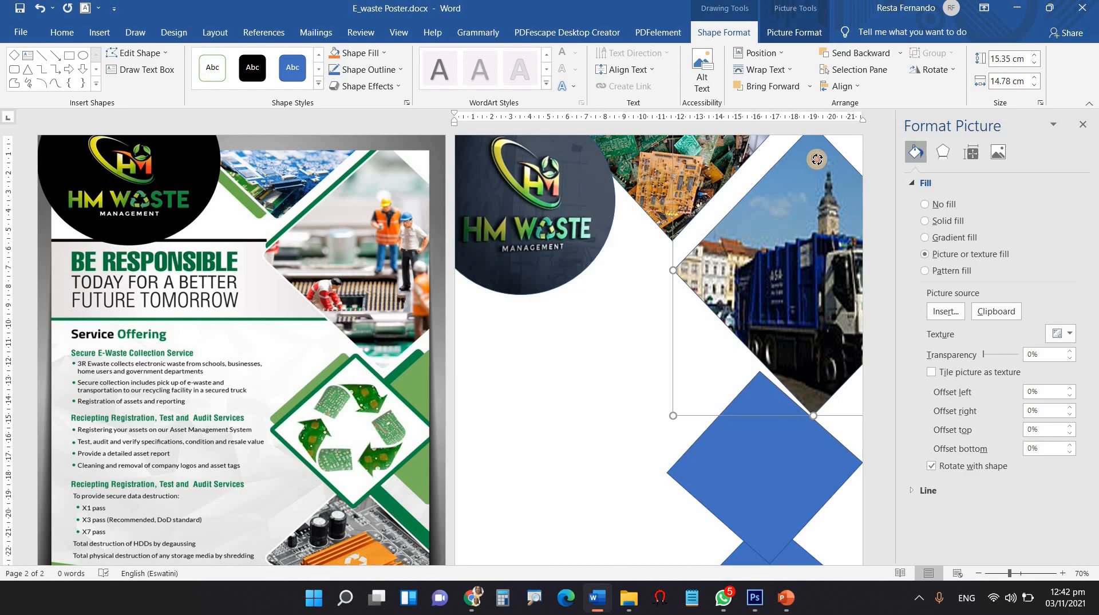
pyautogui.moveTo(816, 161)
pyautogui.mouseDown()
pyautogui.moveTo(774, 156)
pyautogui.moveTo(645, 253)
pyautogui.moveTo(645, 280)
pyautogui.moveTo(643, 263)
pyautogui.moveTo(690, 201)
pyautogui.moveTo(795, 148)
pyautogui.moveTo(811, 152)
pyautogui.mouseUp()
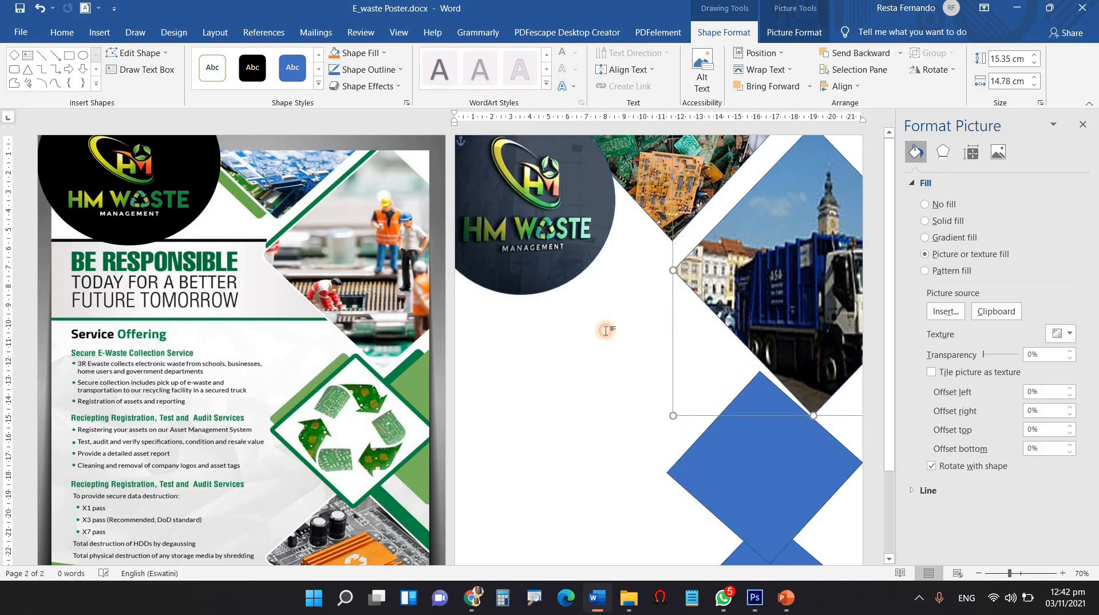
pyautogui.click(709, 371)
# - Adjust the tilt and position of the middle blue diamond below the truck picture and resize it to about 10.66 × 9.79 cm
pyautogui.click(776, 450)
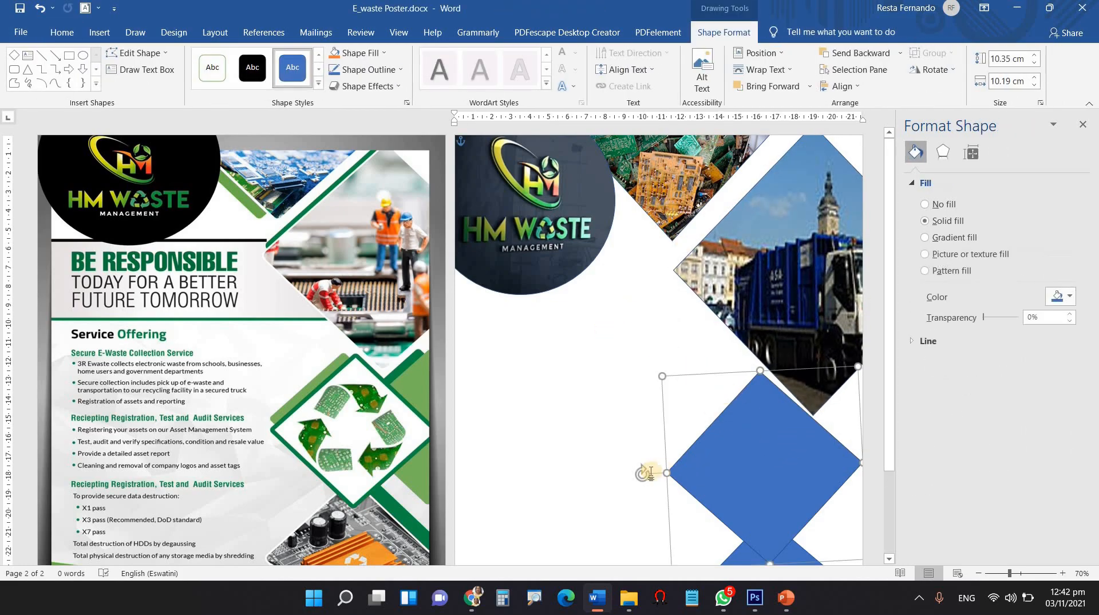
pyautogui.moveTo(633, 465); pyautogui.dragTo(630, 458)
pyautogui.moveTo(713, 457); pyautogui.dragTo(715, 474)
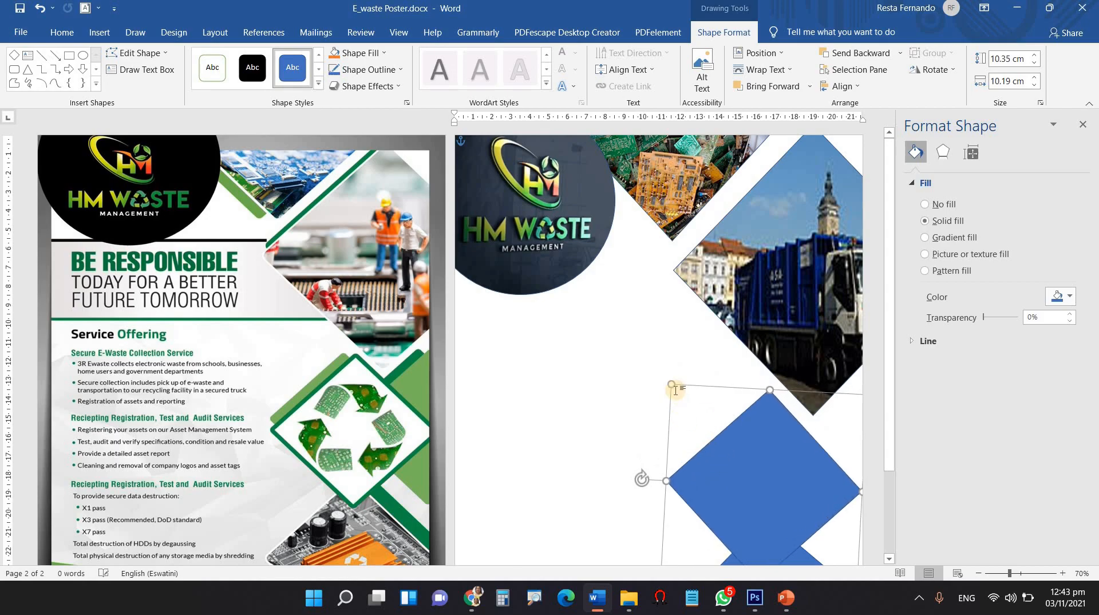
pyautogui.moveTo(670, 384); pyautogui.dragTo(664, 392)
# - Move the lowest blue diamond sideways until its outer corner meets the page's right edge
pyautogui.scroll(-3, 756, 400)
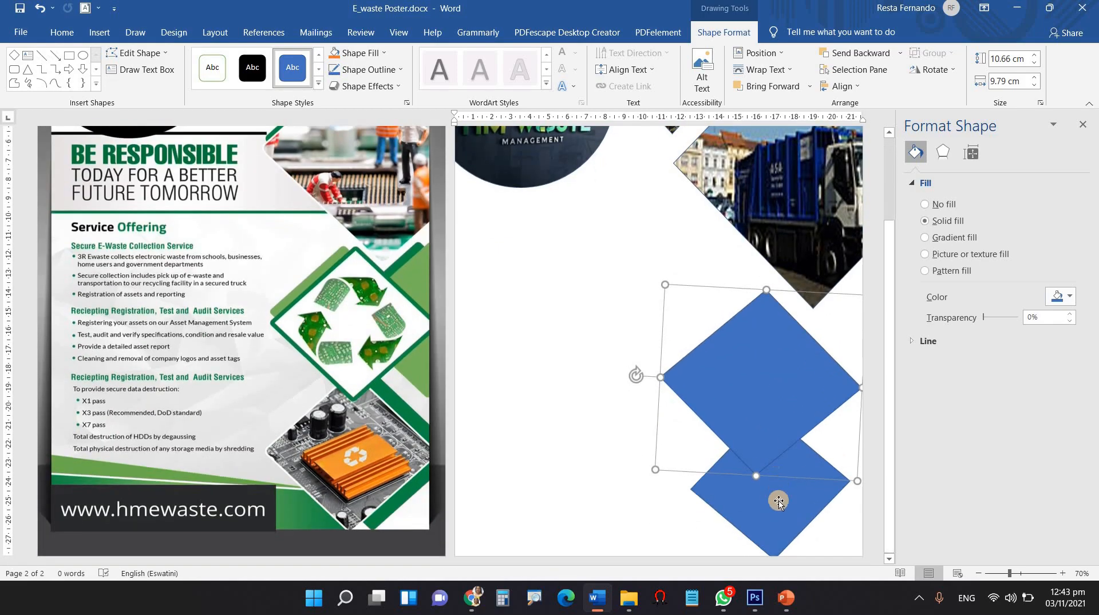
pyautogui.click(779, 519)
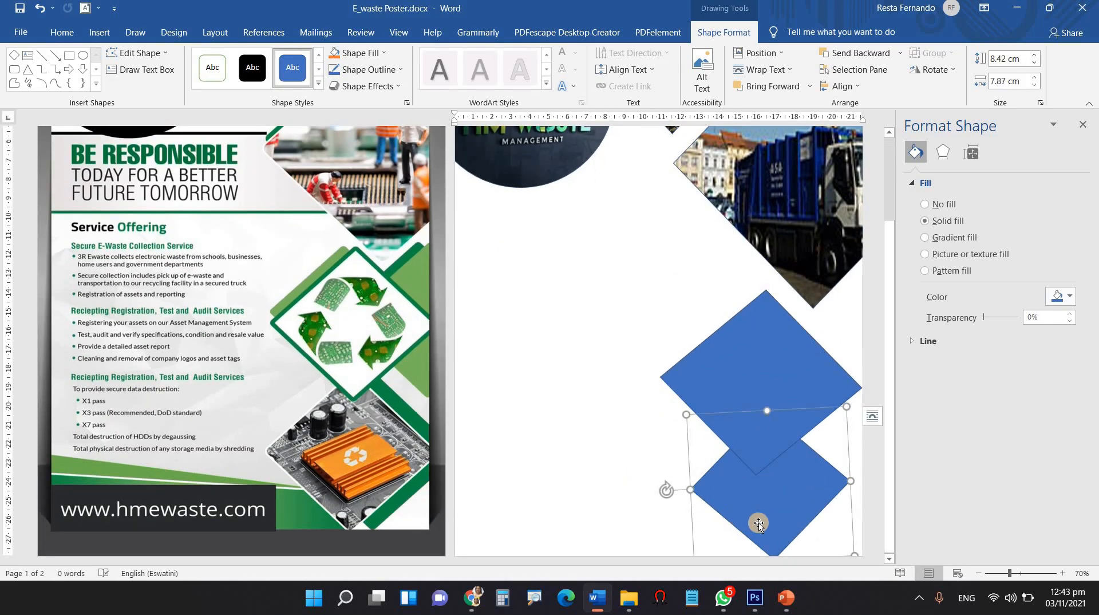
pyautogui.moveTo(795, 519); pyautogui.dragTo(815, 519)
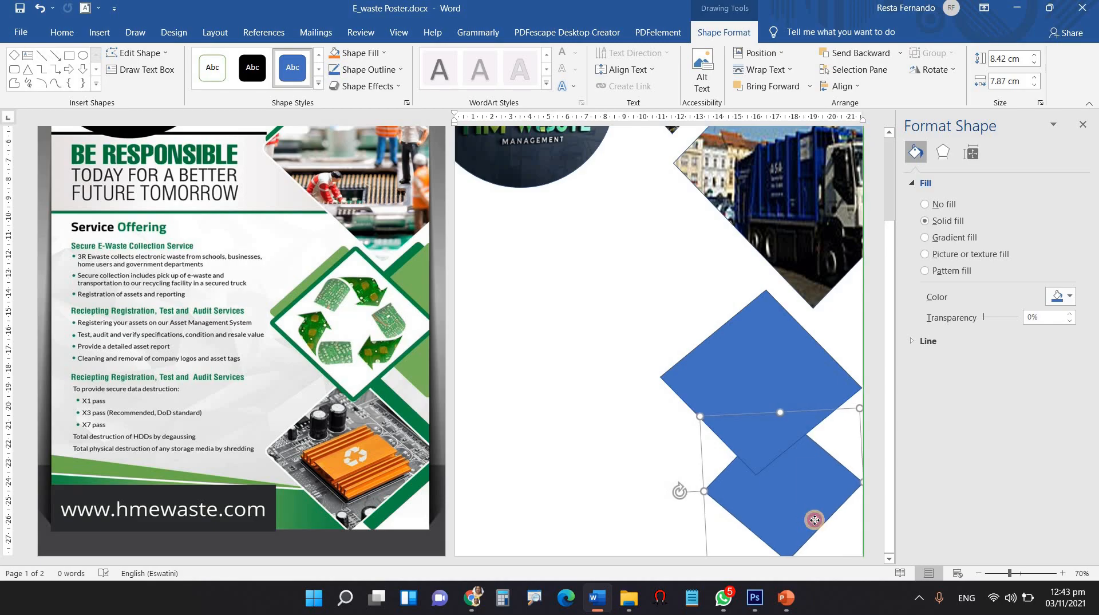
pyautogui.click(632, 477)
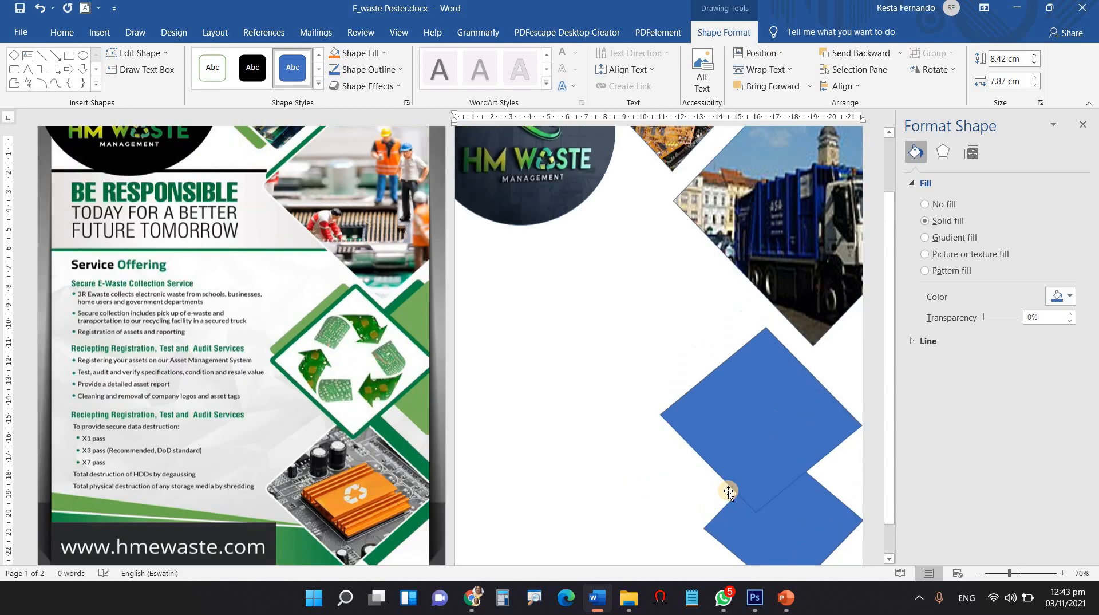
pyautogui.scroll(-3, 726, 481)
pyautogui.scroll(4, 709, 435)
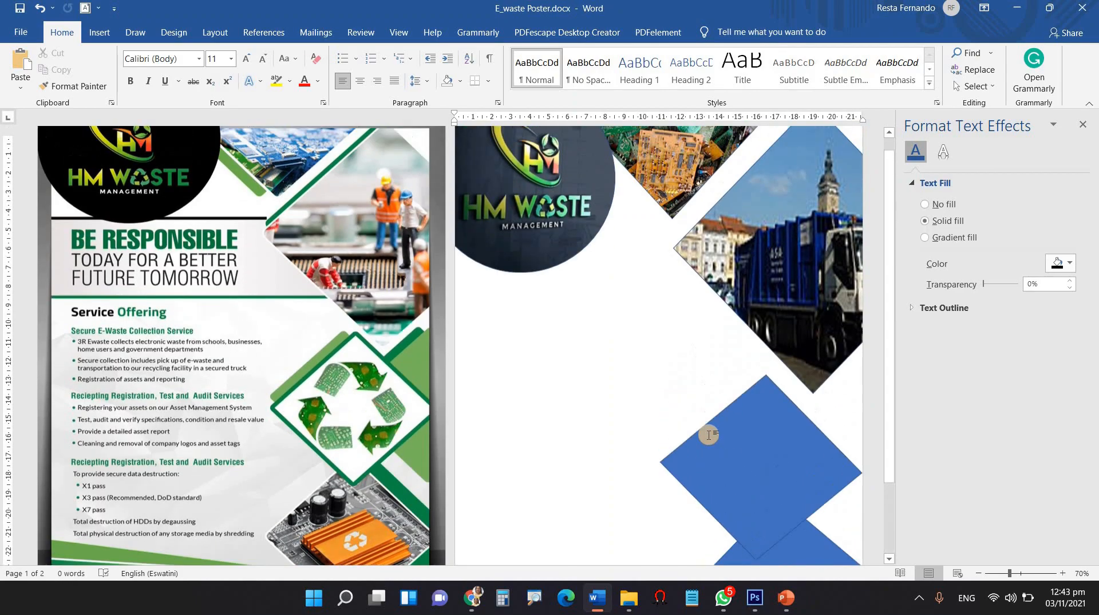
# - Switch the middle diamond to a picture fill and choose online pictures as its source
pyautogui.click(771, 463)
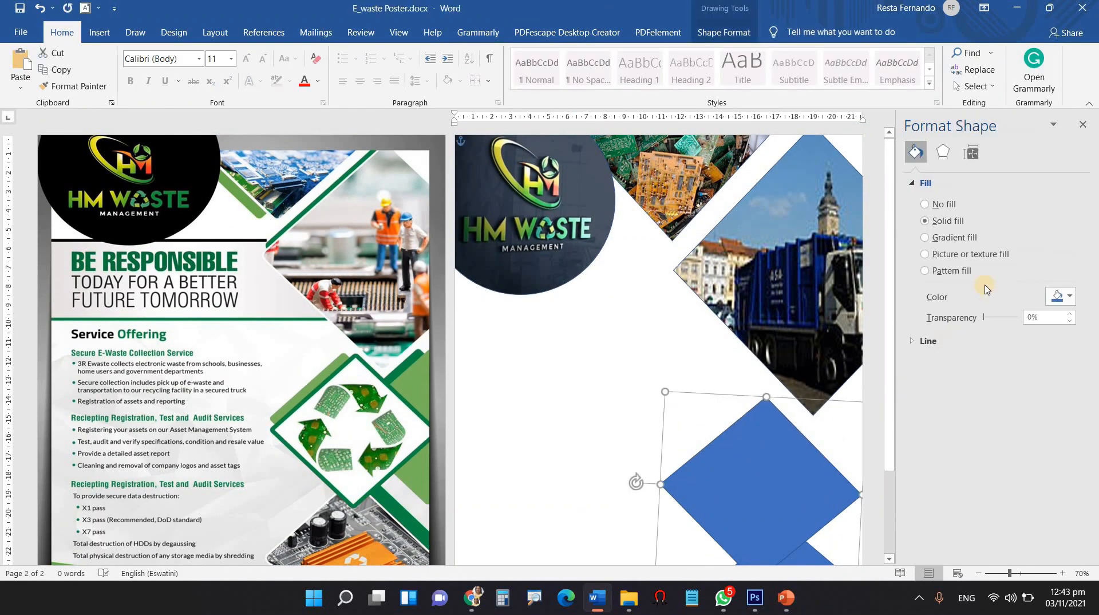
pyautogui.click(967, 255)
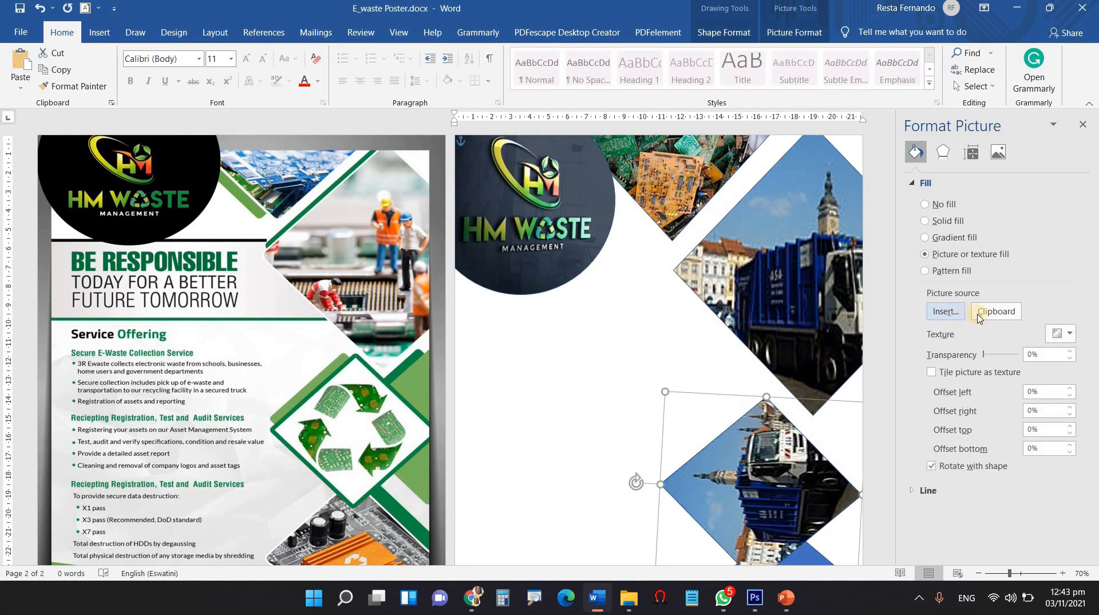
pyautogui.click(942, 316)
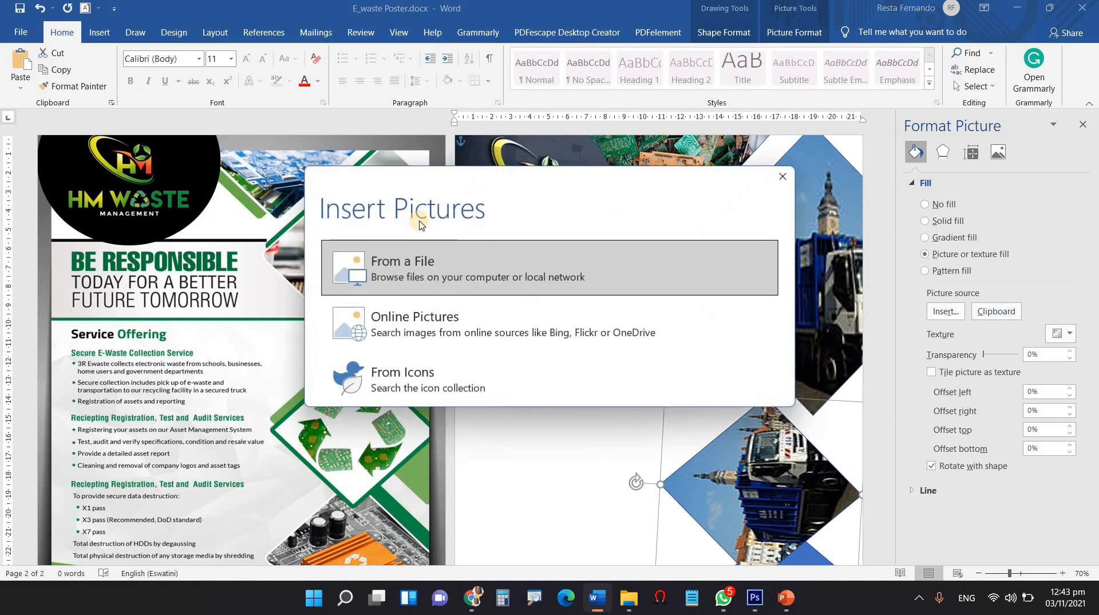
pyautogui.click(456, 351)
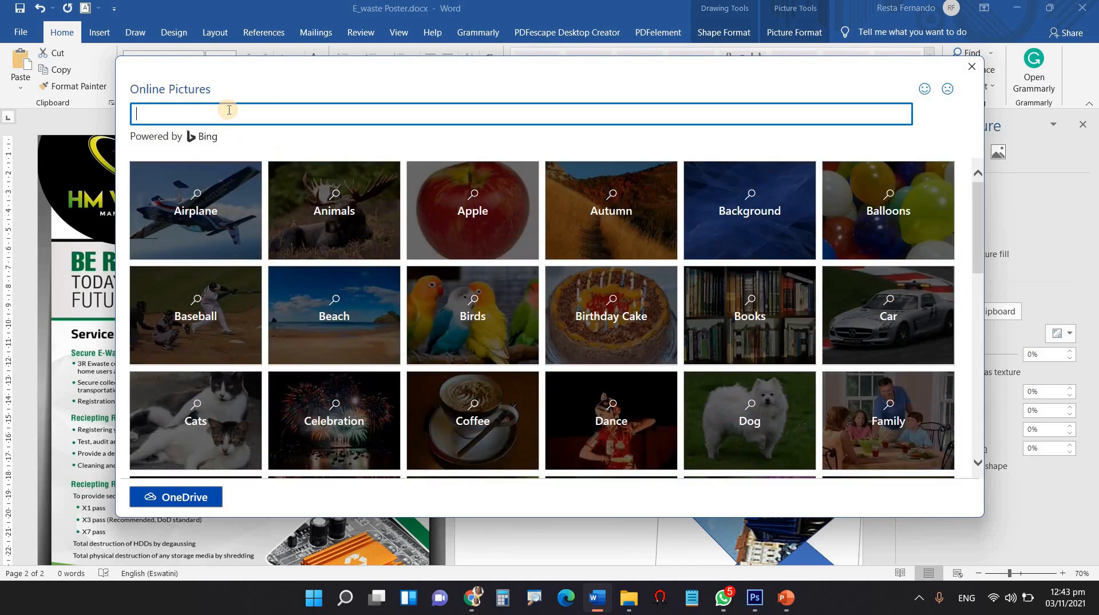
# - Search the online pictures for "system three R"
pyautogui.click(200, 110)
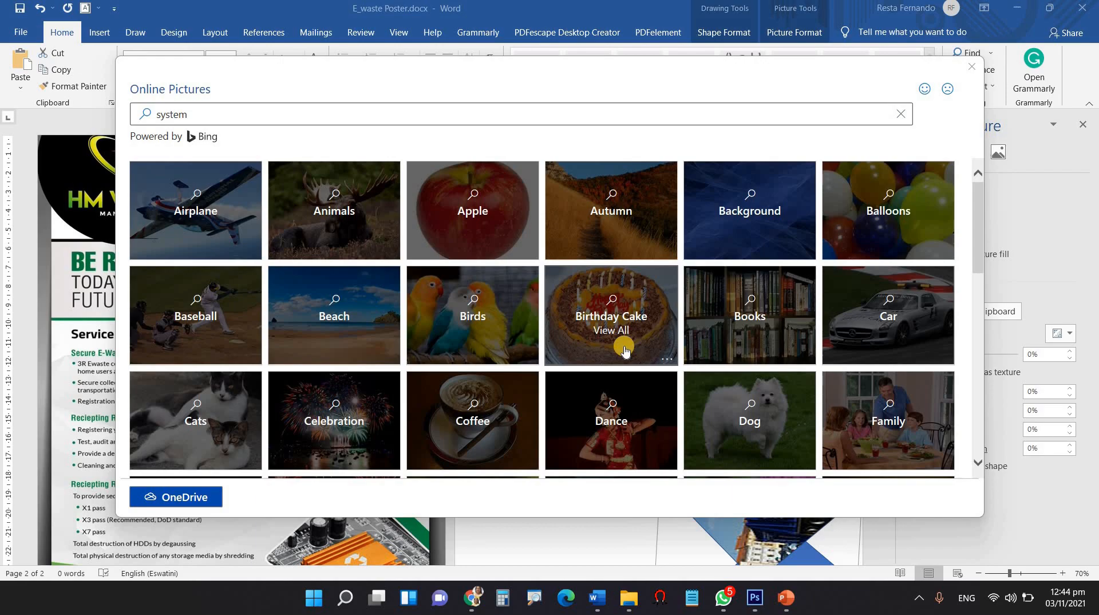
pyautogui.click(200, 116)
pyautogui.click(202, 117)
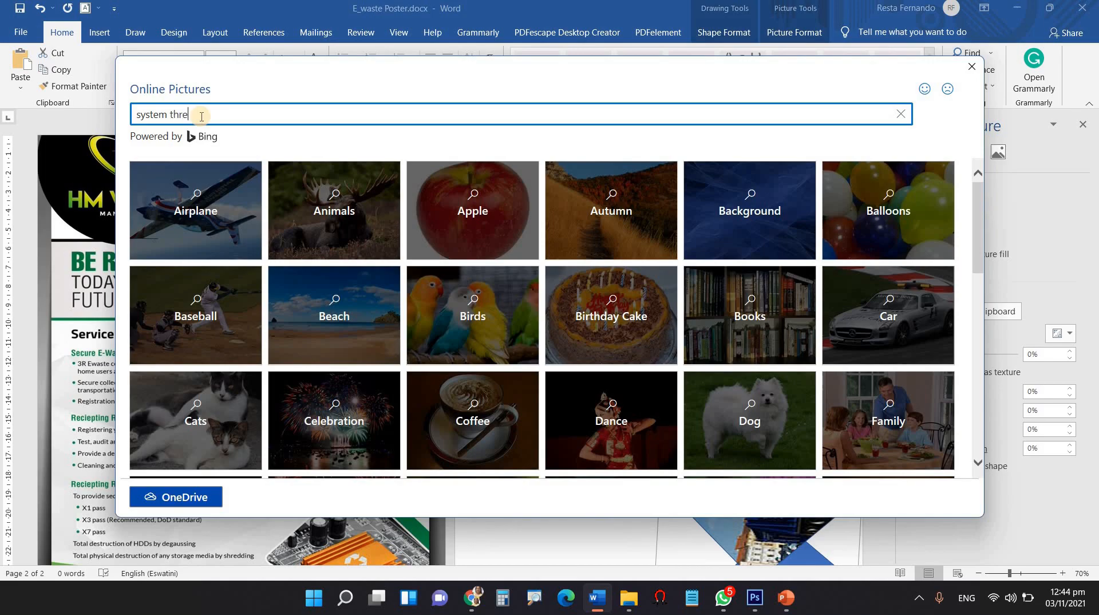
pyautogui.press('Return')
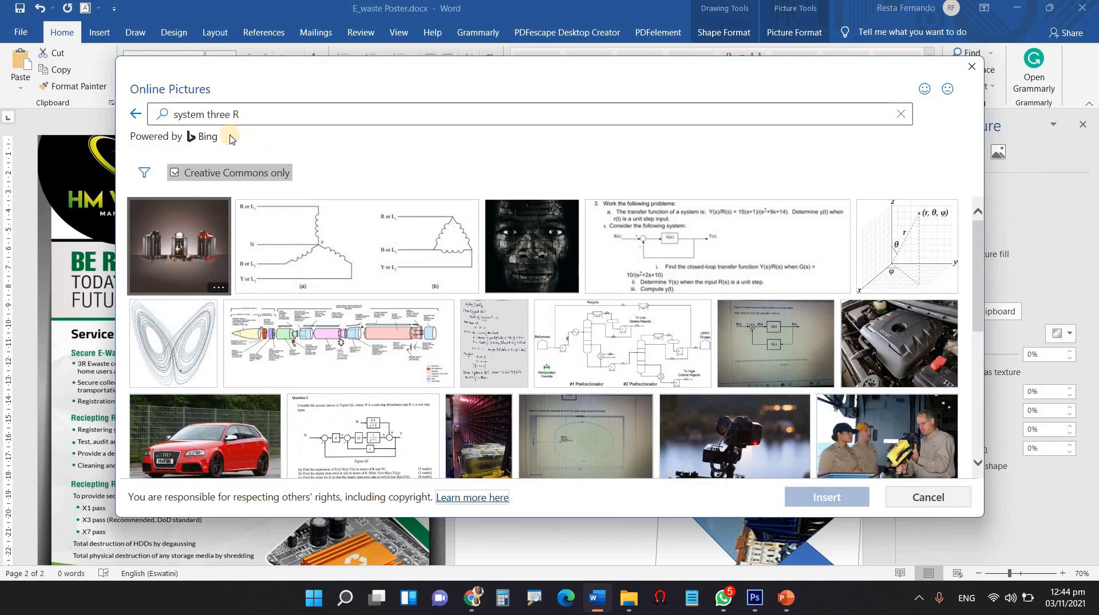
pyautogui.moveTo(246, 114); pyautogui.dragTo(100, 107)
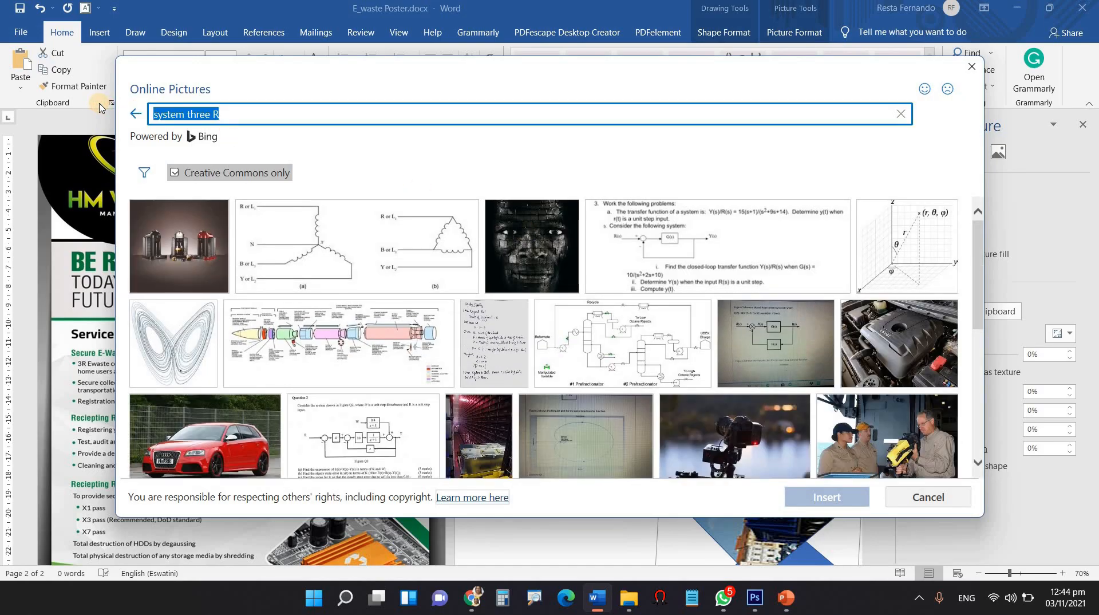
pyautogui.click(640, 343)
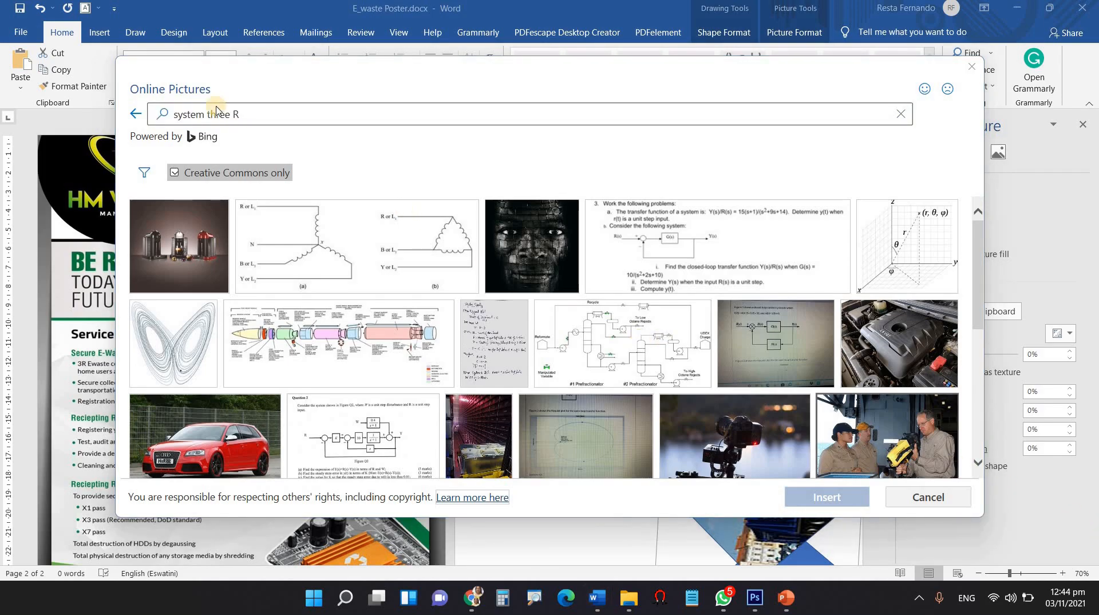
# - Replace the online picture search term with "e waste" and run the search
pyautogui.click(258, 115)
pyautogui.hotkey('ctrl', 'a')
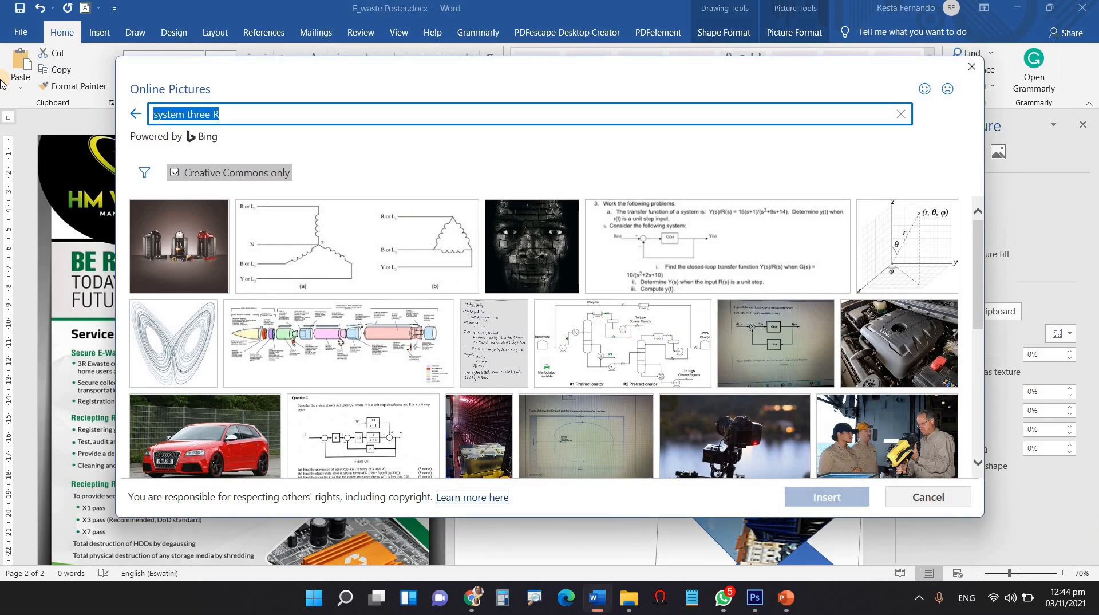
pyautogui.write('e waste')
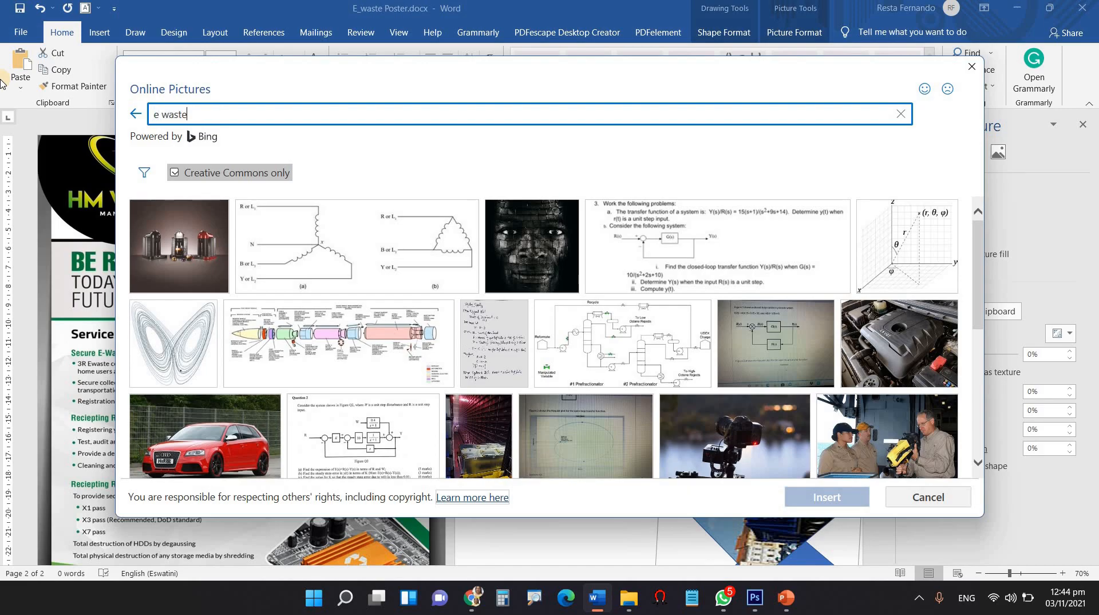
pyautogui.press('Return')
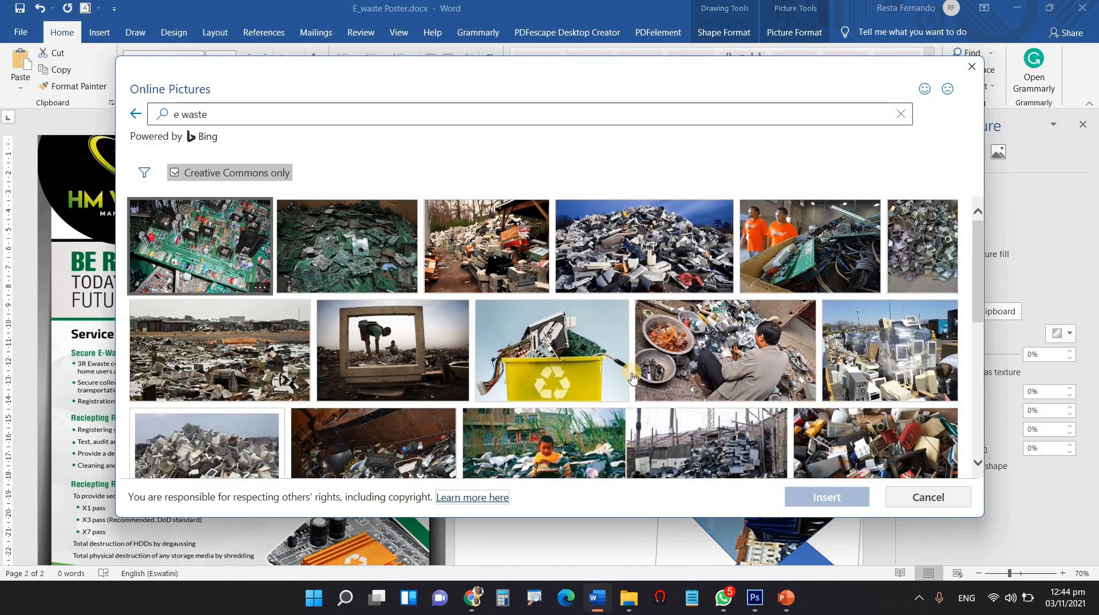
# - Fill the middle diamond with the circuit-board recycling arrows picture and rotate the diamond slightly to straighten it
pyautogui.scroll(-10, 634, 375)
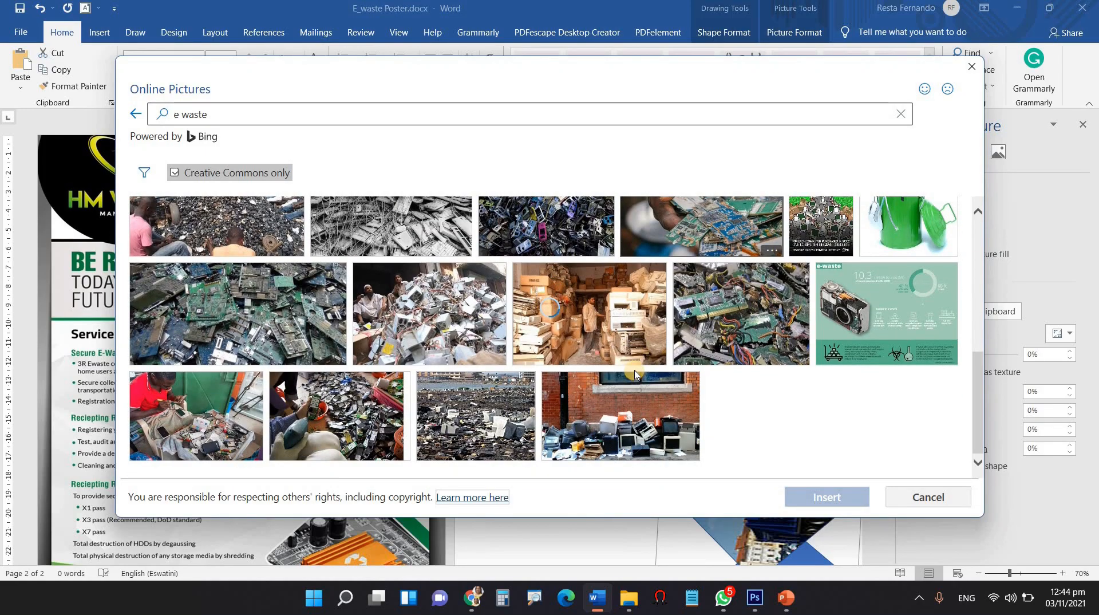
pyautogui.scroll(-10, 634, 375)
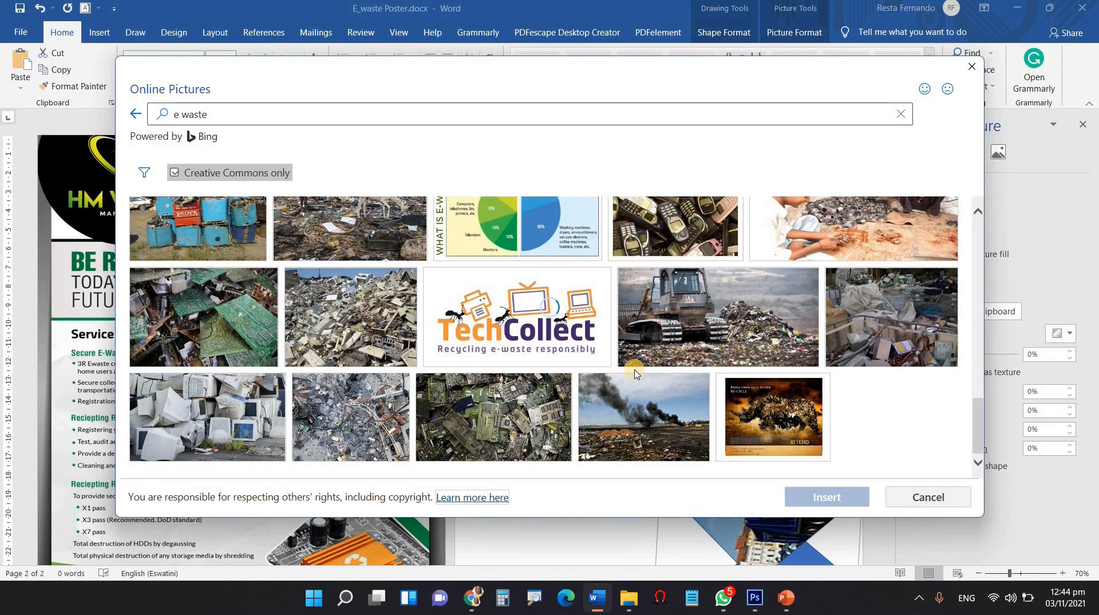
pyautogui.scroll(-10, 634, 374)
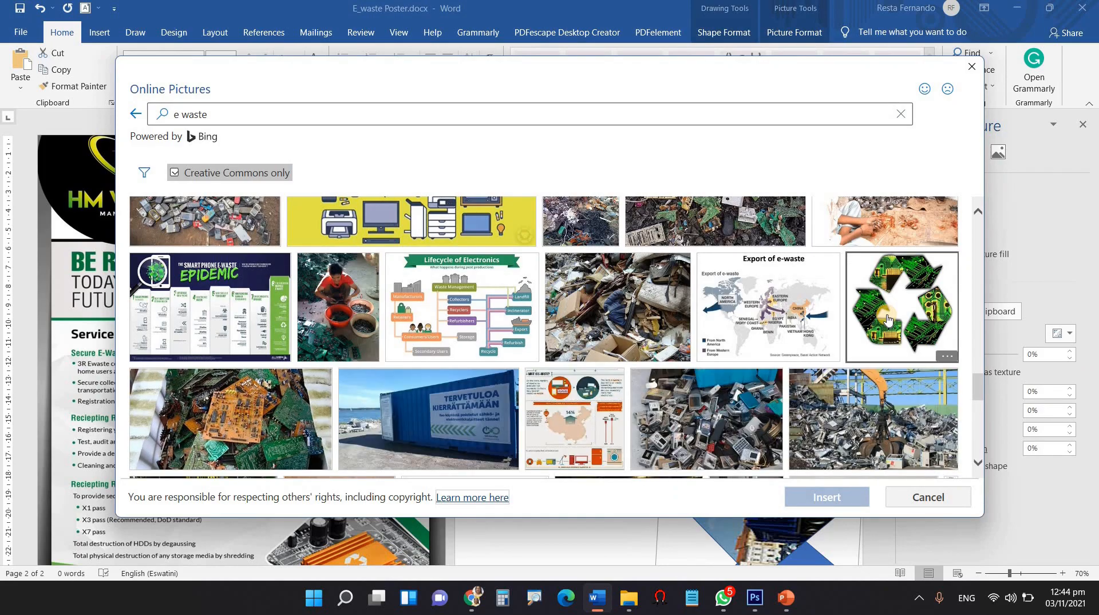
pyautogui.click(900, 319)
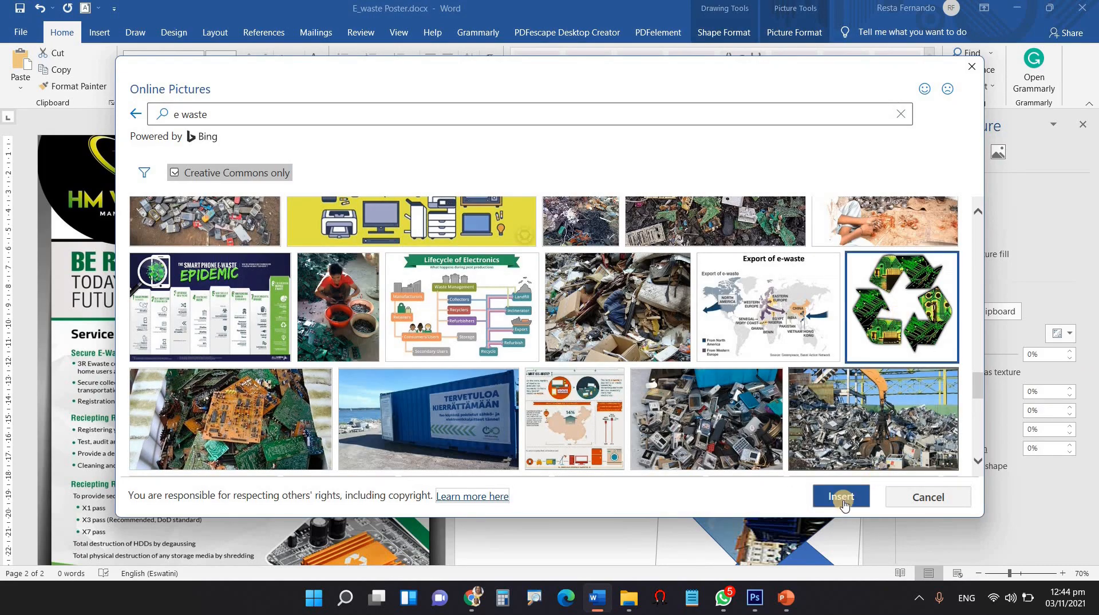
pyautogui.click(826, 497)
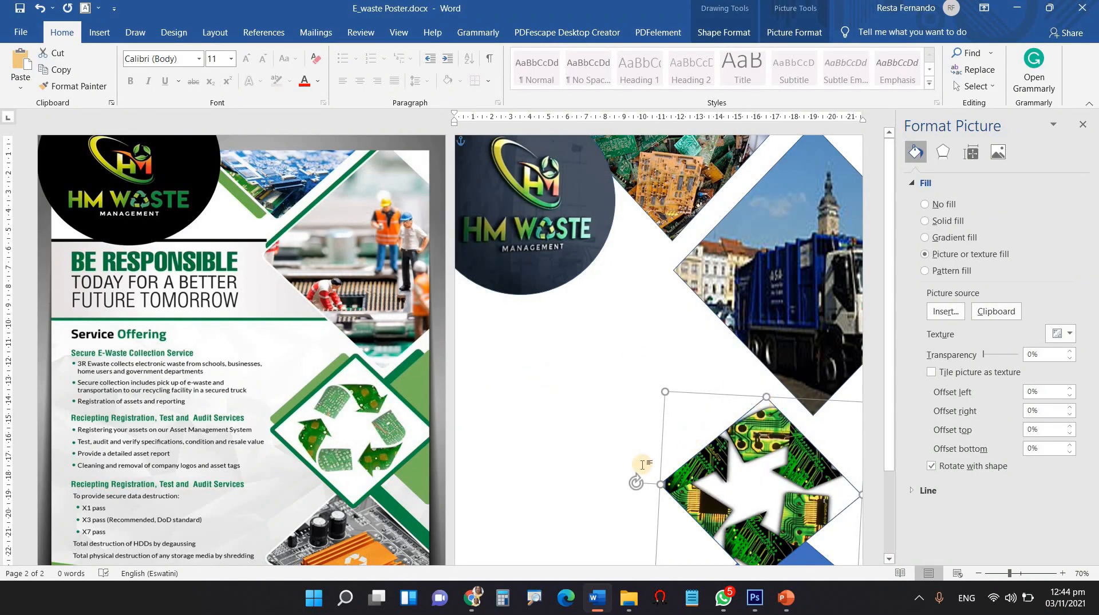
pyautogui.moveTo(635, 473)
pyautogui.mouseDown()
pyautogui.moveTo(650, 438)
pyautogui.moveTo(681, 410)
pyautogui.moveTo(631, 459)
pyautogui.moveTo(634, 486)
pyautogui.mouseUp()
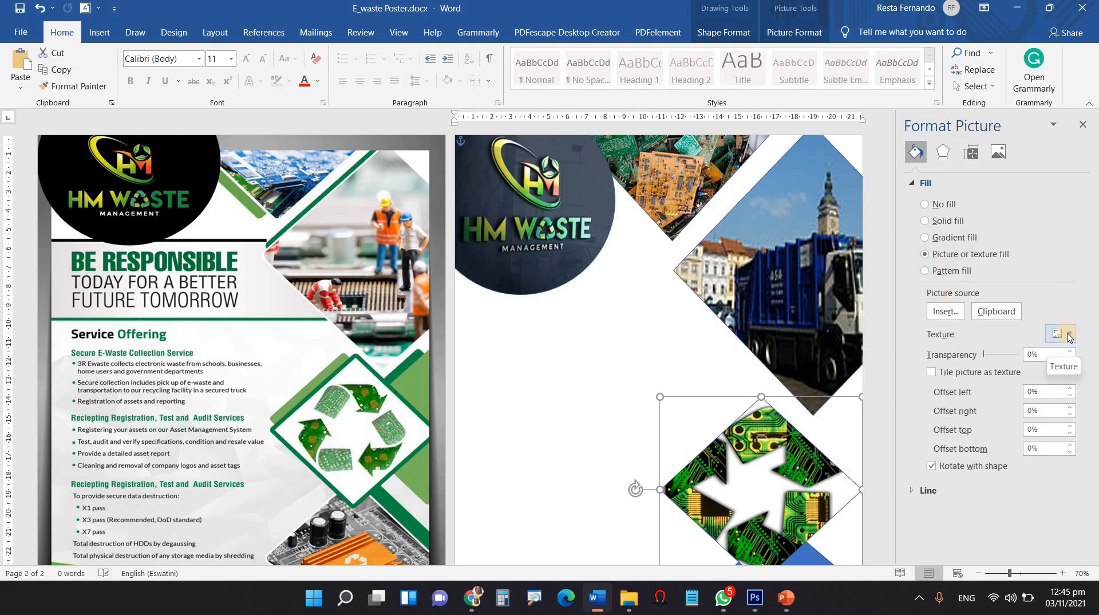
# - Set the recycling picture's width to 7 cm and height to 10 cm in the crop picture position settings
pyautogui.click(969, 152)
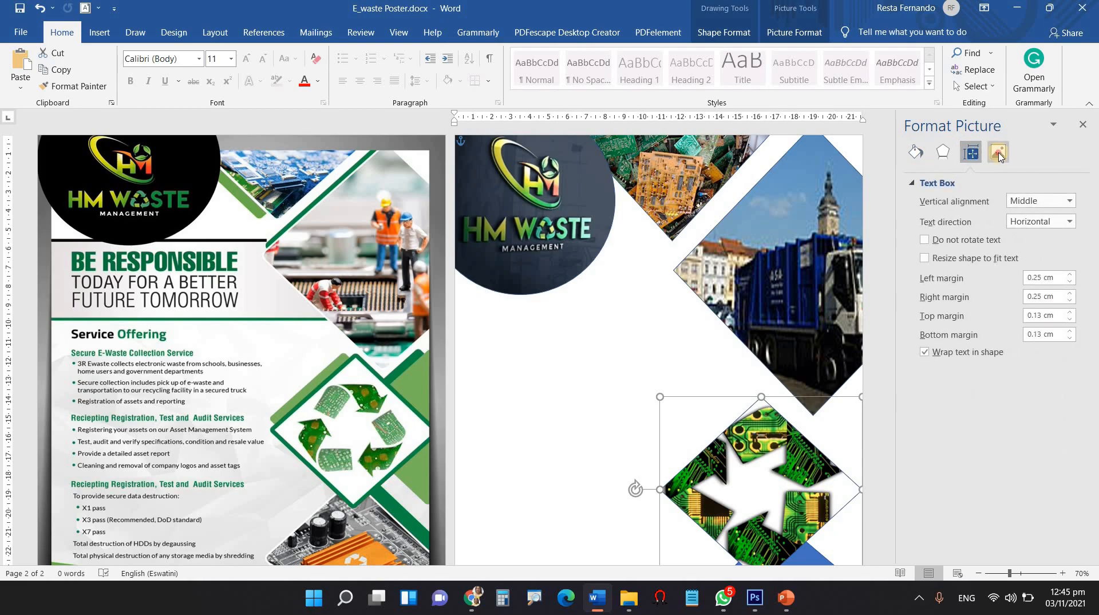
pyautogui.click(998, 153)
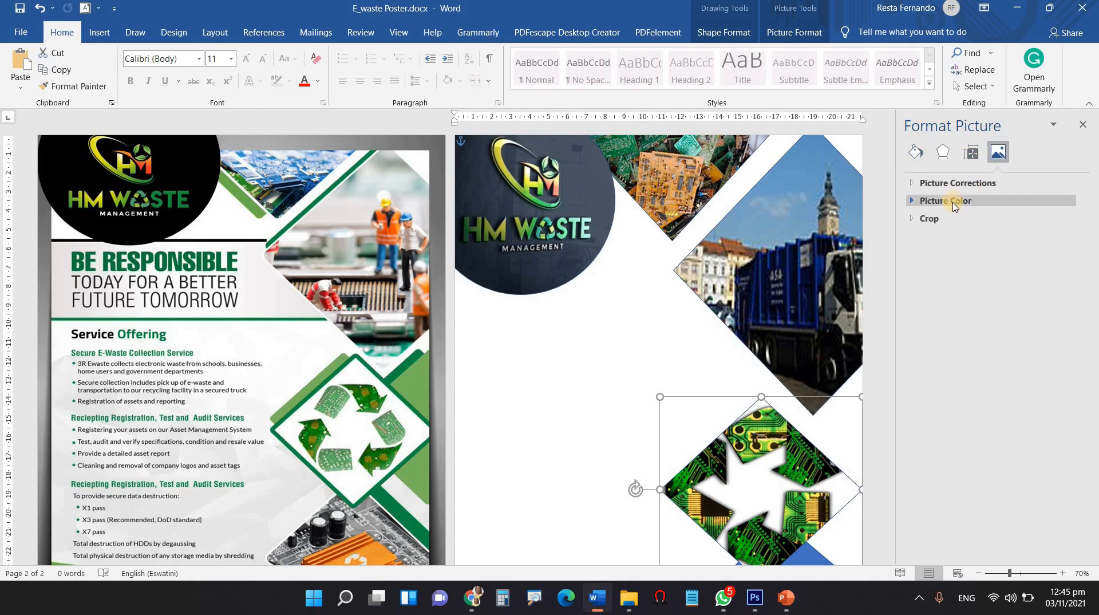
pyautogui.click(930, 218)
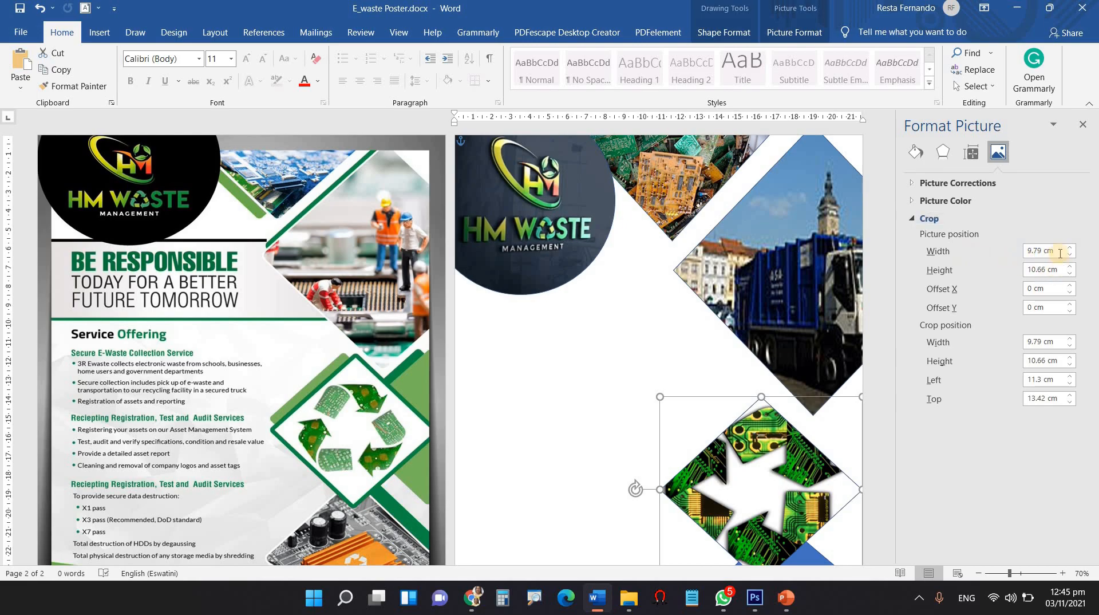
pyautogui.moveTo(1058, 251); pyautogui.dragTo(985, 251)
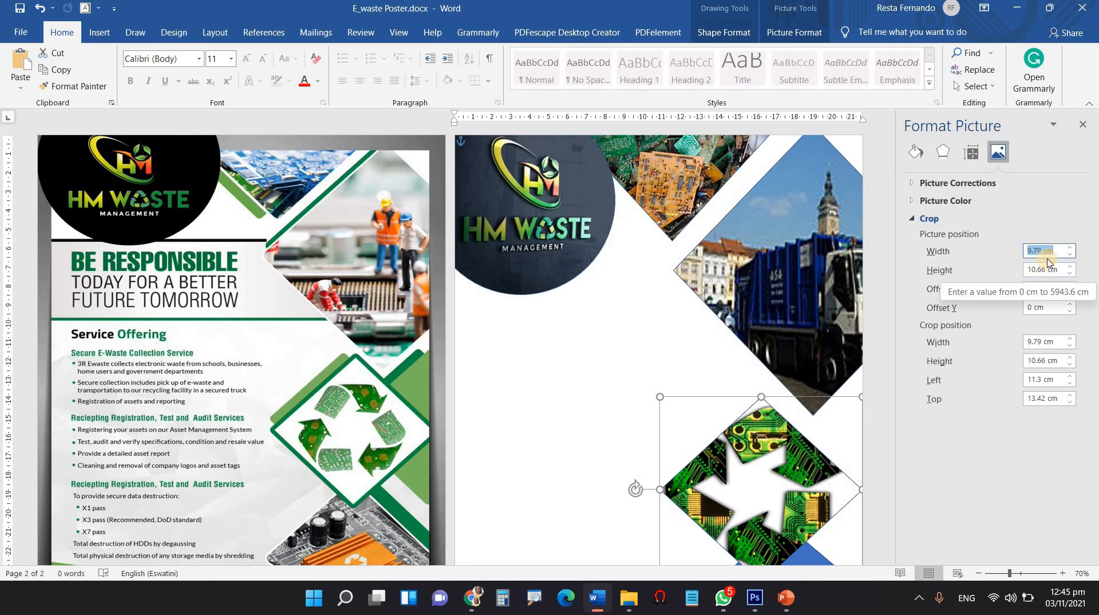
pyautogui.write('7')
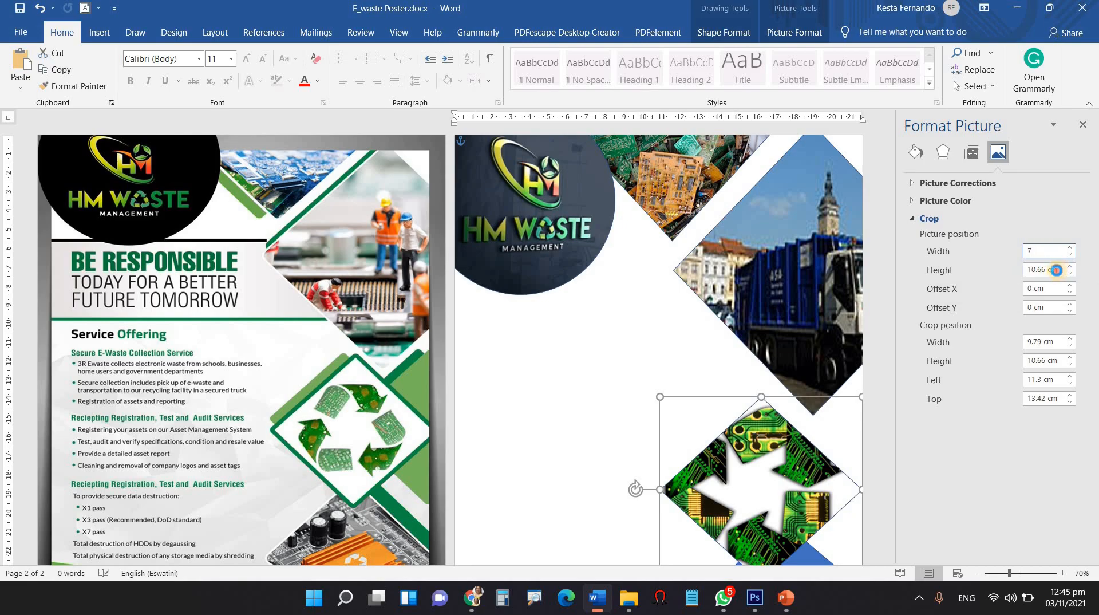
pyautogui.click(1002, 270)
pyautogui.write('1')
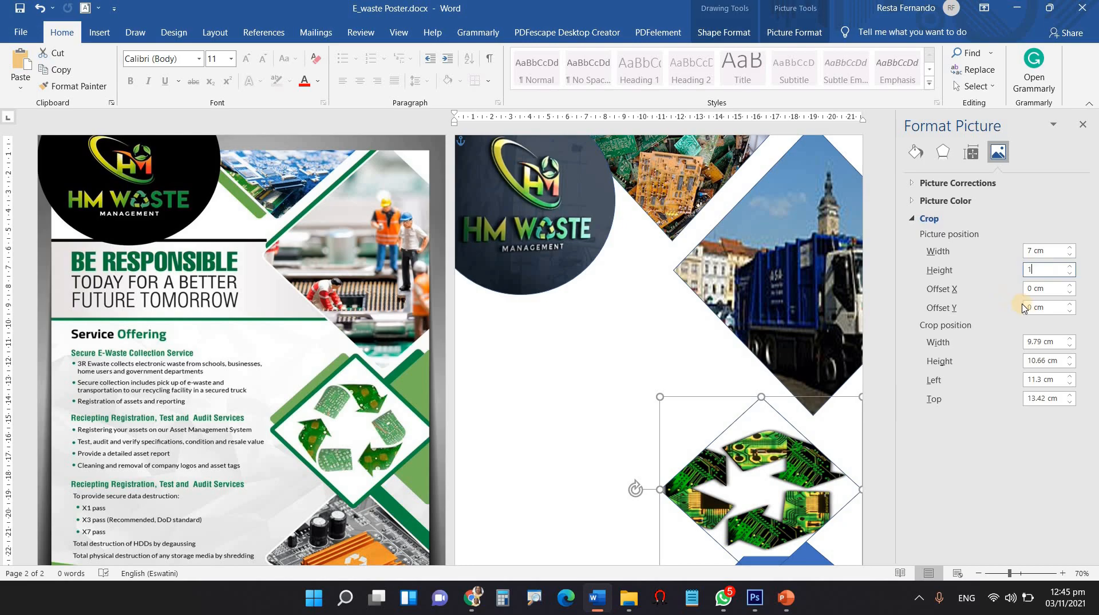
pyautogui.write('0')
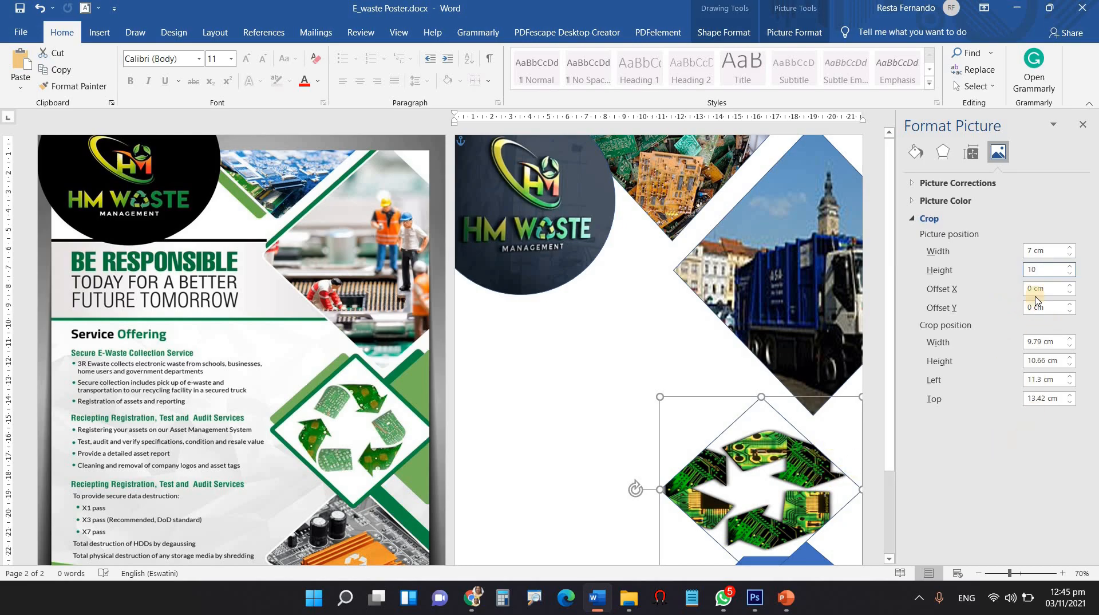
# - Reduce the recycling picture's height inside the middle diamond to 8 cm
pyautogui.click(1054, 252)
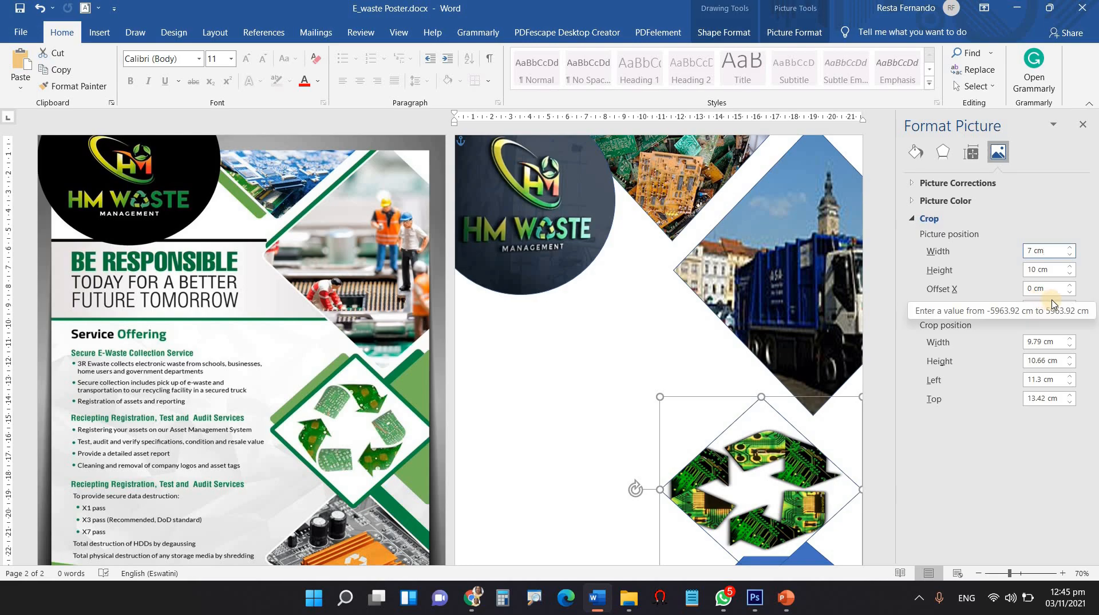
pyautogui.click(1029, 272)
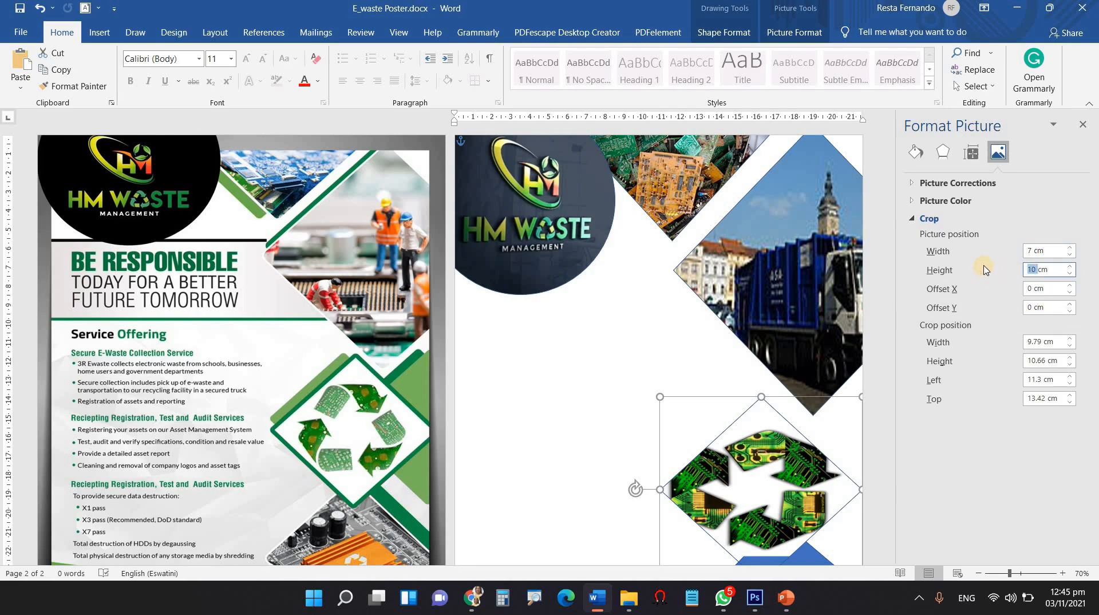
pyautogui.write('8')
pyautogui.click(652, 389)
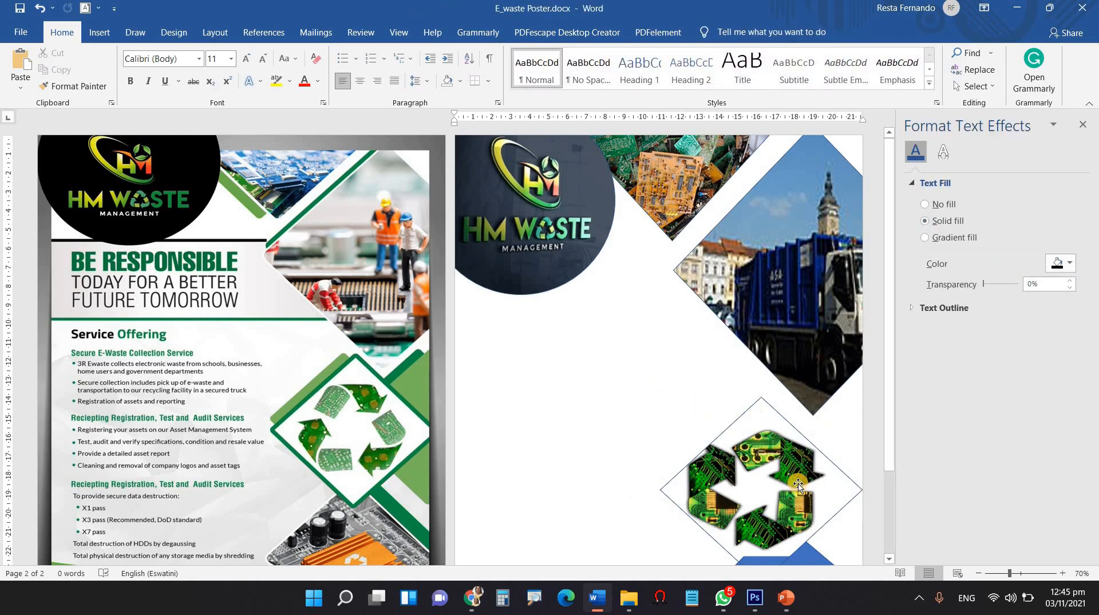
# - Rotate the middle diamond slightly clockwise and set its recycling picture's height to 7 cm in the crop picture position
pyautogui.click(664, 400)
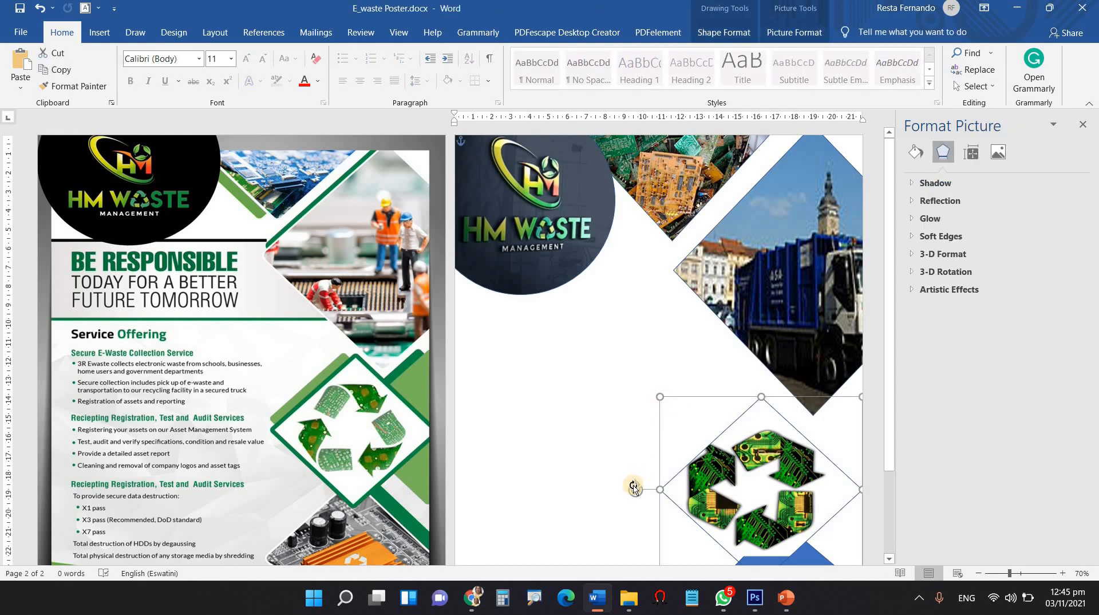
pyautogui.moveTo(637, 478); pyautogui.dragTo(635, 482)
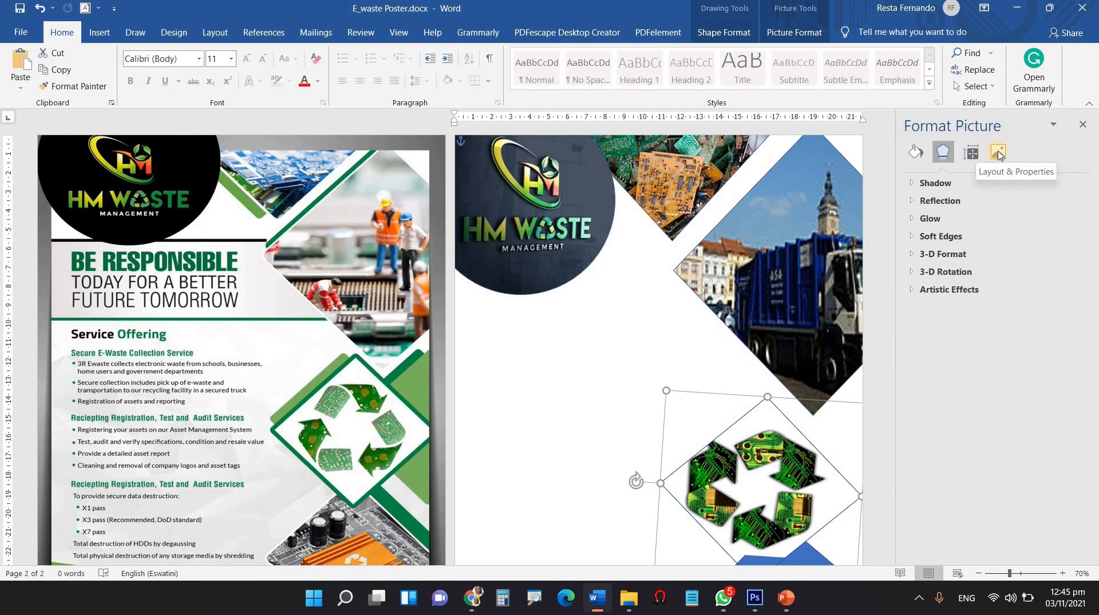
pyautogui.click(999, 153)
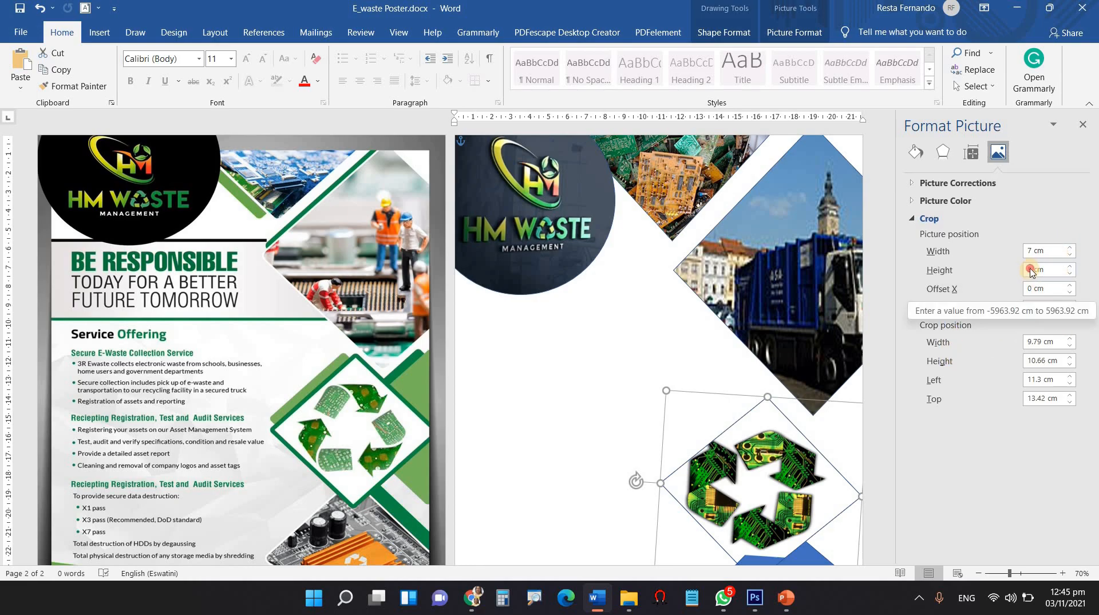
pyautogui.click(1030, 270)
pyautogui.write('7')
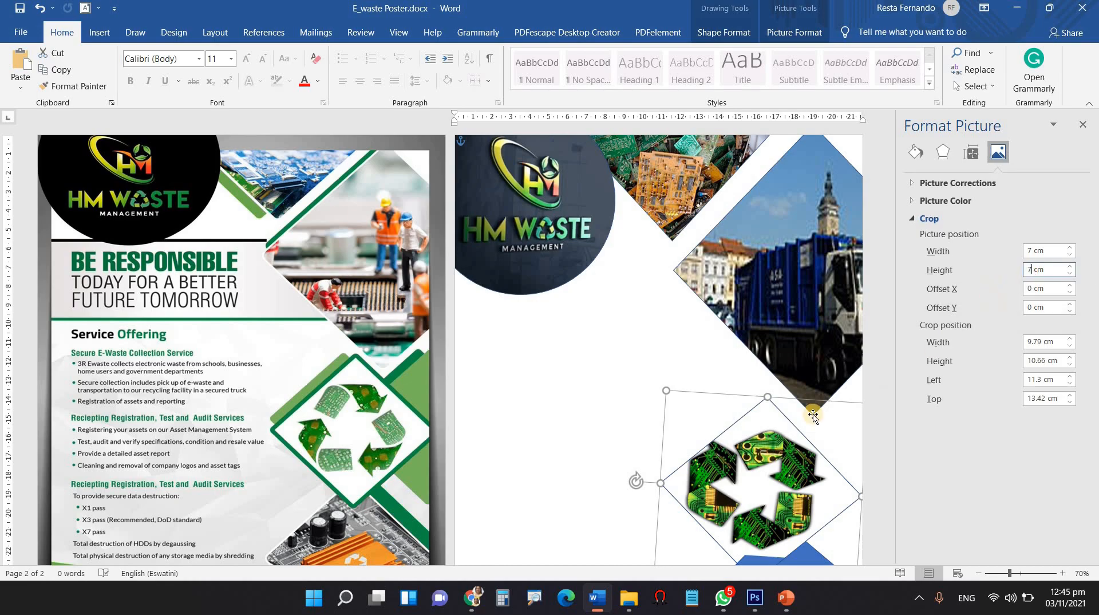
pyautogui.click(847, 441)
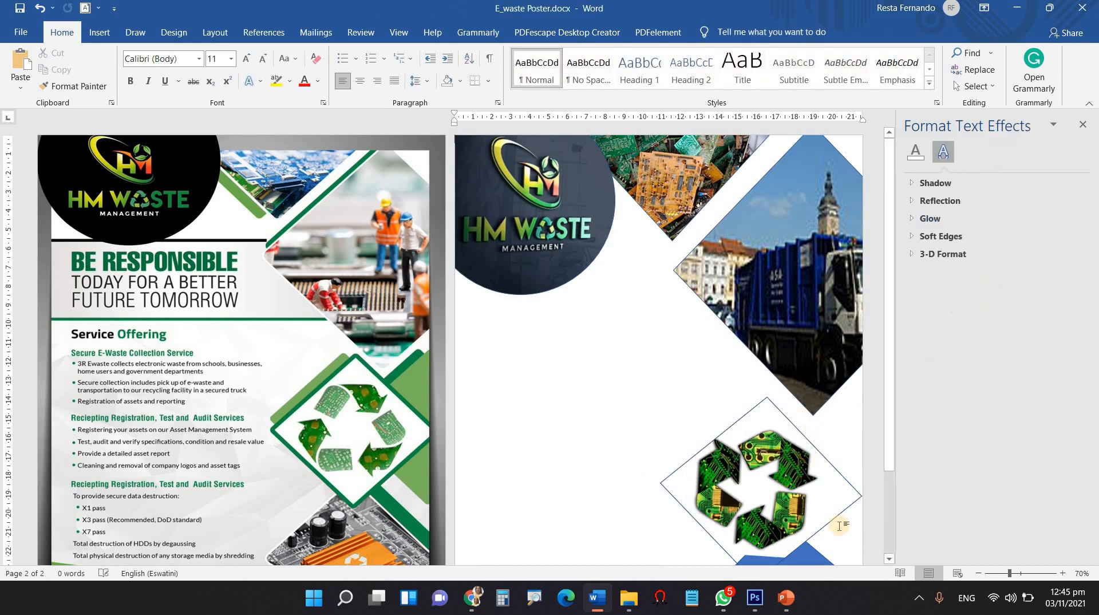
# - Set the garbage truck picture's width to 12.78 cm and height to 13.35 cm in the crop picture position
pyautogui.click(828, 320)
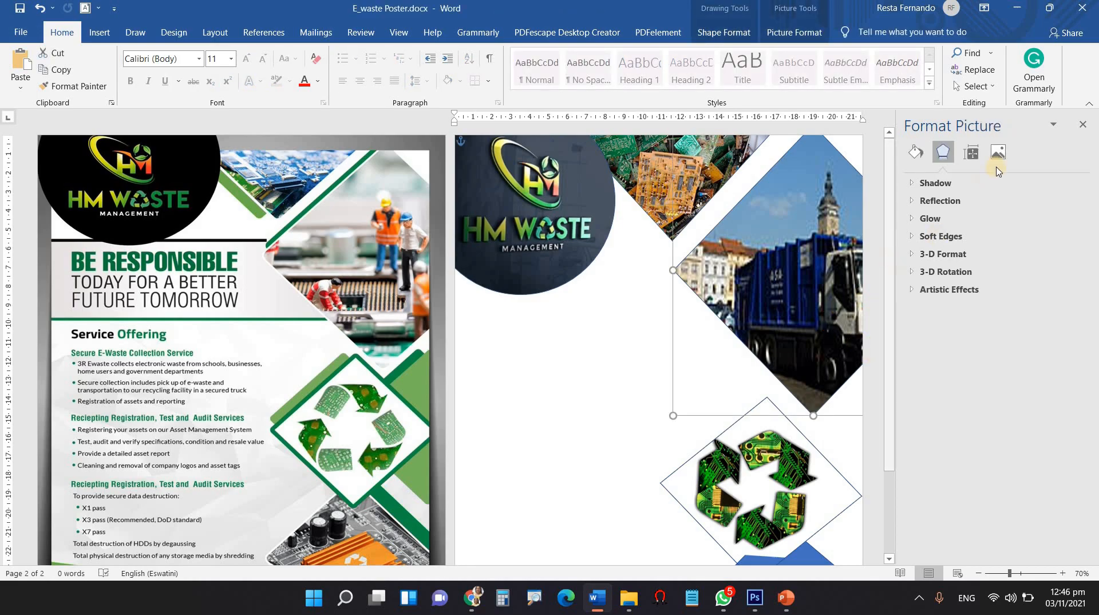
pyautogui.click(998, 152)
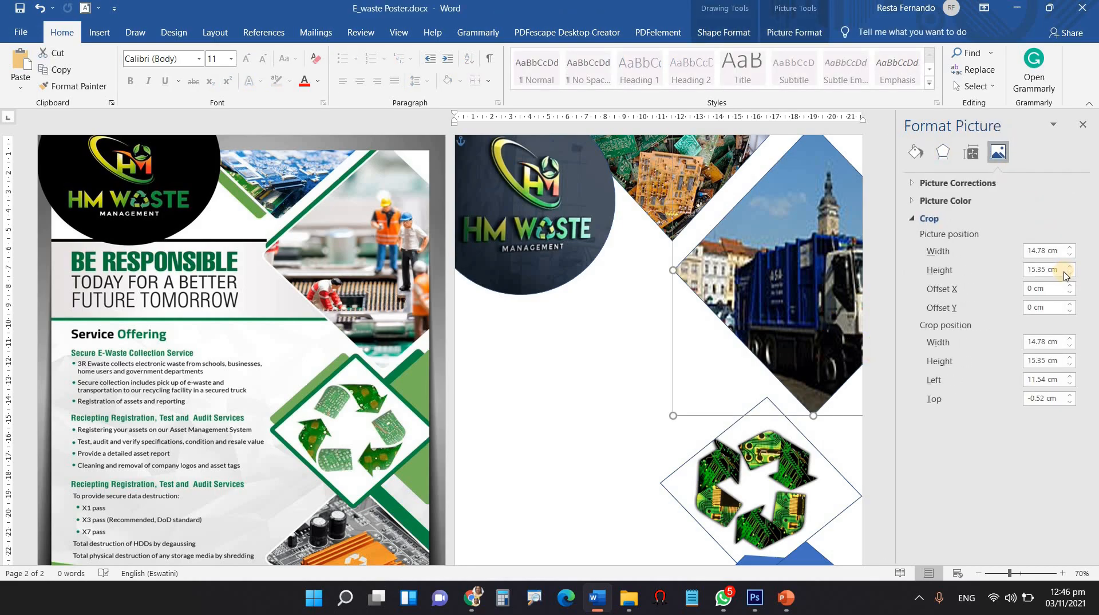
pyautogui.click(1035, 249)
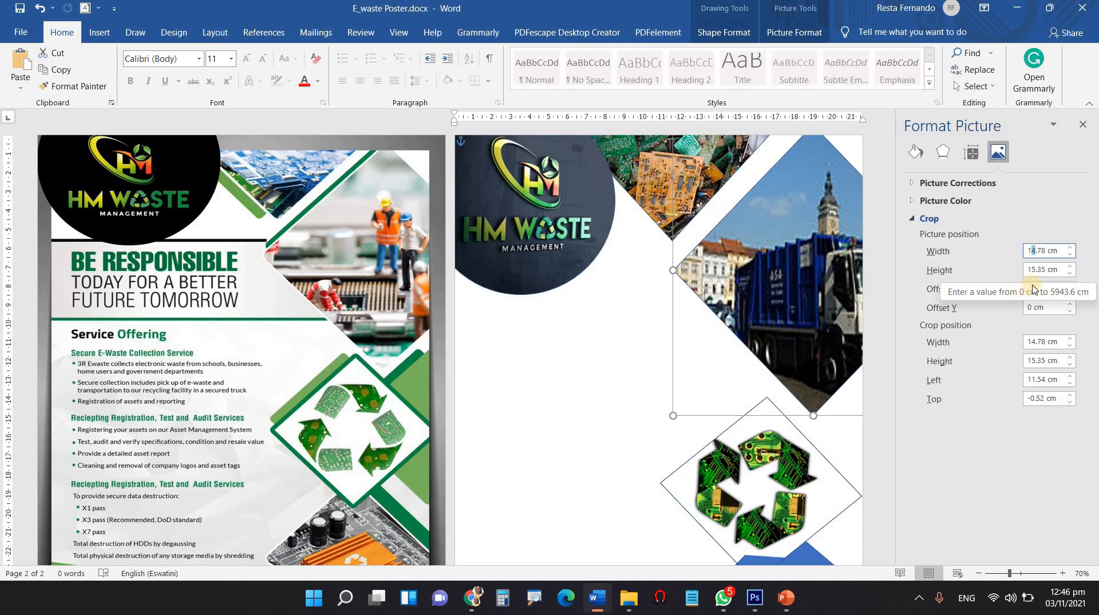
pyautogui.write('2')
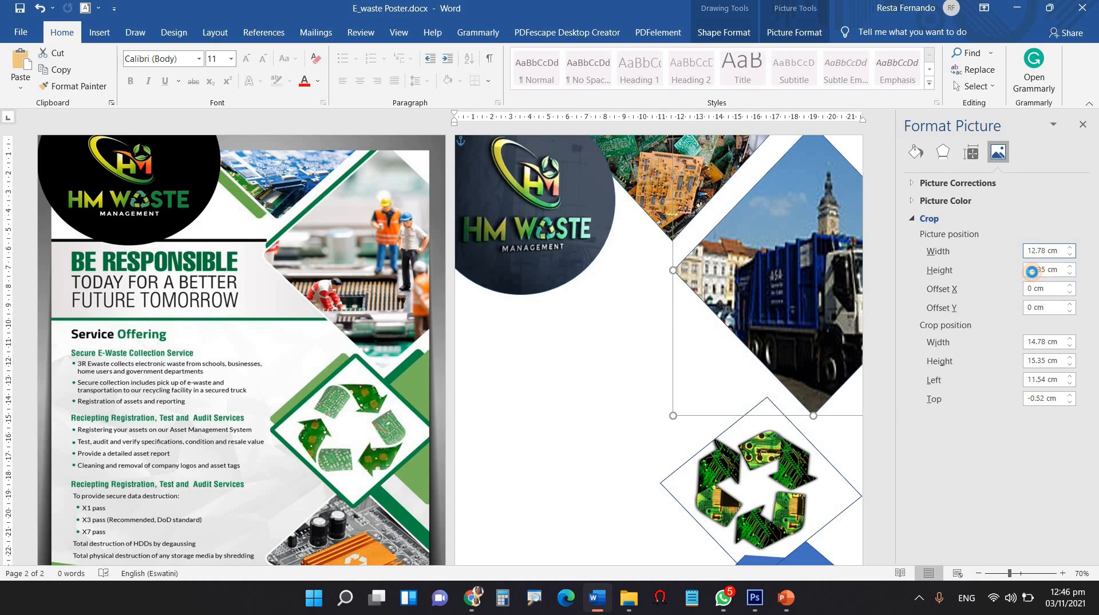
pyautogui.click(1031, 272)
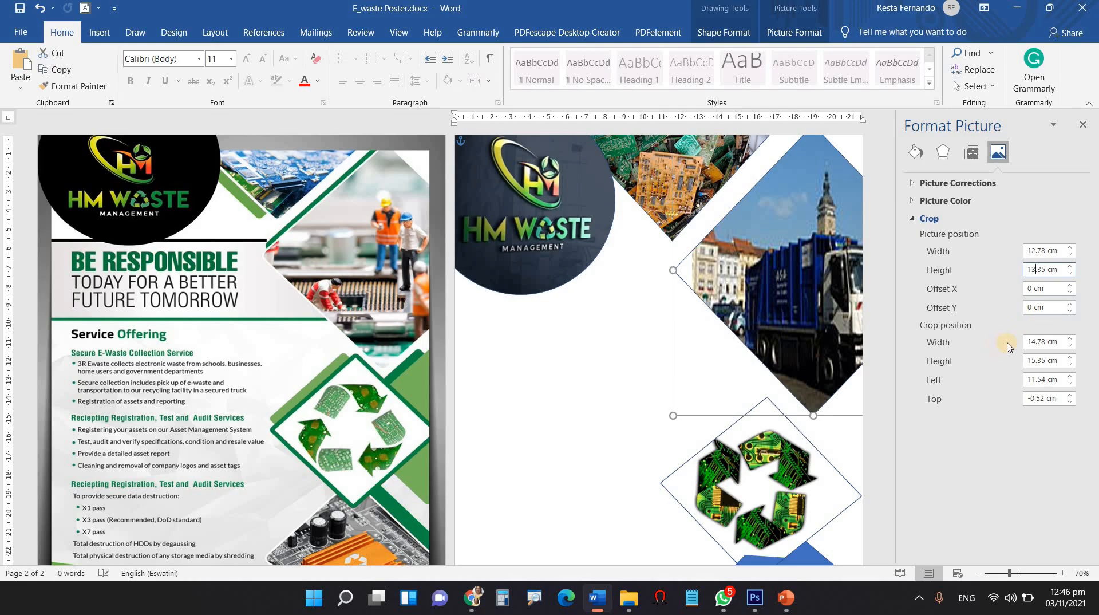
pyautogui.click(616, 372)
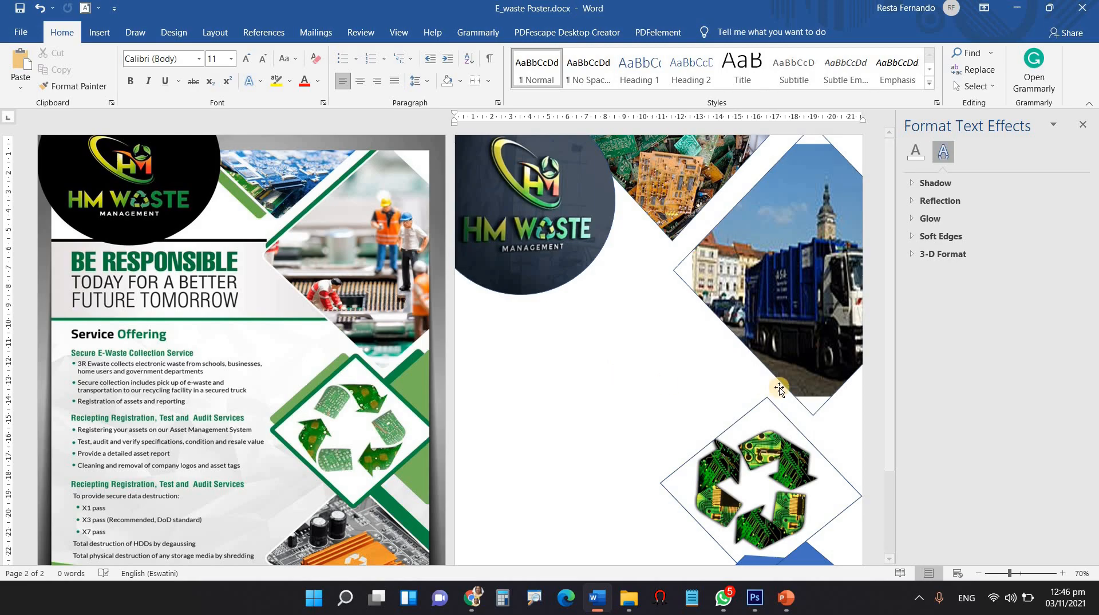
# - Give the bottom blue diamond a picture fill and search online pictures for "e waste"
pyautogui.scroll(-3, 779, 389)
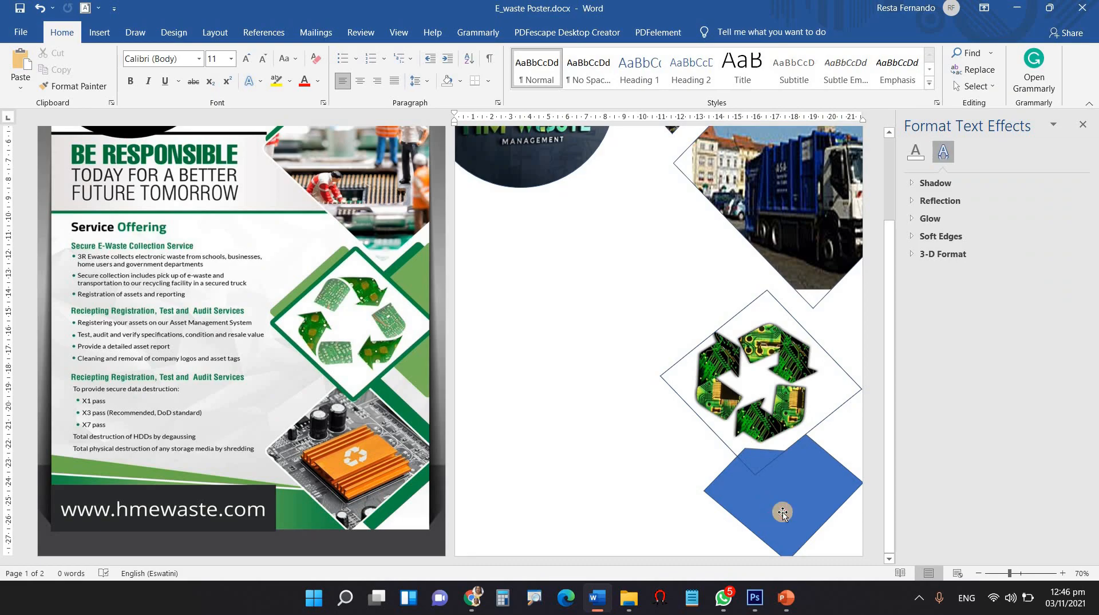
pyautogui.click(781, 511)
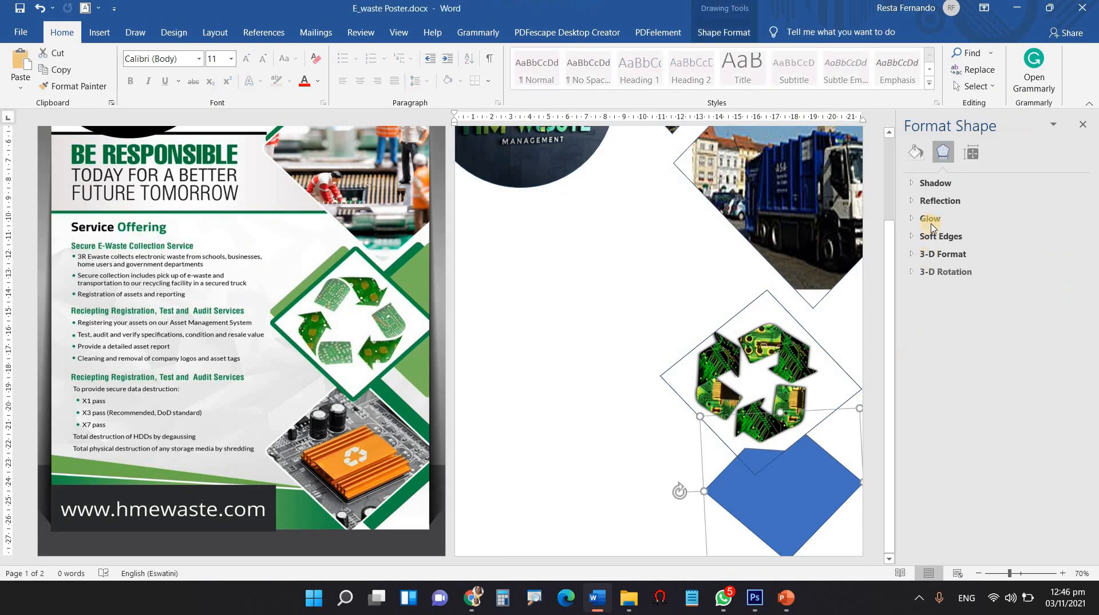
pyautogui.click(916, 152)
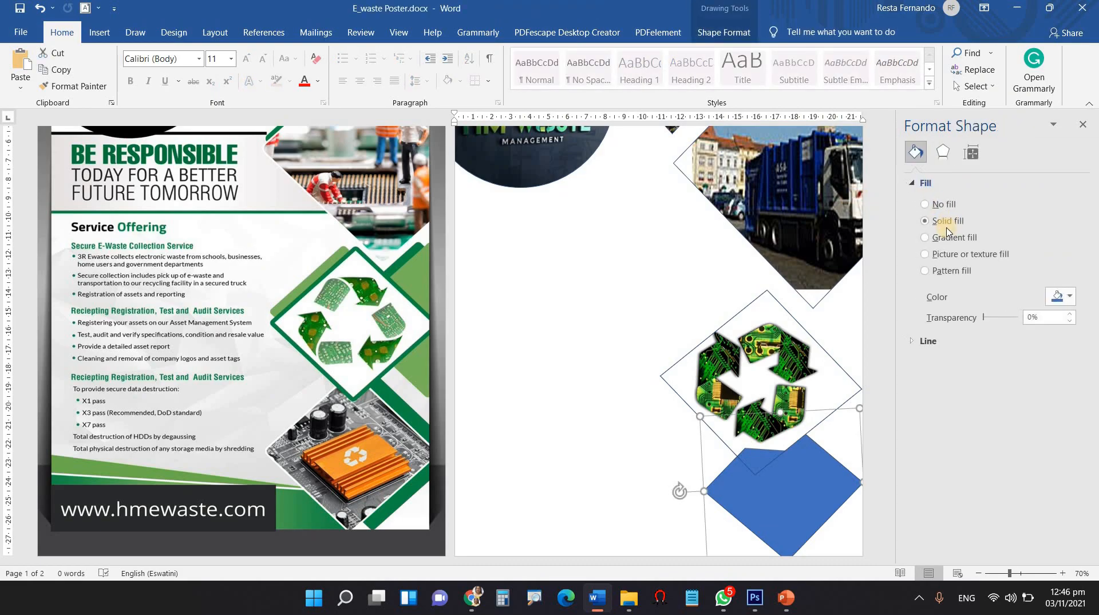
pyautogui.click(944, 254)
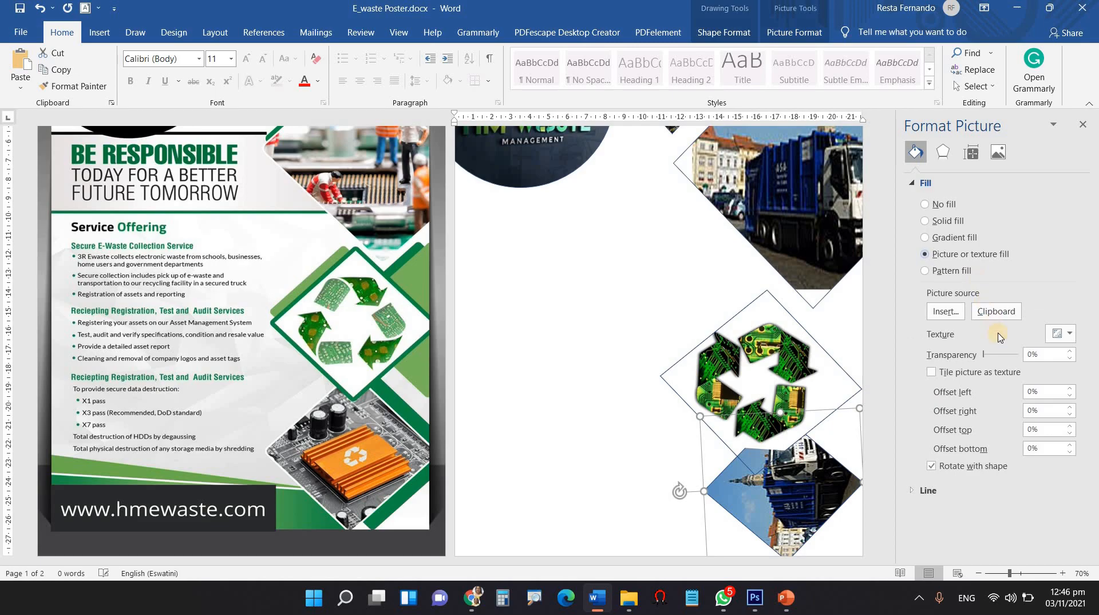
pyautogui.click(945, 311)
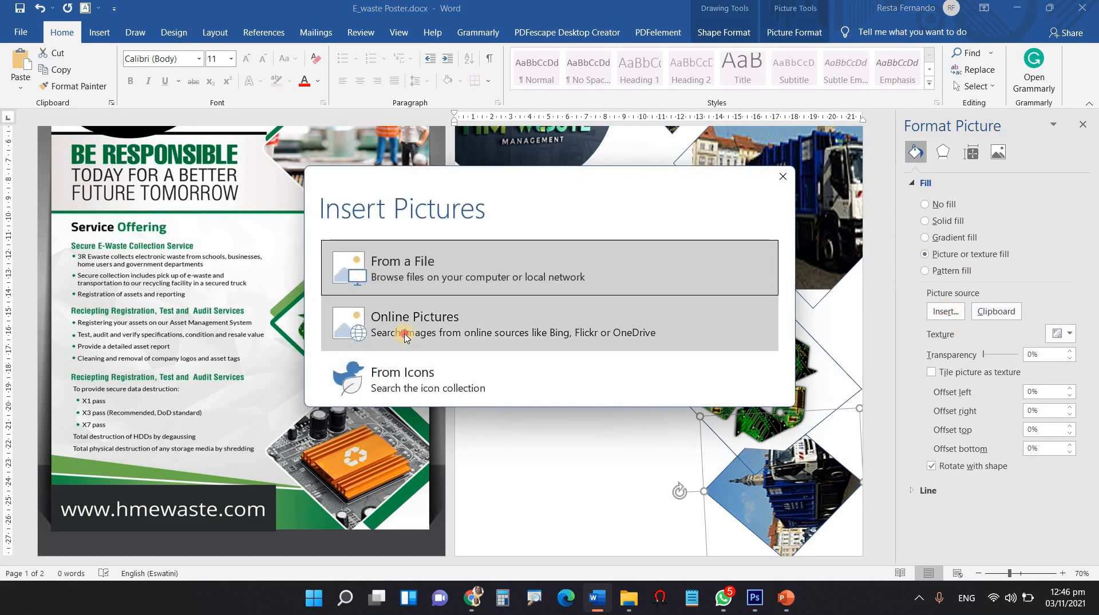
pyautogui.click(403, 342)
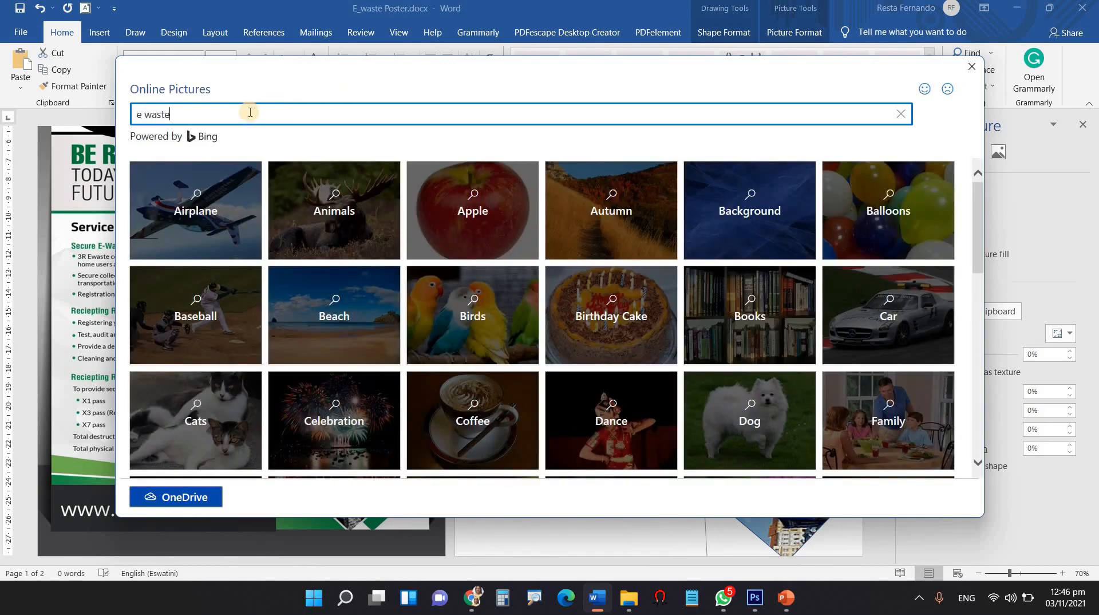
pyautogui.write('e waste')
pyautogui.press('Return')
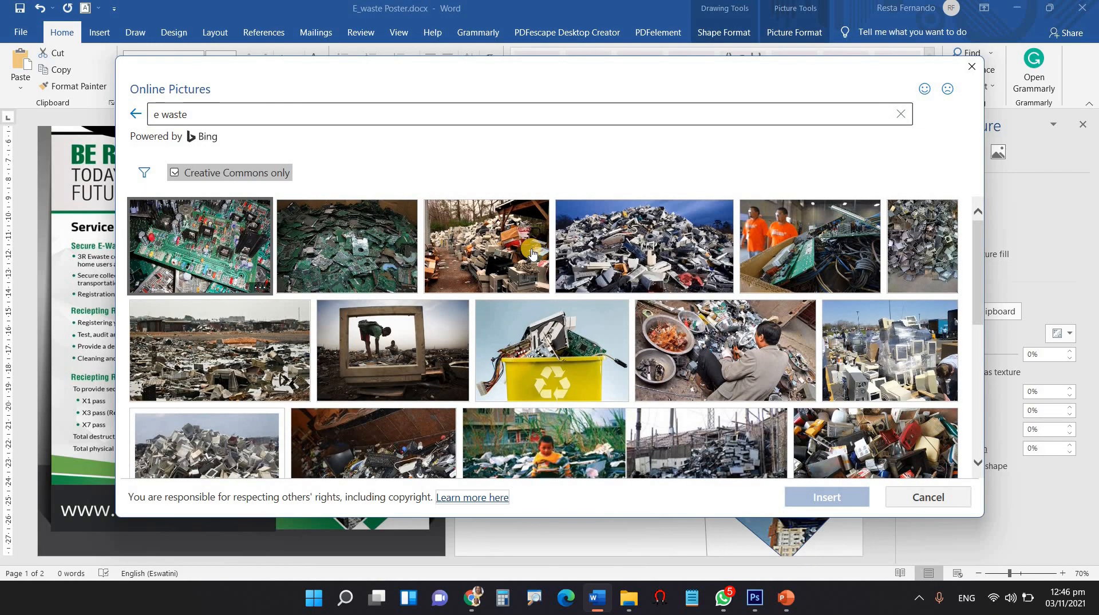
# - Fill the bottom diamond with the picture of hands holding circuit boards from the search results
pyautogui.scroll(-2, 631, 322)
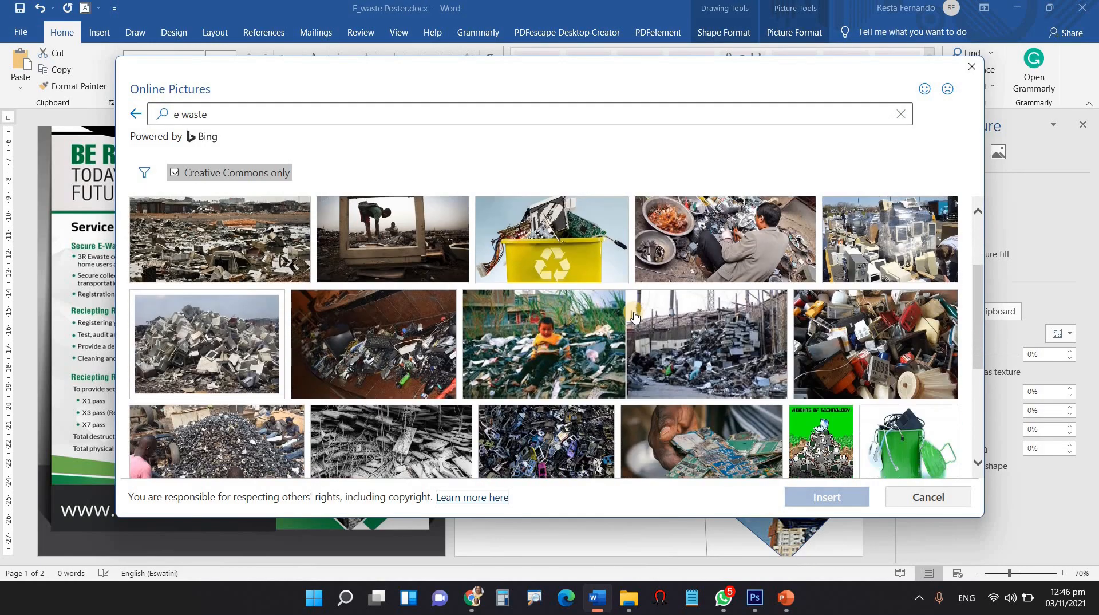
pyautogui.scroll(-3, 487, 323)
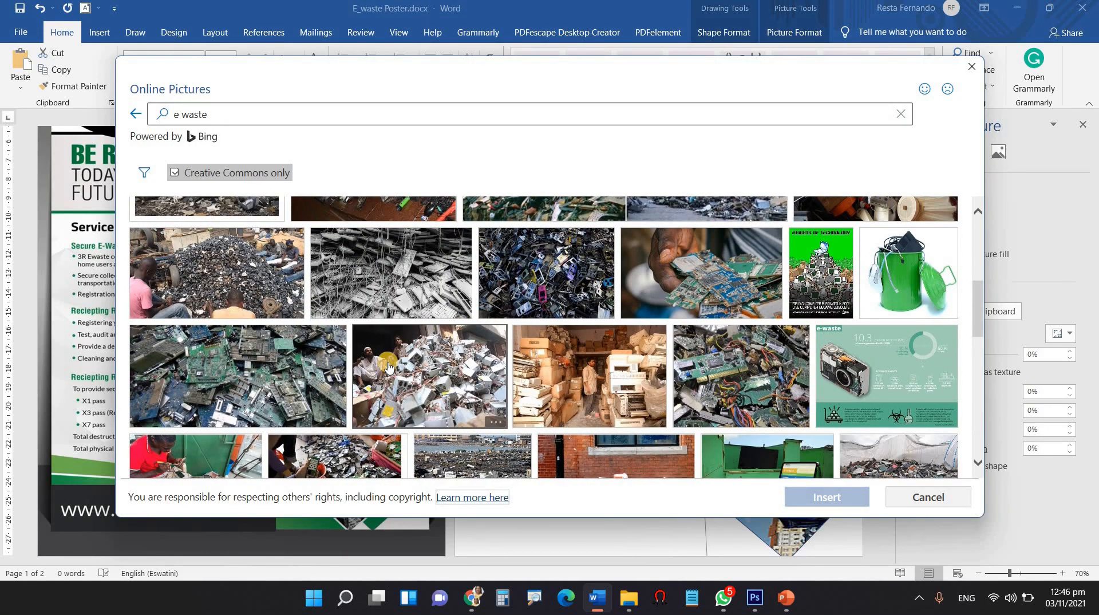
pyautogui.scroll(-4, 388, 366)
pyautogui.scroll(-5, 388, 367)
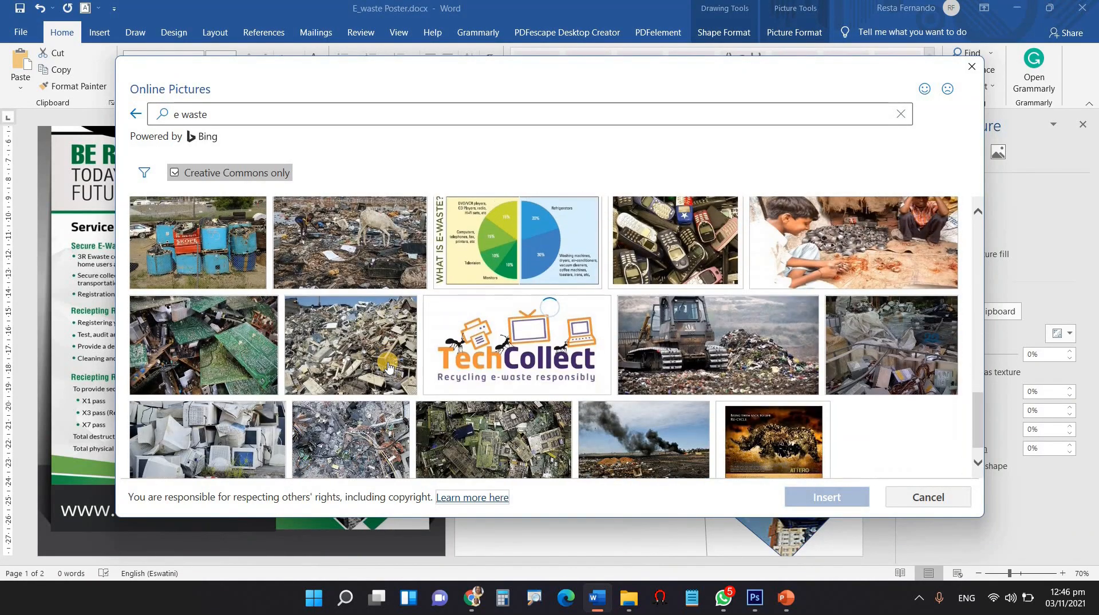
pyautogui.scroll(-4, 388, 366)
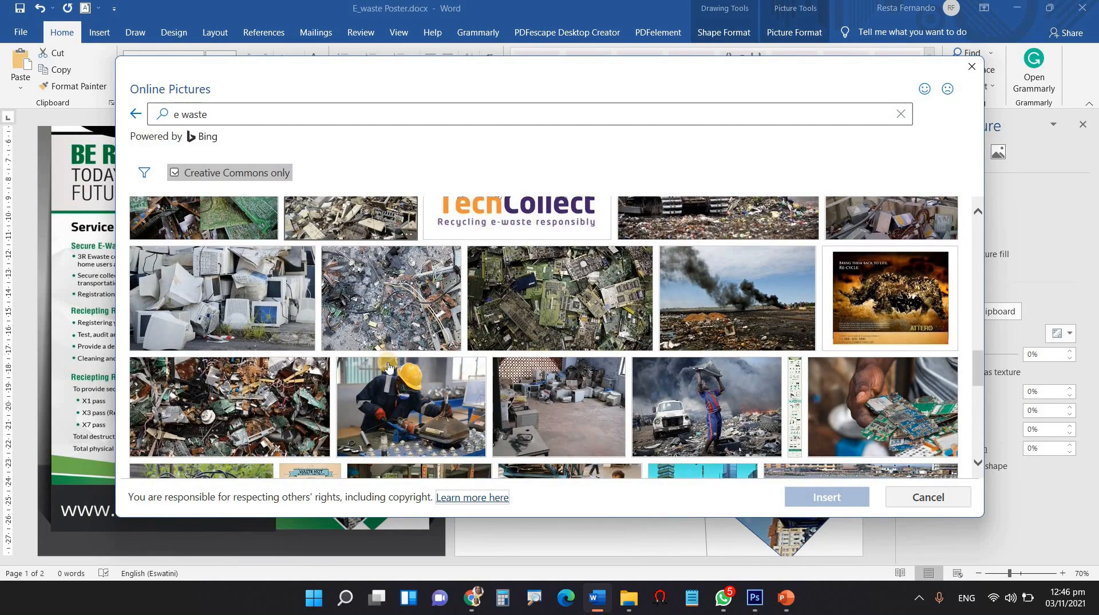
pyautogui.scroll(-2, 388, 367)
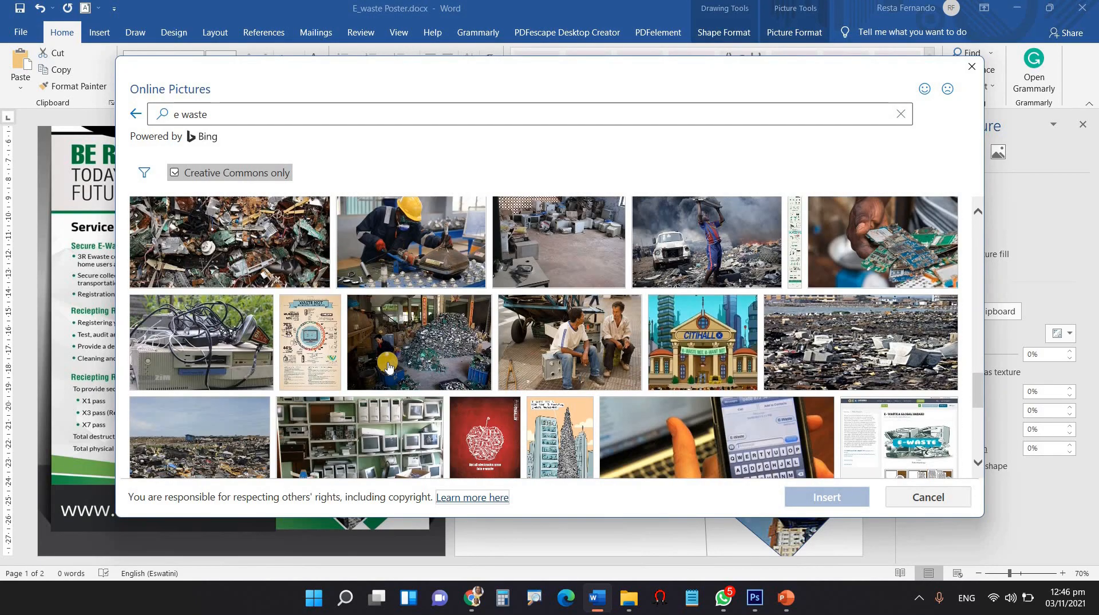
pyautogui.click(846, 252)
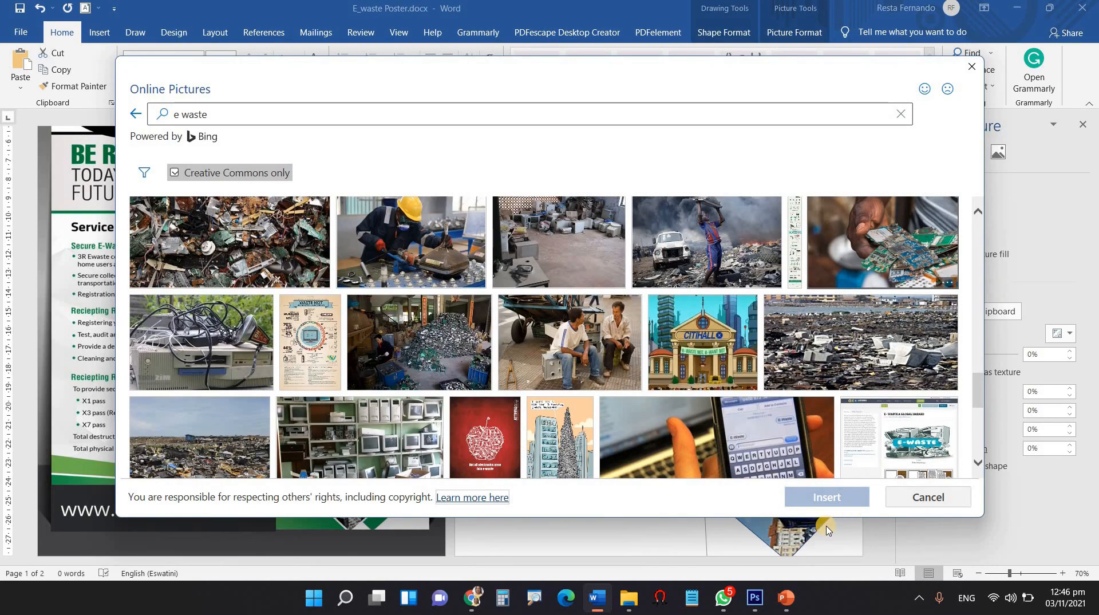
pyautogui.click(847, 499)
pyautogui.click(915, 498)
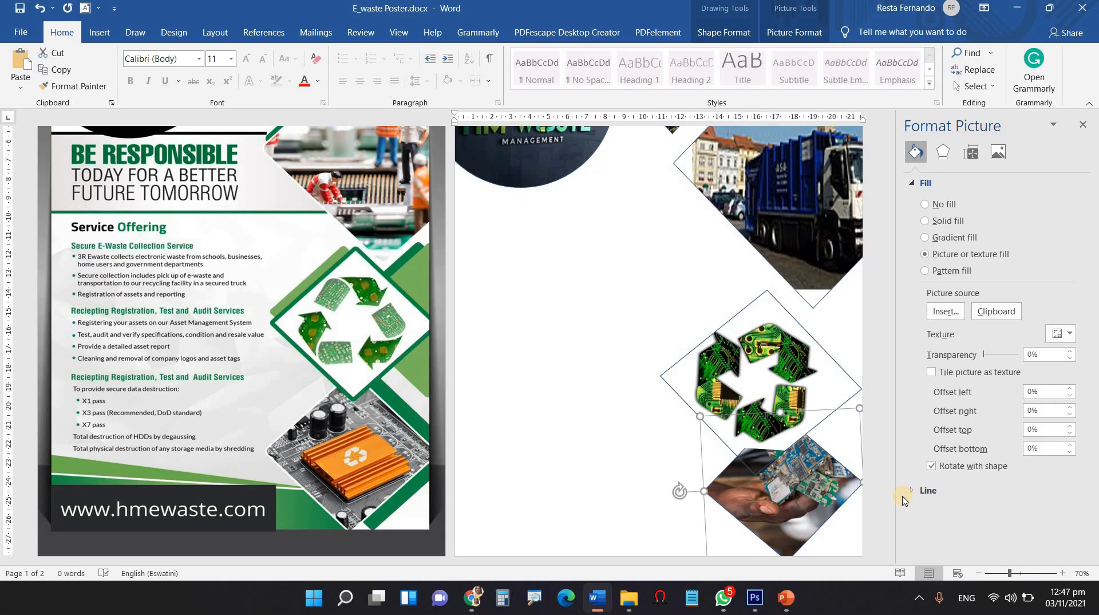
pyautogui.click(622, 461)
# - Draw an isosceles triangle about 10.64 cm wide and 6.74 cm high over the middle diamond and rotate it so its apex faces left
pyautogui.scroll(4, 621, 460)
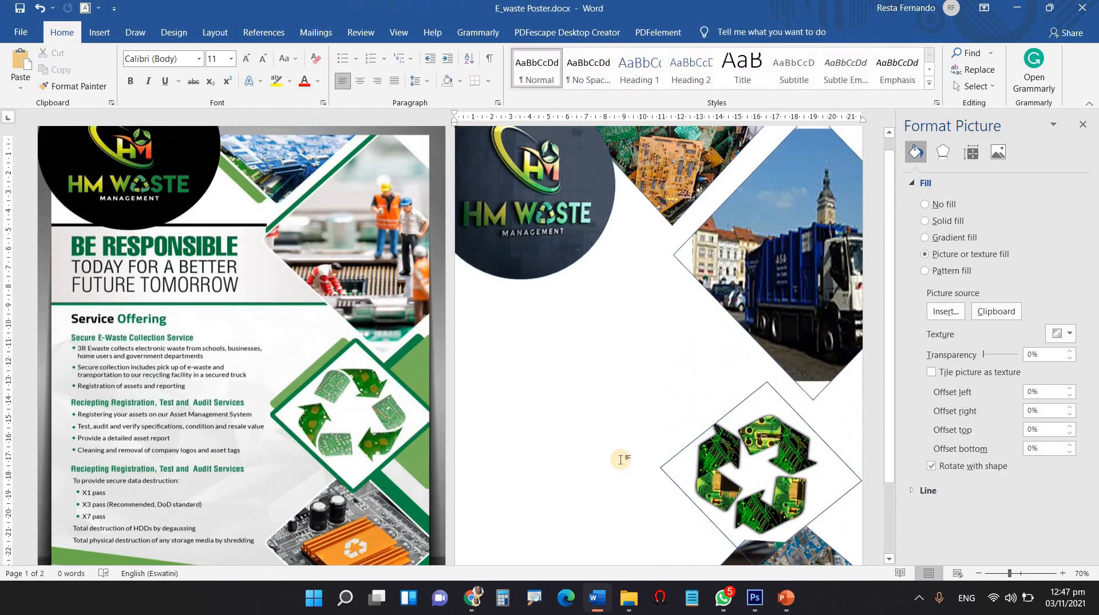
pyautogui.scroll(-3, 620, 459)
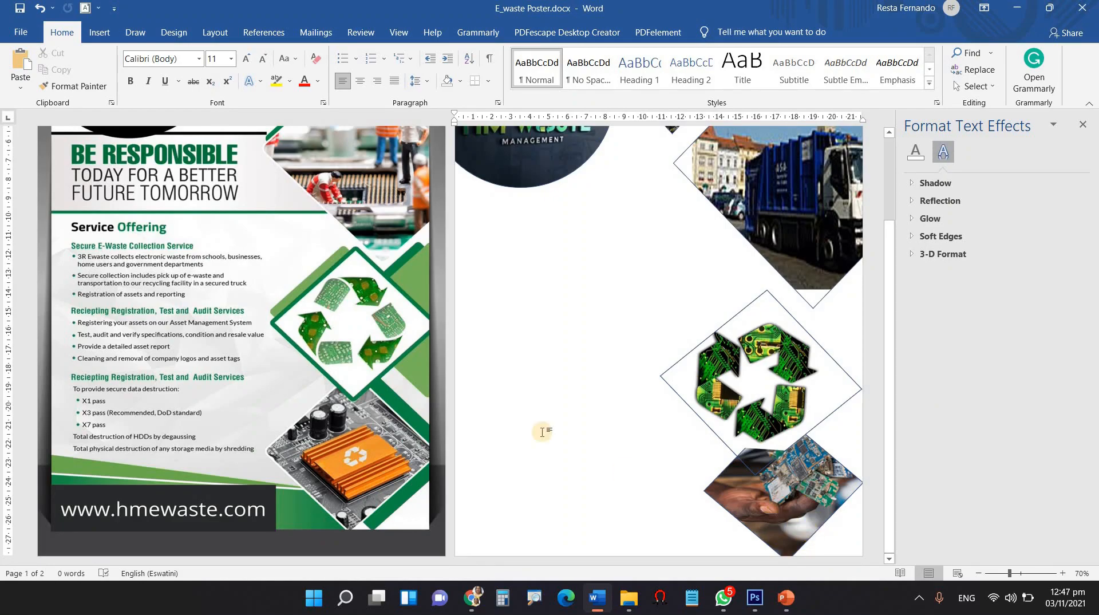
pyautogui.scroll(3, 540, 431)
pyautogui.scroll(1, 547, 377)
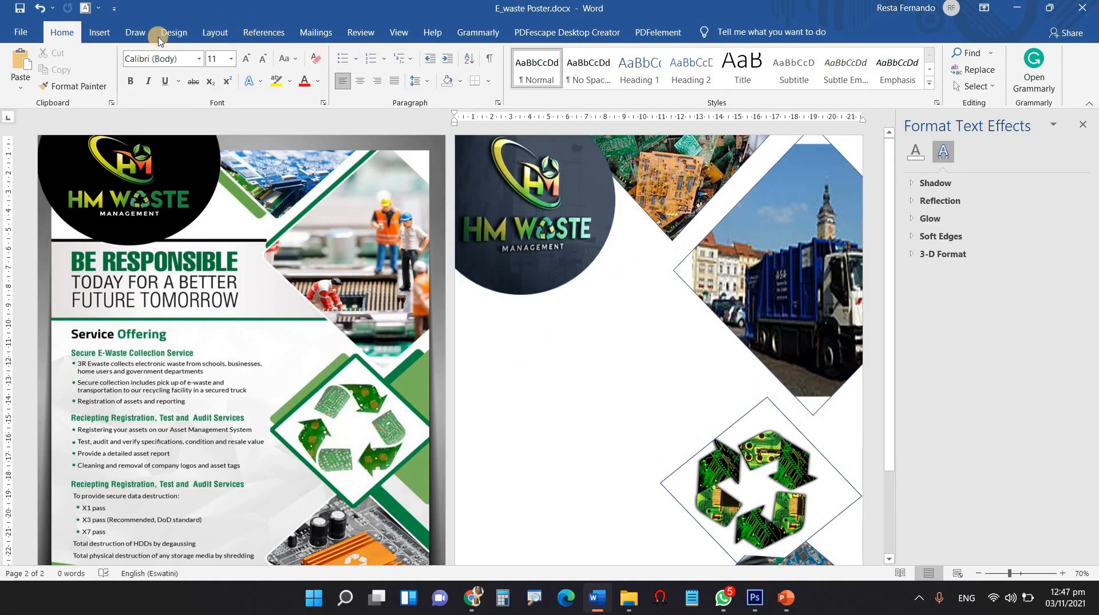
pyautogui.click(99, 33)
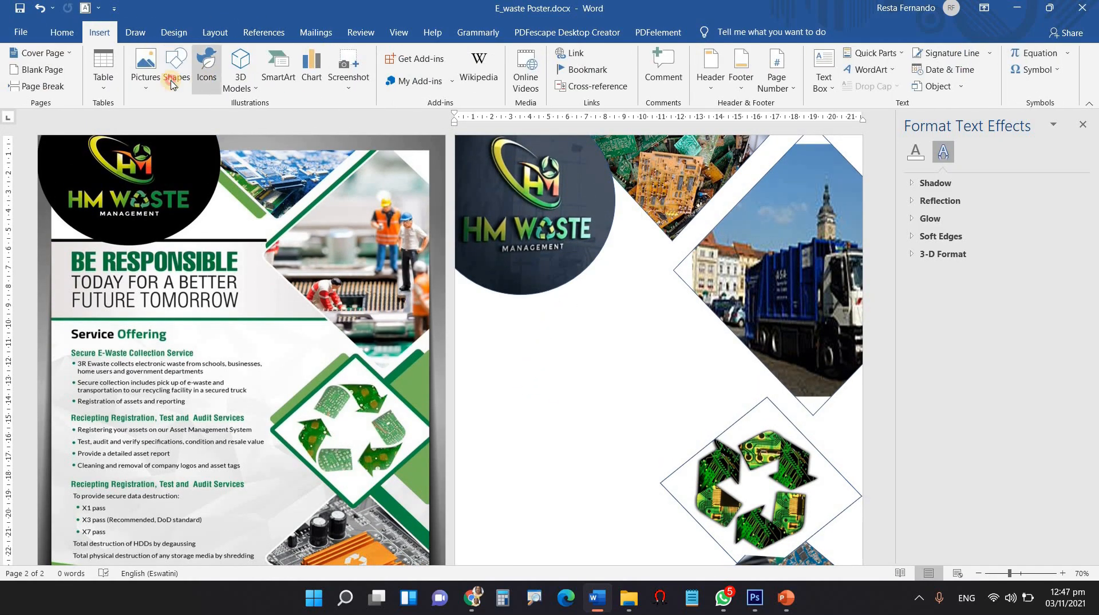
pyautogui.click(178, 80)
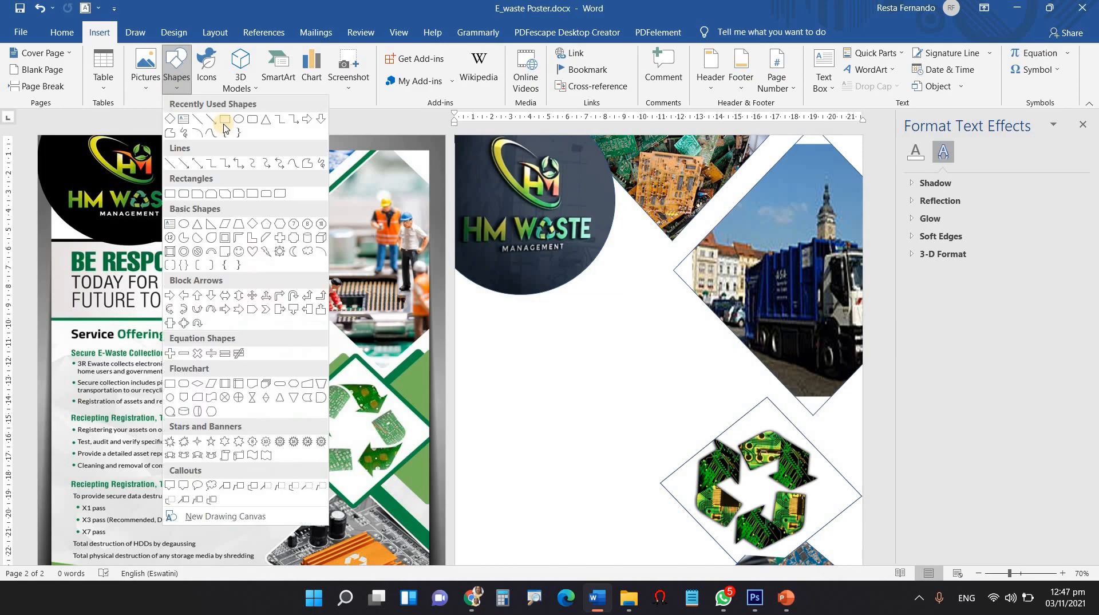
pyautogui.click(267, 121)
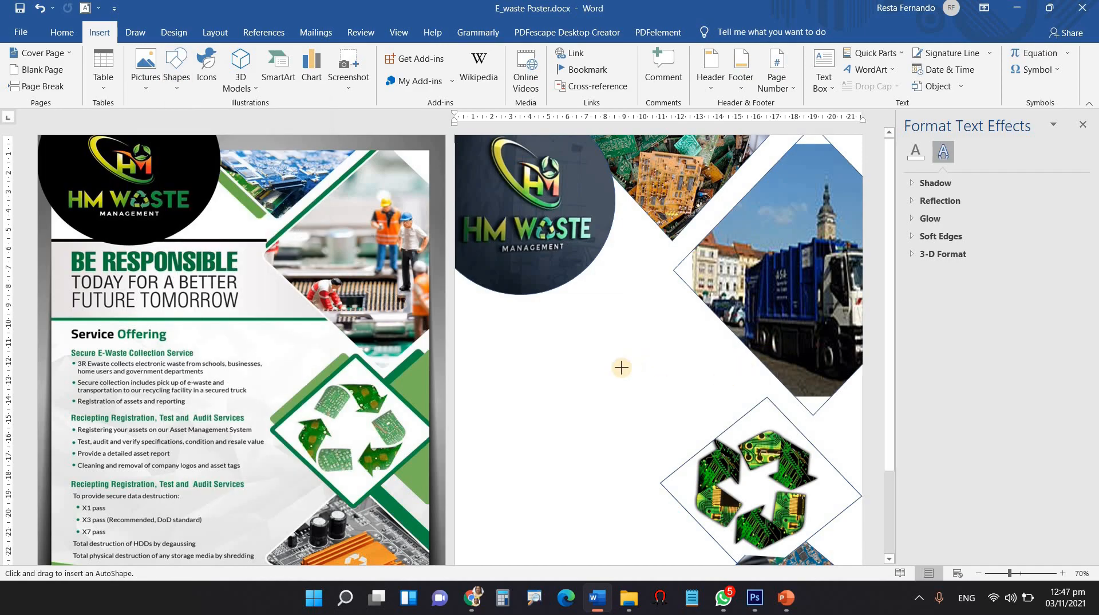
pyautogui.moveTo(611, 360); pyautogui.dragTo(813, 488)
pyautogui.moveTo(646, 333); pyautogui.dragTo(601, 422)
# - Move the triangle to the right page edge beside the recycling diamond and resize it to about 5.44 cm high and 10.75 cm wide
pyautogui.scroll(-3, 857, 444)
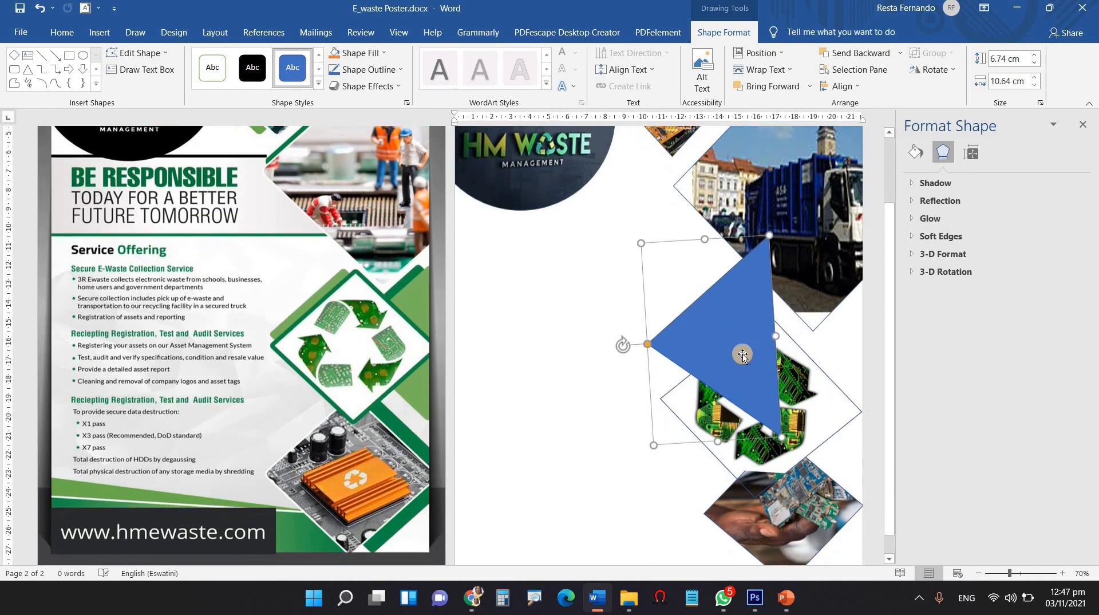
pyautogui.moveTo(761, 367); pyautogui.dragTo(848, 406)
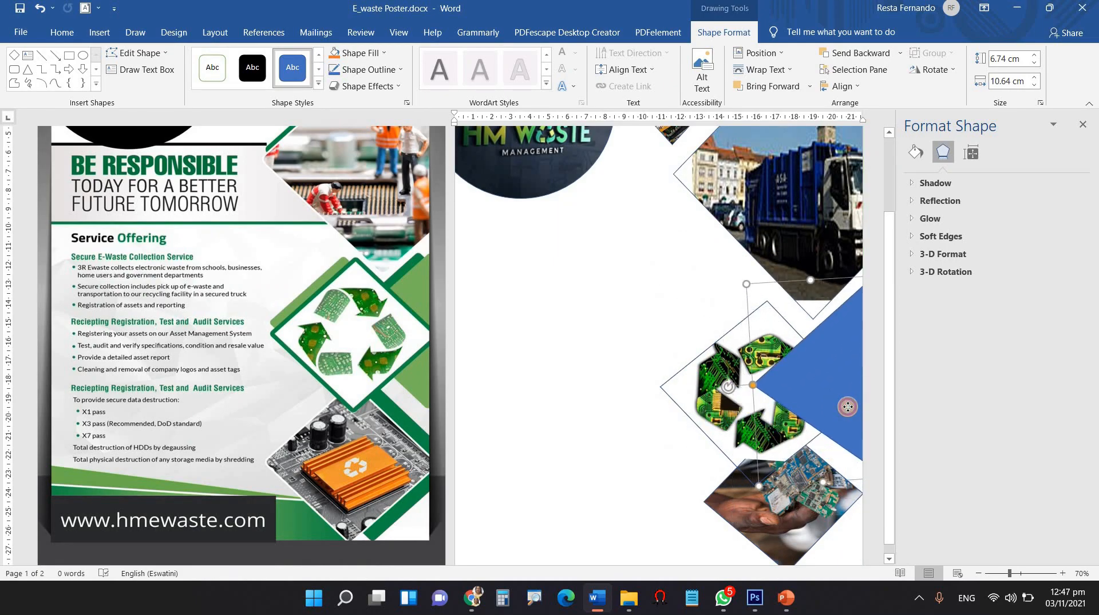
pyautogui.moveTo(746, 283); pyautogui.dragTo(771, 280)
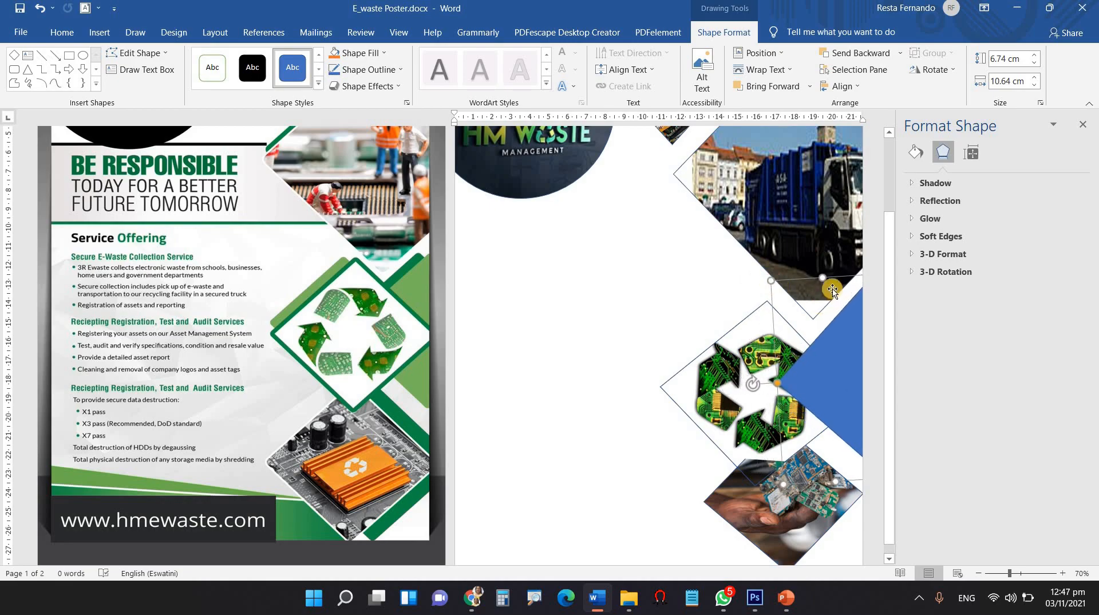
# - Fill the triangle beside the recycling diamond with the standard Light Green colour and send it to the back
pyautogui.click(385, 53)
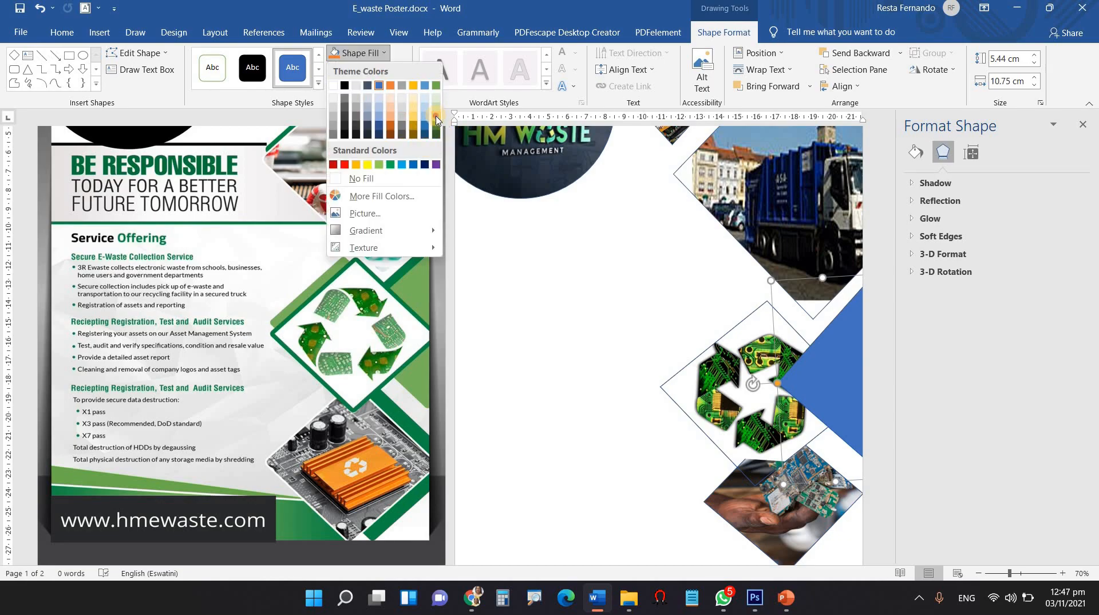
pyautogui.click(437, 119)
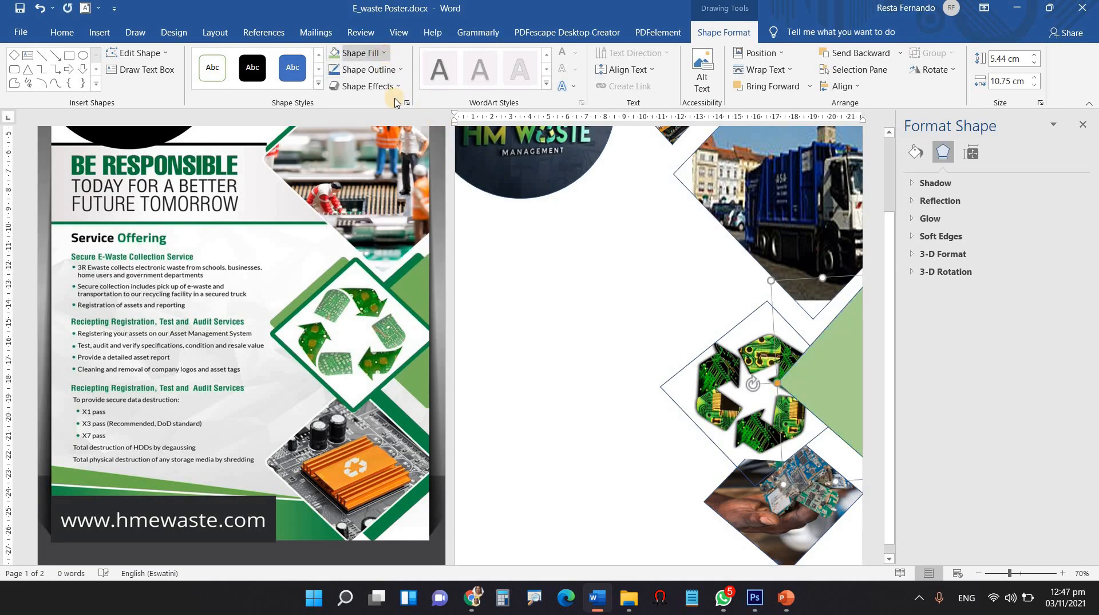
pyautogui.click(384, 53)
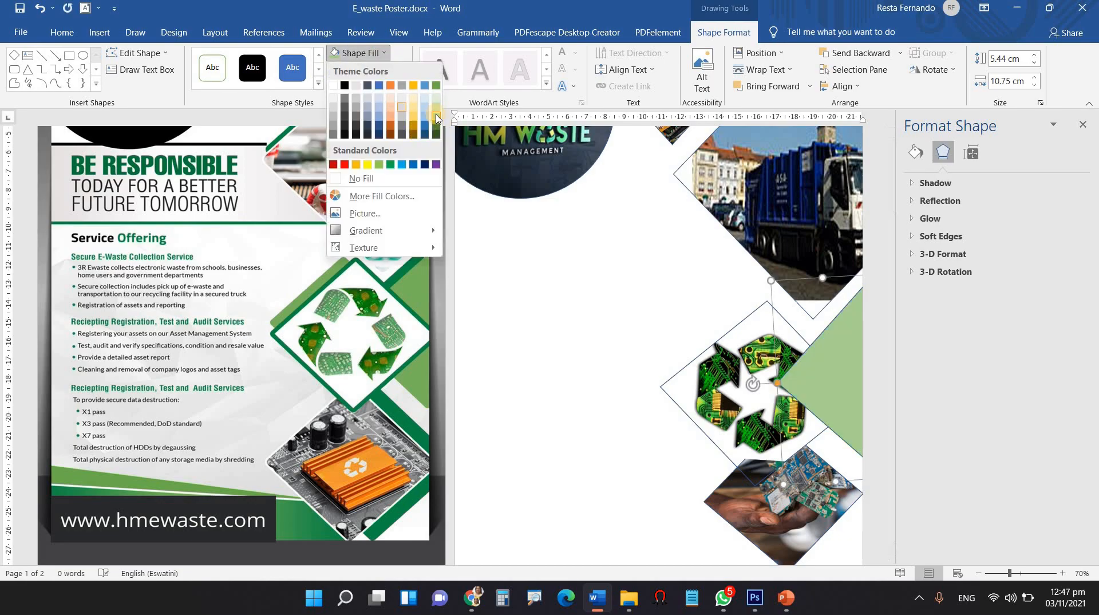
pyautogui.click(384, 164)
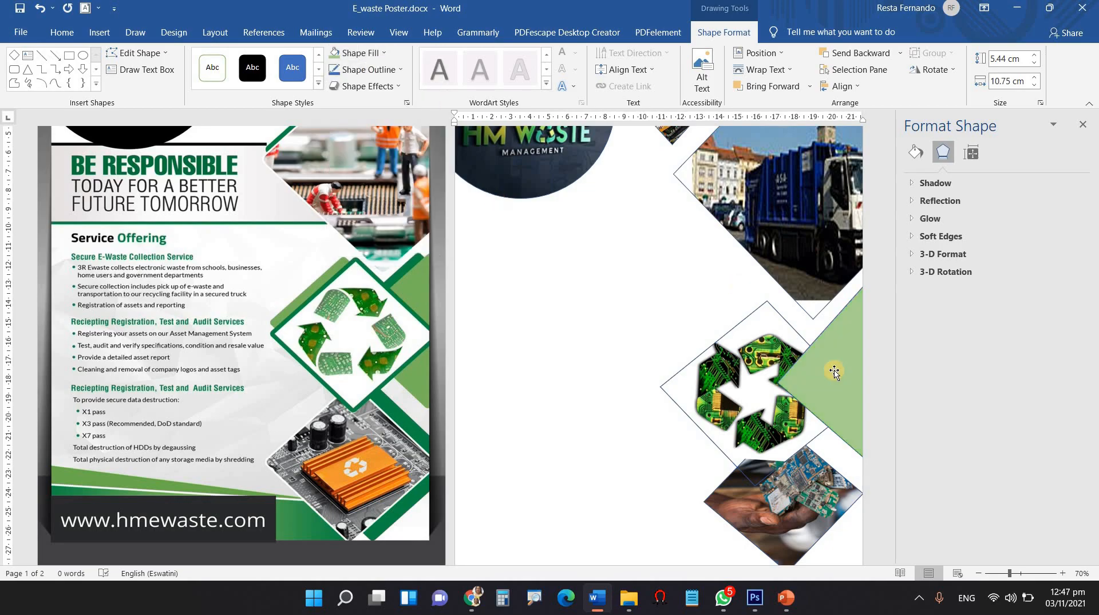
pyautogui.rightClick(834, 372)
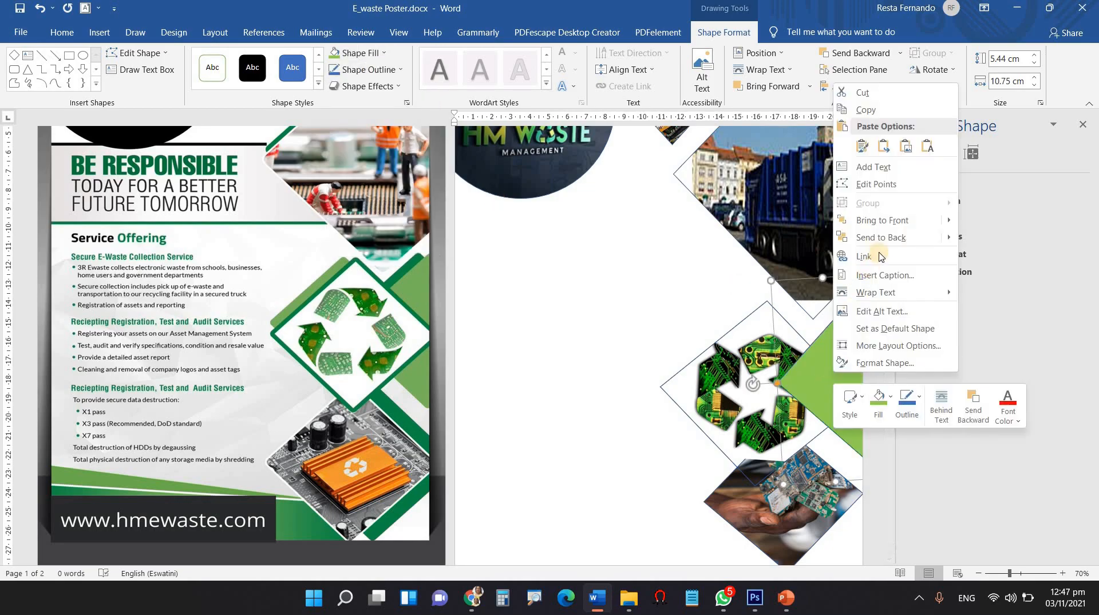
pyautogui.click(858, 256)
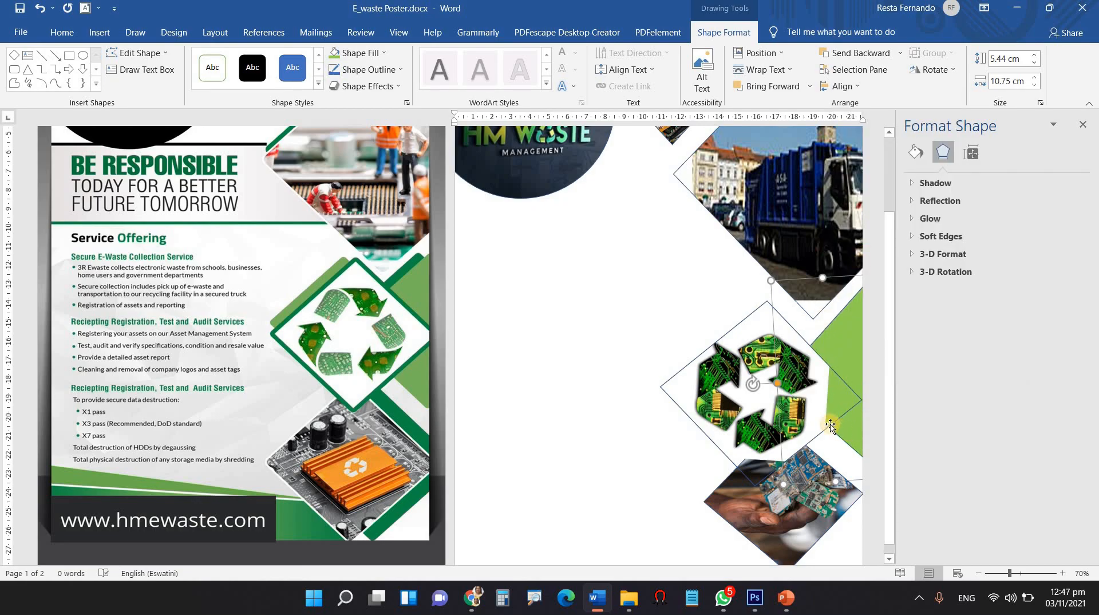
# - Enlarge the green triangle behind the recycling diamond to about 6.88 cm high and 11.28 cm wide
pyautogui.click(728, 385)
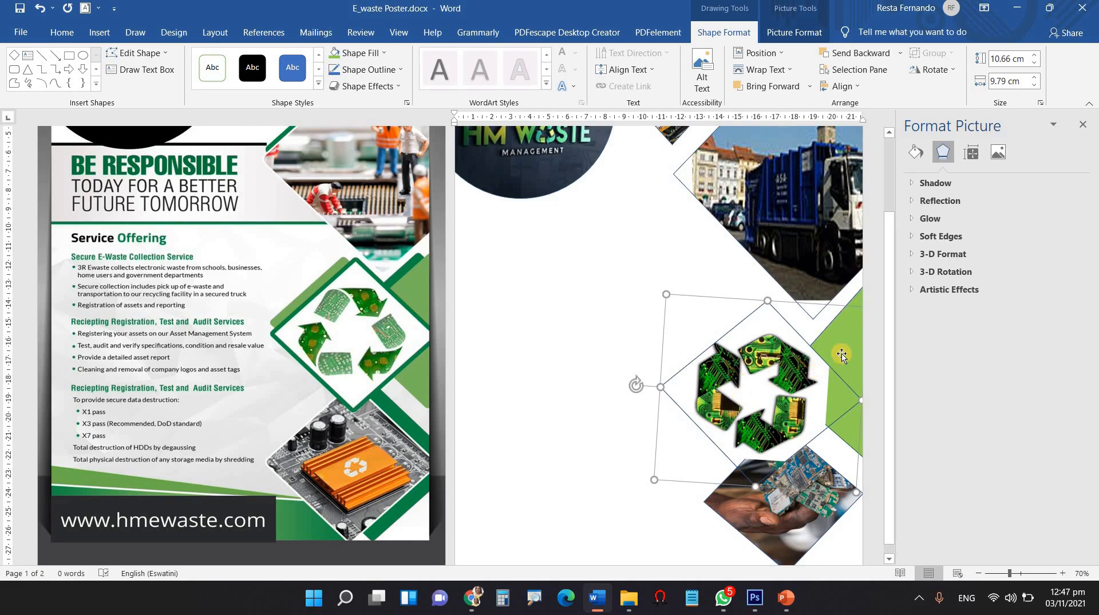
pyautogui.click(790, 338)
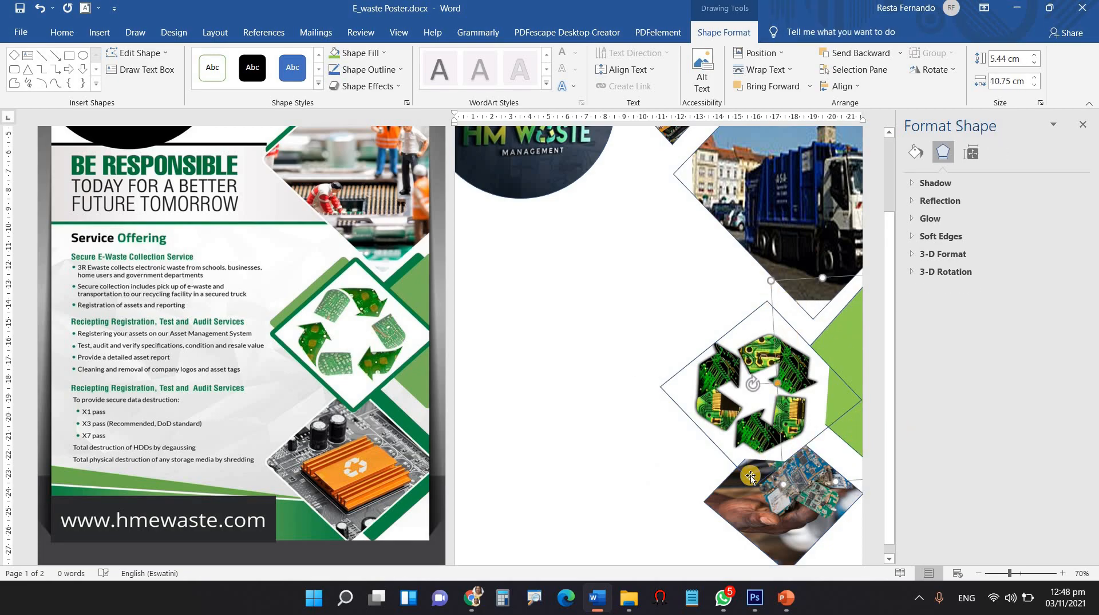
pyautogui.moveTo(772, 487); pyautogui.dragTo(756, 495)
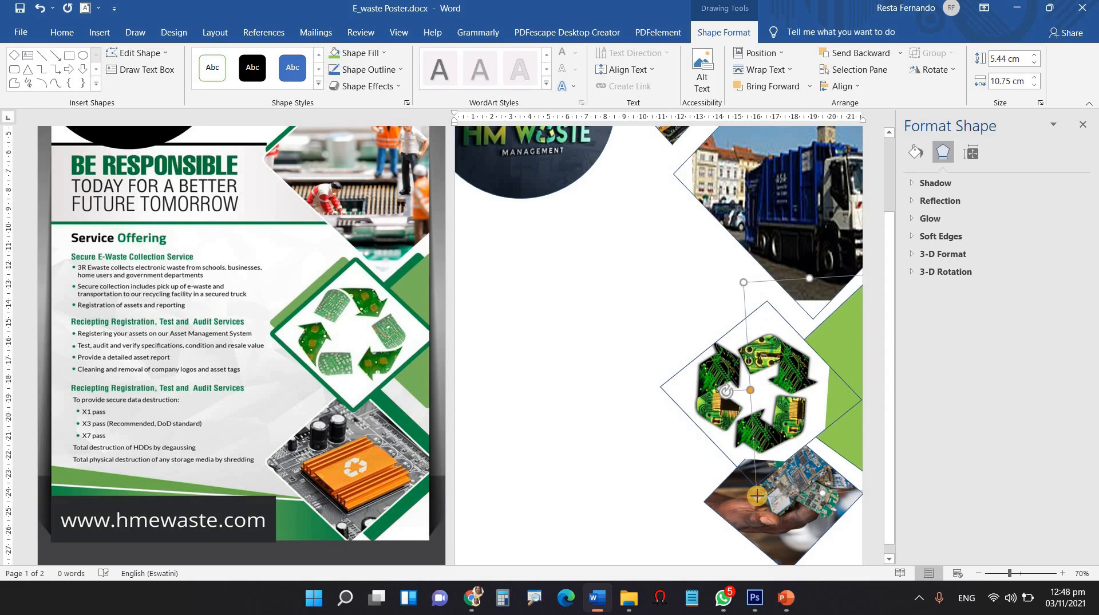
pyautogui.click(686, 369)
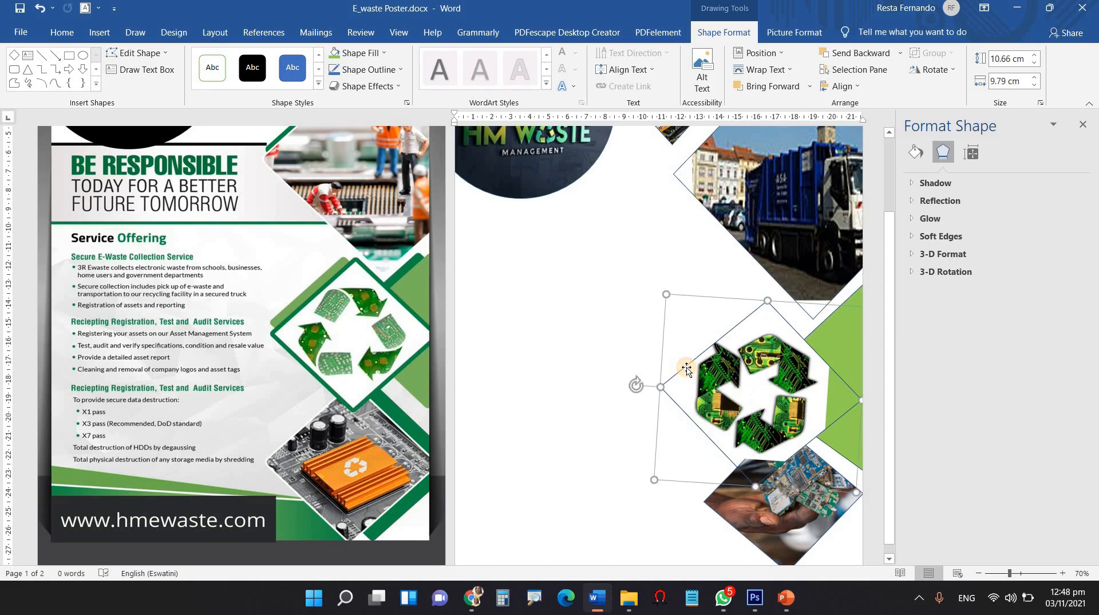
pyautogui.click(351, 54)
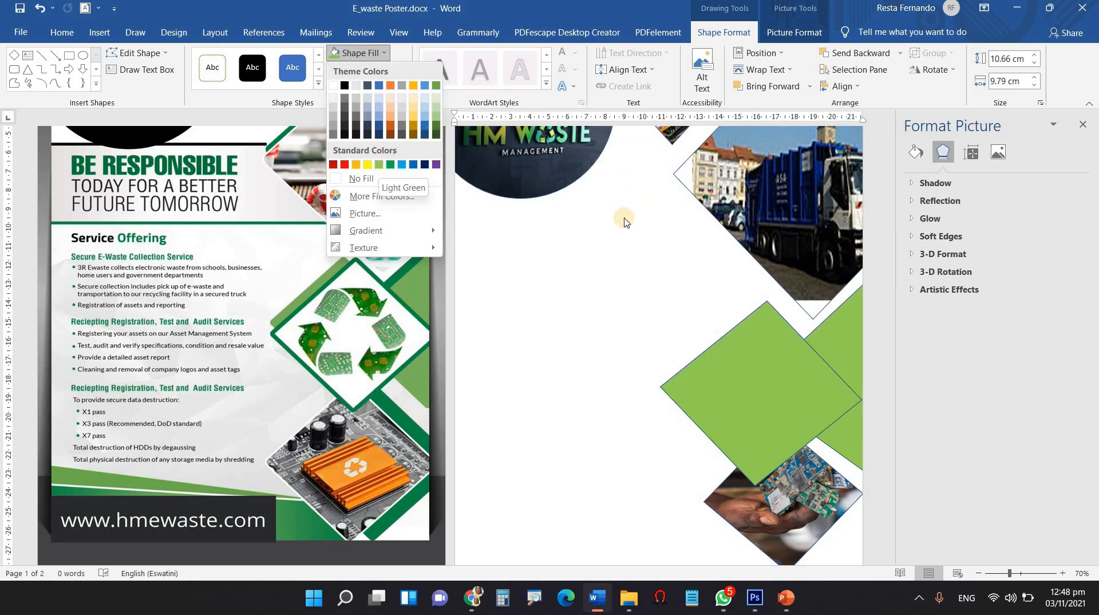
pyautogui.click(630, 254)
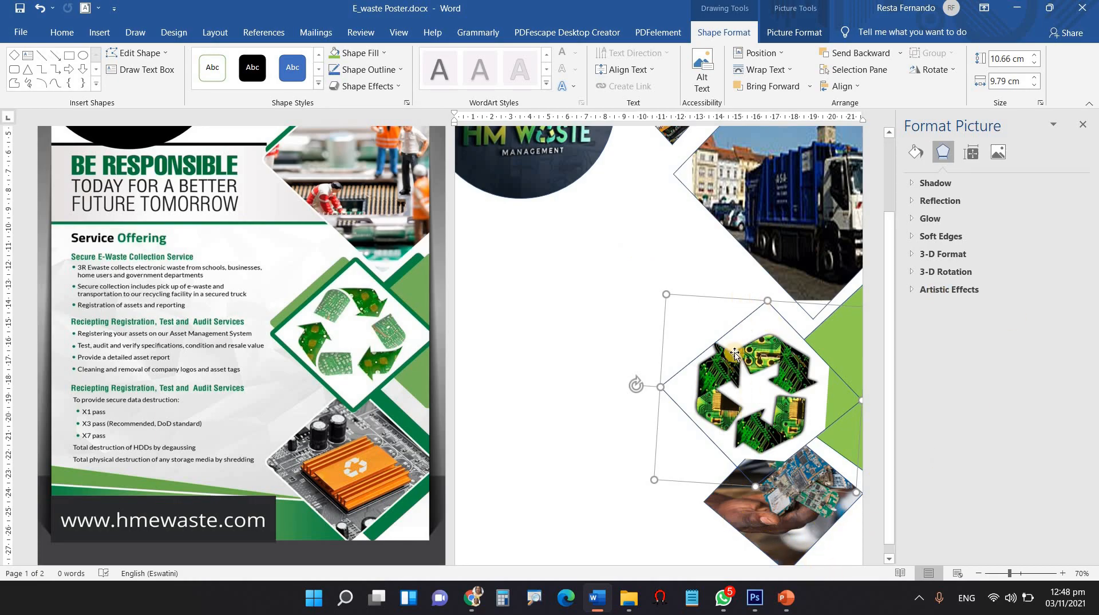
# - Remove the outlines from the truck-picture diamond and the circuit-board triangle at the page top
pyautogui.click(693, 195)
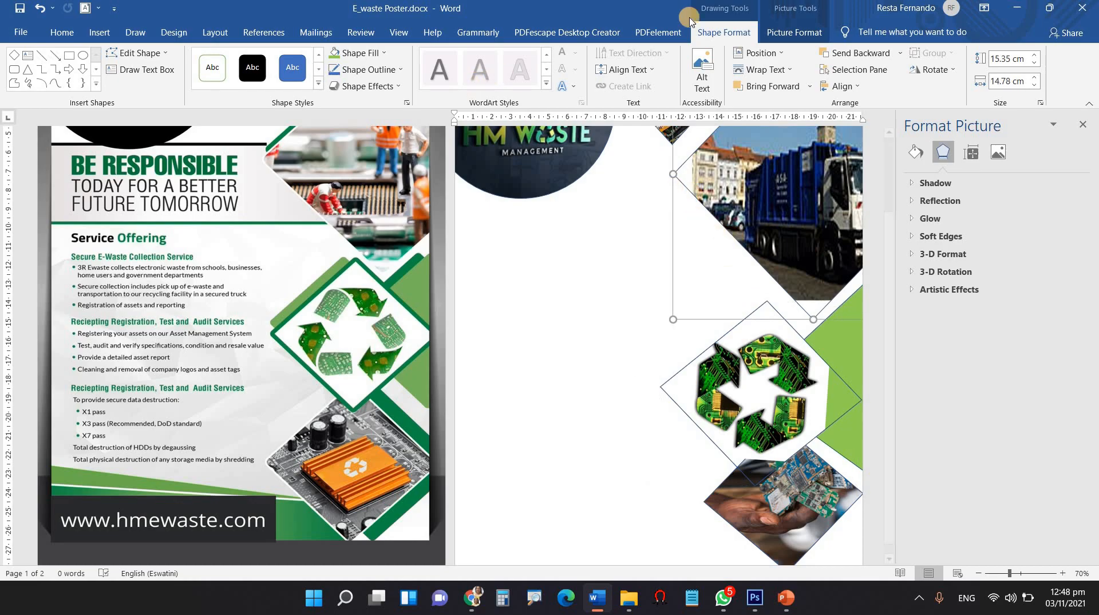
pyautogui.click(401, 70)
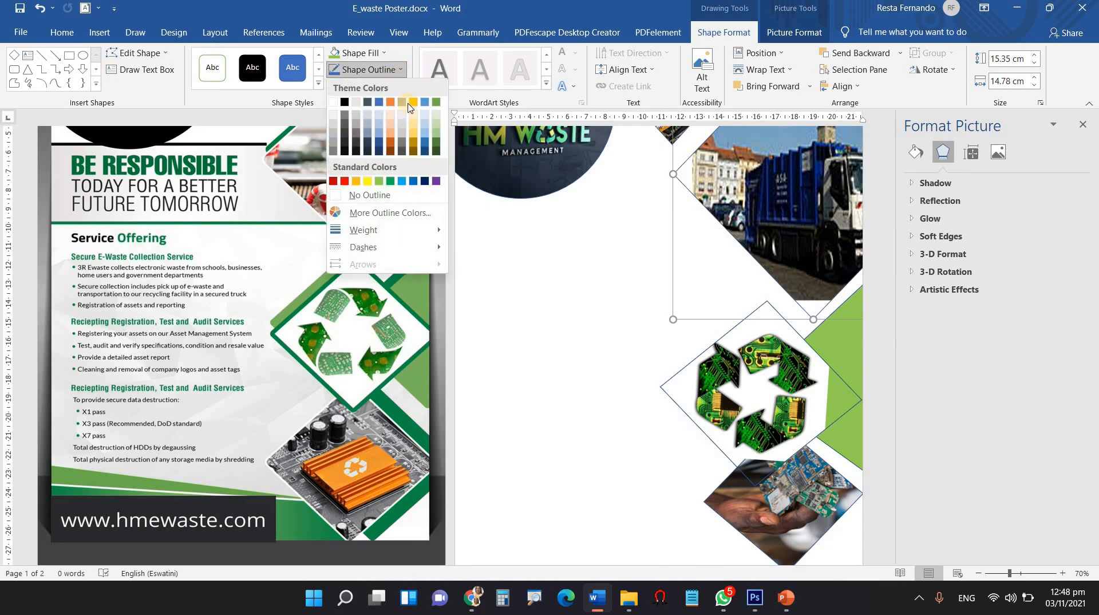
pyautogui.click(371, 195)
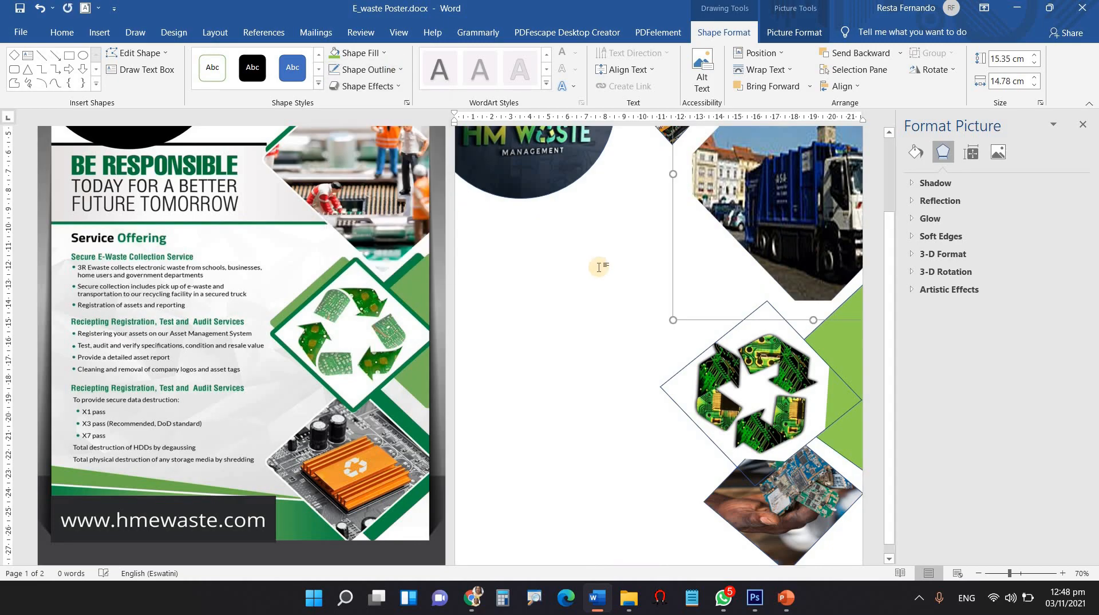
pyautogui.scroll(2, 658, 218)
pyautogui.scroll(1, 658, 217)
pyautogui.click(658, 217)
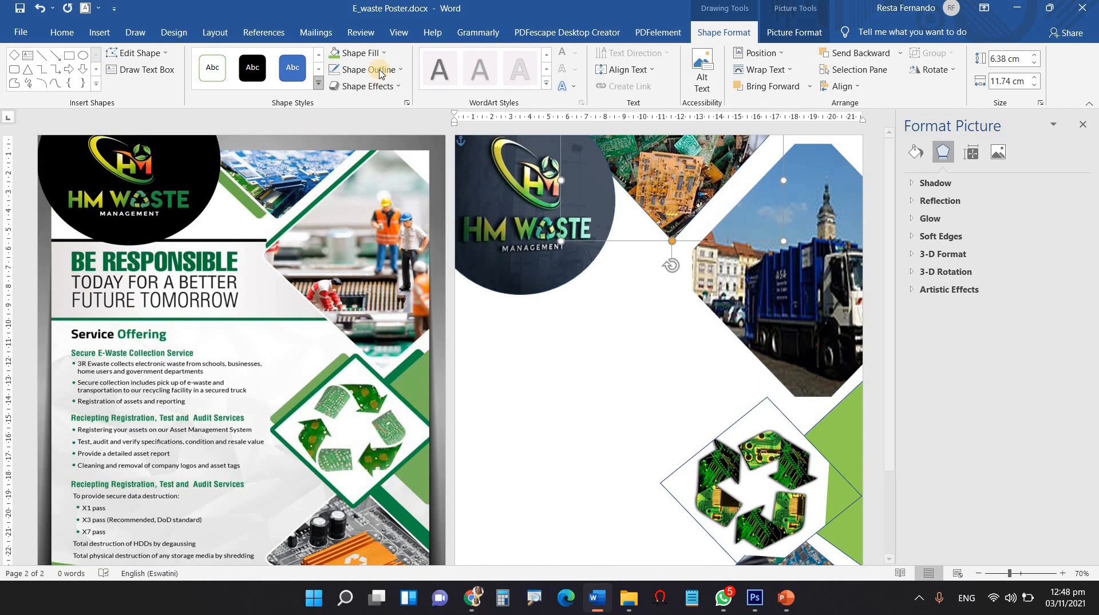
pyautogui.click(400, 69)
pyautogui.click(369, 194)
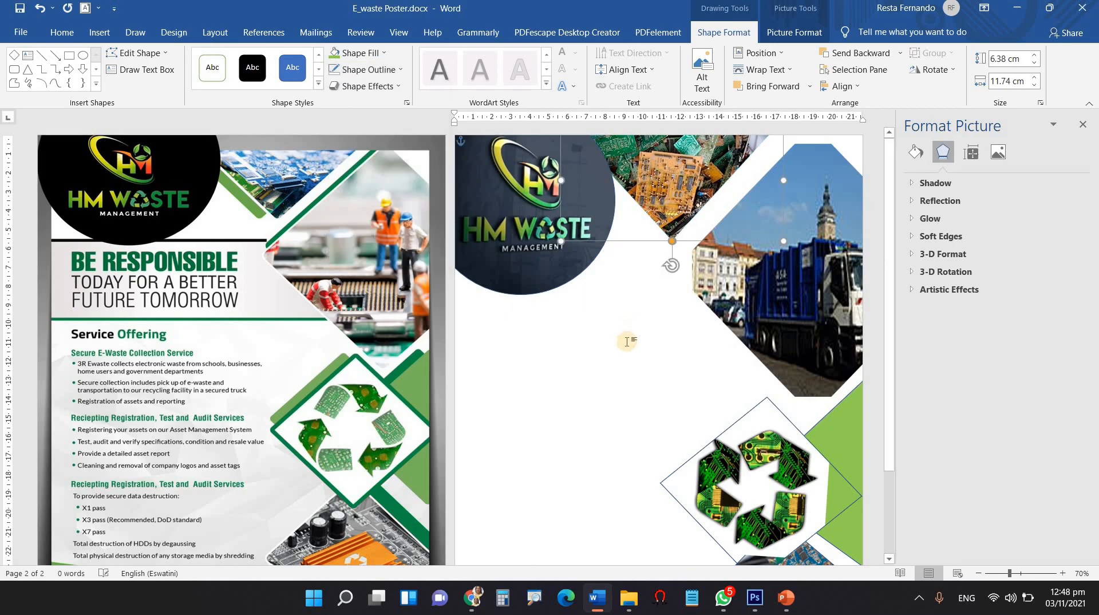
# - Give the recycling diamond a 6 pt outline in the darkest theme green
pyautogui.scroll(-2, 701, 372)
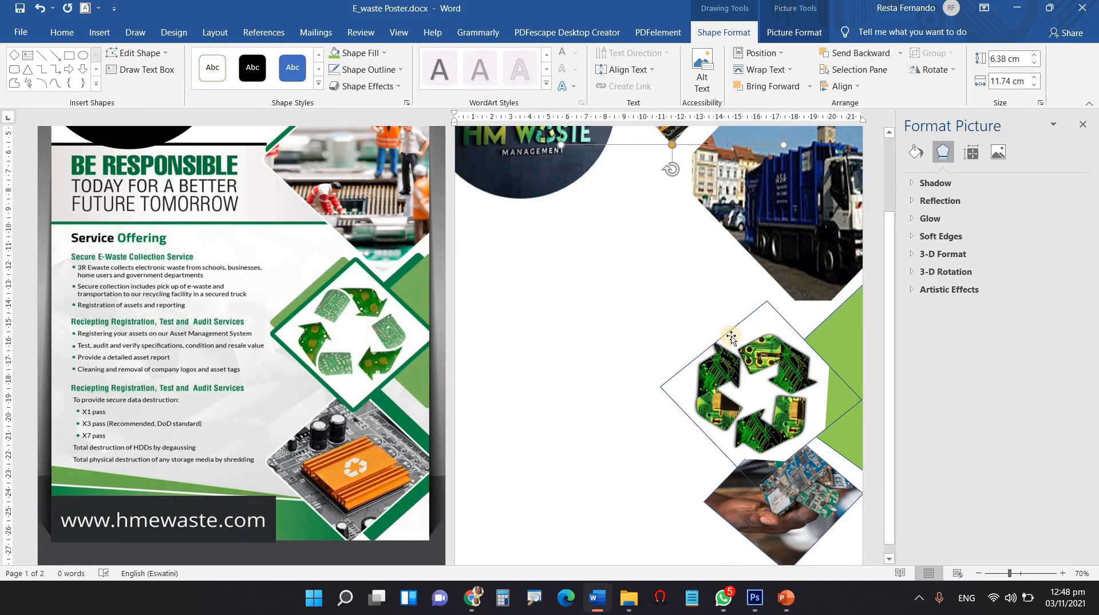
pyautogui.click(730, 337)
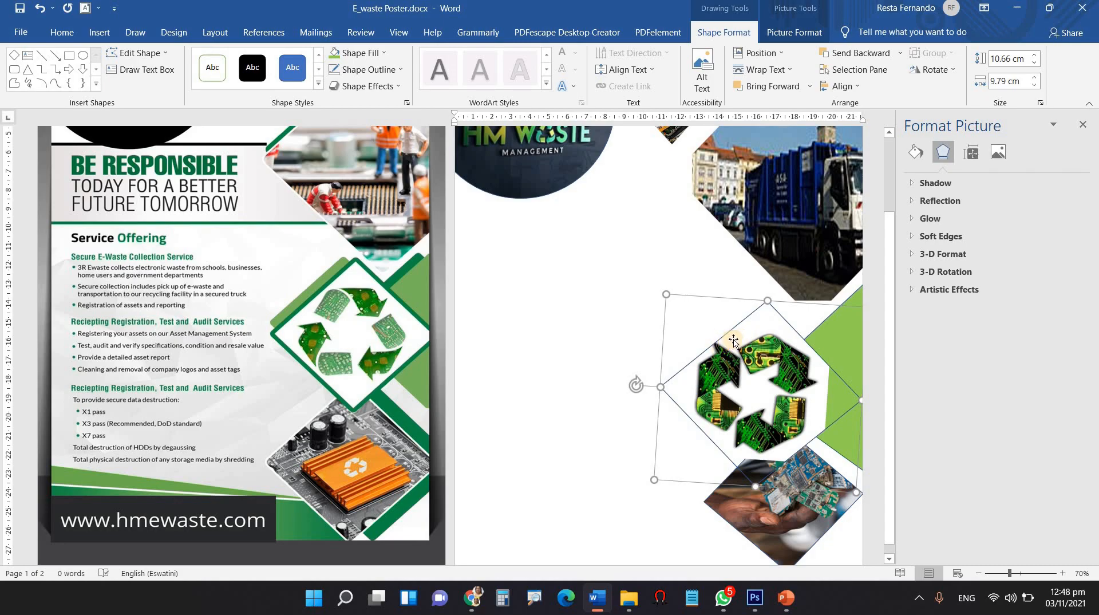
pyautogui.click(400, 70)
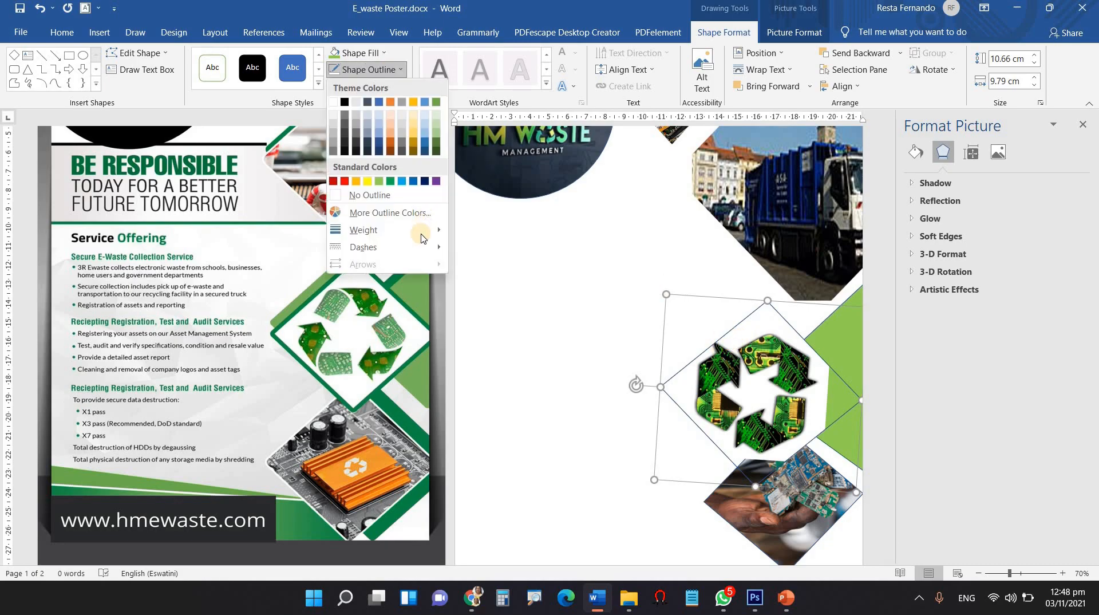
pyautogui.moveTo(425, 239)
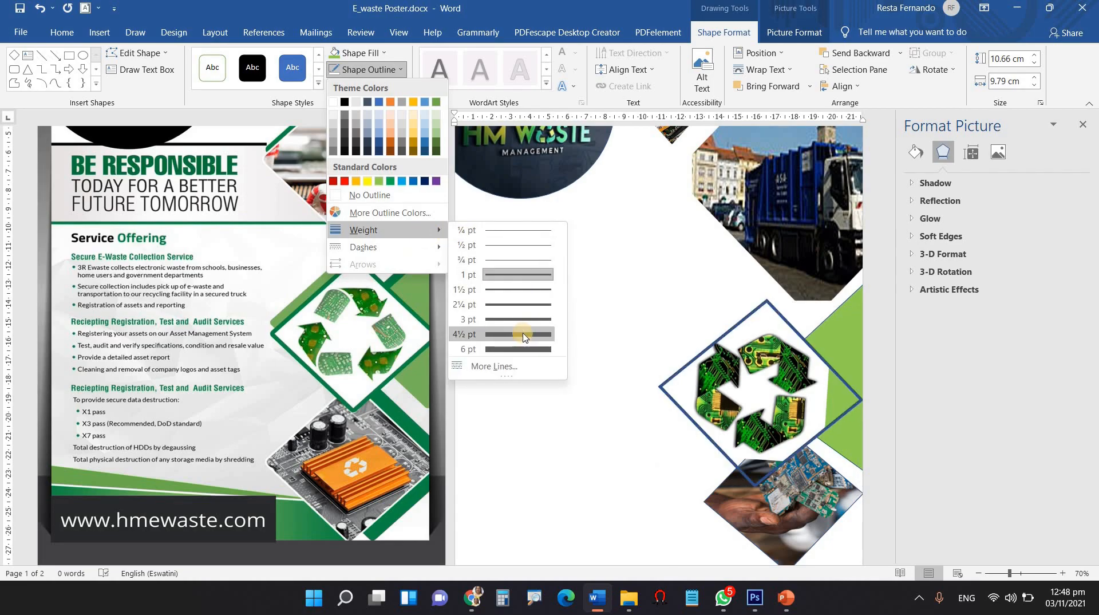
pyautogui.click(524, 349)
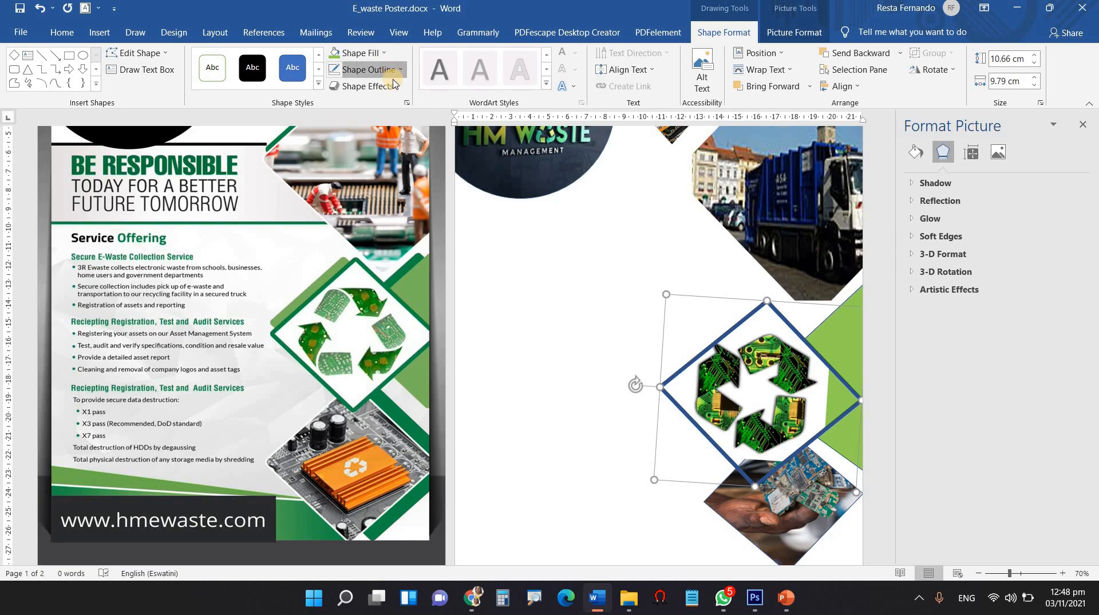
pyautogui.click(381, 69)
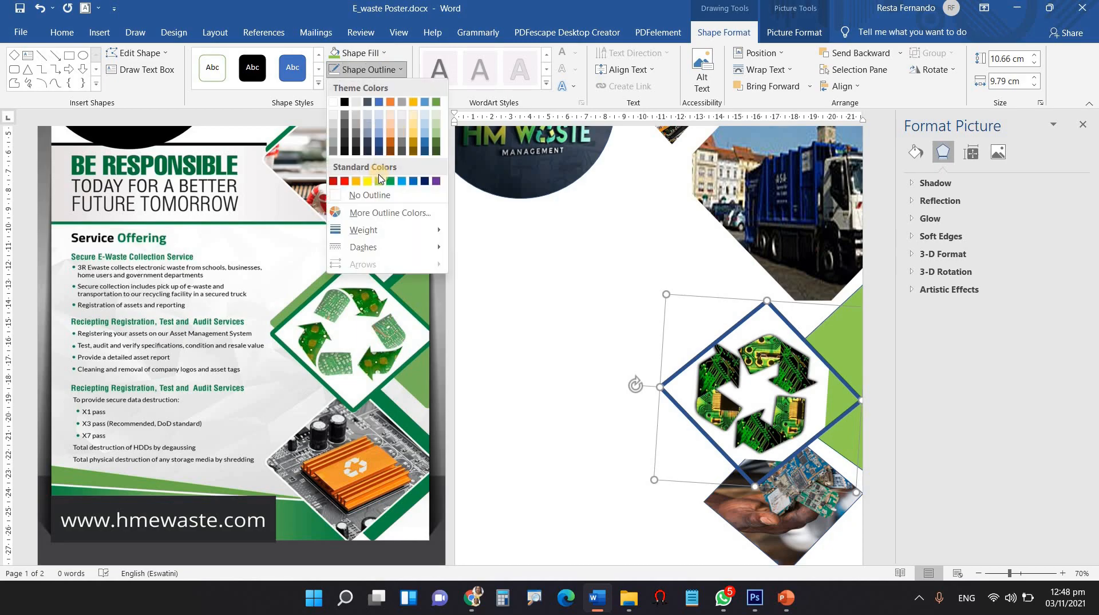
pyautogui.click(439, 153)
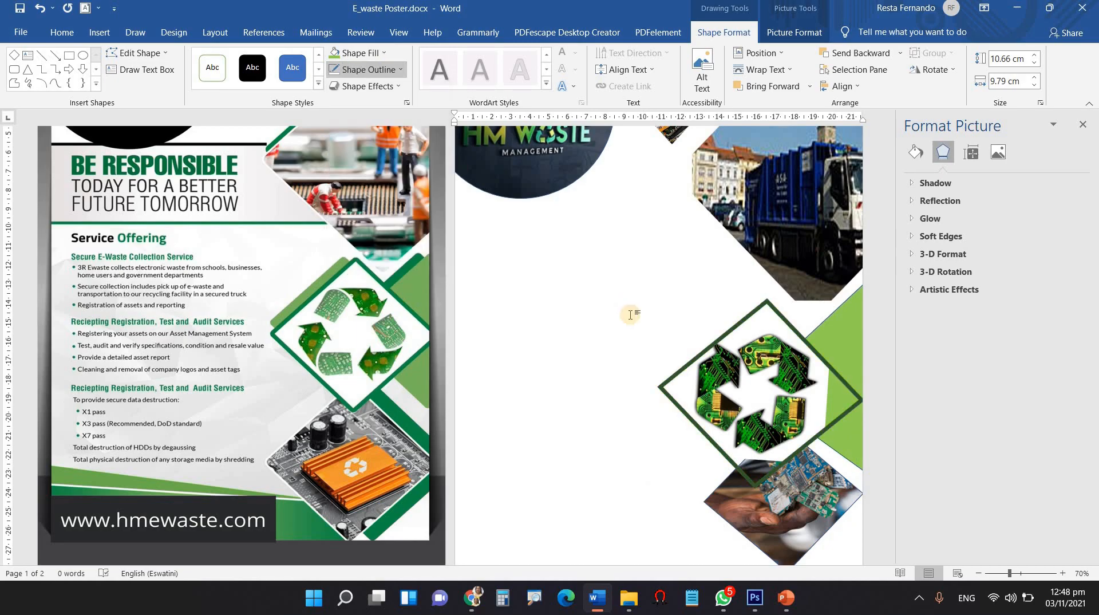
pyautogui.click(622, 353)
# - Remove the outline from the light green triangle behind the recycling diamond
pyautogui.scroll(-3, 801, 349)
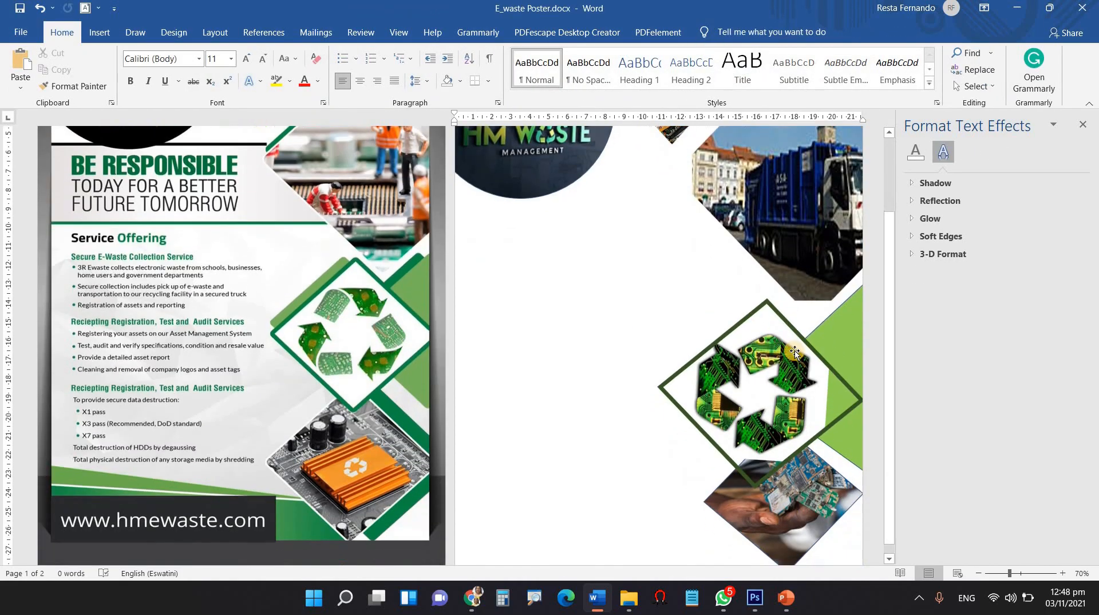
pyautogui.click(679, 204)
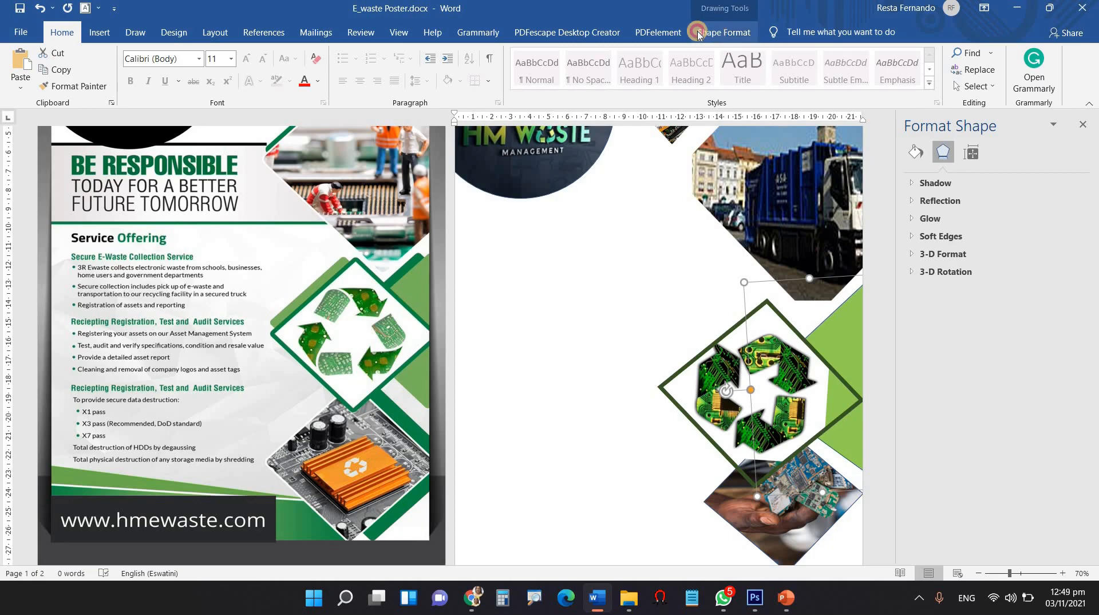
pyautogui.click(723, 33)
pyautogui.click(387, 70)
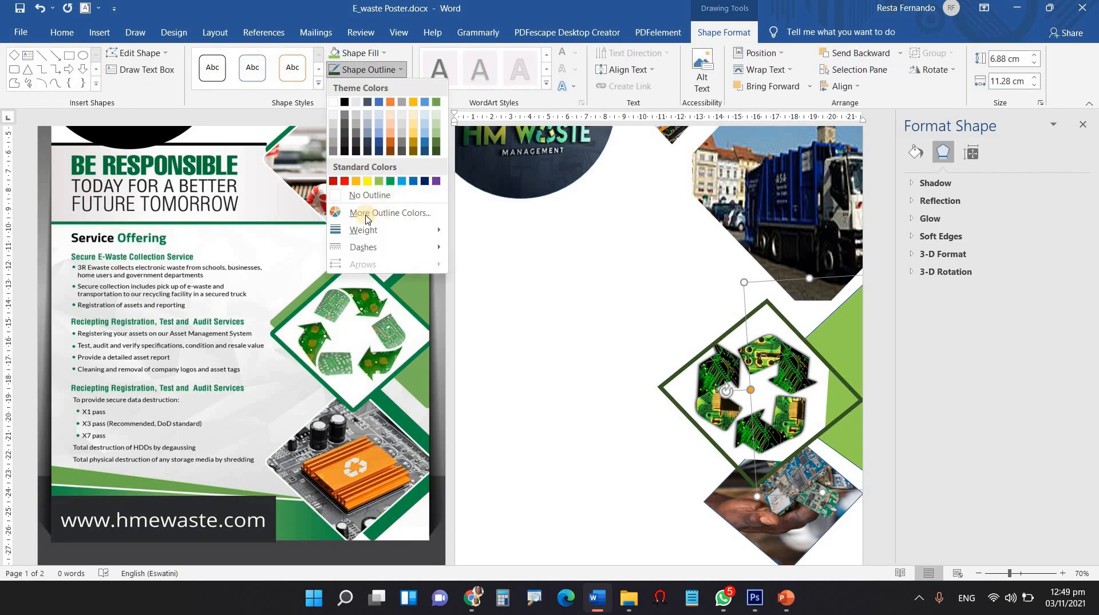
pyautogui.click(577, 281)
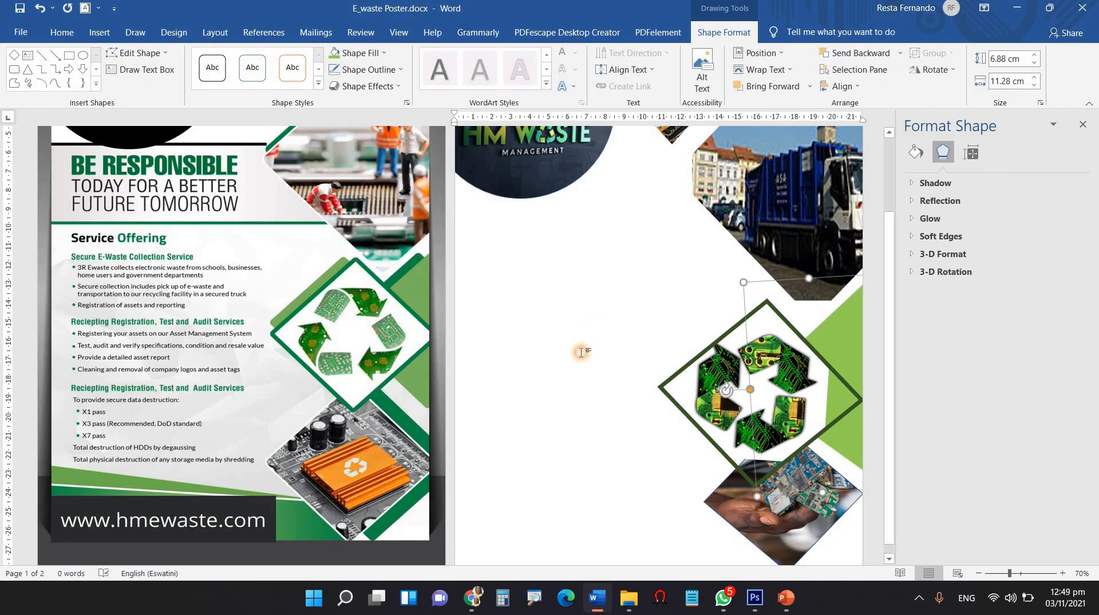
pyautogui.click(581, 351)
# - Draw a rounded-corner rectangle about 9.04 cm high and 0.7 cm wide, and place it rotated along the recycling diamond's upper-left edge
pyautogui.scroll(-2, 581, 354)
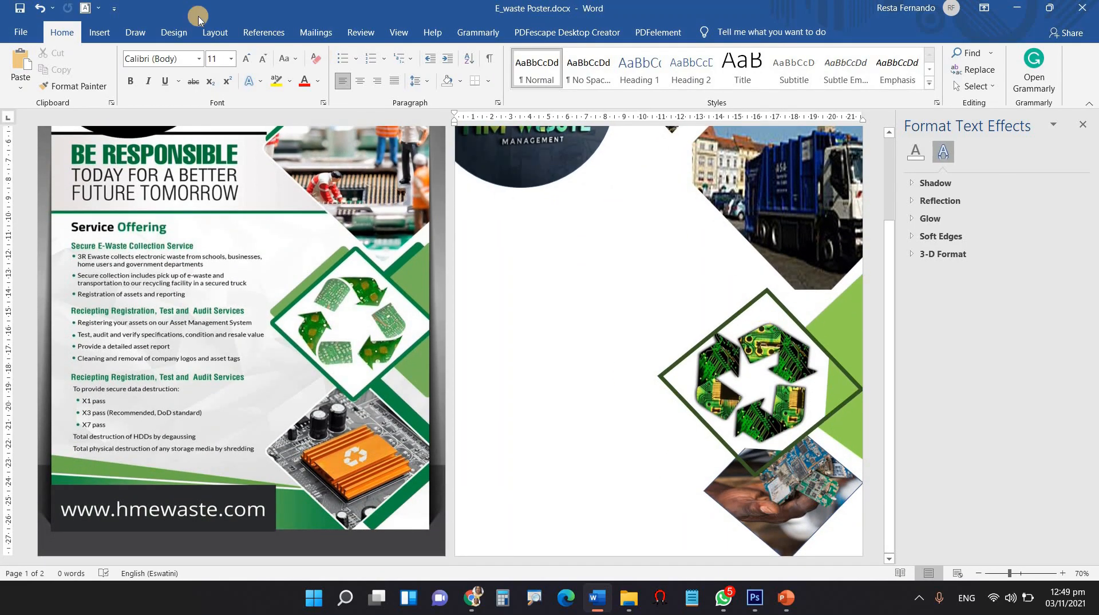
pyautogui.click(99, 32)
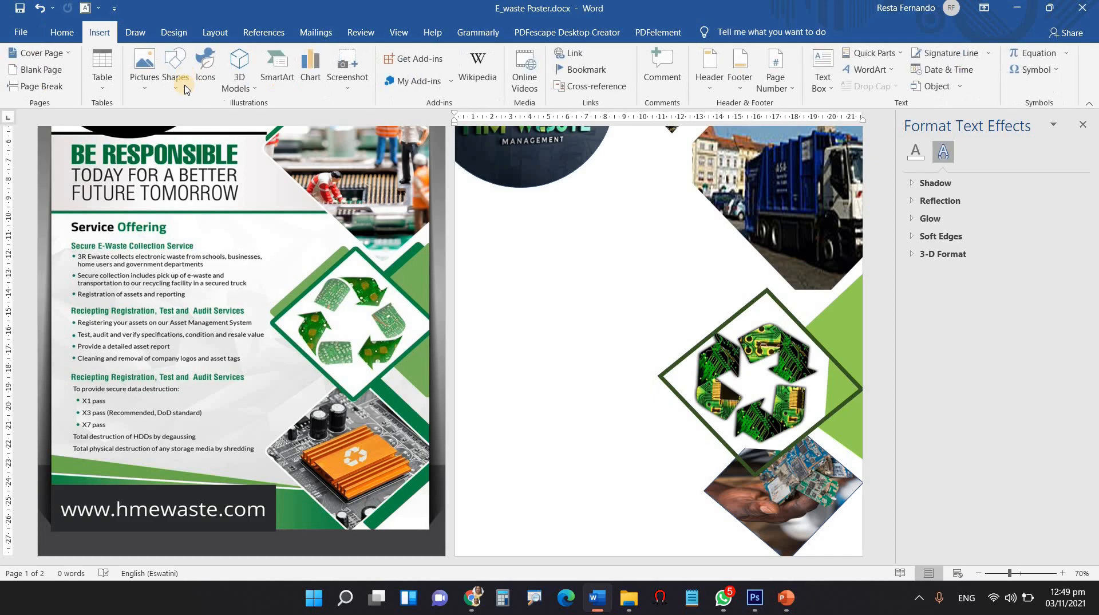
pyautogui.click(178, 85)
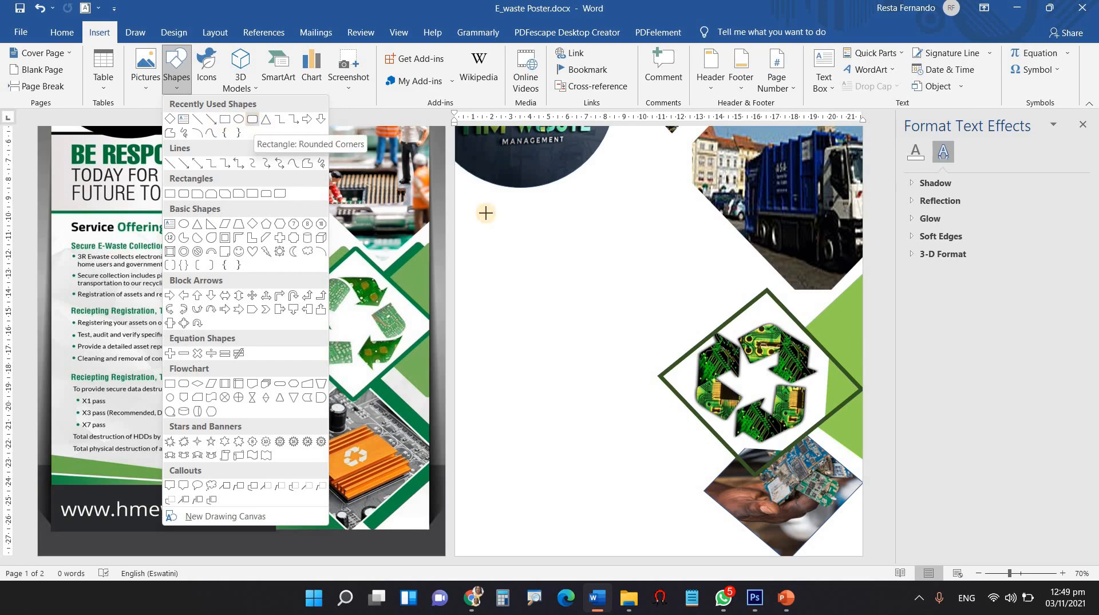
pyautogui.moveTo(495, 221)
pyautogui.mouseDown()
pyautogui.moveTo(513, 284)
pyautogui.moveTo(512, 452)
pyautogui.moveTo(520, 394)
pyautogui.moveTo(505, 391)
pyautogui.mouseUp()
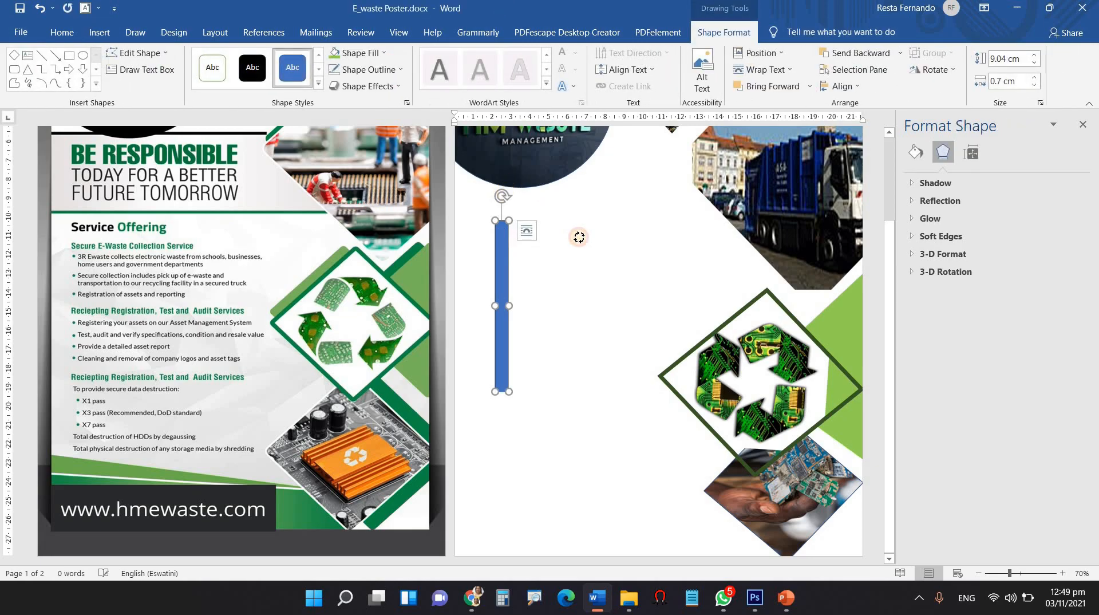
pyautogui.moveTo(578, 236); pyautogui.dragTo(782, 271)
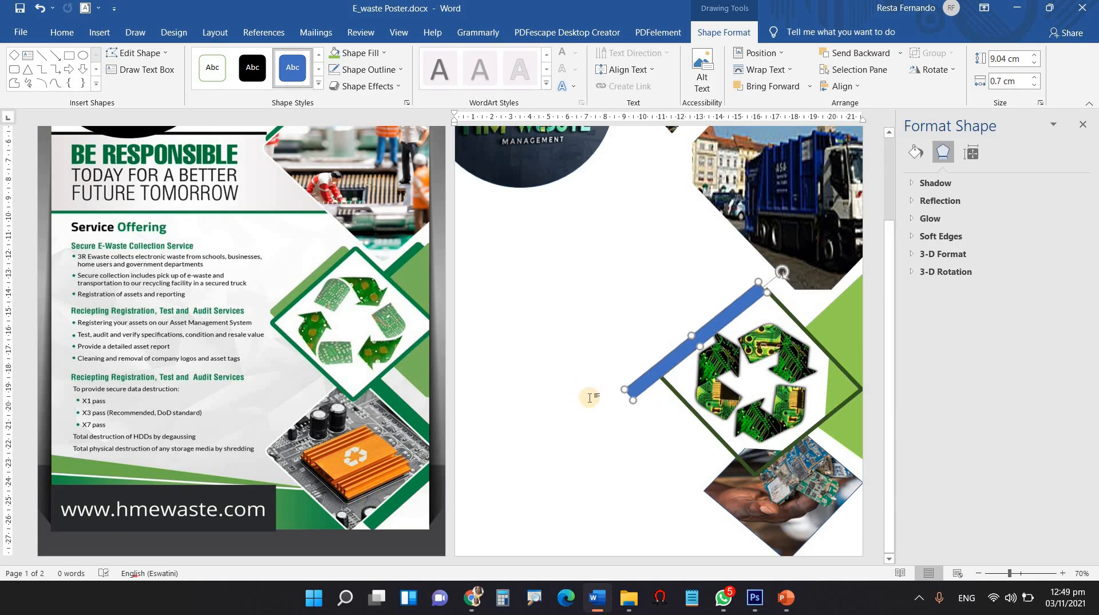
# - Resize the rounded bar to about 6.61 cm by 0.86 cm along the recycling diamond's upper-left edge and send it to the back
pyautogui.moveTo(634, 400); pyautogui.dragTo(671, 373)
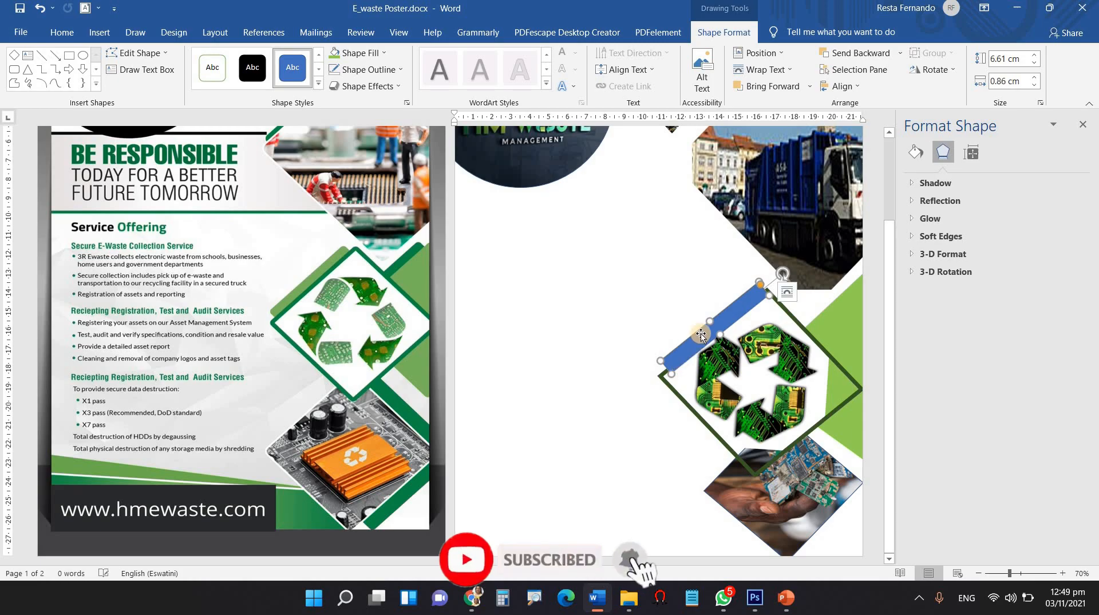
pyautogui.rightClick(702, 336)
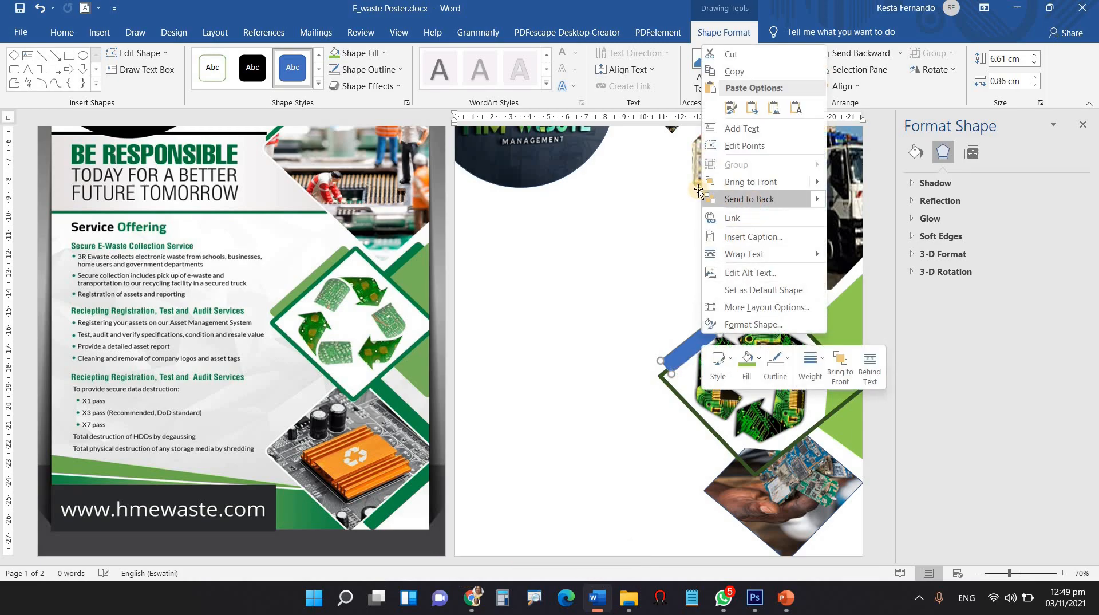
pyautogui.click(738, 200)
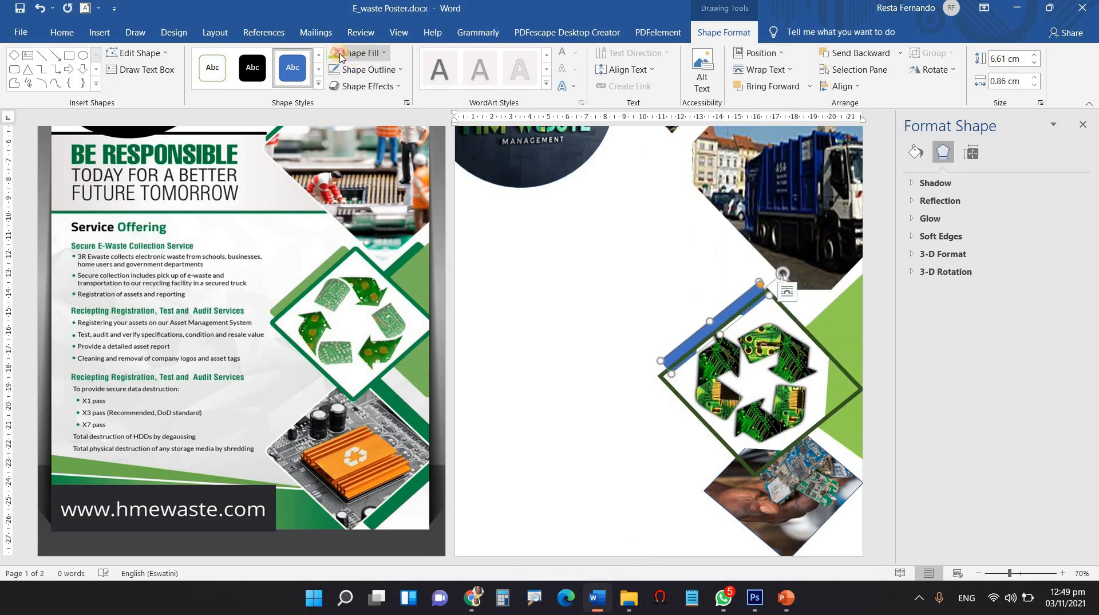
# - Fill the bar with light green and fit it against the recycling diamond's upper-left edge at about 0.61 cm wide
pyautogui.click(341, 58)
pyautogui.click(567, 413)
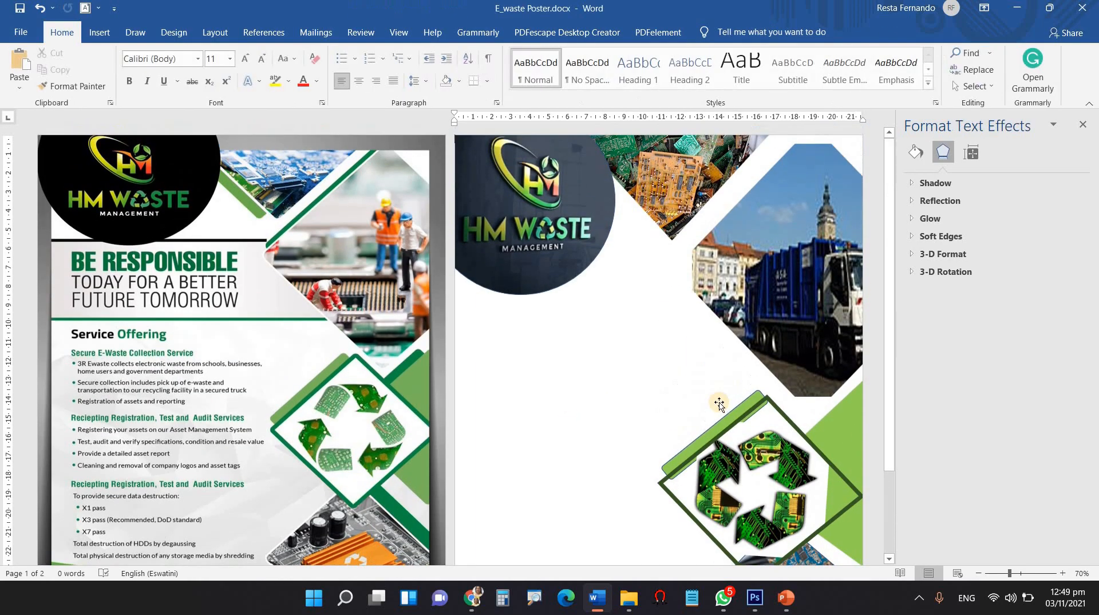
pyautogui.scroll(-3, 719, 403)
pyautogui.click(713, 337)
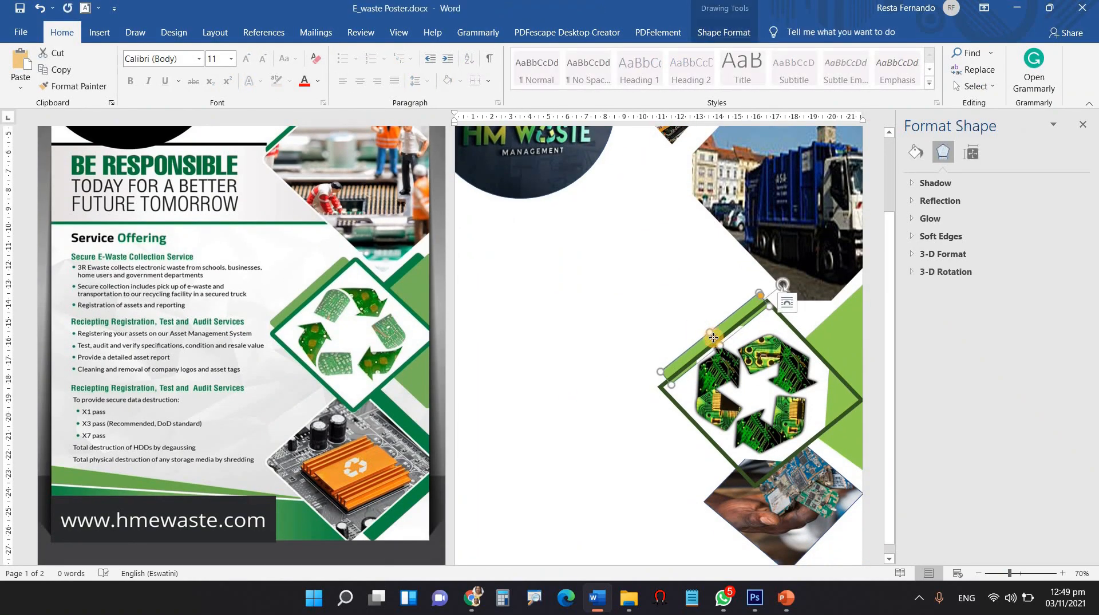
pyautogui.moveTo(713, 337); pyautogui.dragTo(705, 335)
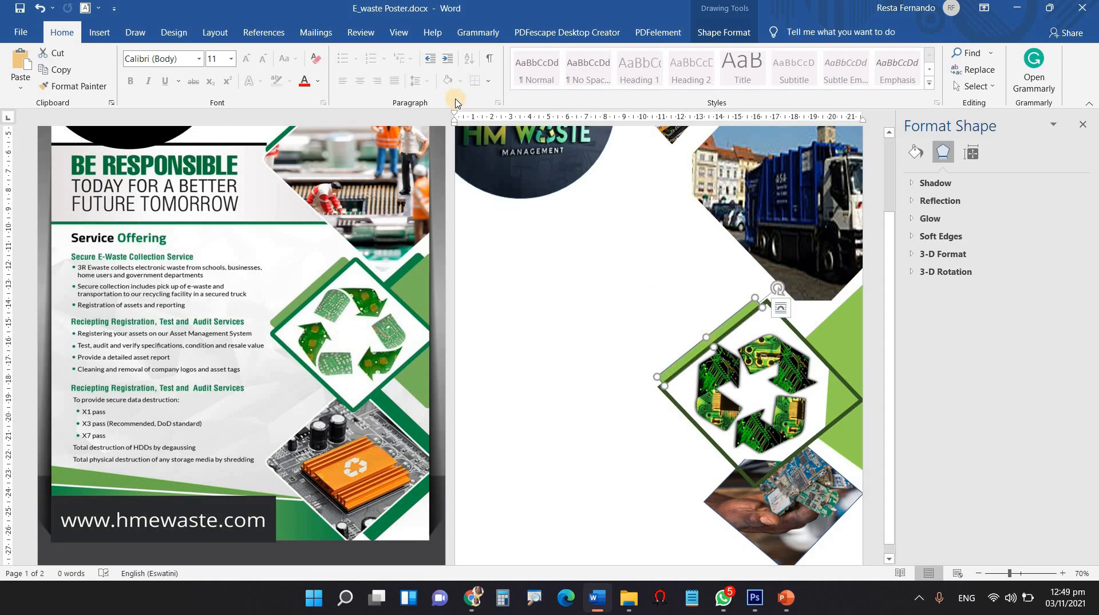
# - Remove the outline from the light green bar and widen it slightly to about 0.67 cm
pyautogui.click(724, 32)
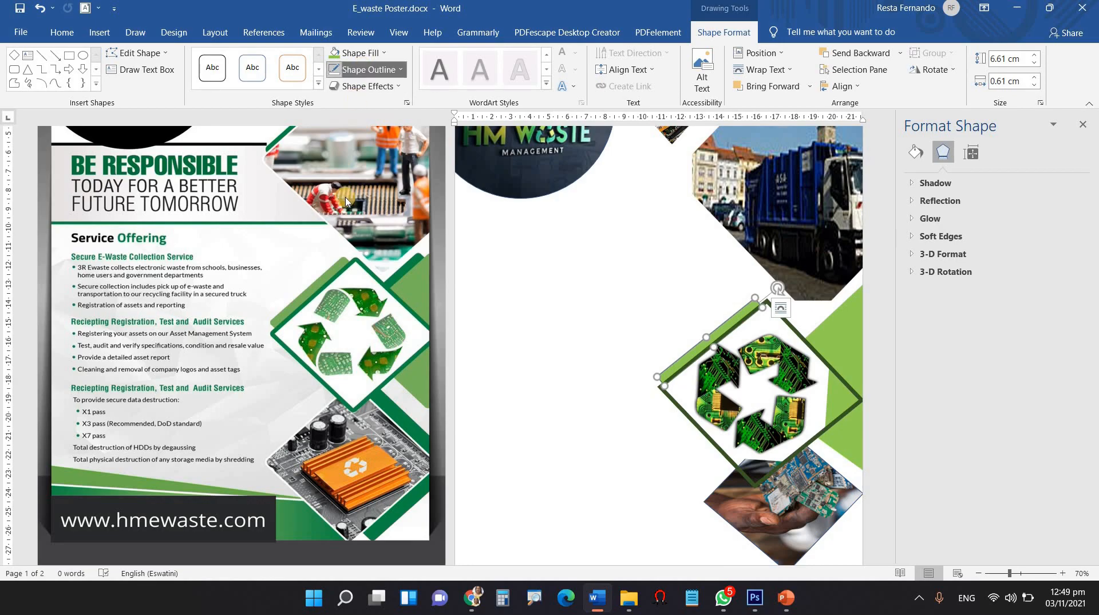
pyautogui.click(366, 69)
pyautogui.click(717, 337)
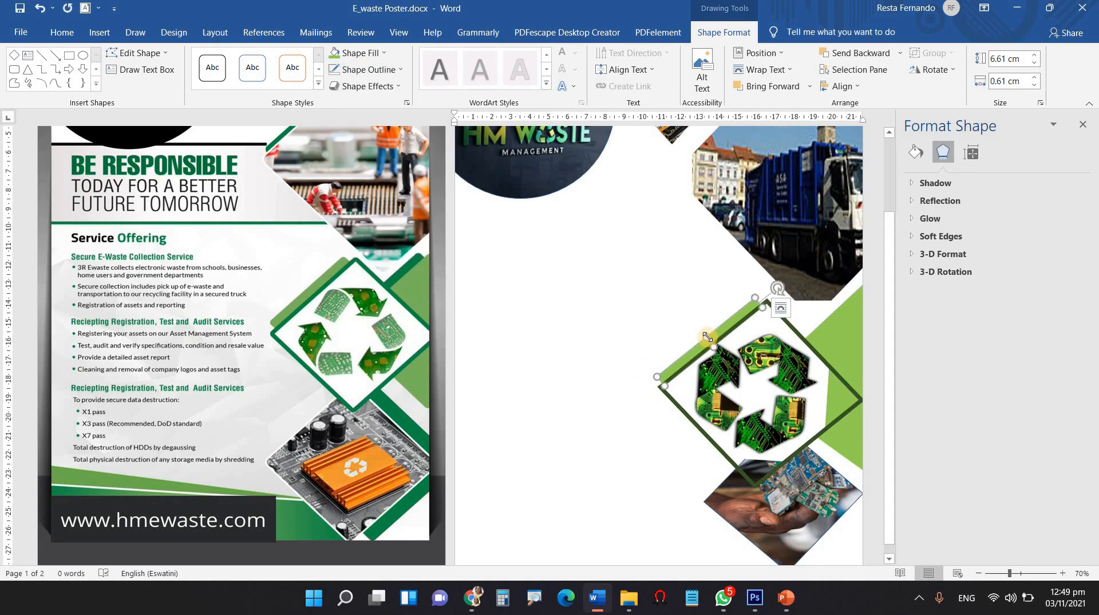
pyautogui.moveTo(707, 335); pyautogui.dragTo(707, 334)
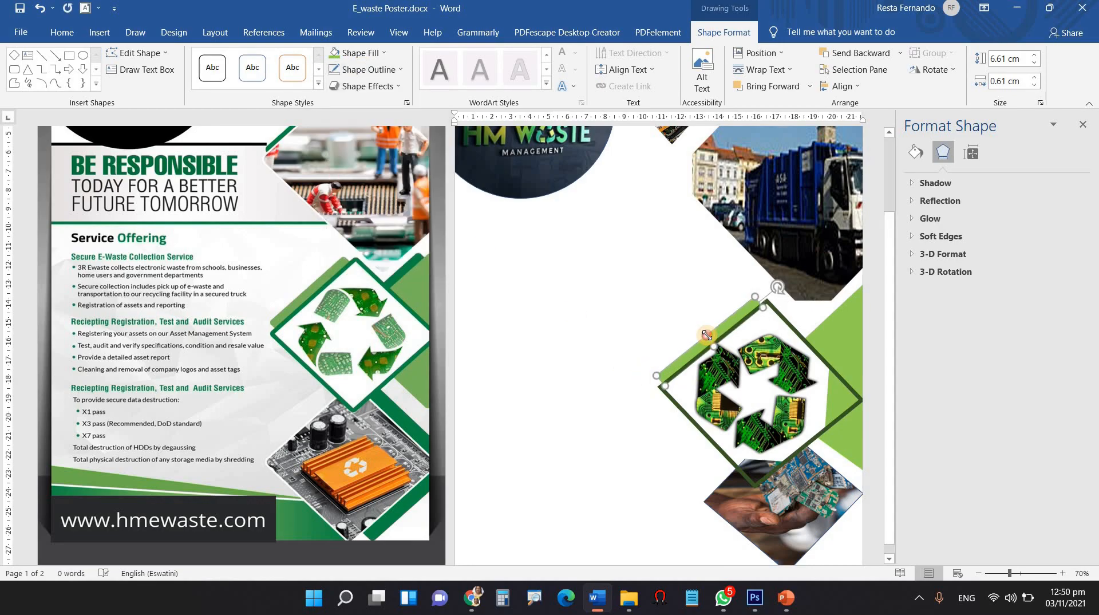
# - Darken the bar's fill to the custom green #72AF2F
pyautogui.click(387, 53)
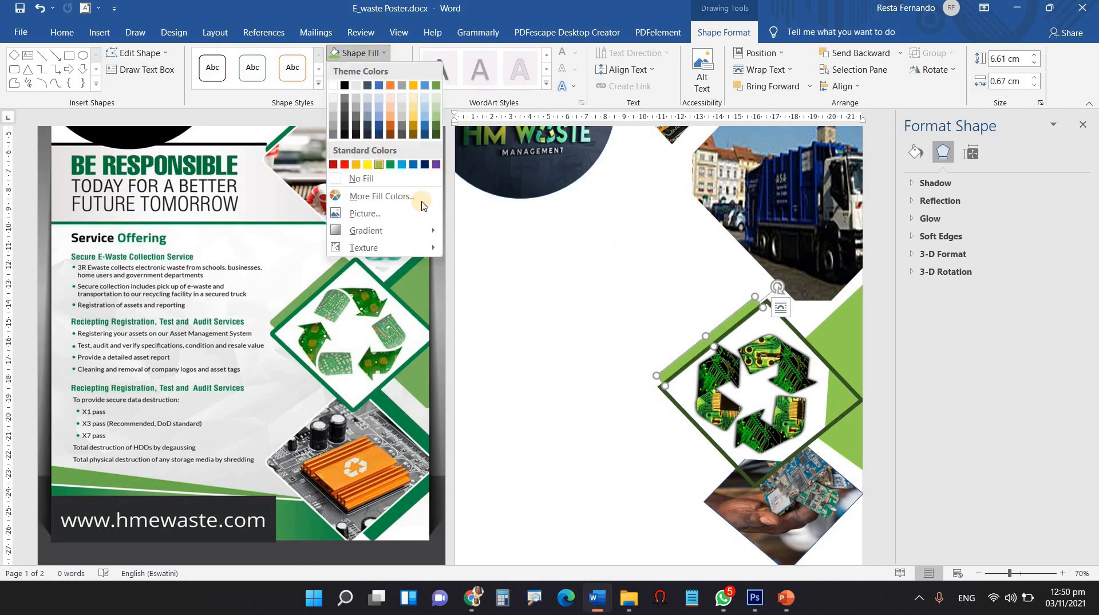
pyautogui.click(368, 197)
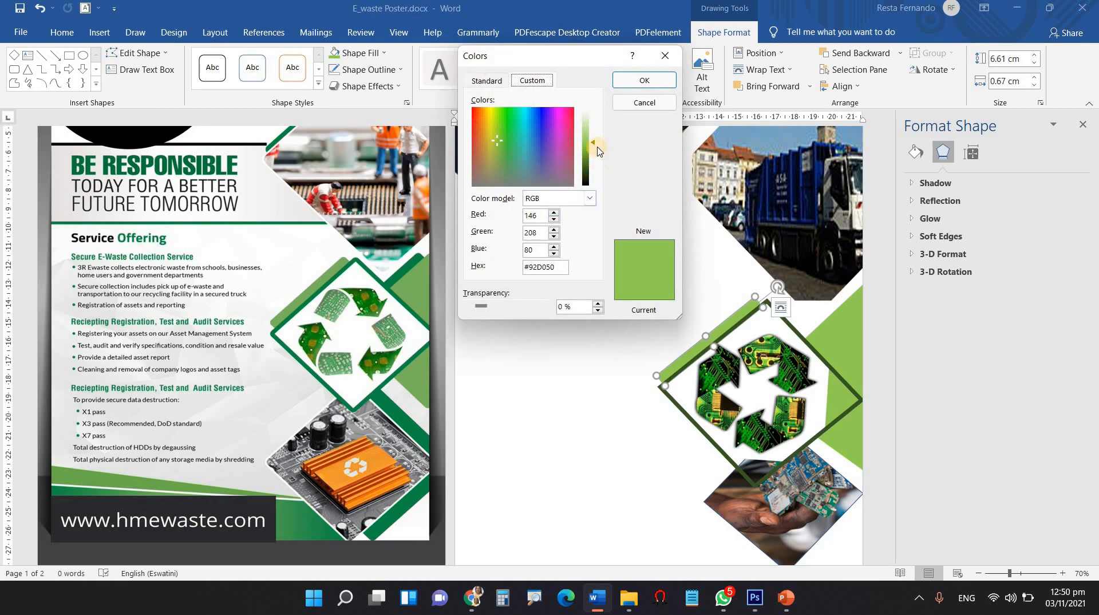
pyautogui.moveTo(594, 147); pyautogui.dragTo(594, 152)
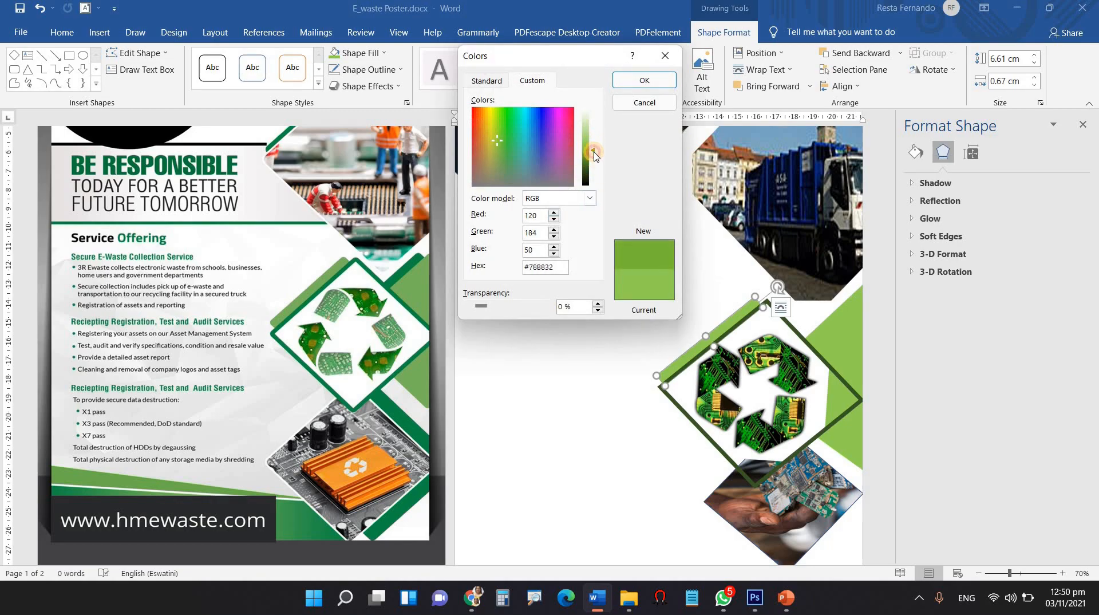
pyautogui.click(633, 80)
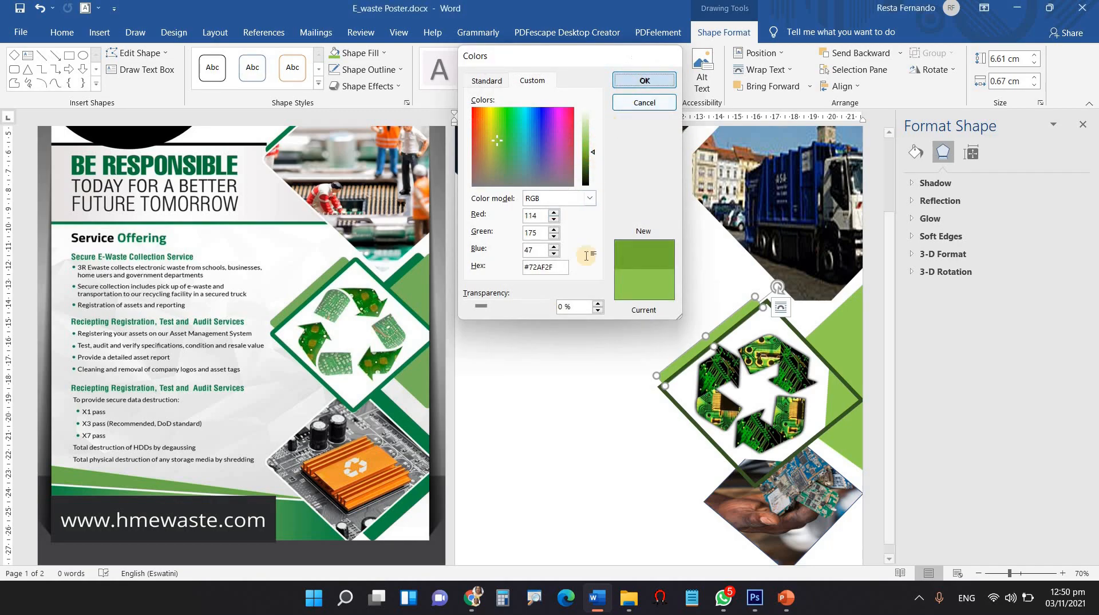
pyautogui.click(588, 309)
pyautogui.scroll(3, 588, 309)
pyautogui.scroll(-2, 587, 309)
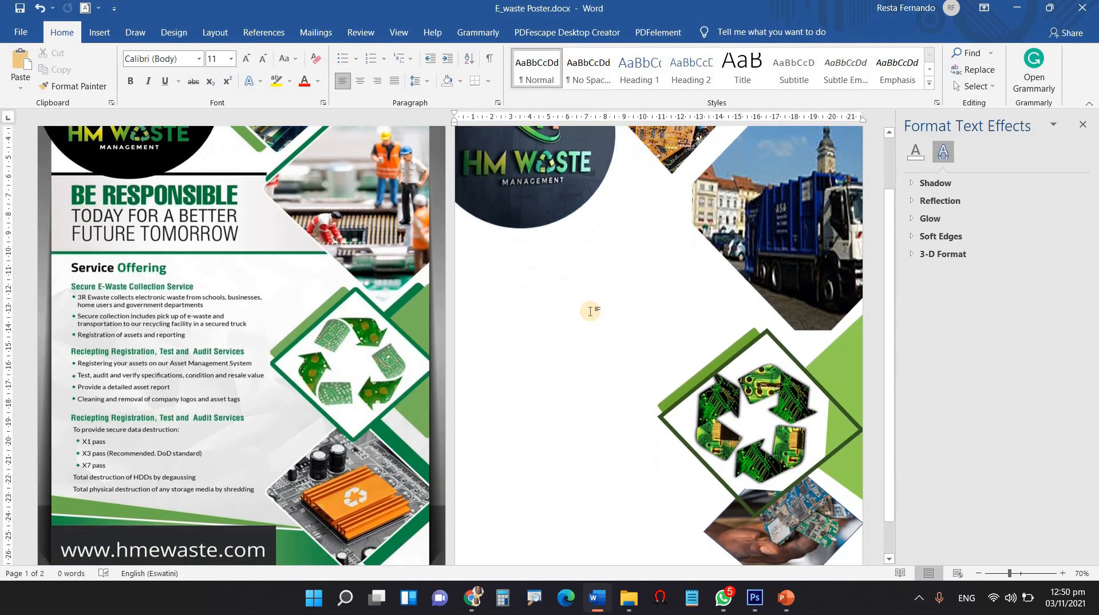
# - Duplicate the green bar and place the copy in the blank area beside the recycling diamond
pyautogui.click(706, 358)
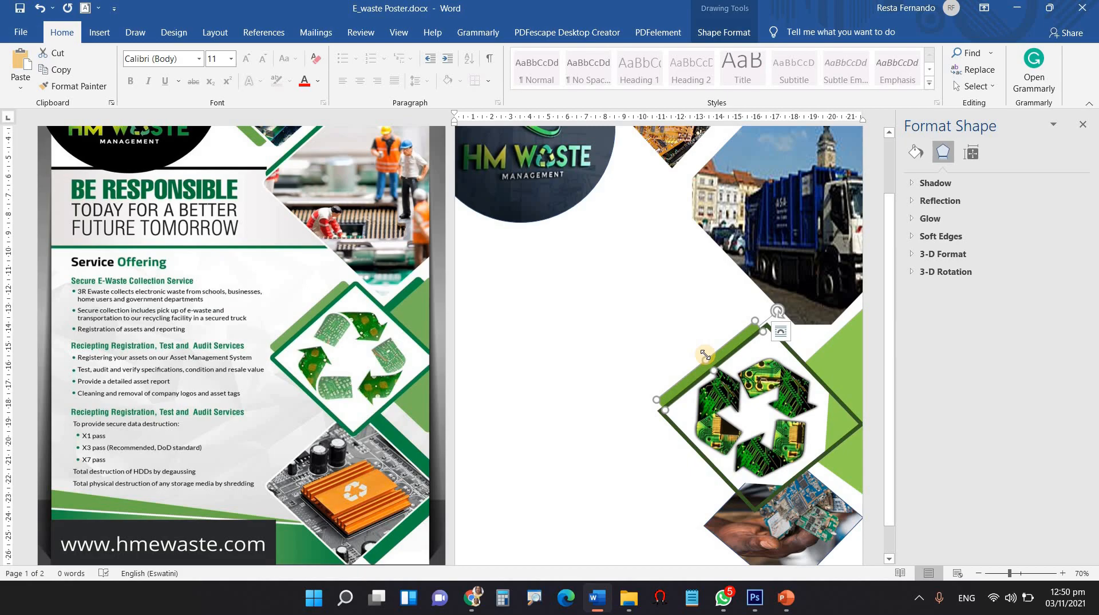
pyautogui.click(612, 349)
pyautogui.scroll(3, 613, 349)
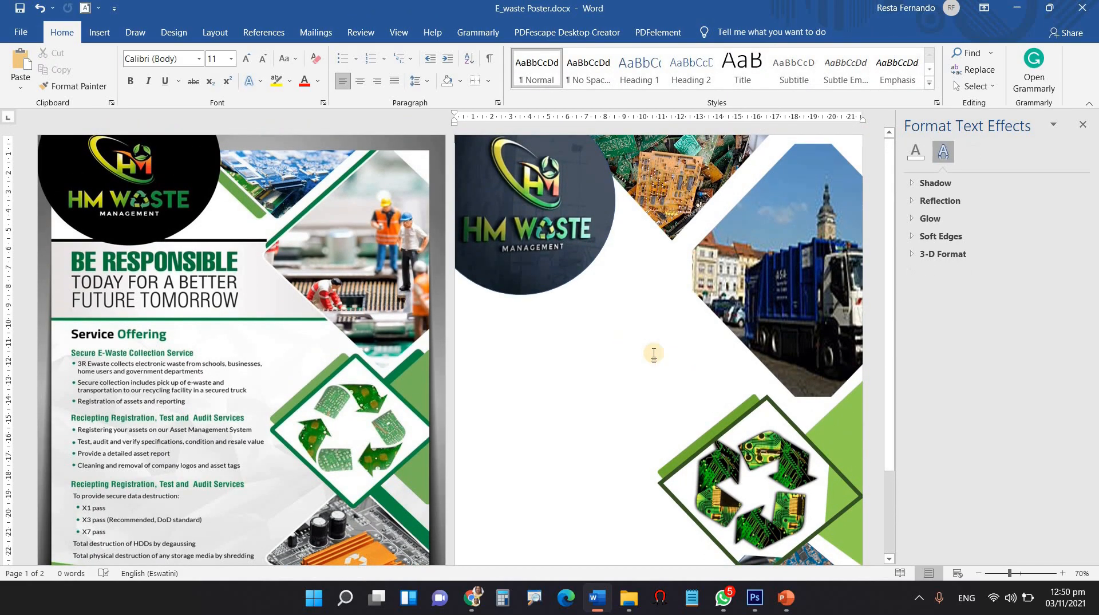
pyautogui.scroll(-3, 657, 352)
pyautogui.click(694, 341)
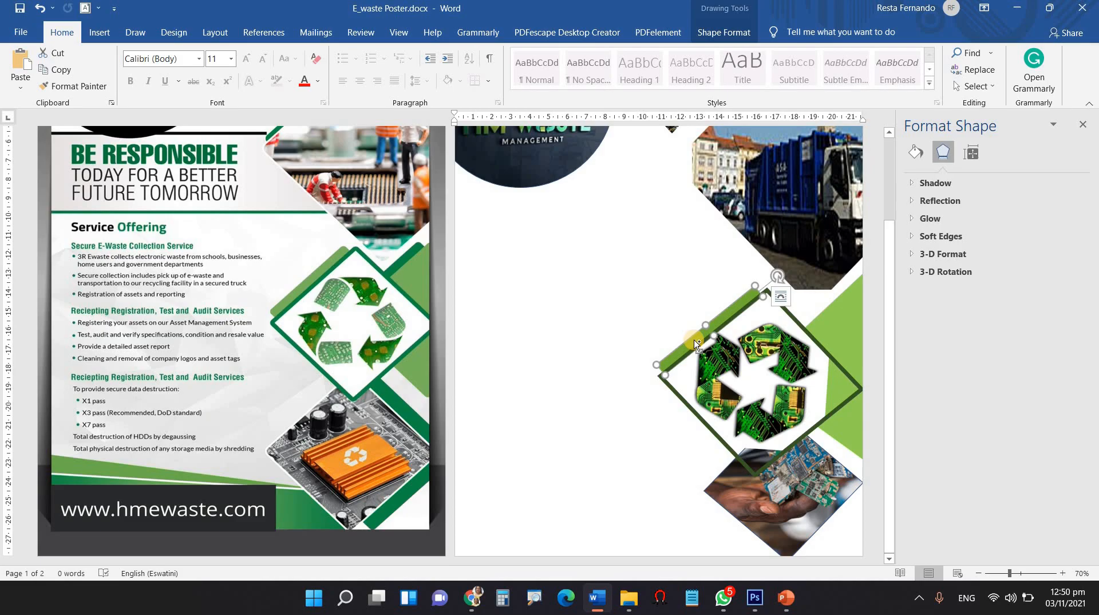
pyautogui.press('ctrl')
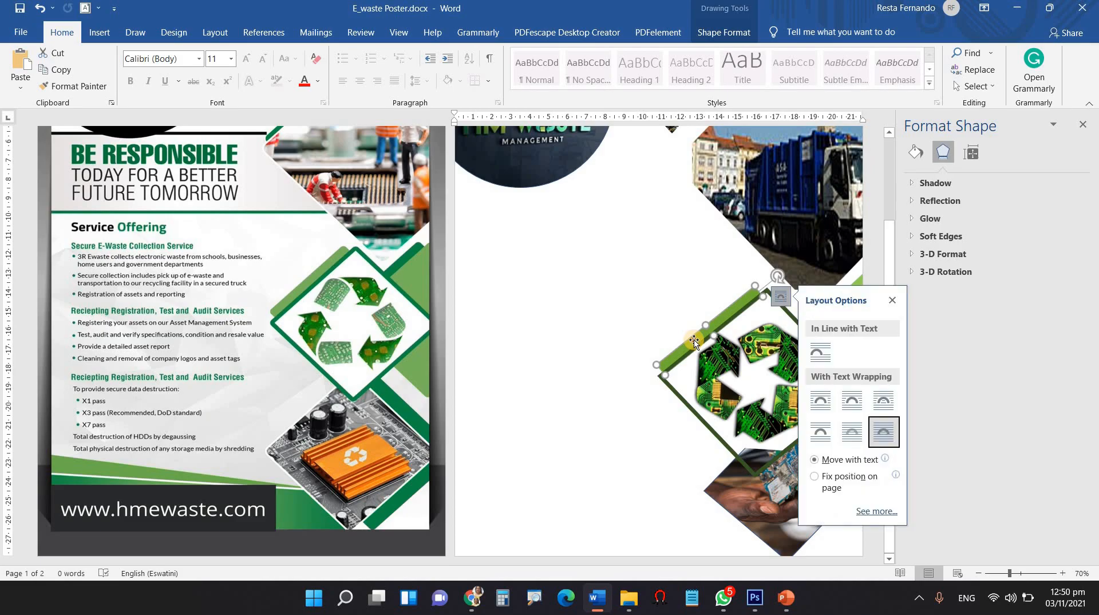
pyautogui.click(634, 317)
pyautogui.scroll(3, 701, 433)
pyautogui.moveTo(701, 438); pyautogui.dragTo(570, 372)
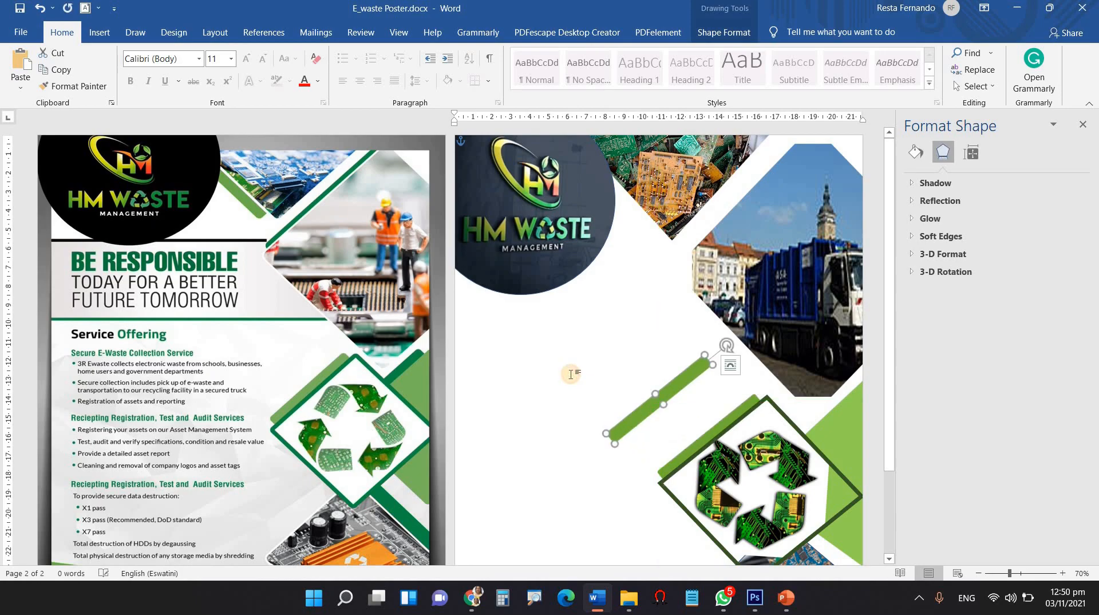
pyautogui.click(569, 369)
pyautogui.scroll(-3, 654, 329)
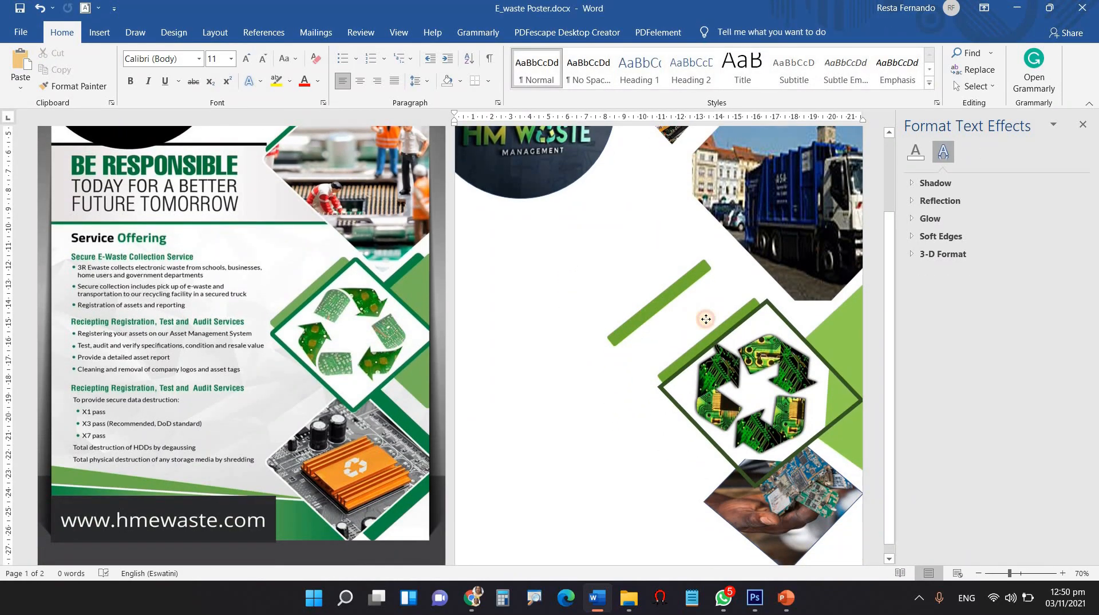
# - Send the copied bar to the back at the recycling diamond's upper-right edge and size it to about 6.75 cm by 0.54 cm
pyautogui.moveTo(706, 319); pyautogui.dragTo(779, 356)
pyautogui.rightClick(779, 356)
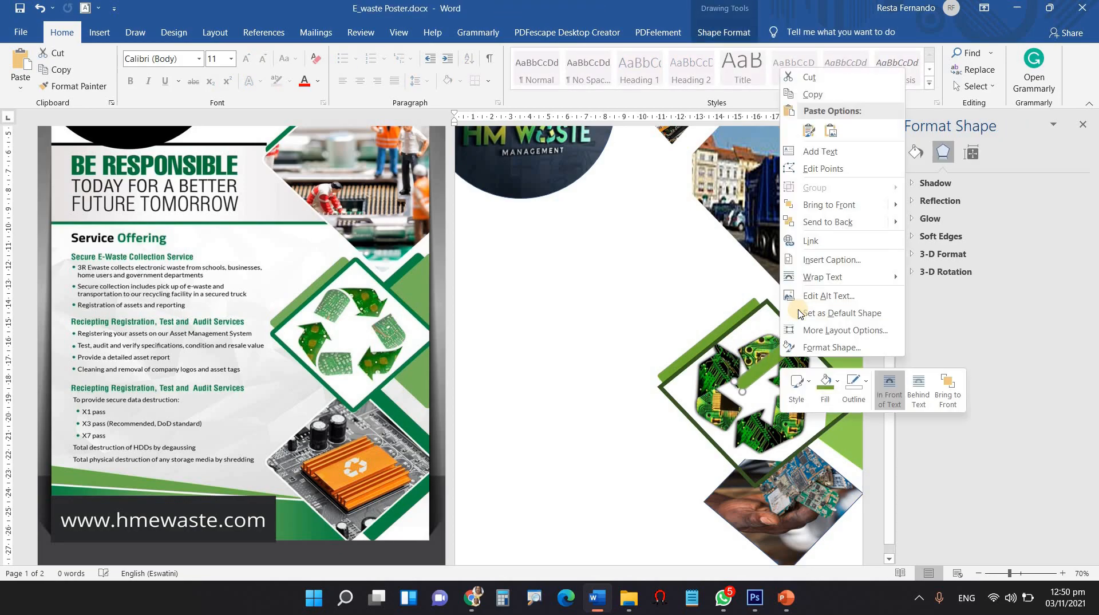
pyautogui.click(824, 226)
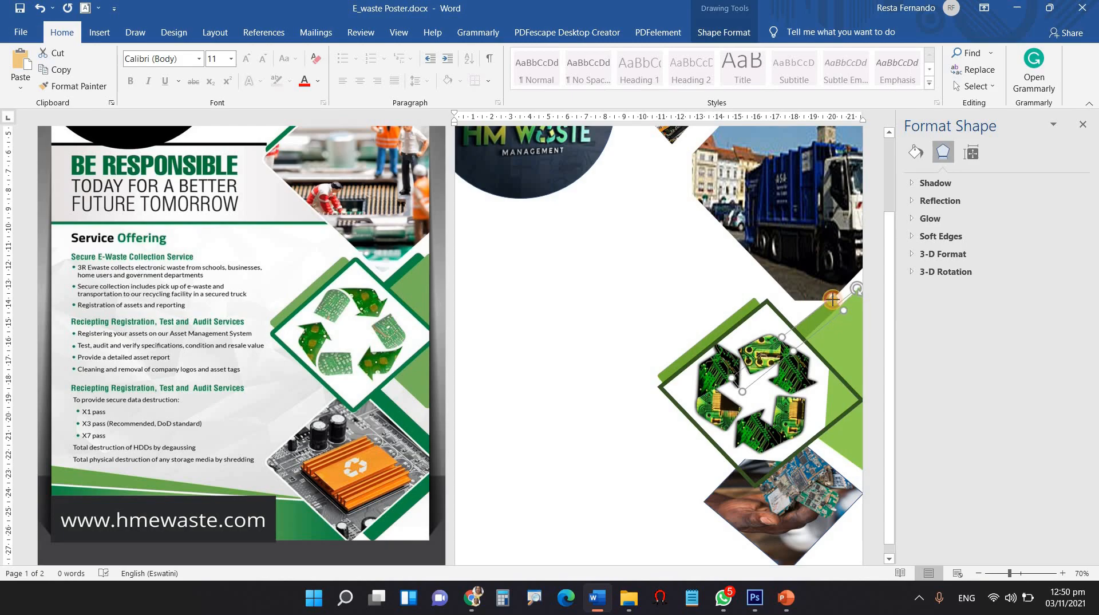
pyautogui.moveTo(854, 291); pyautogui.dragTo(852, 288)
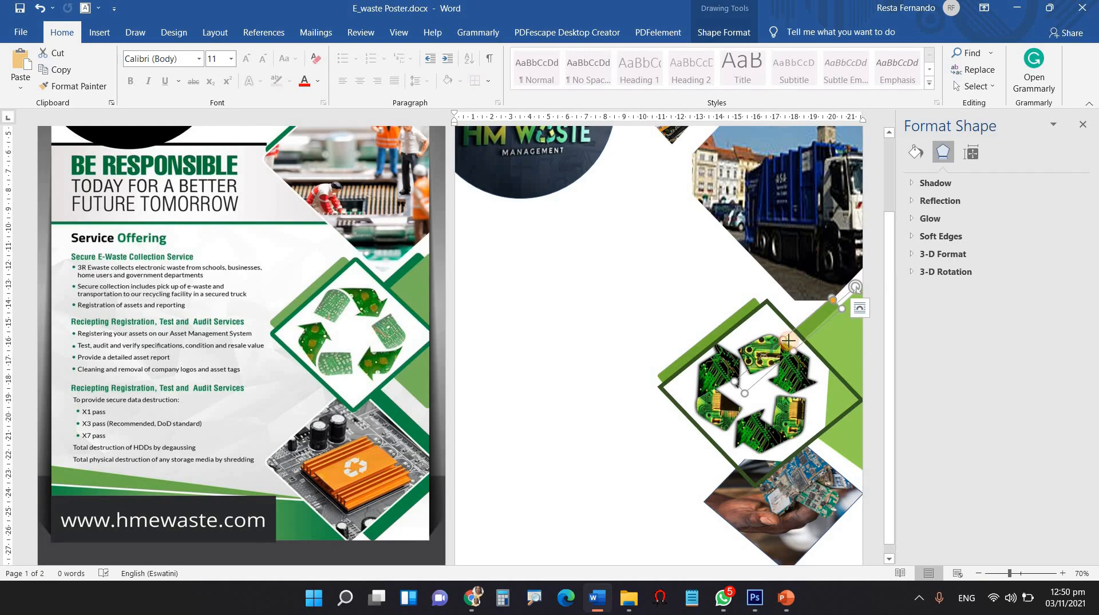
pyautogui.moveTo(788, 340); pyautogui.dragTo(789, 343)
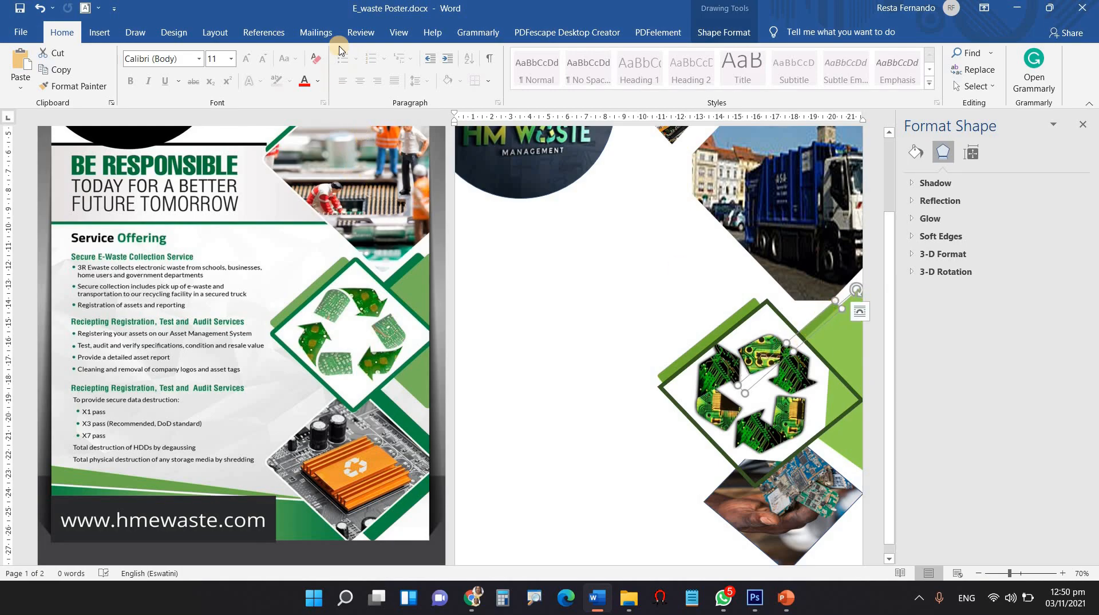
# - Give the copied bar at the diamond's upper-right edge a darker custom green fill, about #5C8E26
pyautogui.click(735, 34)
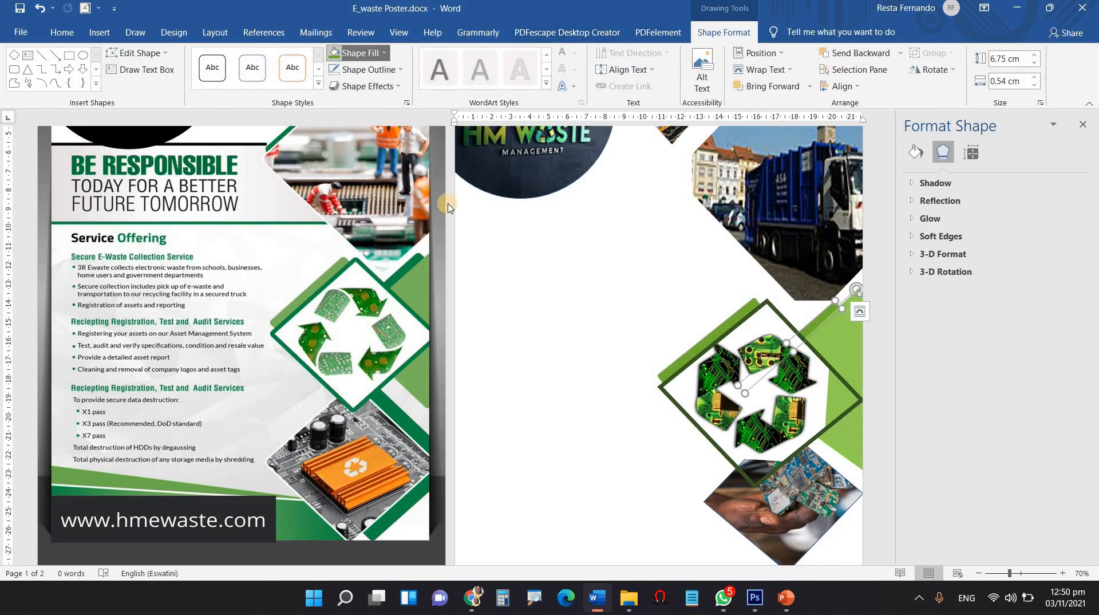
pyautogui.click(382, 224)
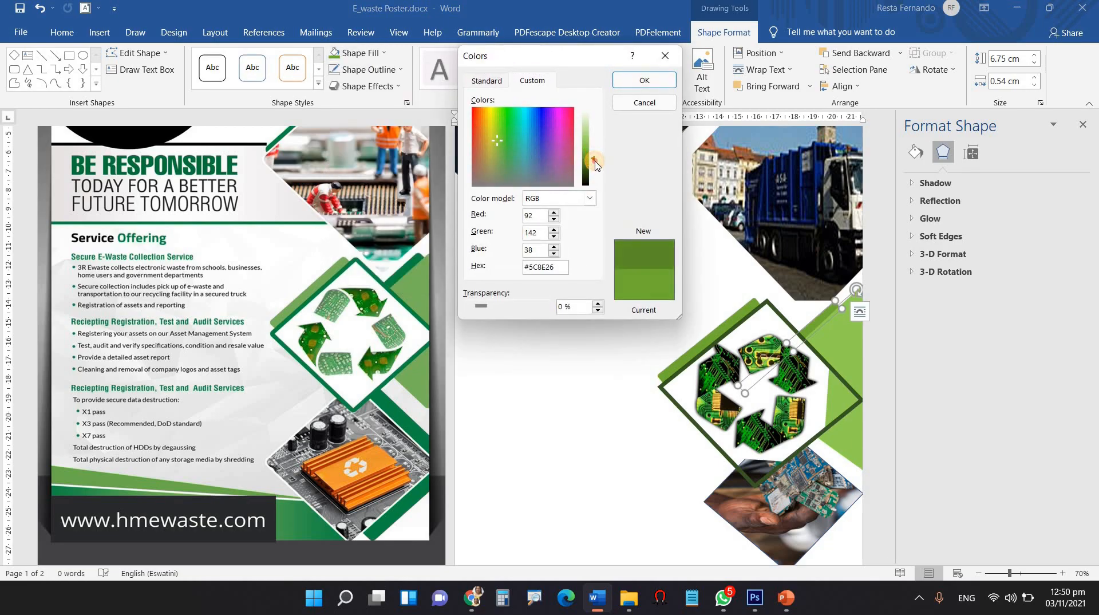
pyautogui.click(644, 80)
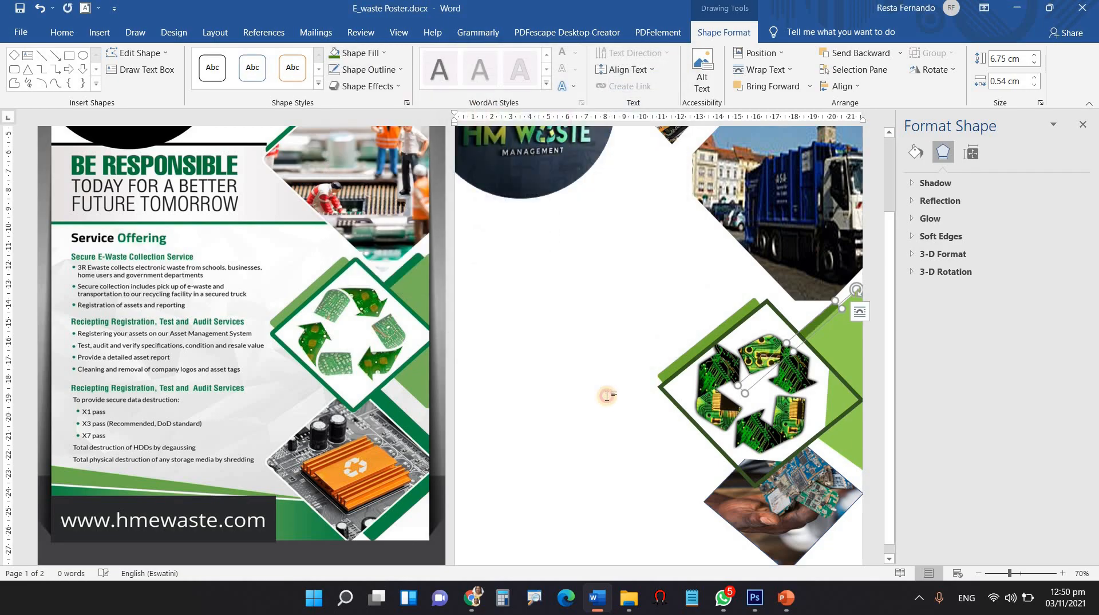
pyautogui.click(606, 395)
# - Paste another green bar, rotate it to slope down to the right, and send it to the back at the recycling diamond's lower-right edge
pyautogui.scroll(-3, 772, 455)
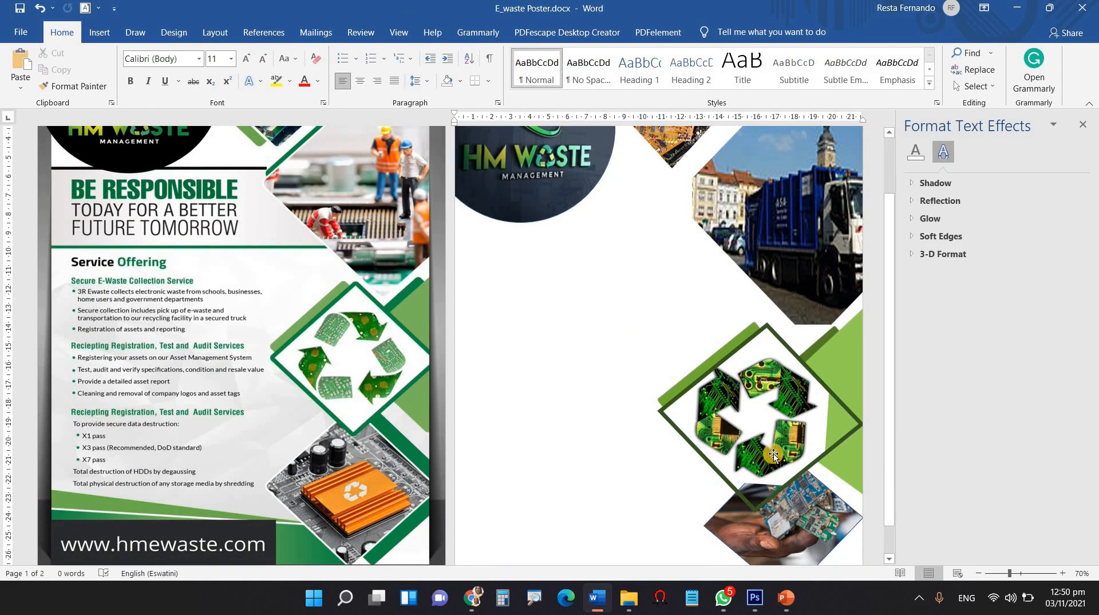
pyautogui.scroll(-1, 774, 452)
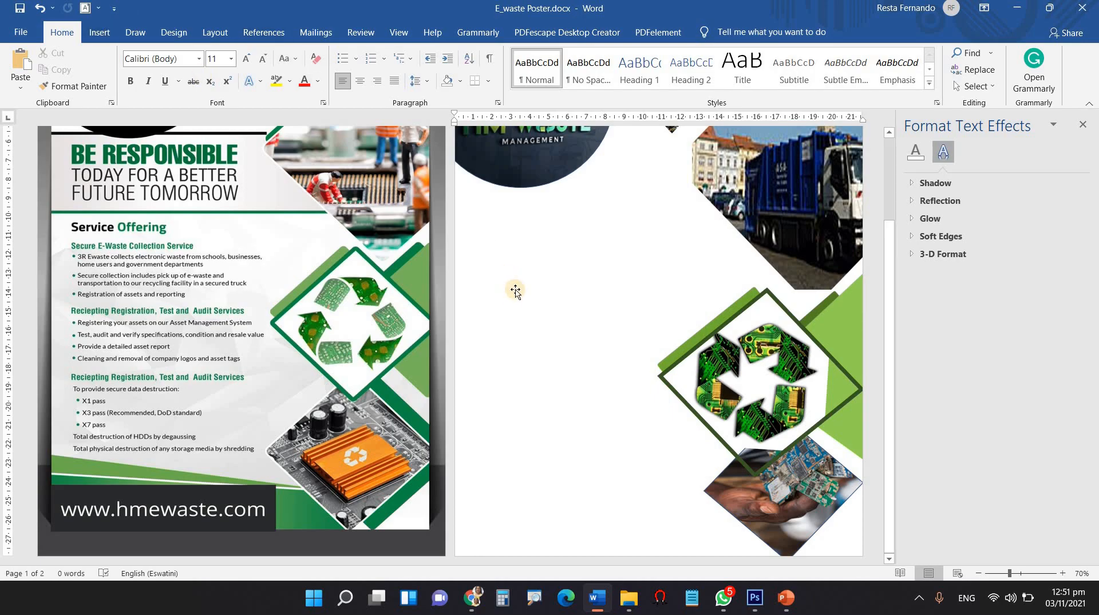
pyautogui.hotkey('ctrl', 'v')
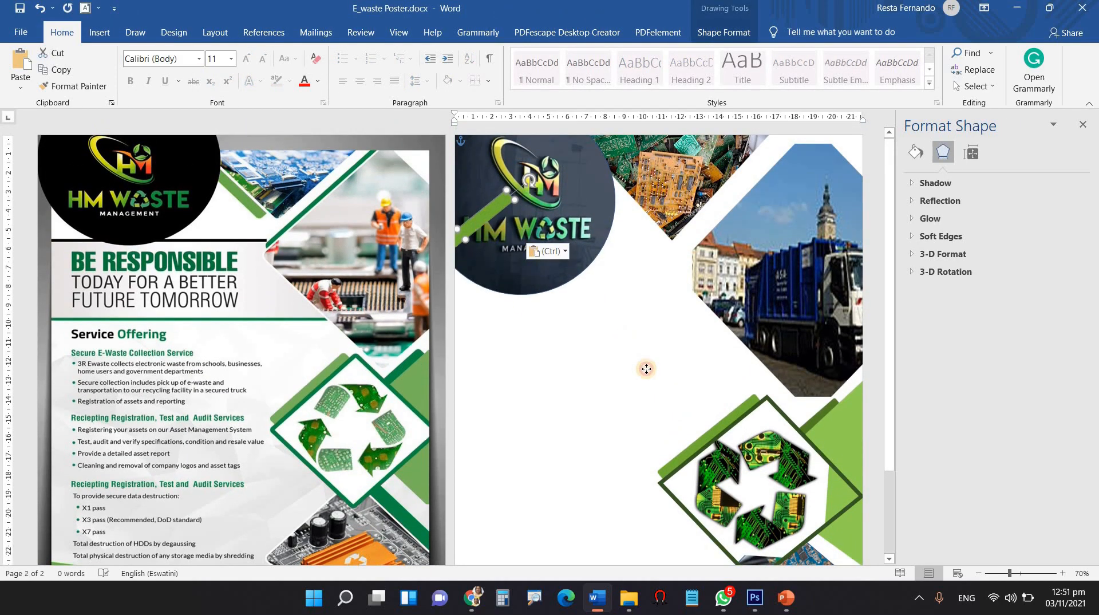
pyautogui.moveTo(646, 368); pyautogui.dragTo(652, 372)
pyautogui.scroll(-3, 653, 372)
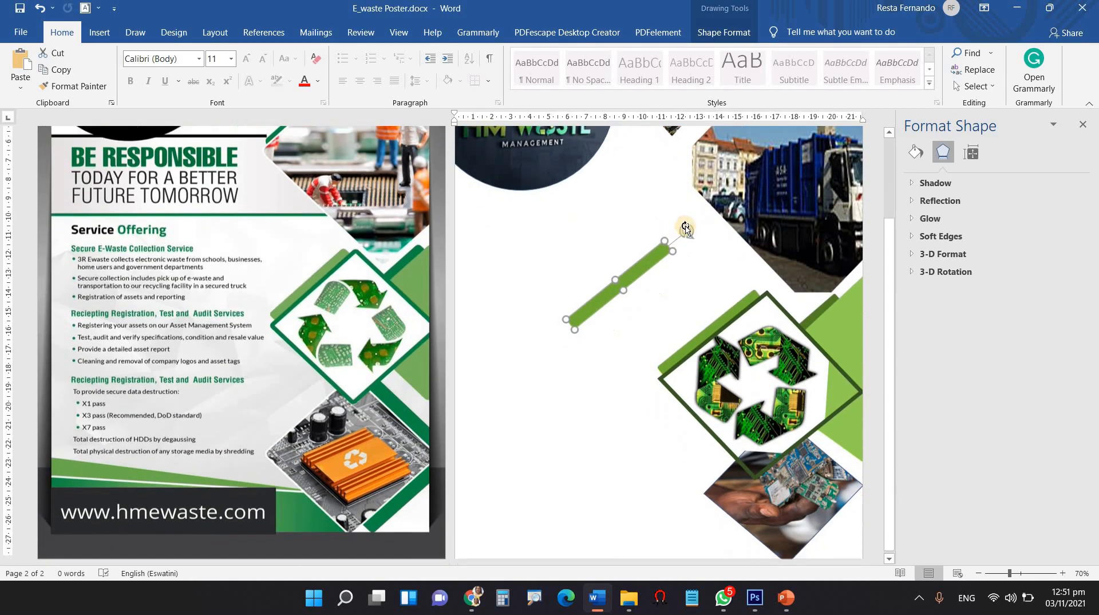
pyautogui.moveTo(686, 232); pyautogui.dragTo(551, 229)
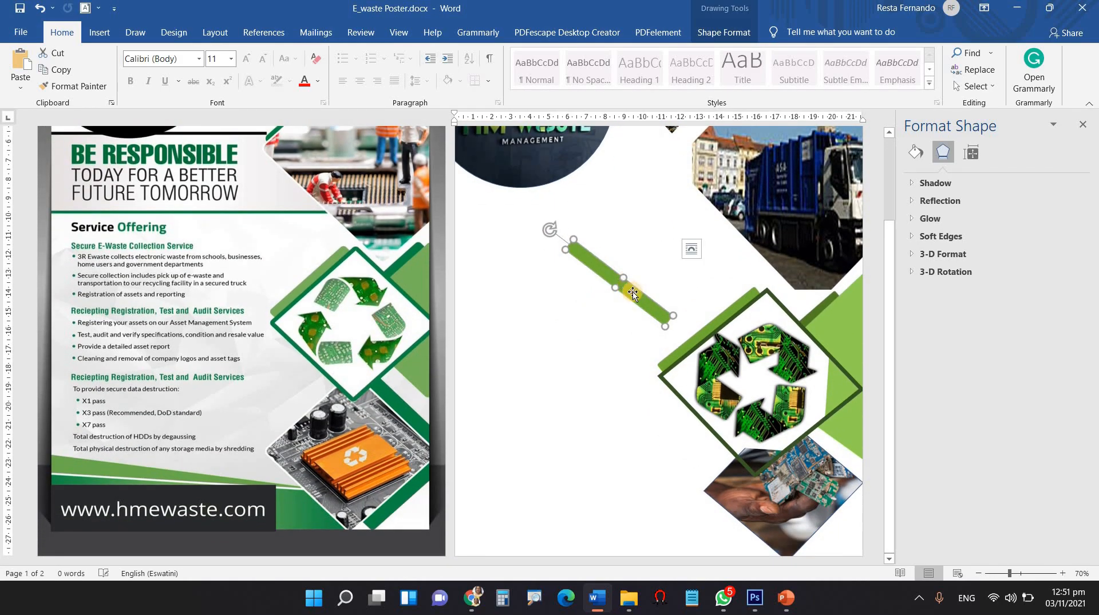
pyautogui.moveTo(629, 289); pyautogui.dragTo(853, 453)
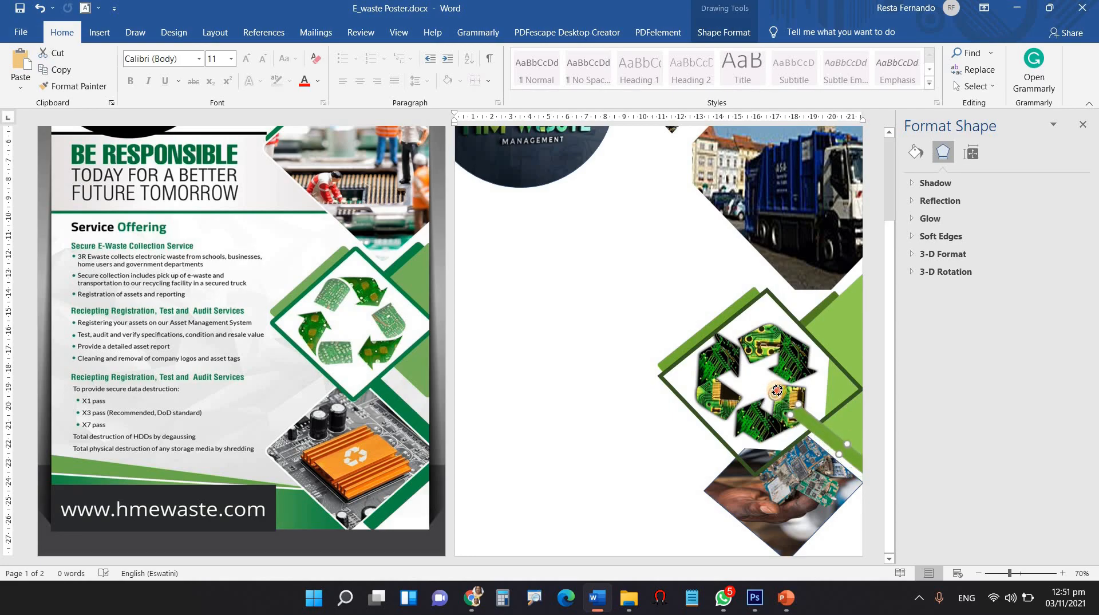
pyautogui.rightClick(816, 431)
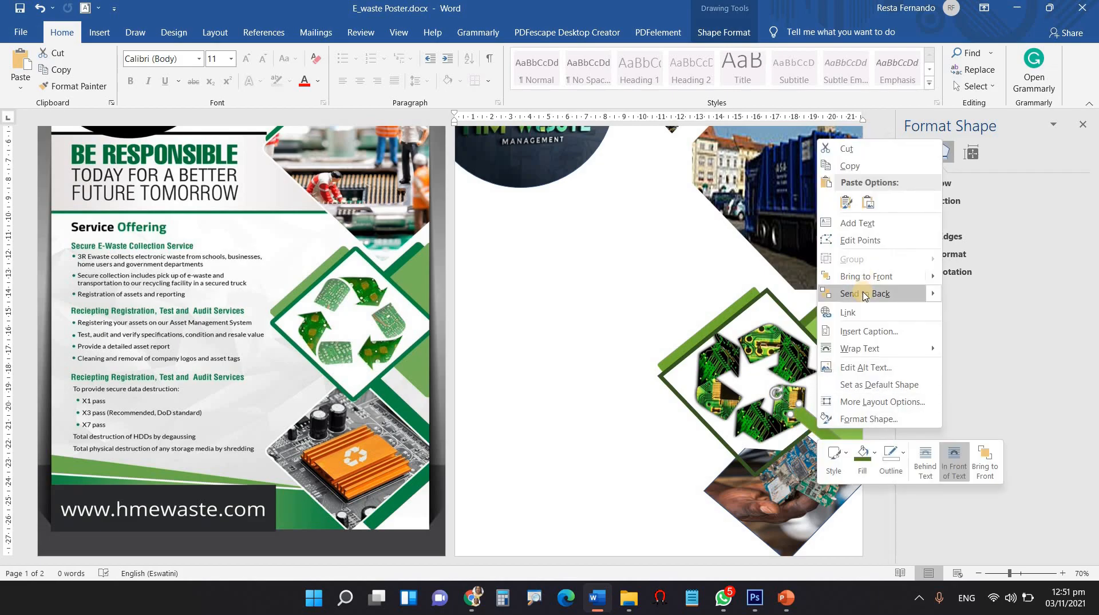
pyautogui.click(856, 289)
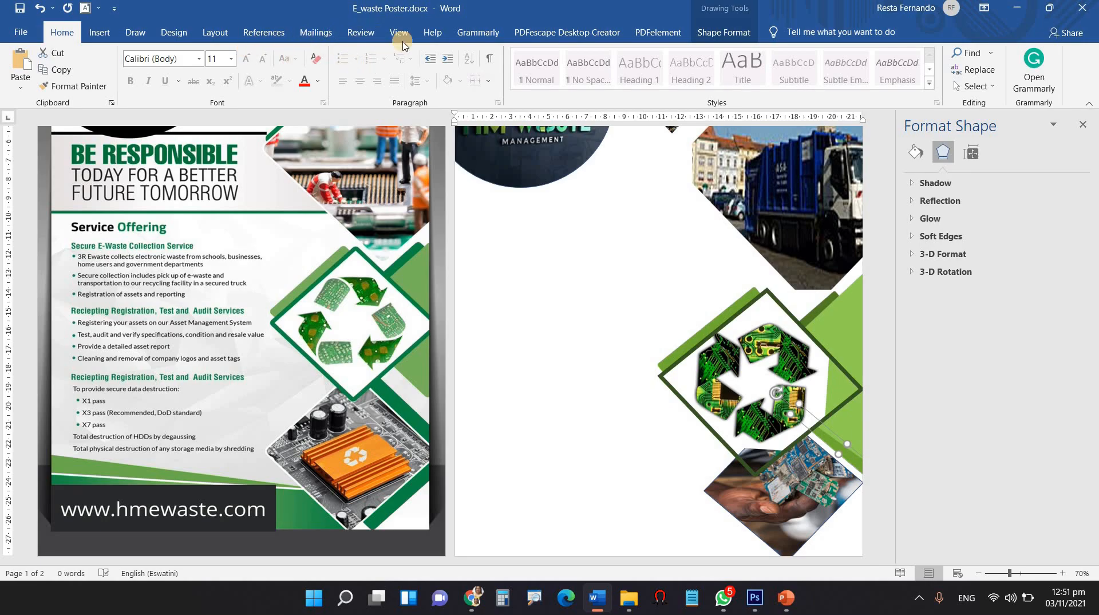
pyautogui.click(736, 34)
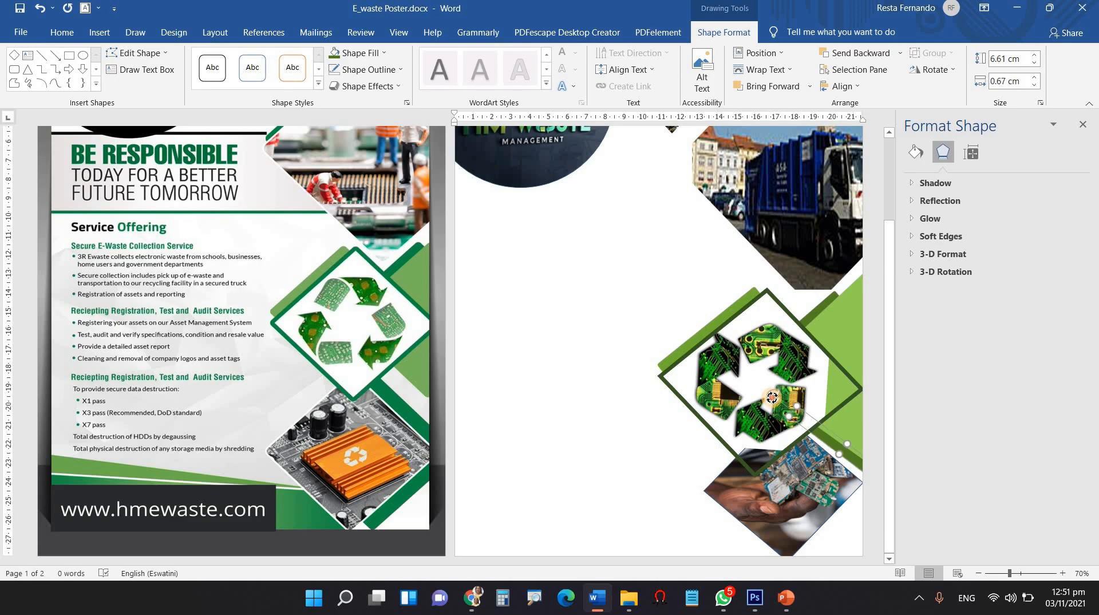
pyautogui.click(652, 491)
pyautogui.scroll(4, 664, 467)
pyautogui.scroll(-3, 665, 466)
pyautogui.scroll(-1, 665, 466)
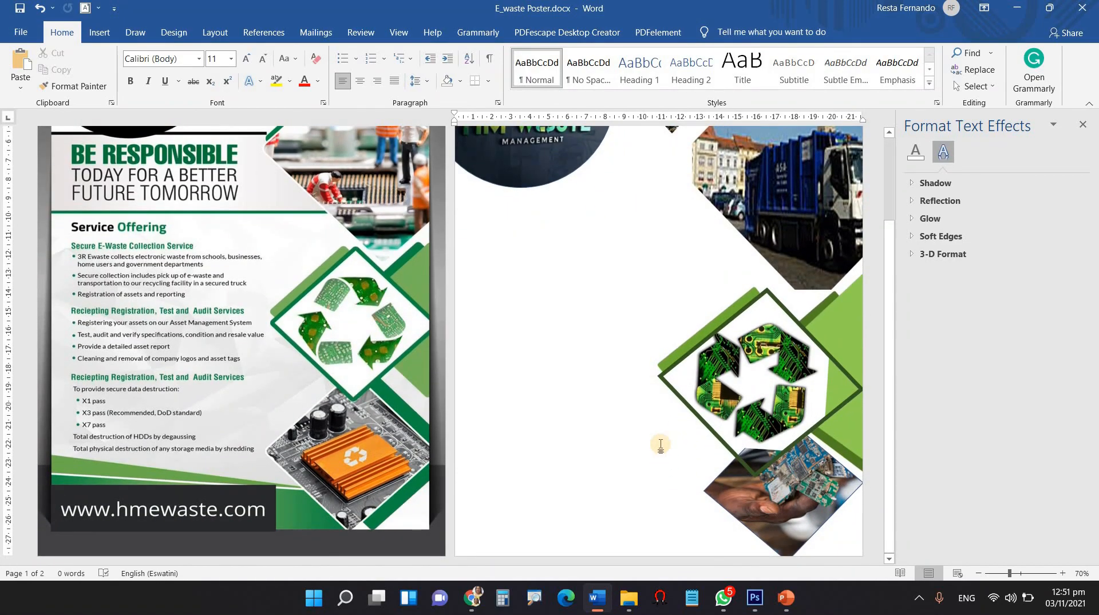
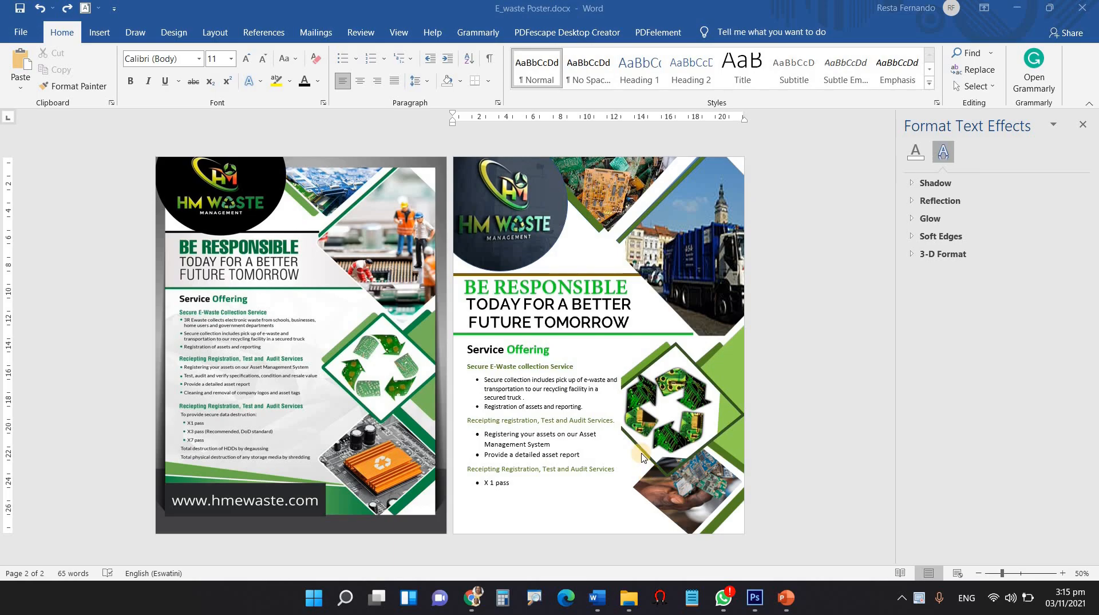
# - Insert the green landscape picture with clouds and swallows, 99335b46f5dd57b23ab8f0735bd8960c.jpg, from the Downloads folder
pyautogui.click(102, 33)
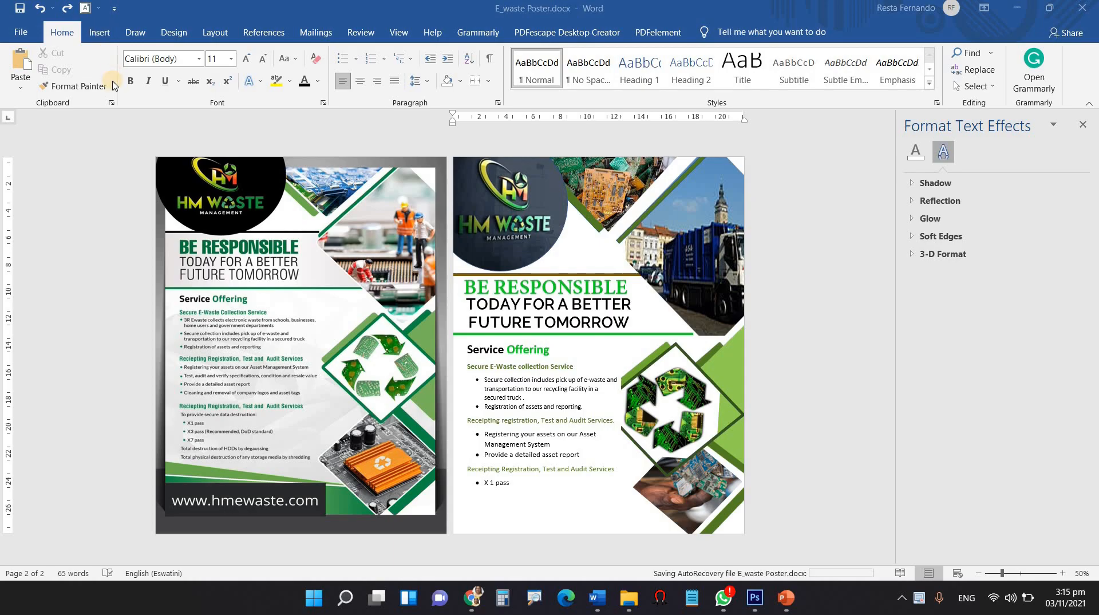
pyautogui.click(104, 33)
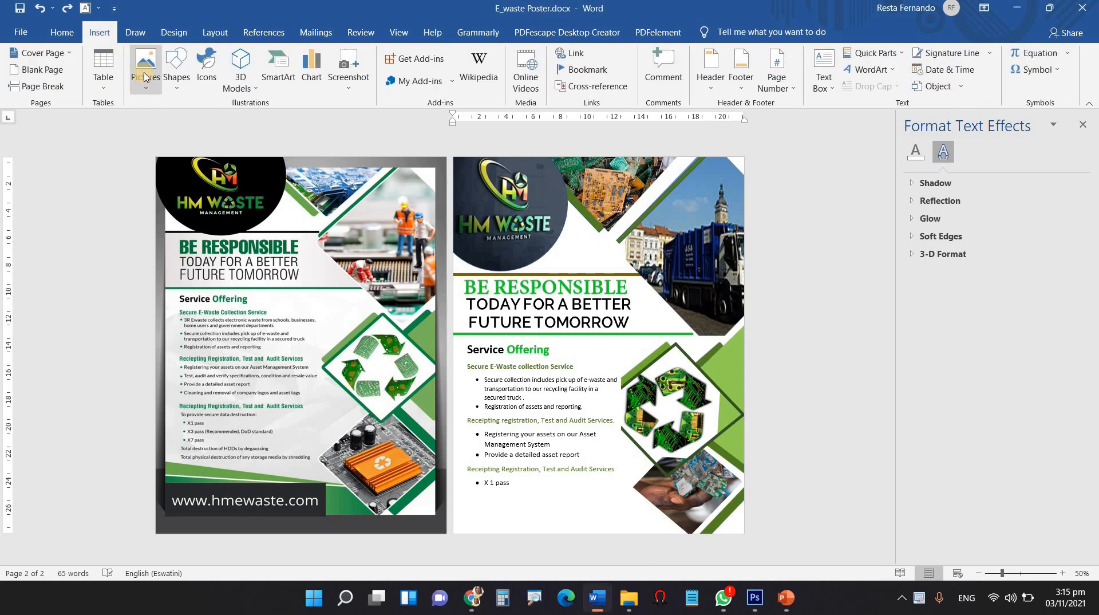
pyautogui.click(146, 76)
pyautogui.click(181, 125)
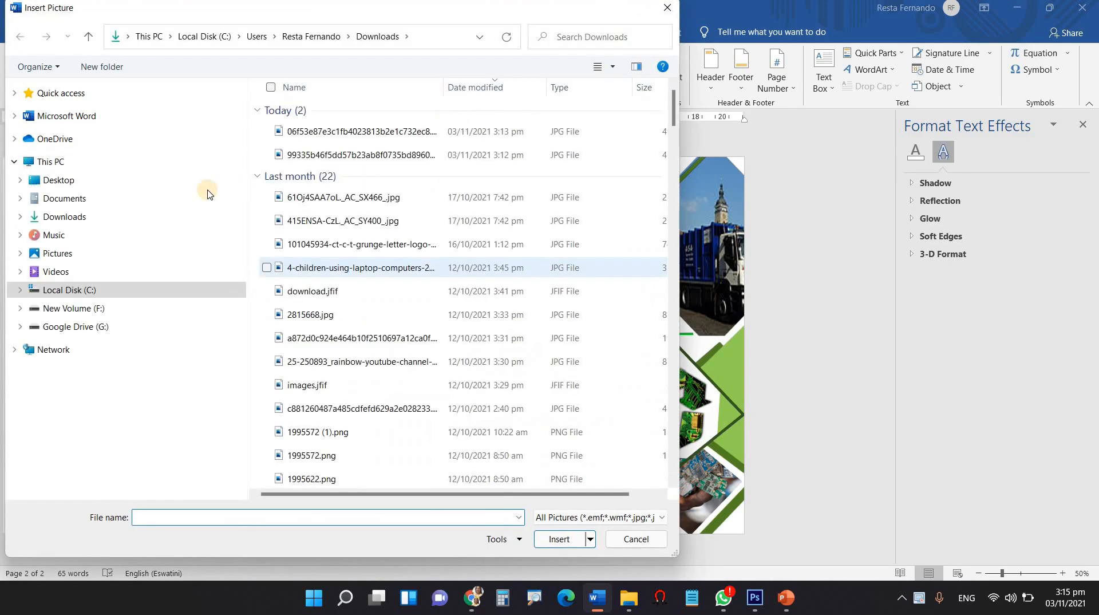
pyautogui.click(68, 217)
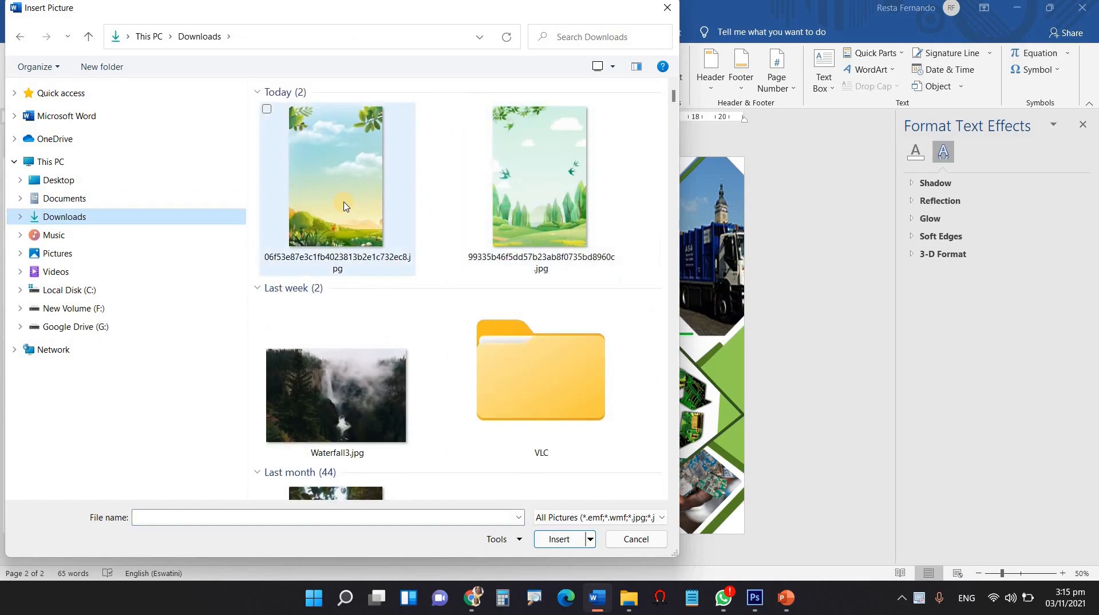
pyautogui.click(538, 189)
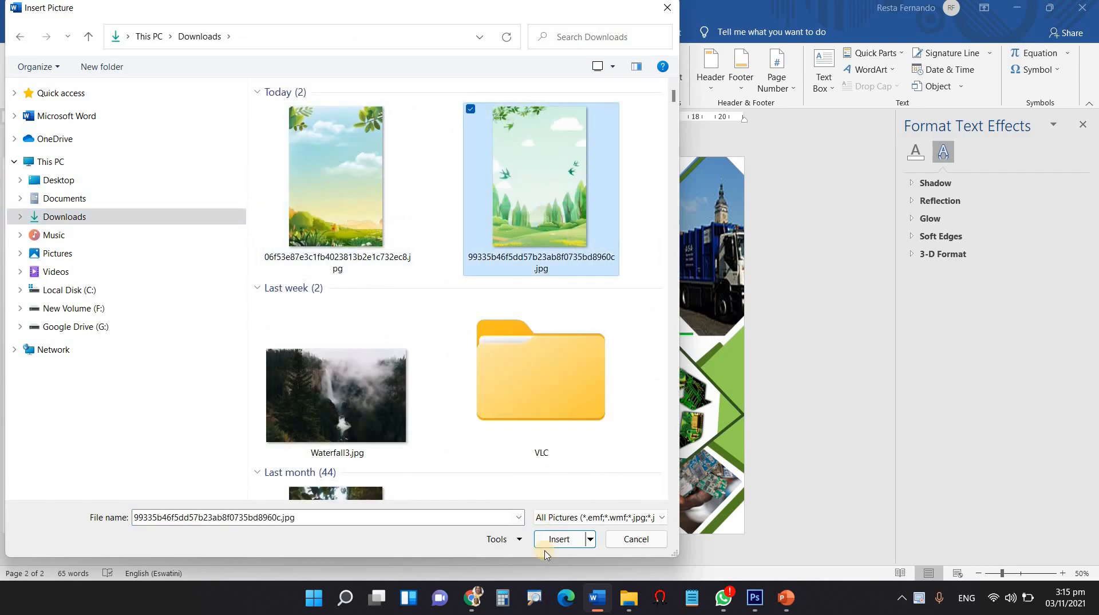
pyautogui.click(559, 540)
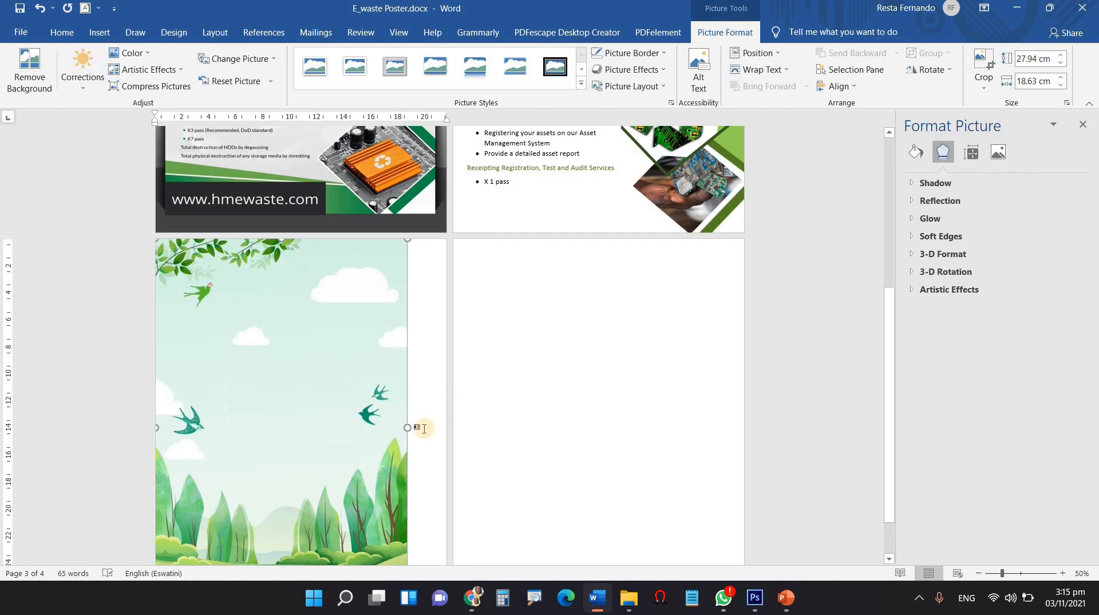
# - Widen the landscape picture to about 21.68 cm to span the page and set its text wrapping to Behind Text
pyautogui.moveTo(408, 426); pyautogui.dragTo(448, 459)
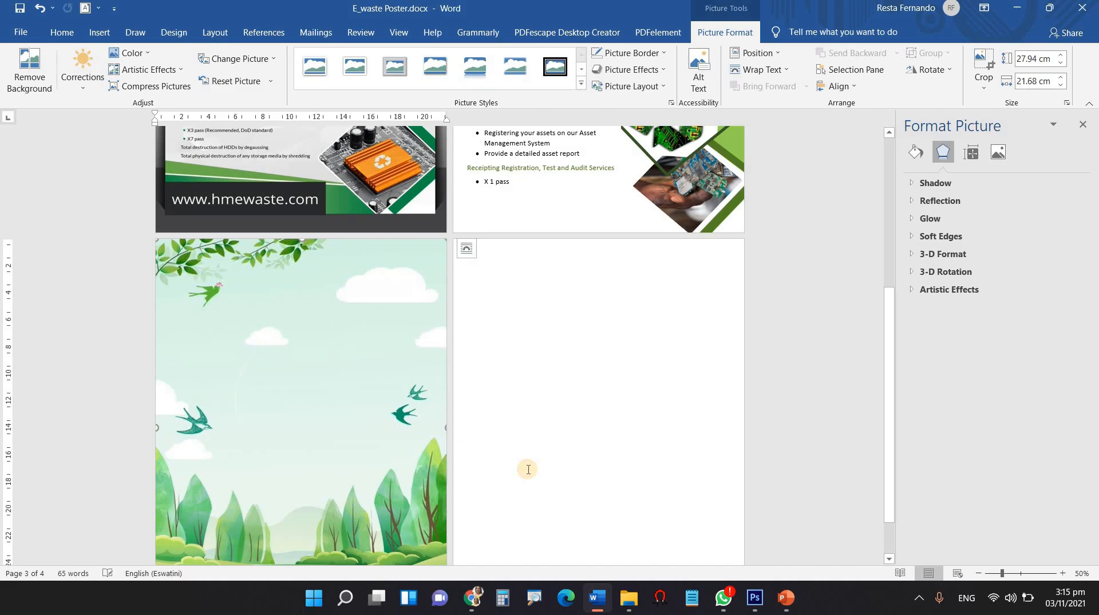
pyautogui.scroll(-2, 527, 465)
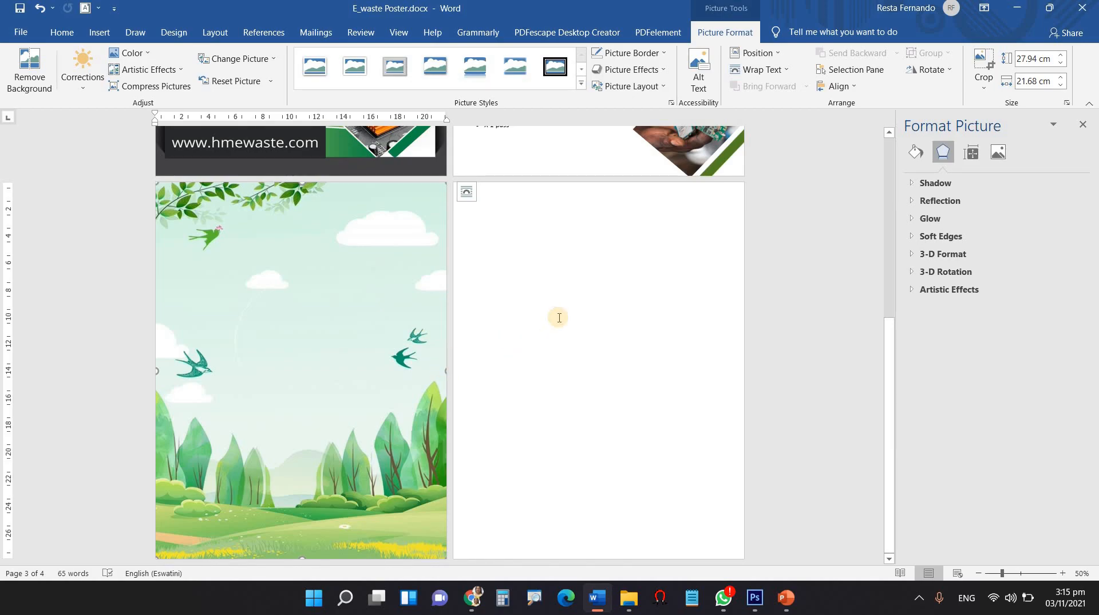
pyautogui.scroll(2, 278, 327)
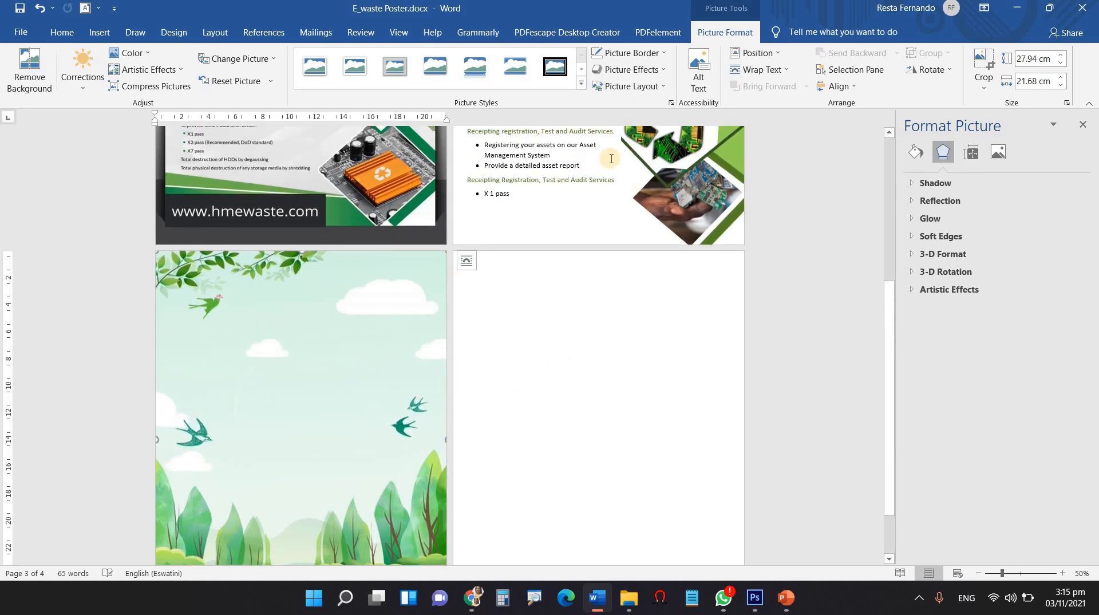
pyautogui.click(786, 70)
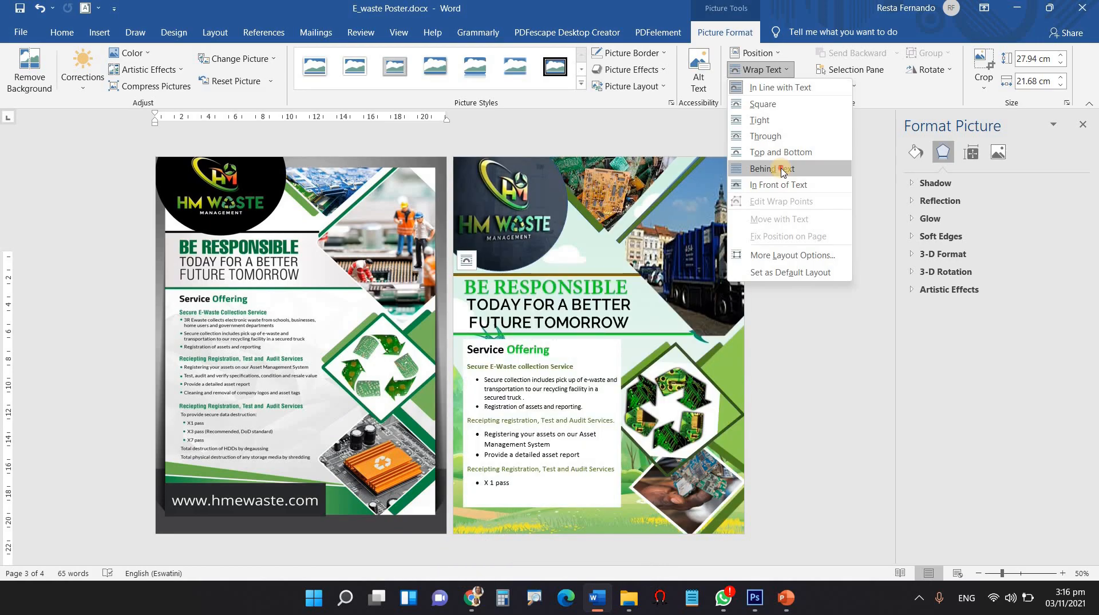
pyautogui.click(781, 169)
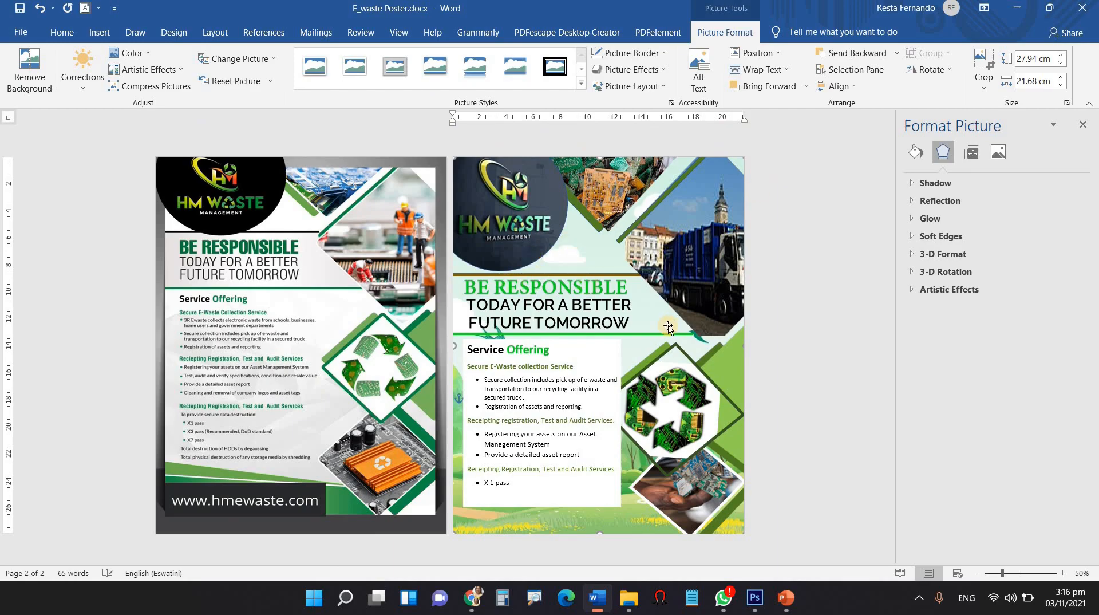
# - Remove the fill from the Service Offering text box and move it closer to the page's left edge
pyautogui.click(598, 353)
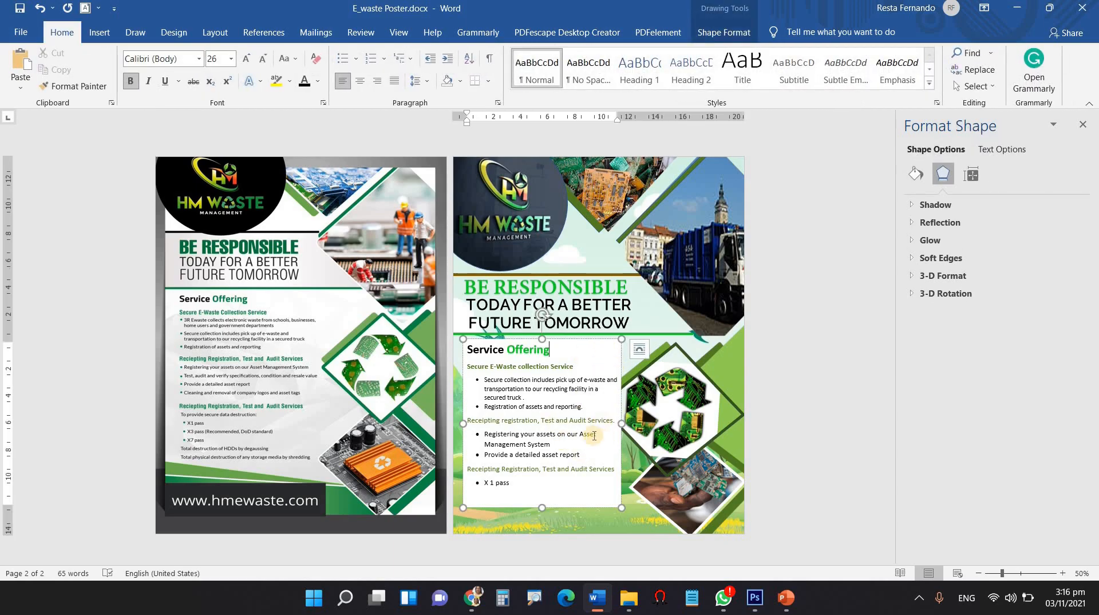
pyautogui.click(725, 33)
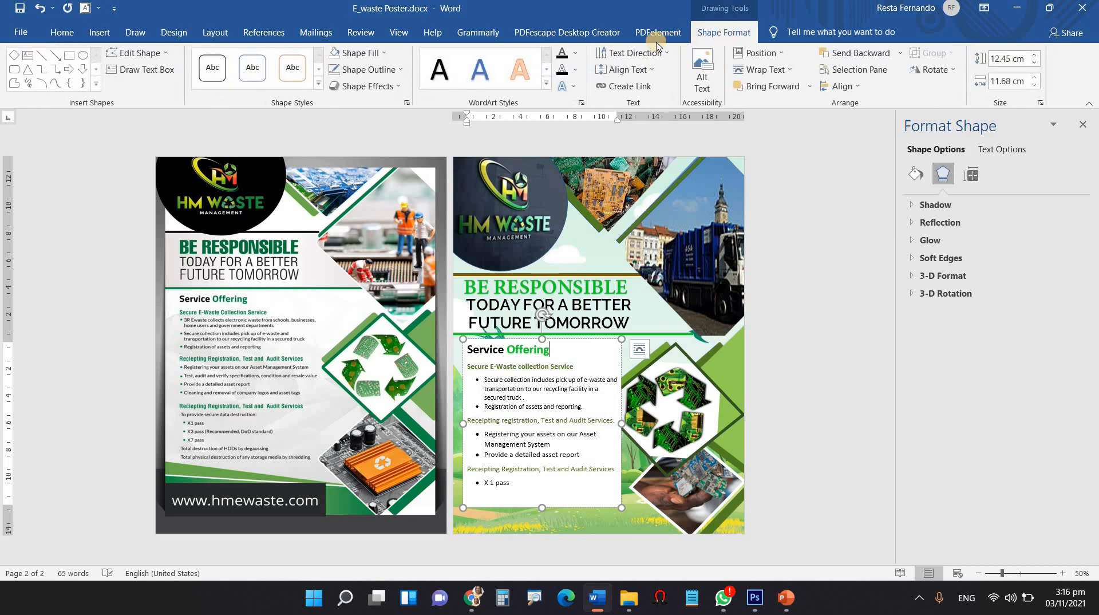
pyautogui.click(381, 56)
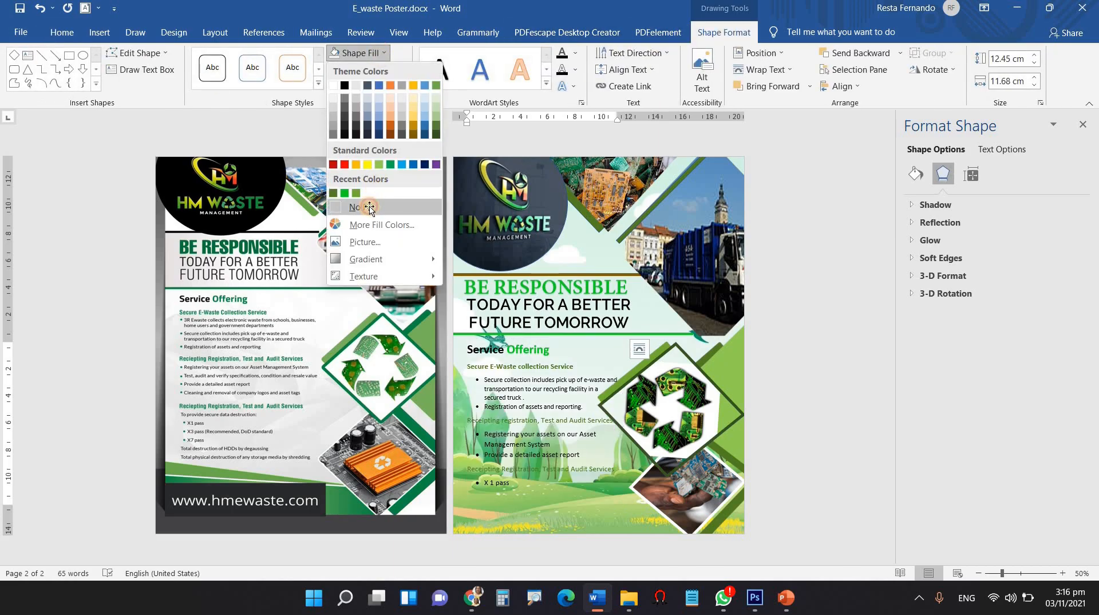
pyautogui.click(369, 206)
pyautogui.click(849, 424)
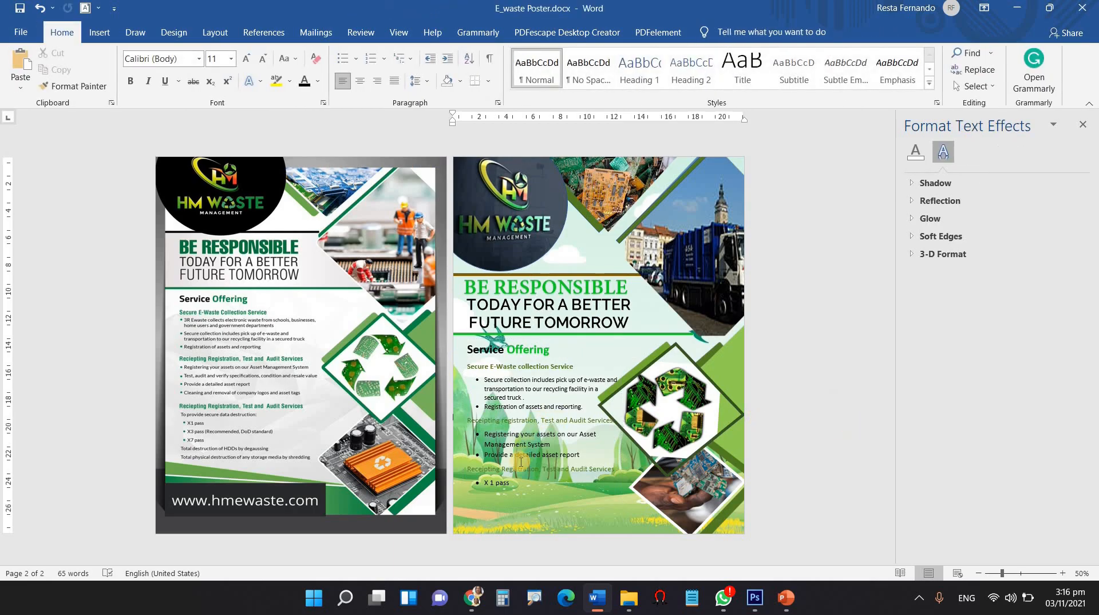
pyautogui.click(575, 495)
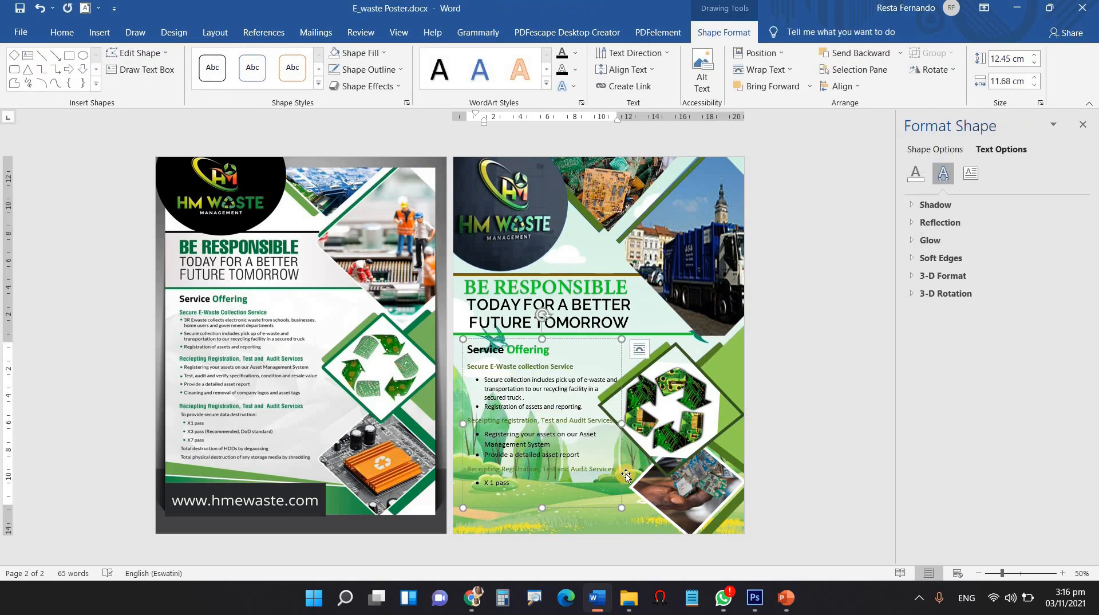
pyautogui.moveTo(616, 476); pyautogui.dragTo(605, 476)
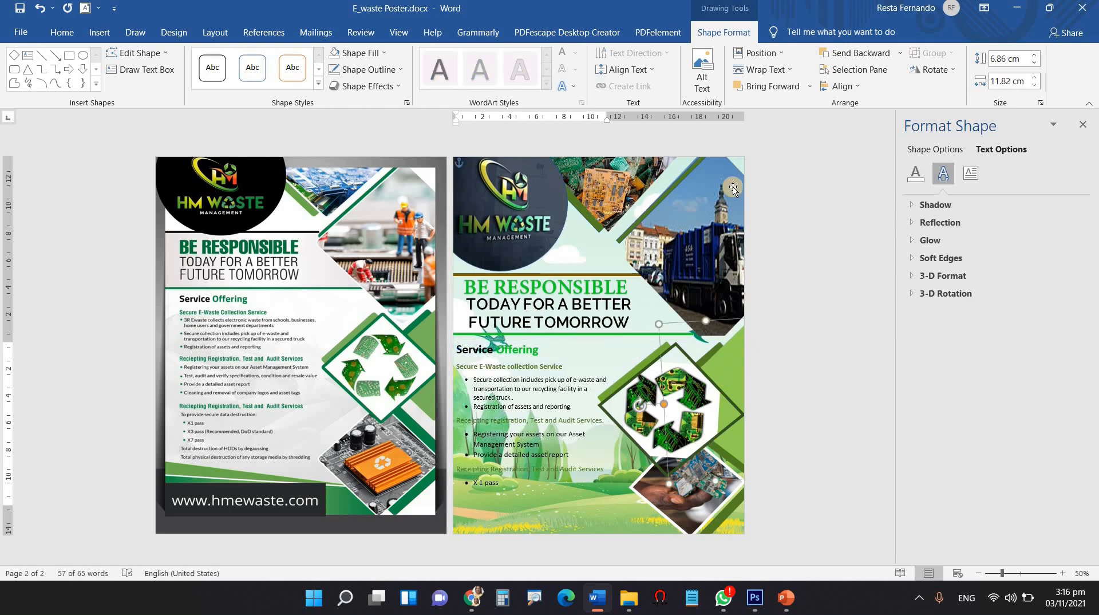
# - Lighten the background landscape picture with the +20% brightness, -20% contrast correction preset
pyautogui.click(570, 259)
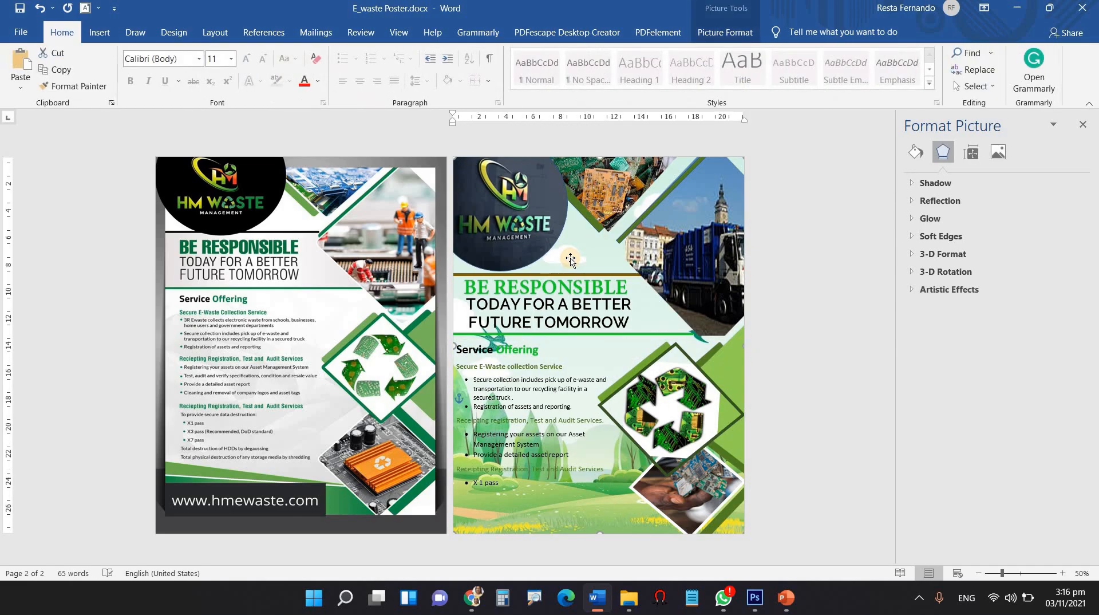
pyautogui.click(729, 32)
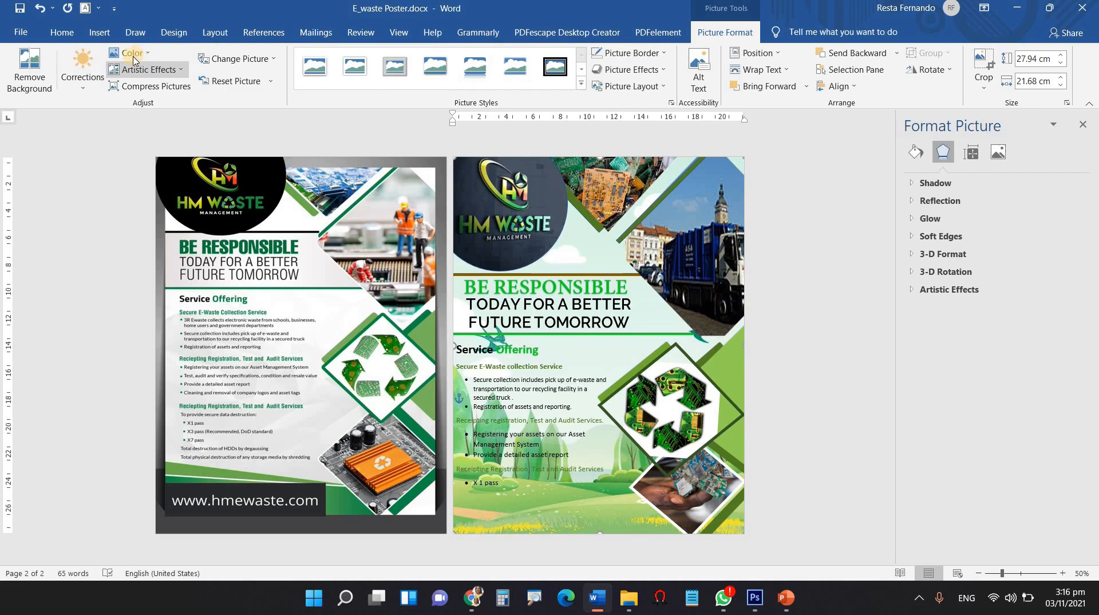
pyautogui.click(83, 89)
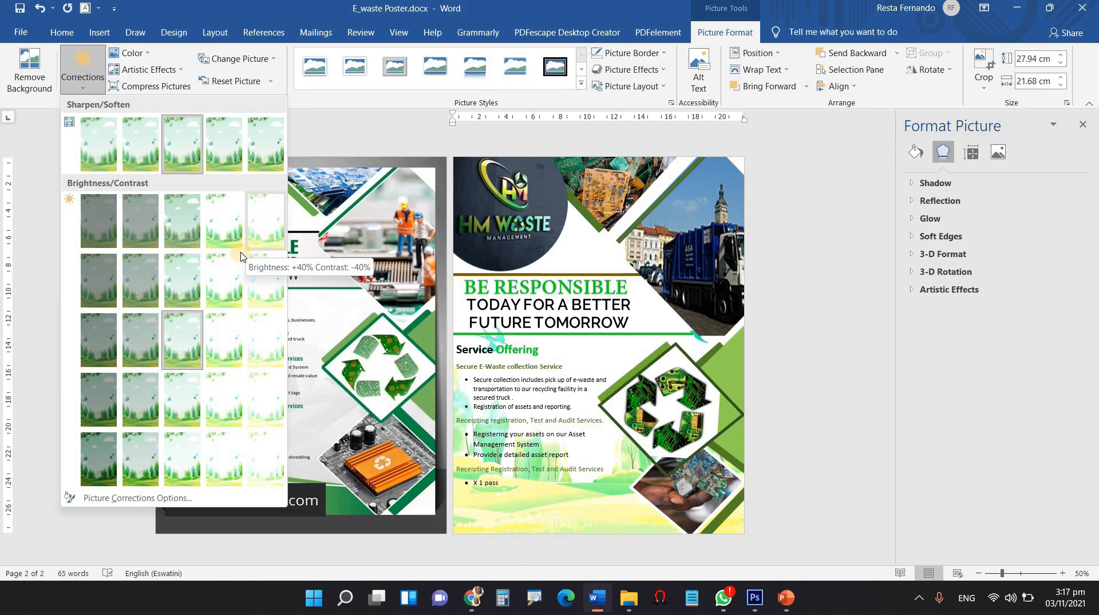
pyautogui.click(228, 280)
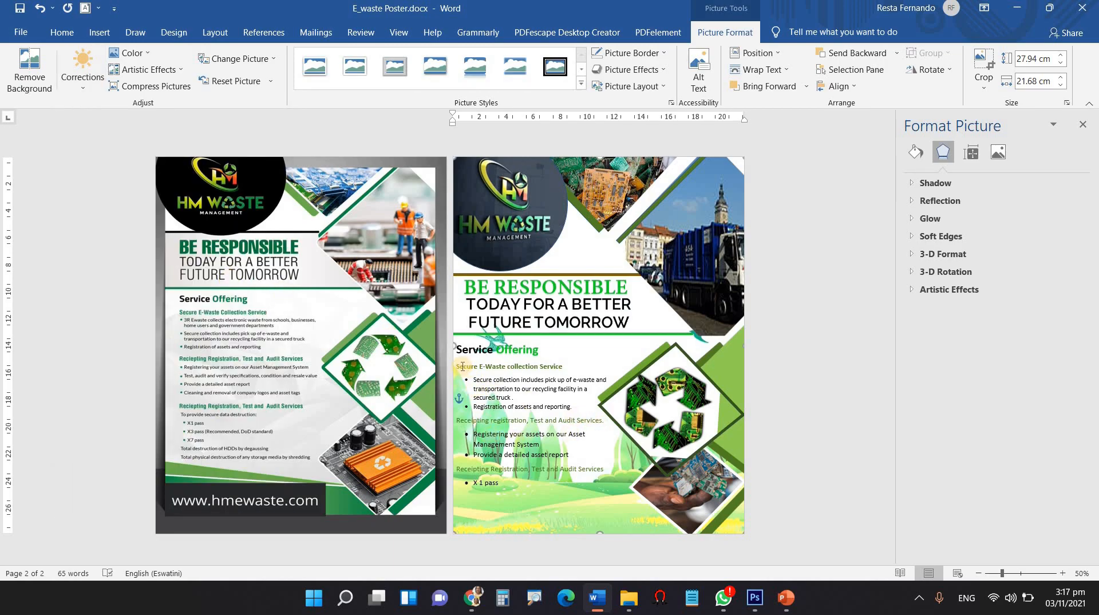
# - Set all text below the Service Offering heading to font size 18
pyautogui.moveTo(473, 377); pyautogui.dragTo(564, 482)
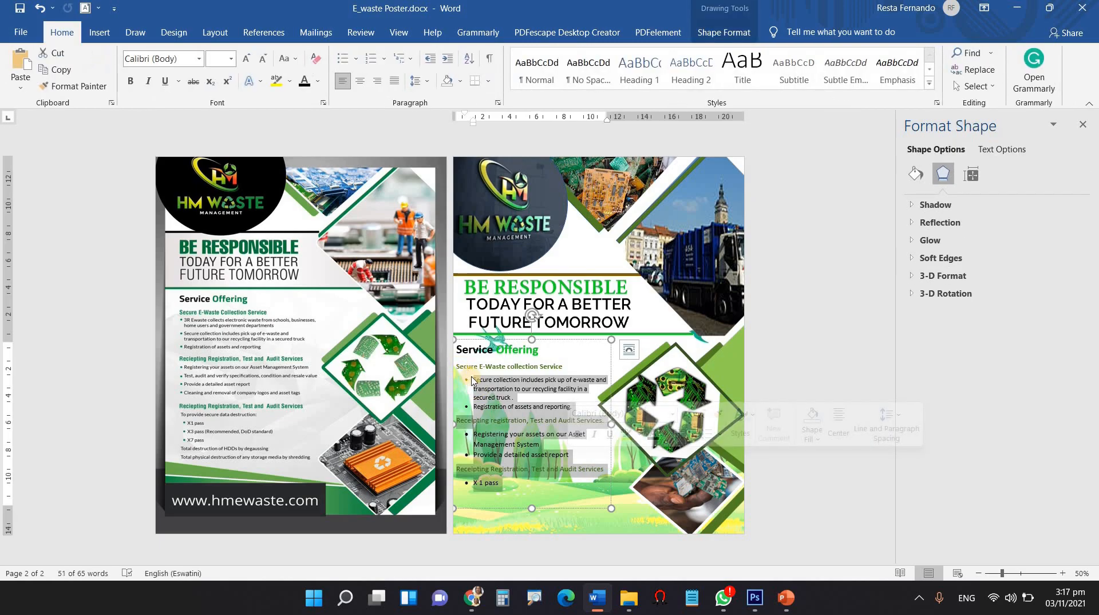
pyautogui.click(473, 380)
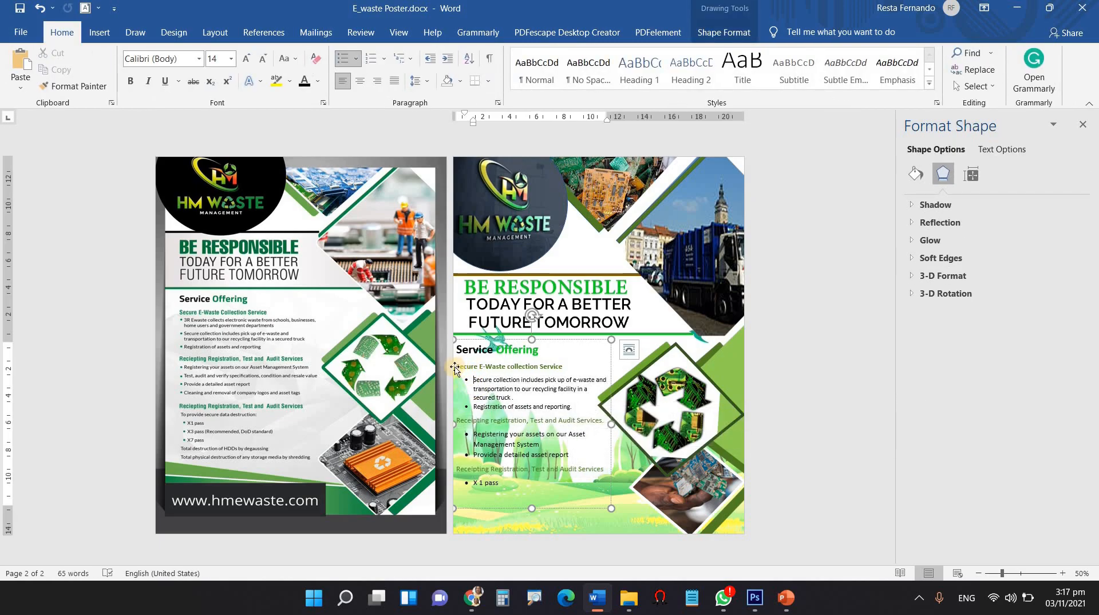
pyautogui.moveTo(467, 363); pyautogui.dragTo(595, 497)
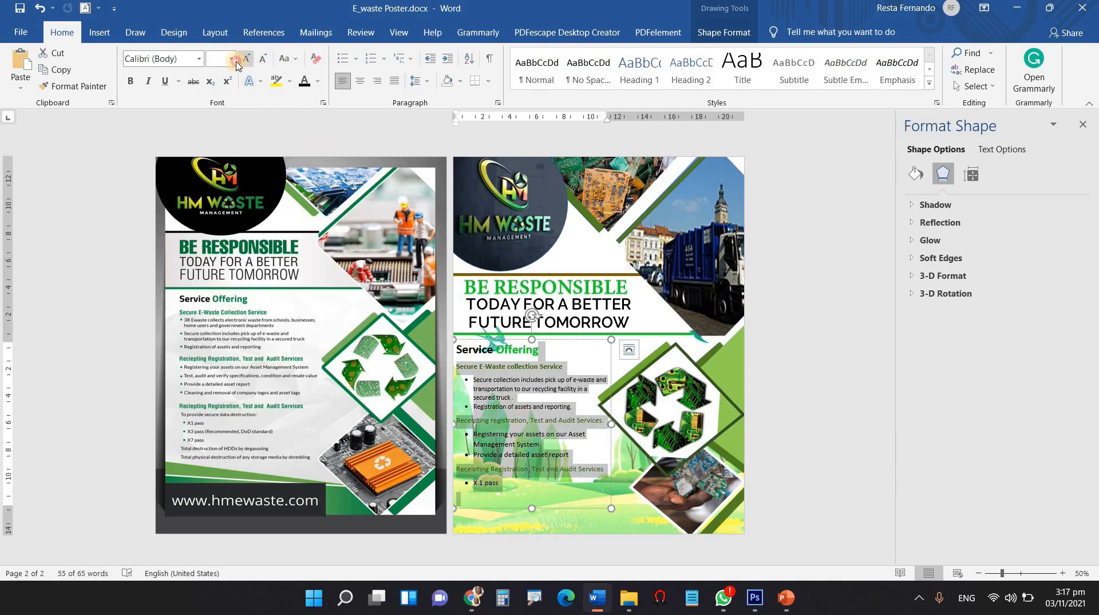
pyautogui.click(231, 59)
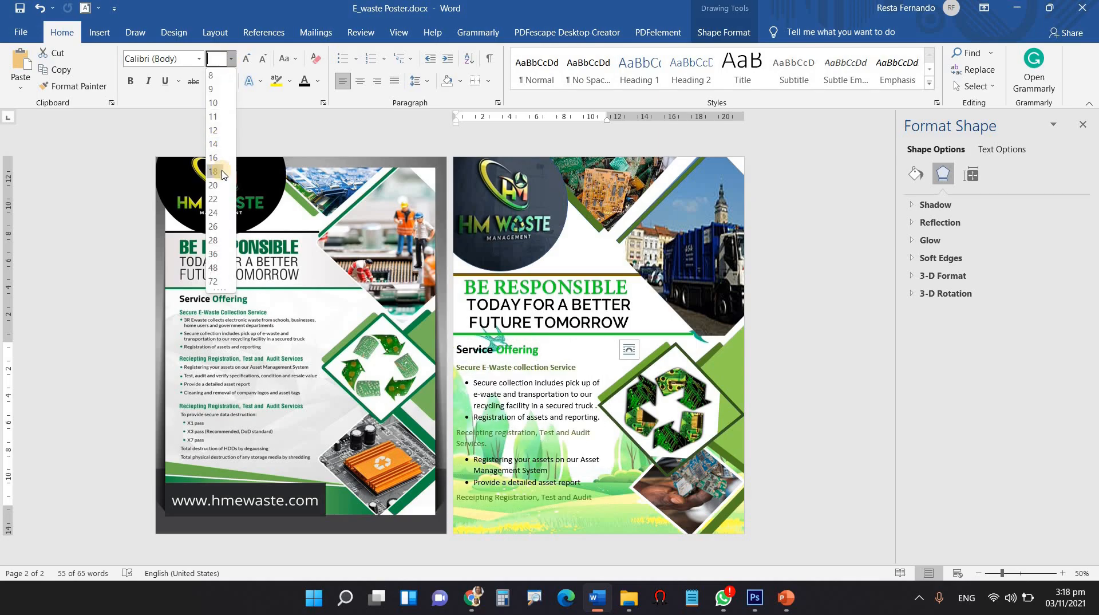
pyautogui.click(218, 171)
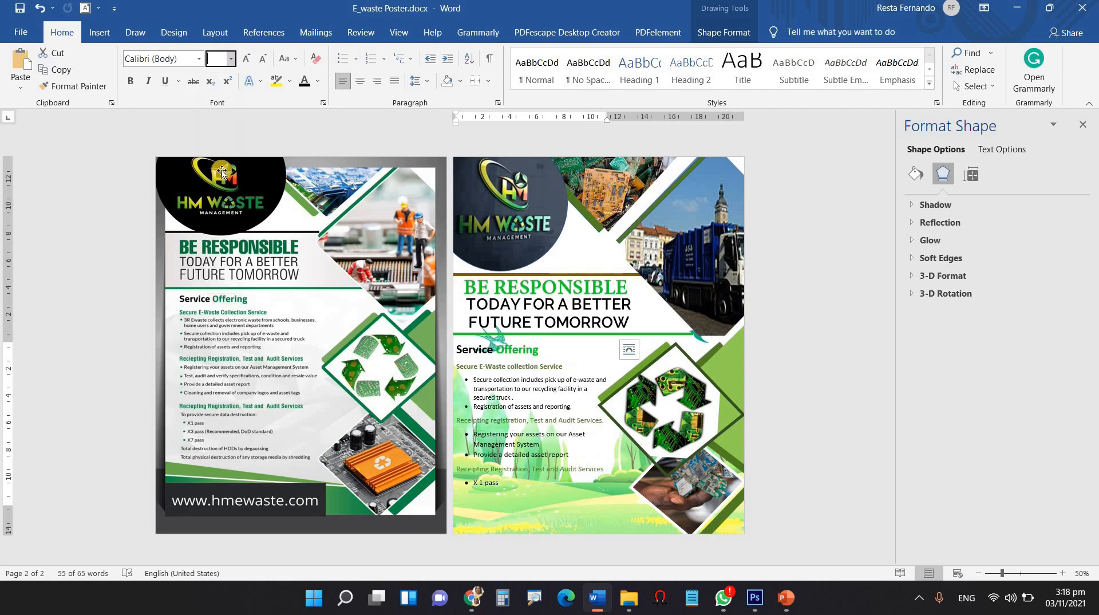
# - Format the "Secure E-Waste collection Service" heading as bold black text
pyautogui.click(568, 496)
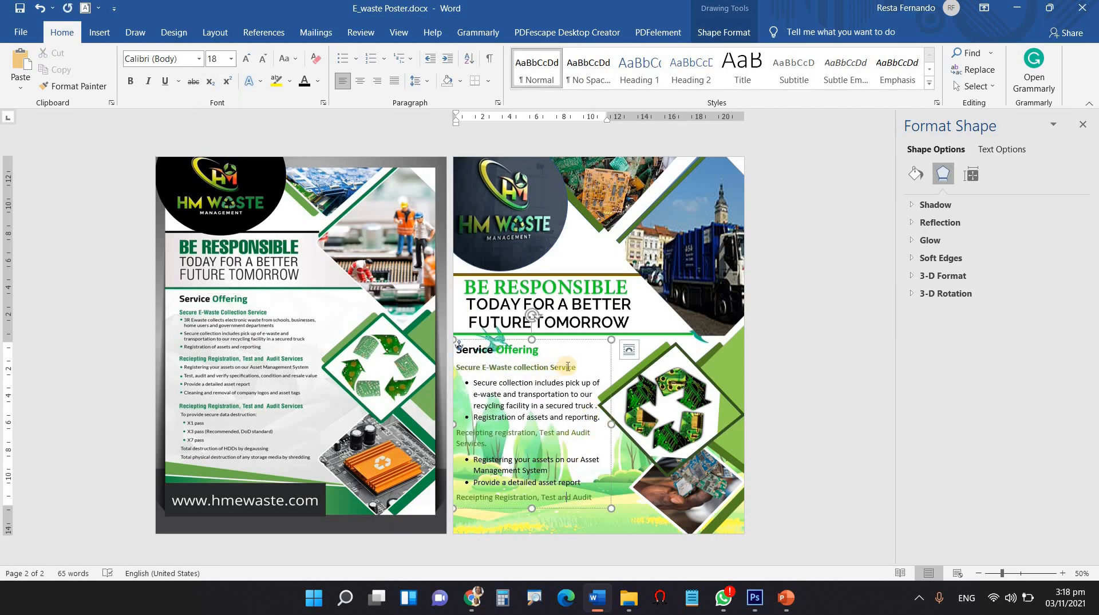
pyautogui.moveTo(579, 367); pyautogui.dragTo(457, 366)
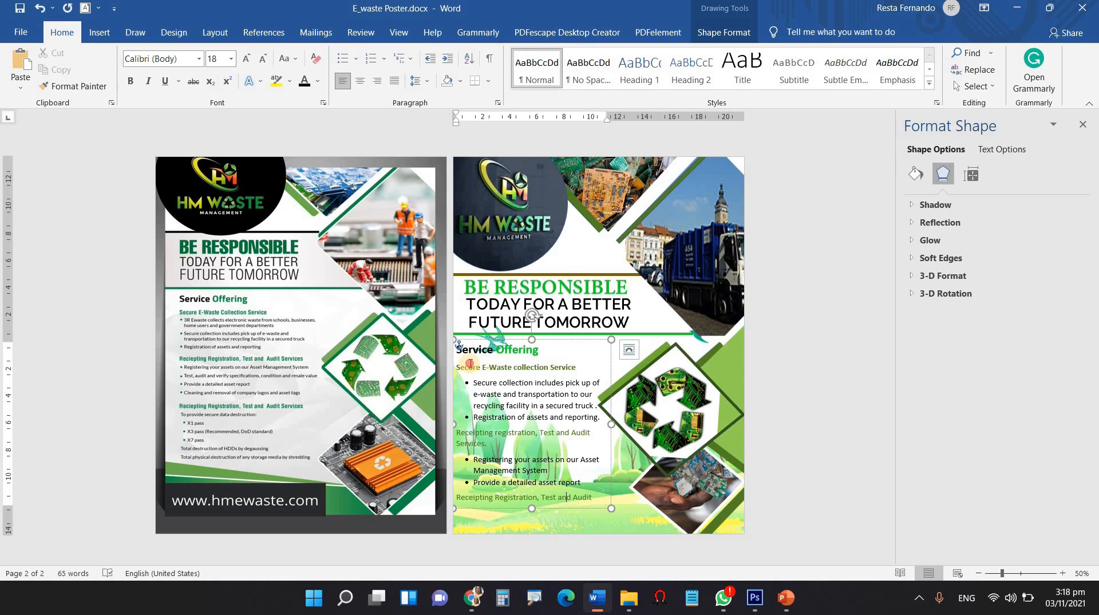
pyautogui.click(302, 86)
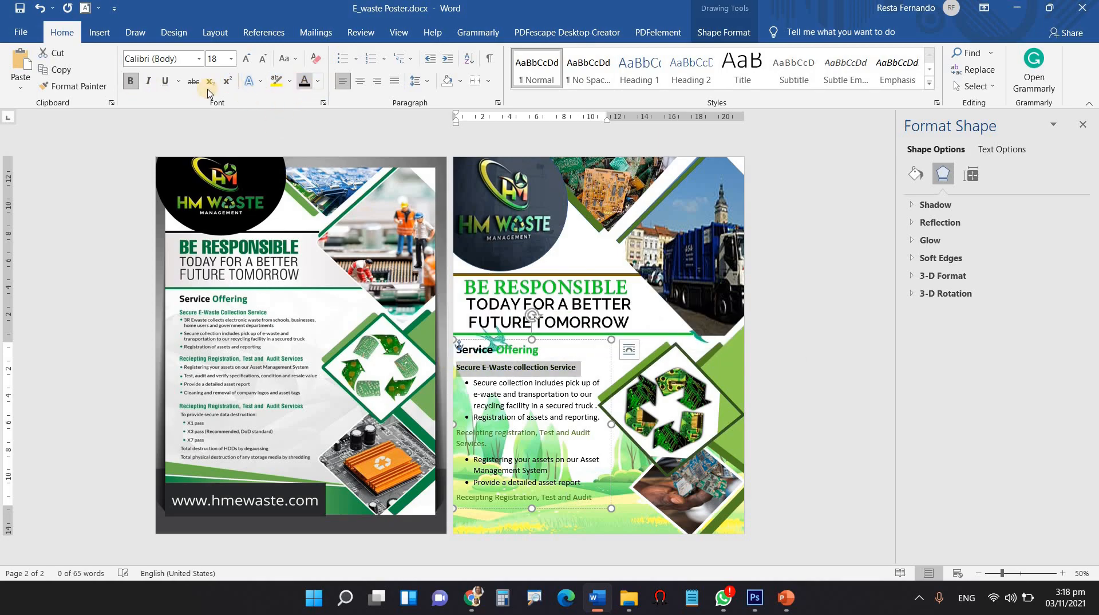
pyautogui.click(135, 84)
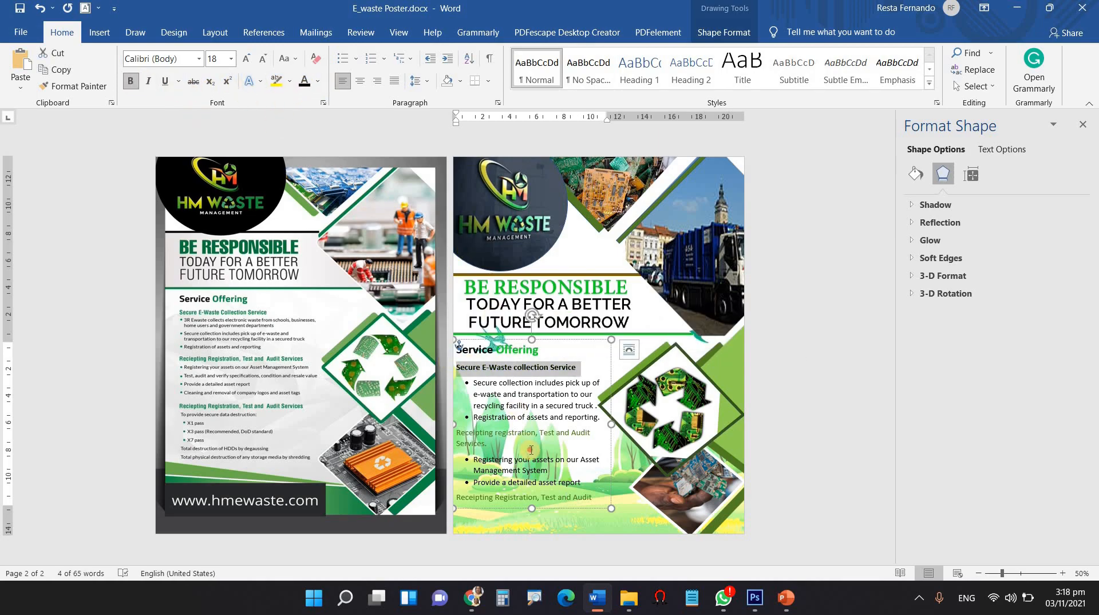
# - Format the first "Receipting registration, Test and Audit Services." heading as bold black text
pyautogui.click(555, 443)
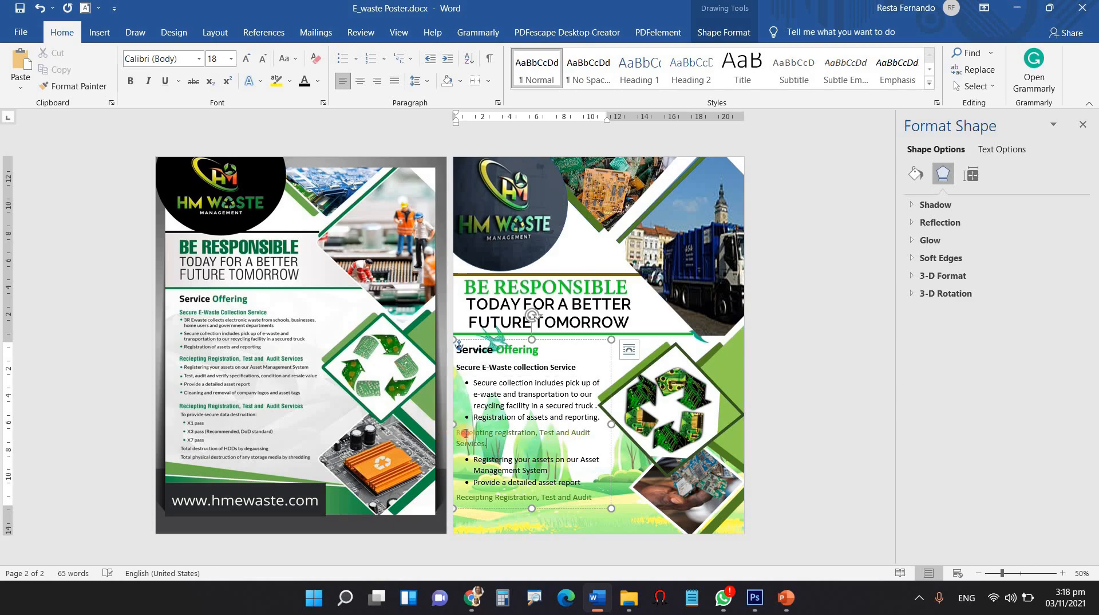
pyautogui.tripleClick(493, 442)
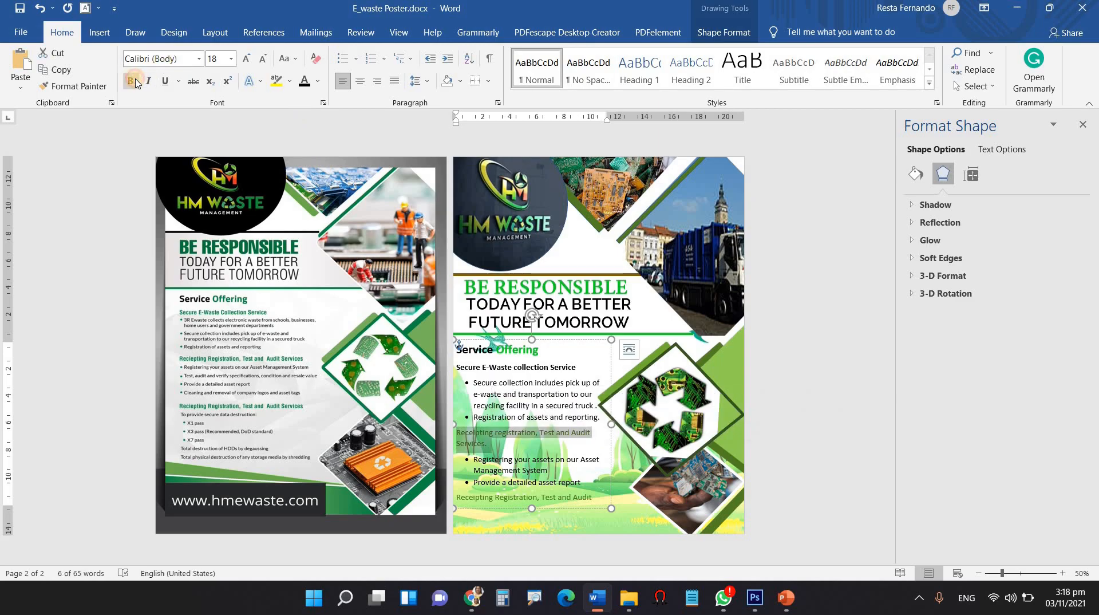
pyautogui.hotkey('ctrl', 'b')
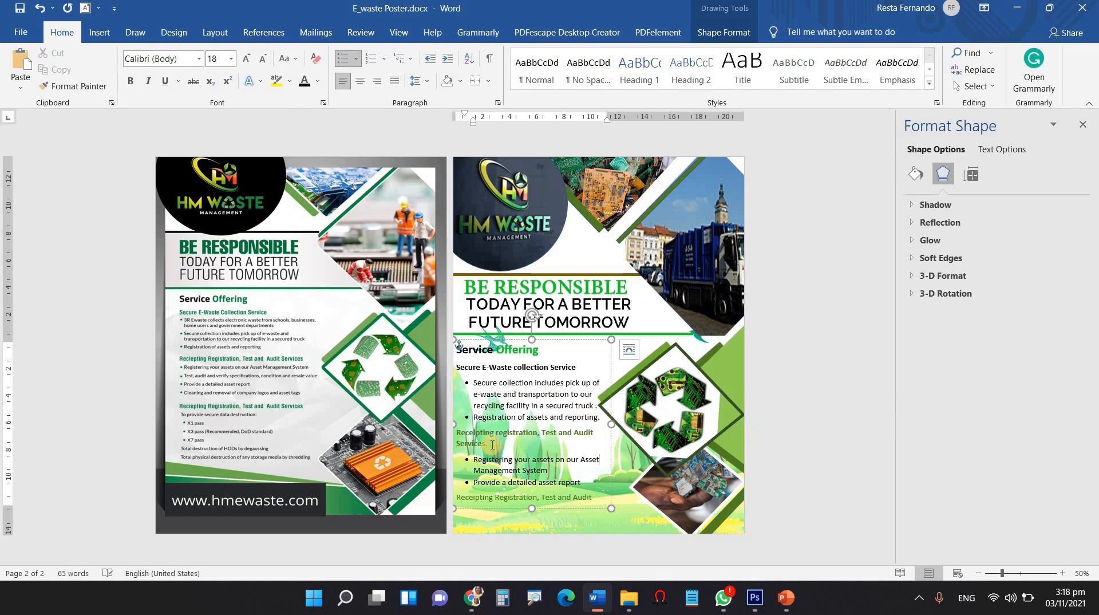
pyautogui.moveTo(489, 443); pyautogui.dragTo(454, 431)
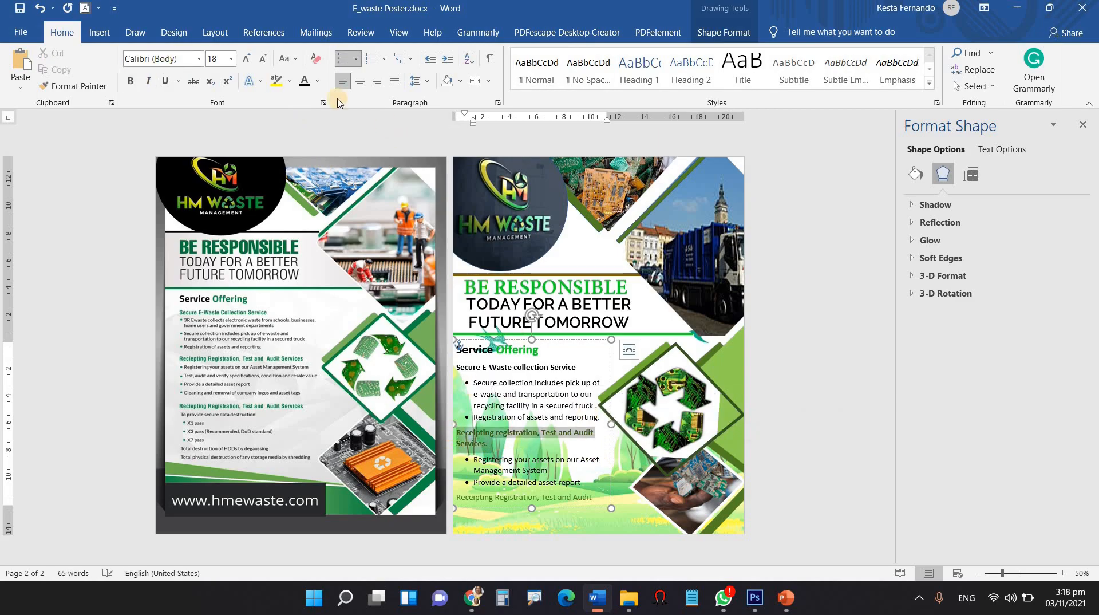
pyautogui.click(305, 81)
pyautogui.click(576, 499)
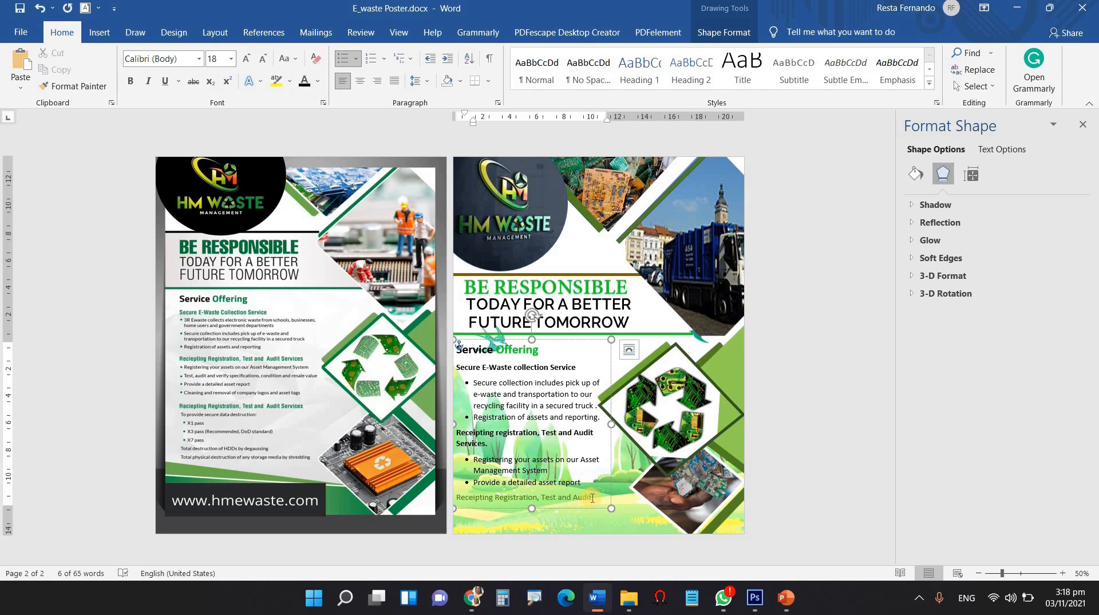
# - Color the last heading's visible line black, then extend the text box to the page's bottom edge and narrow it slightly
pyautogui.moveTo(592, 497); pyautogui.dragTo(456, 497)
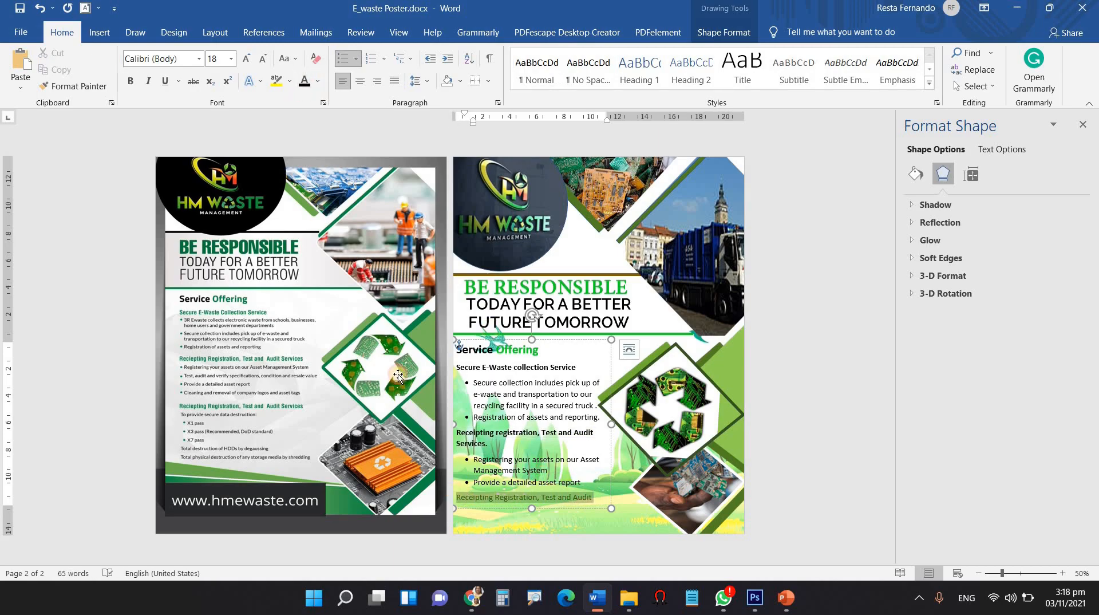
pyautogui.click(304, 81)
pyautogui.moveTo(532, 508); pyautogui.dragTo(533, 534)
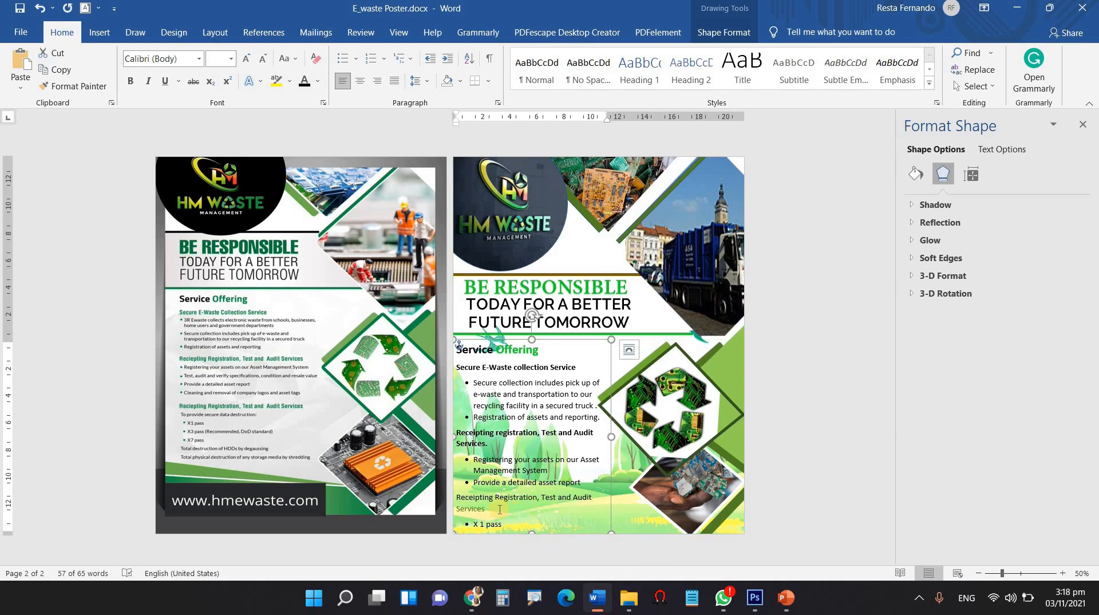
pyautogui.moveTo(468, 508); pyautogui.dragTo(574, 503)
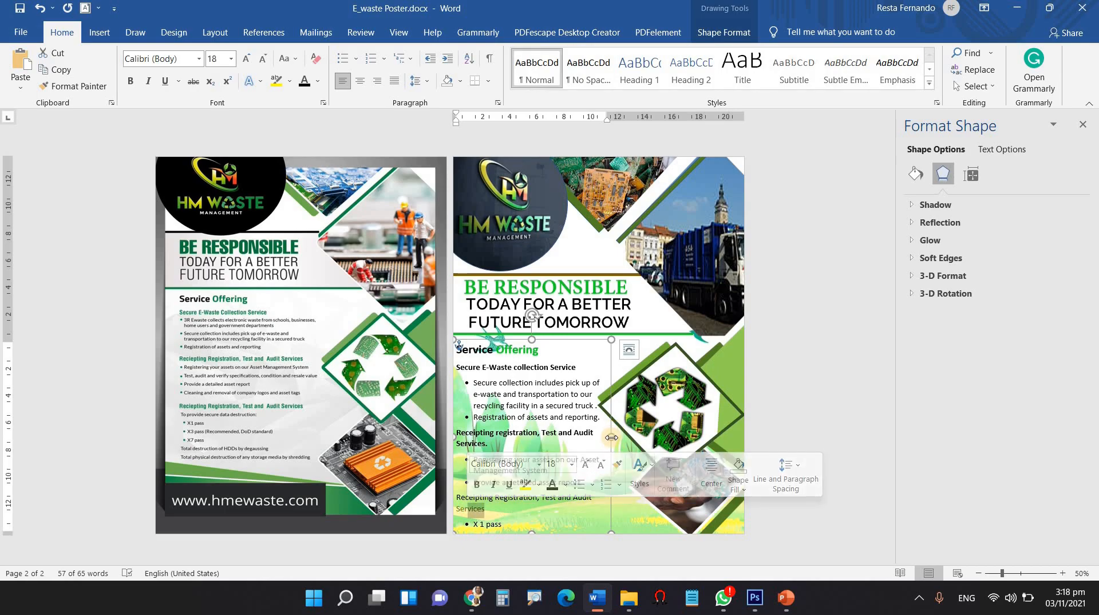
pyautogui.moveTo(612, 433)
pyautogui.mouseDown()
pyautogui.moveTo(633, 435)
pyautogui.moveTo(609, 436)
pyautogui.mouseUp()
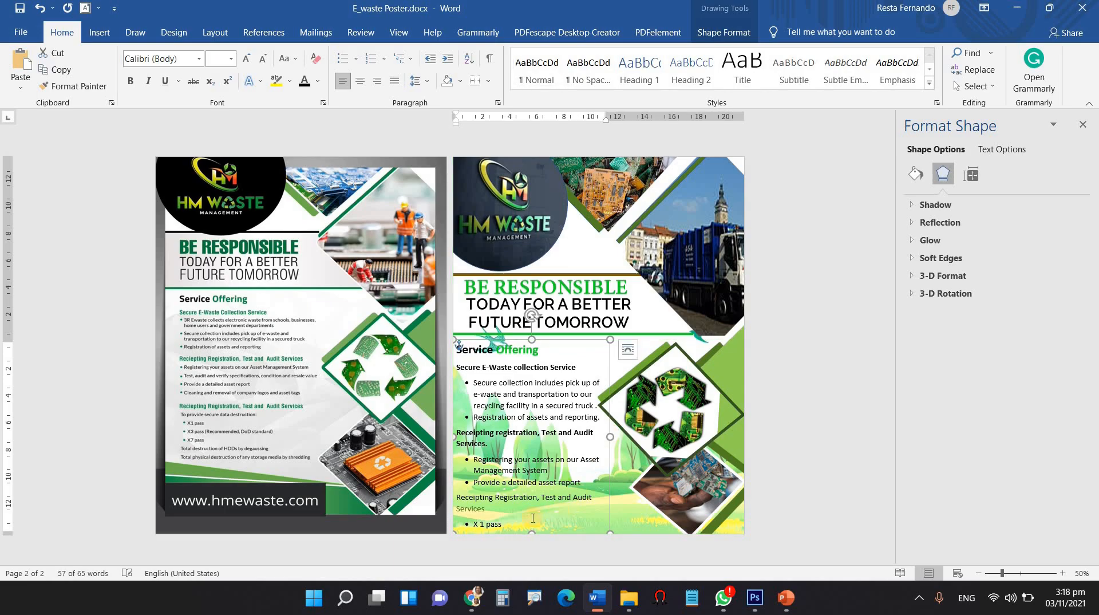
# - Format the whole last "Receipting Registration, Test and Audit Services" heading, including its second line, as bold black text
pyautogui.moveTo(520, 522)
pyautogui.mouseDown()
pyautogui.moveTo(478, 504)
pyautogui.moveTo(534, 510)
pyautogui.mouseUp()
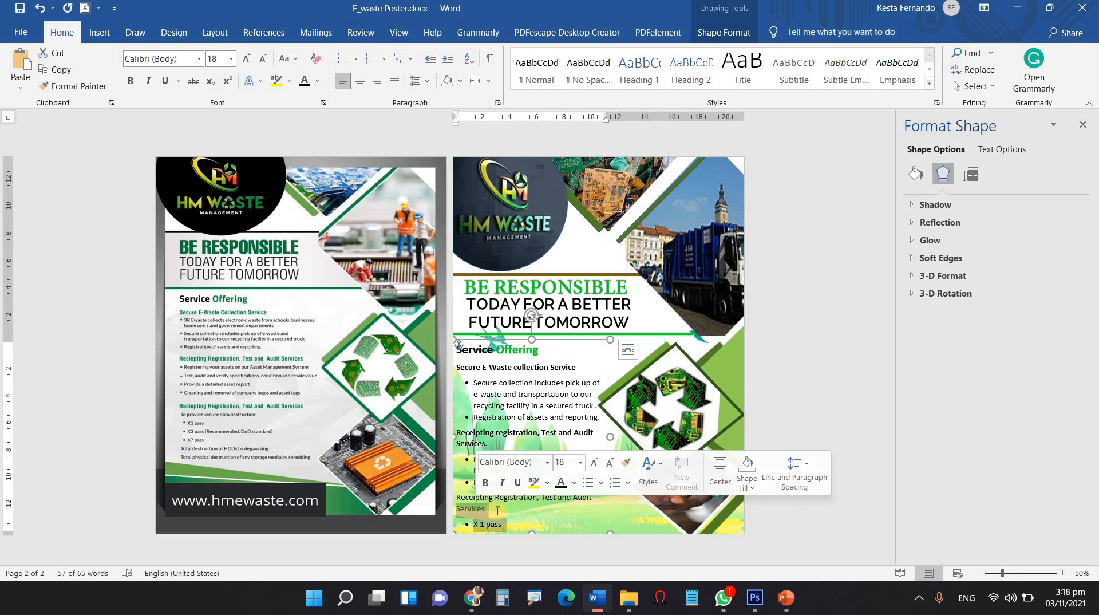
pyautogui.click(451, 488)
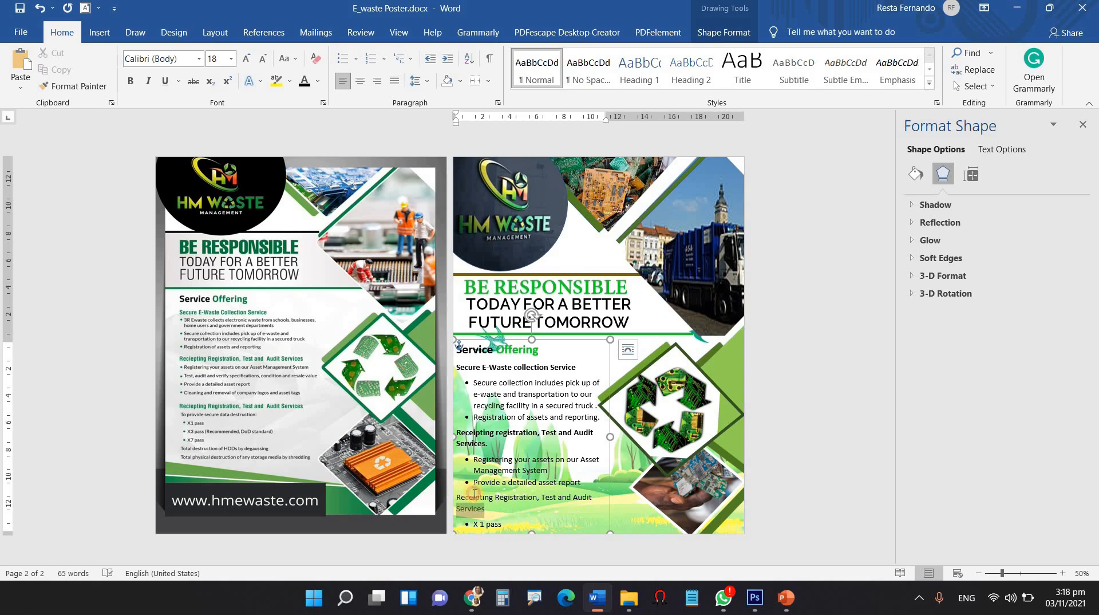
pyautogui.doubleClick(455, 497)
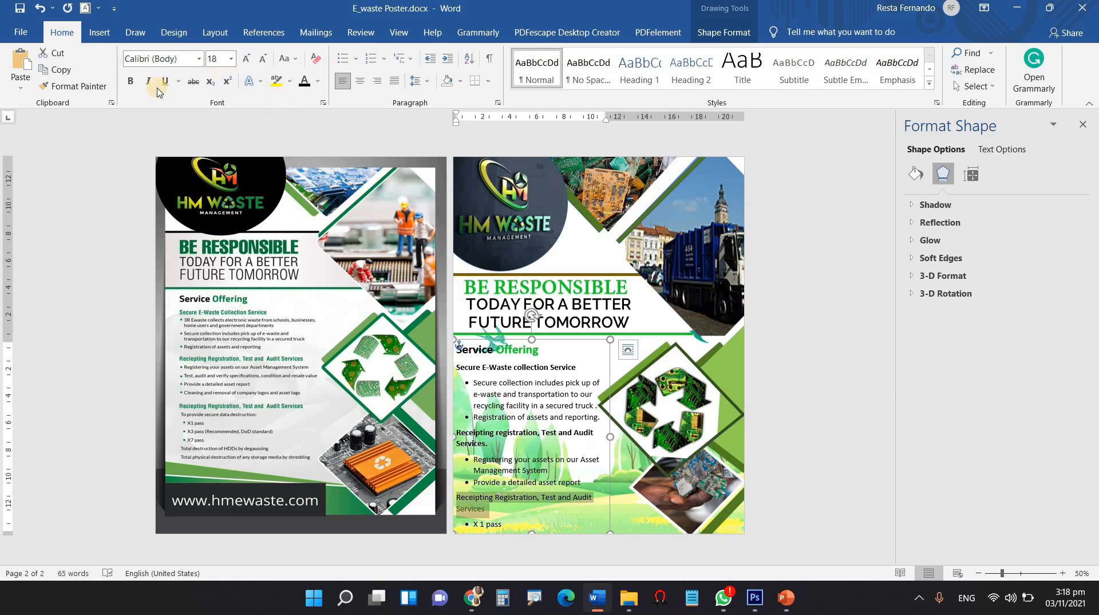
pyautogui.click(130, 81)
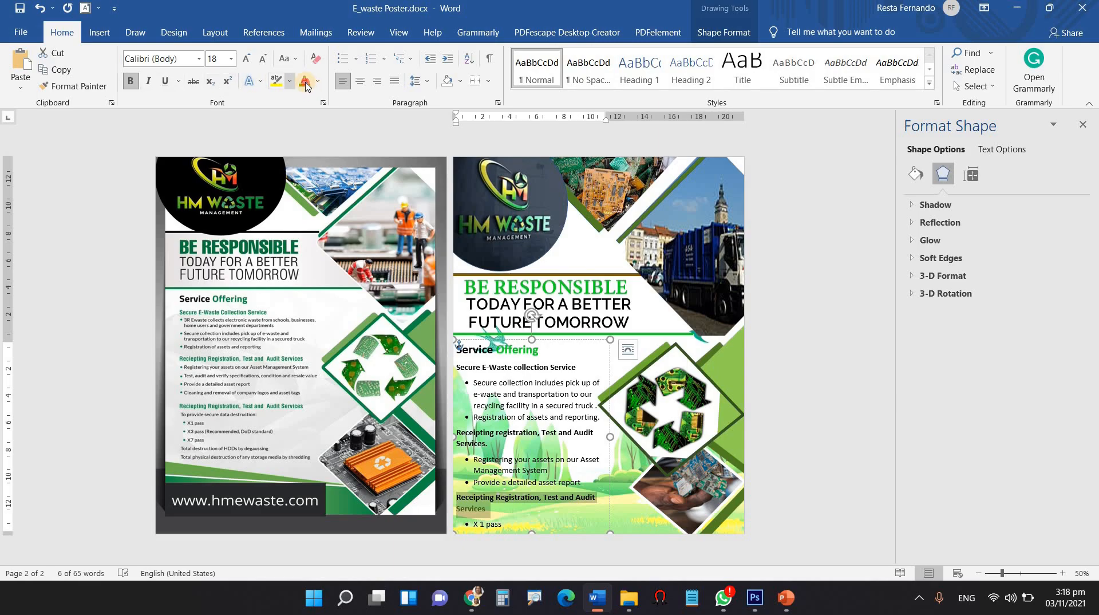
pyautogui.click(304, 83)
pyautogui.click(580, 511)
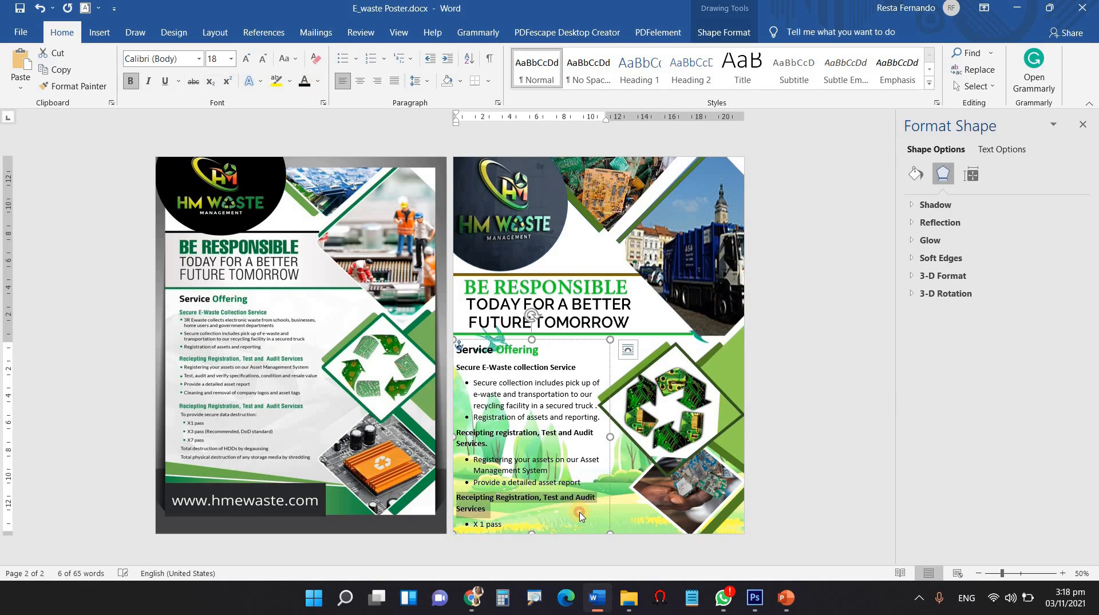
pyautogui.click(792, 485)
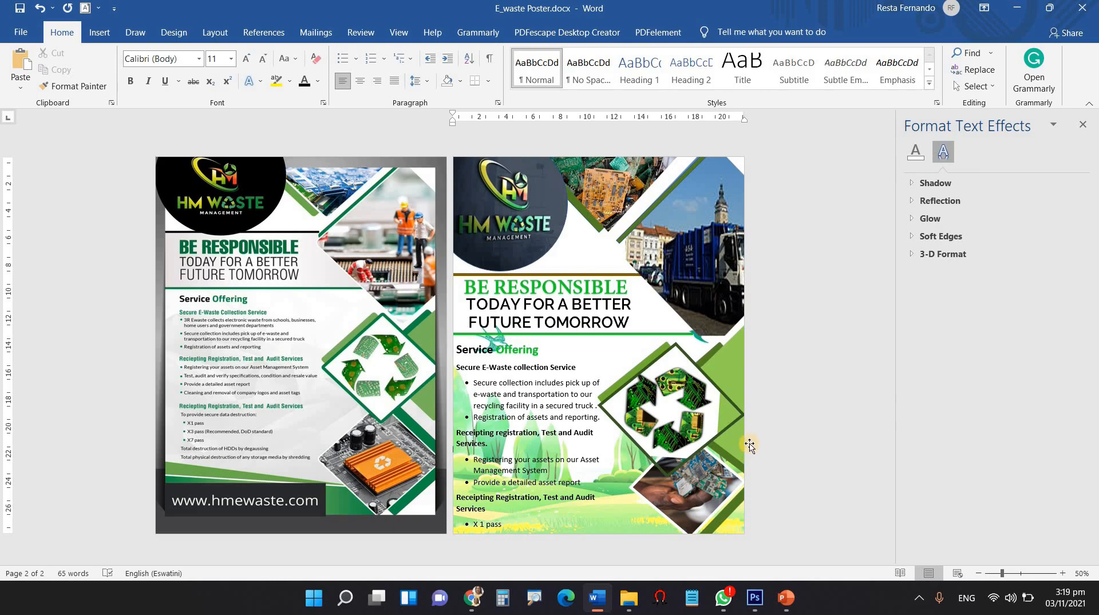
# - Save the document and delete the reference poster picture from the first page
pyautogui.click(20, 8)
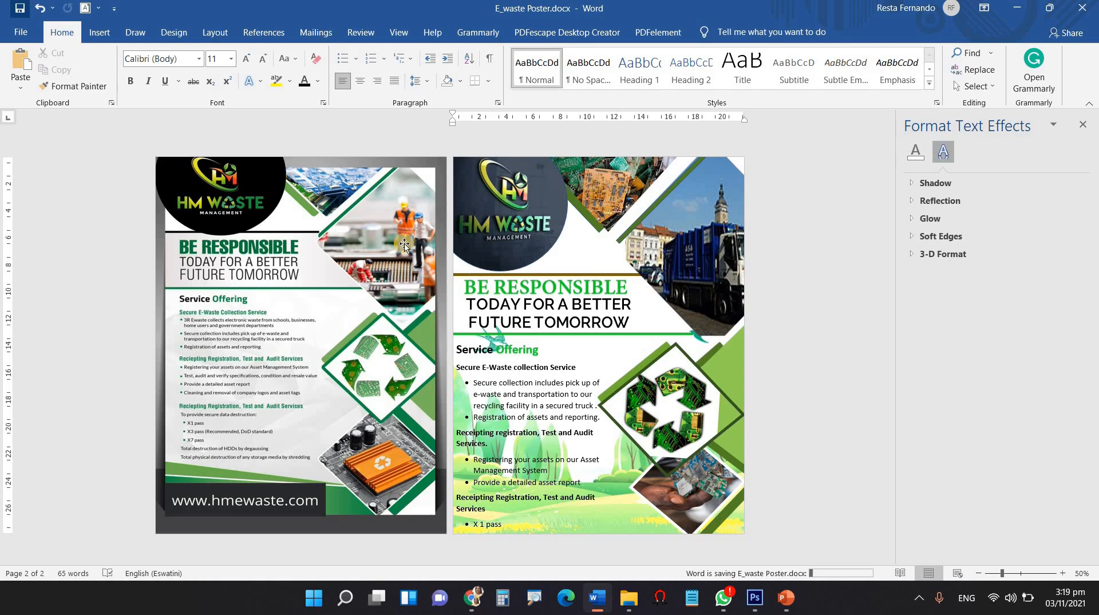
pyautogui.click(362, 265)
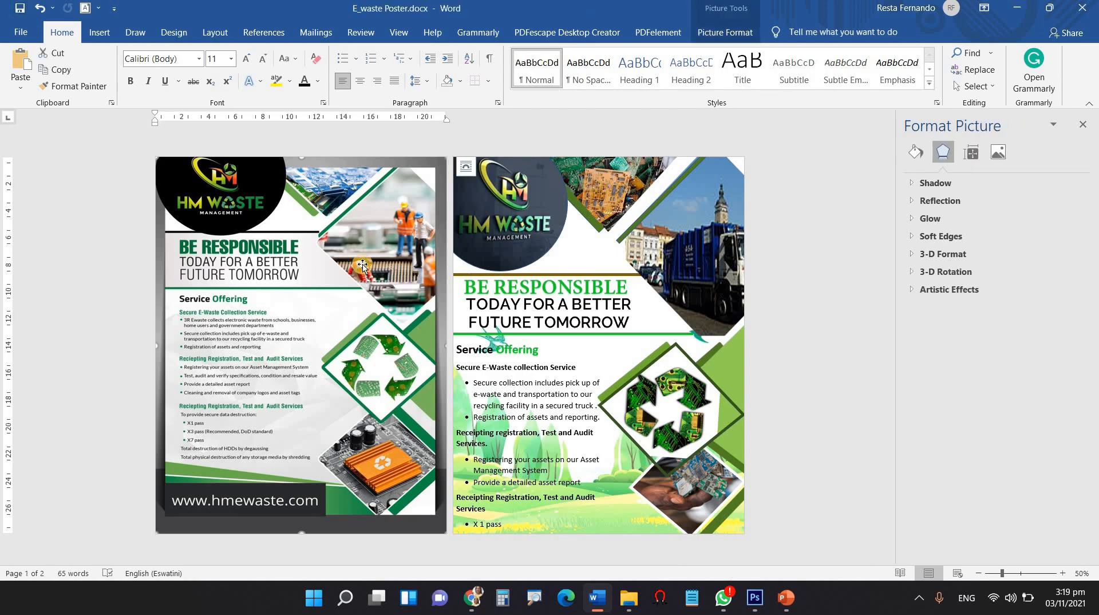
pyautogui.press('Delete')
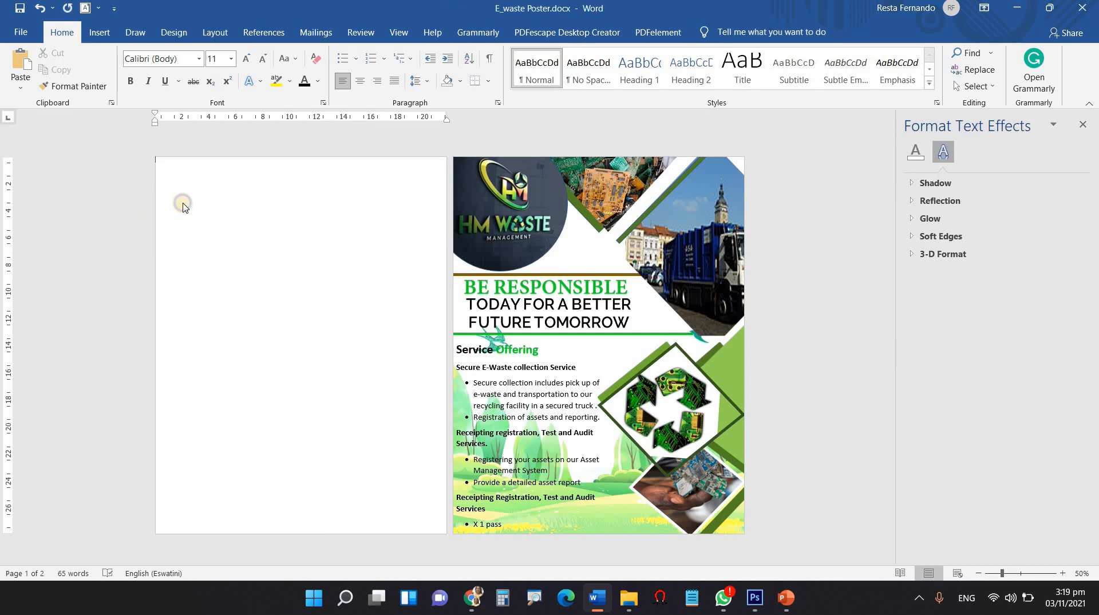
# - Remove the blank first page so the document holds only the recreated poster
pyautogui.rightClick(183, 203)
pyautogui.click(294, 254)
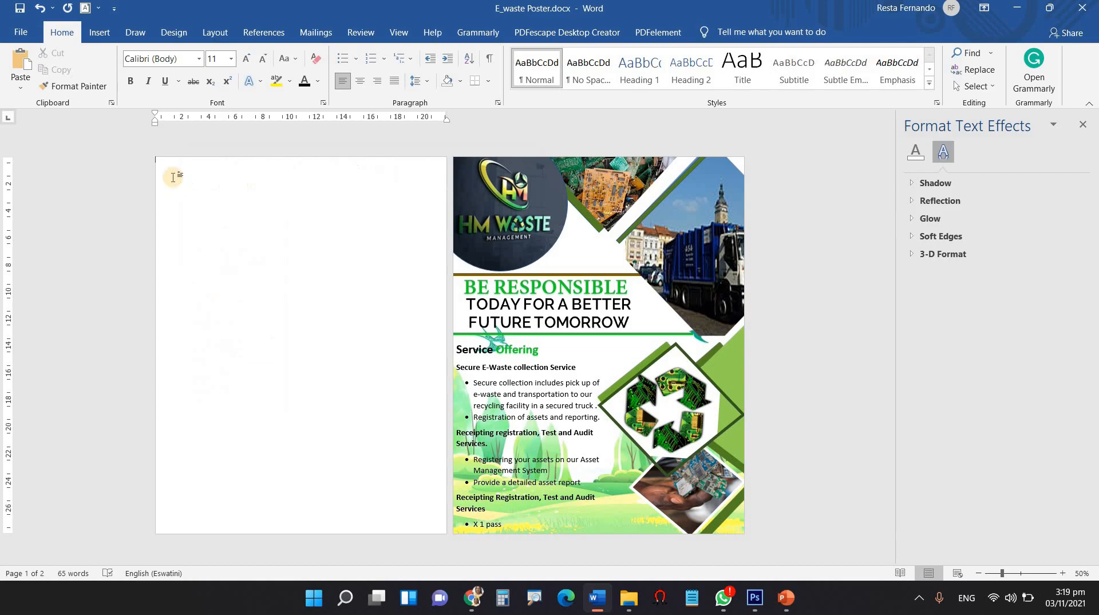
pyautogui.moveTo(173, 177); pyautogui.dragTo(351, 267)
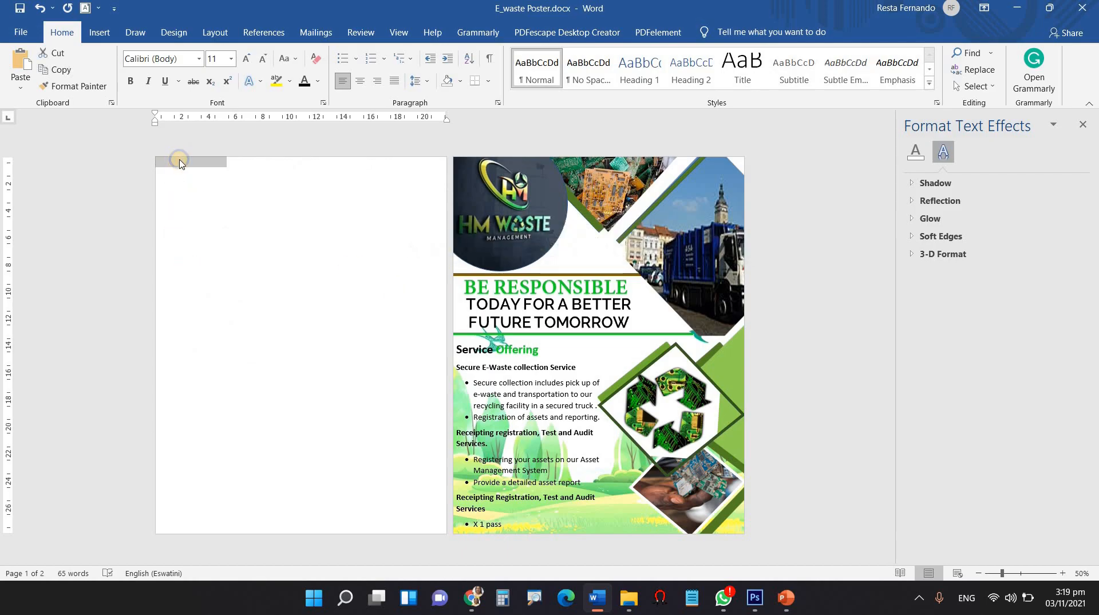
pyautogui.rightClick(194, 183)
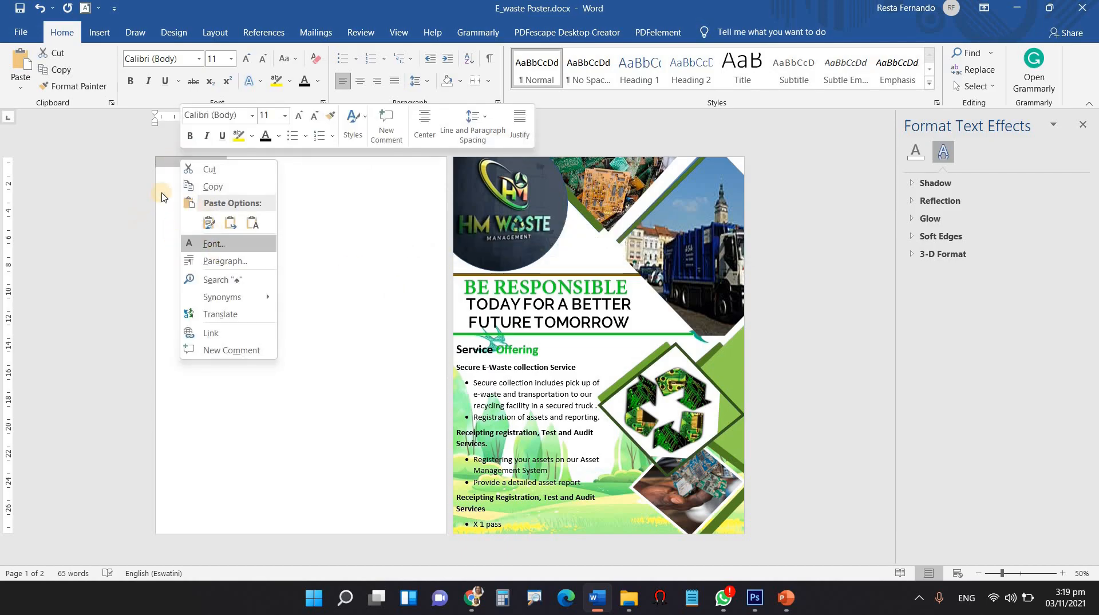
pyautogui.click(167, 169)
pyautogui.press('Delete')
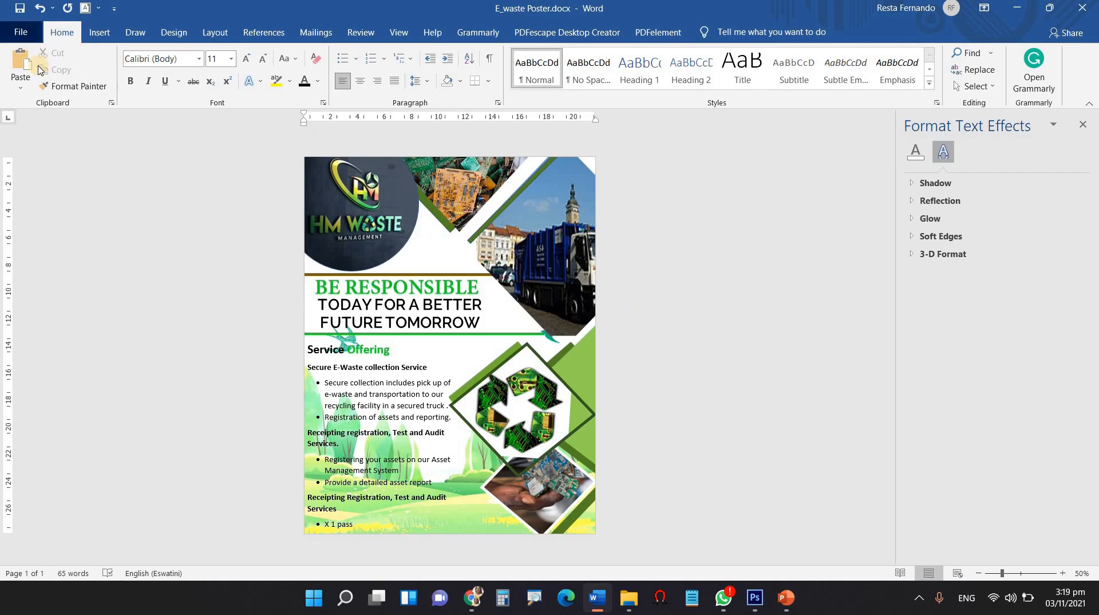
# - Save a copy of the poster as the PDF "E_waste Poster.pdf" in the MS_Word_Practicle folder
pyautogui.click(22, 34)
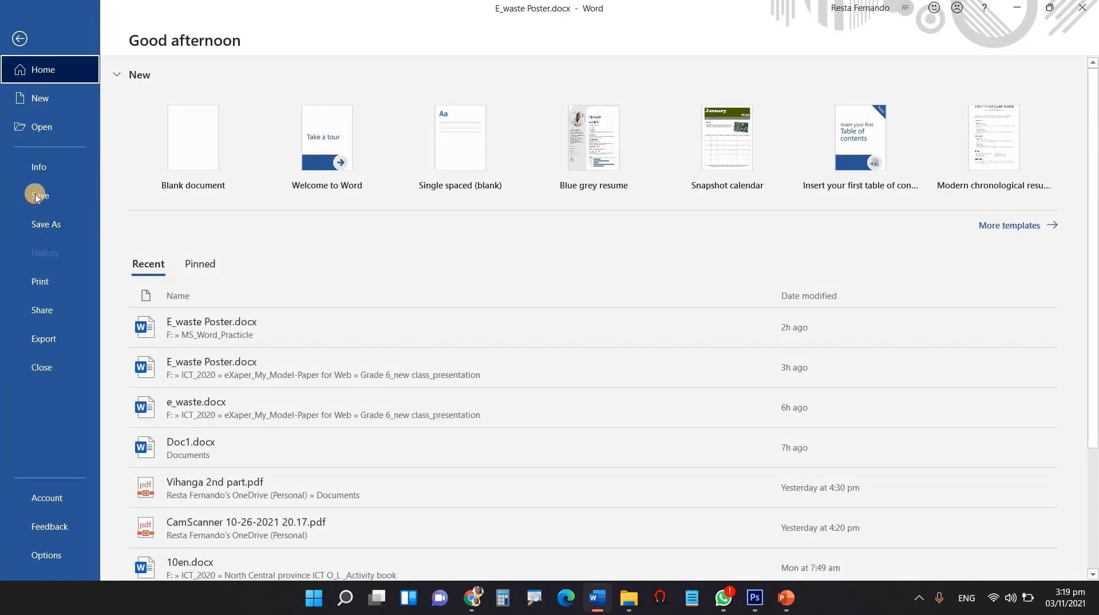
pyautogui.click(47, 227)
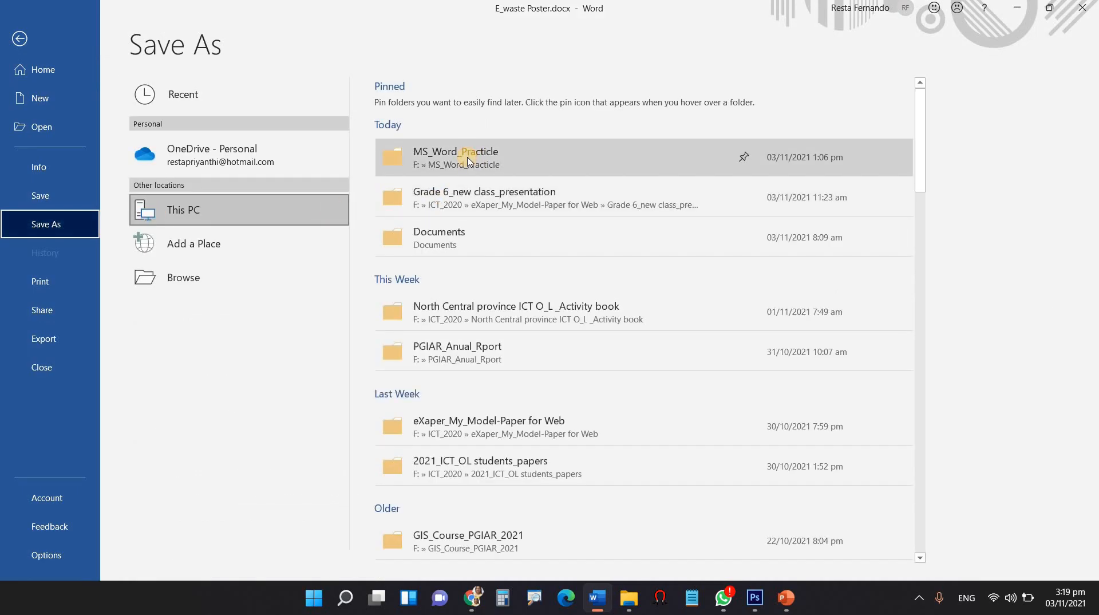
pyautogui.click(467, 160)
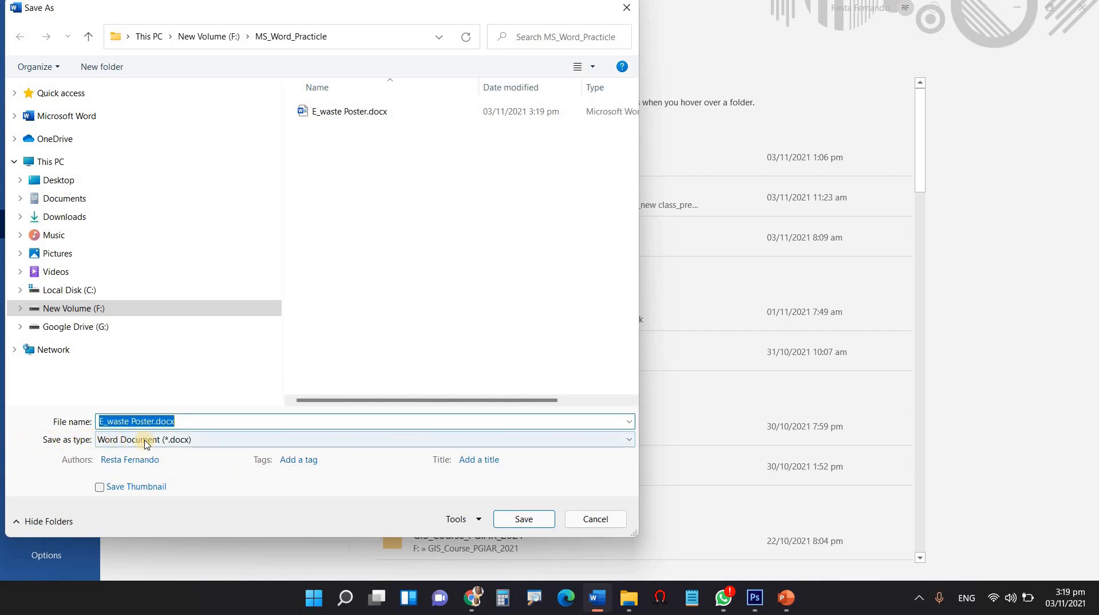
pyautogui.click(162, 443)
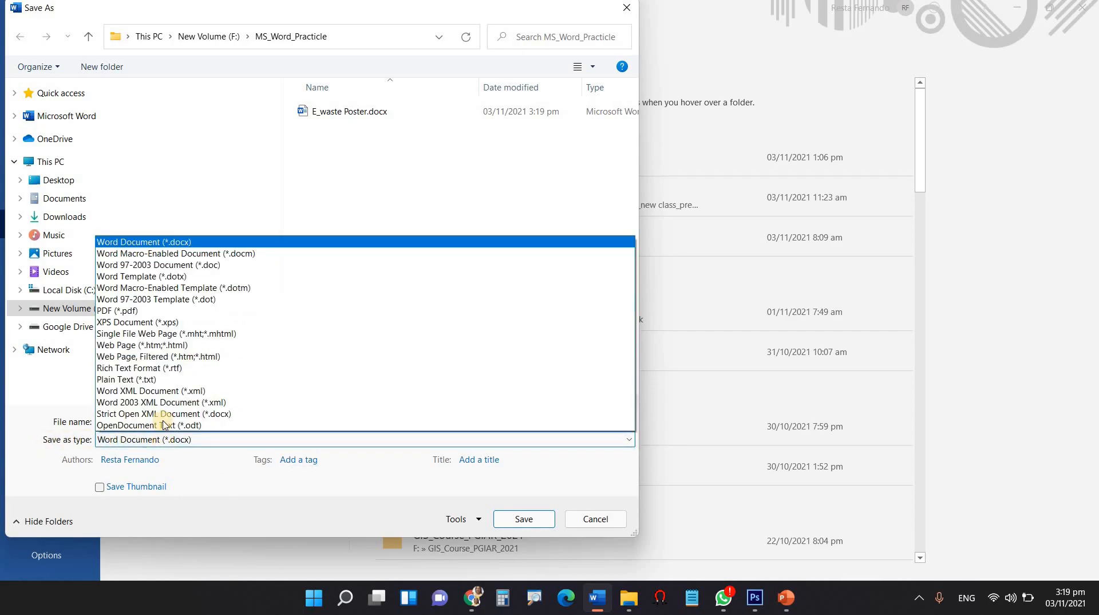
pyautogui.click(143, 311)
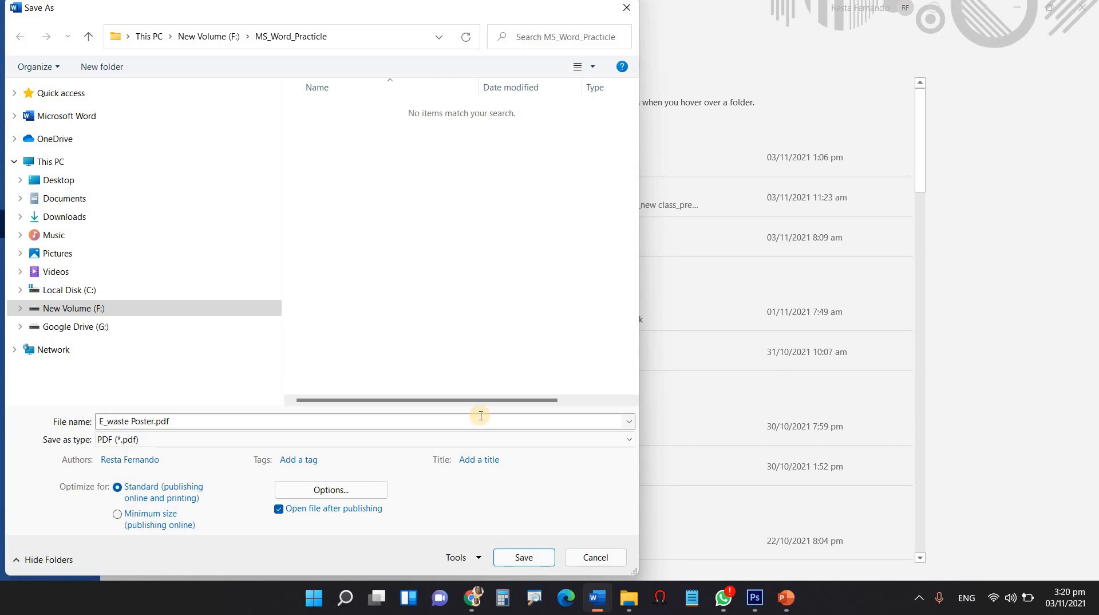
pyautogui.click(522, 559)
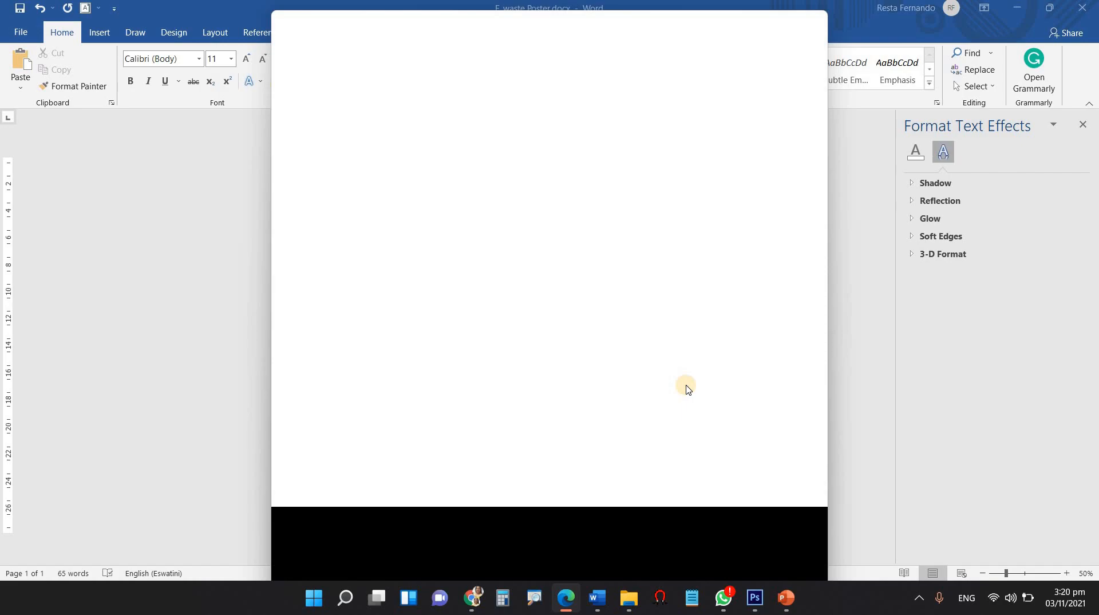
# - Switch to Microsoft Edge and check the exported poster PDF, zoomed out to 50% to see the whole page
pyautogui.click(569, 602)
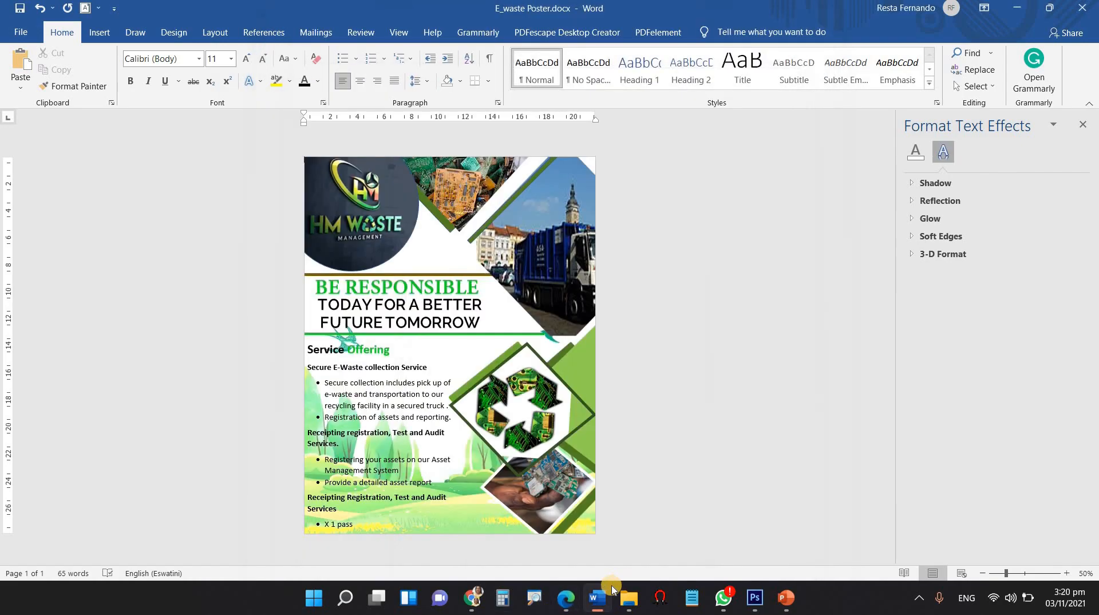
pyautogui.click(567, 600)
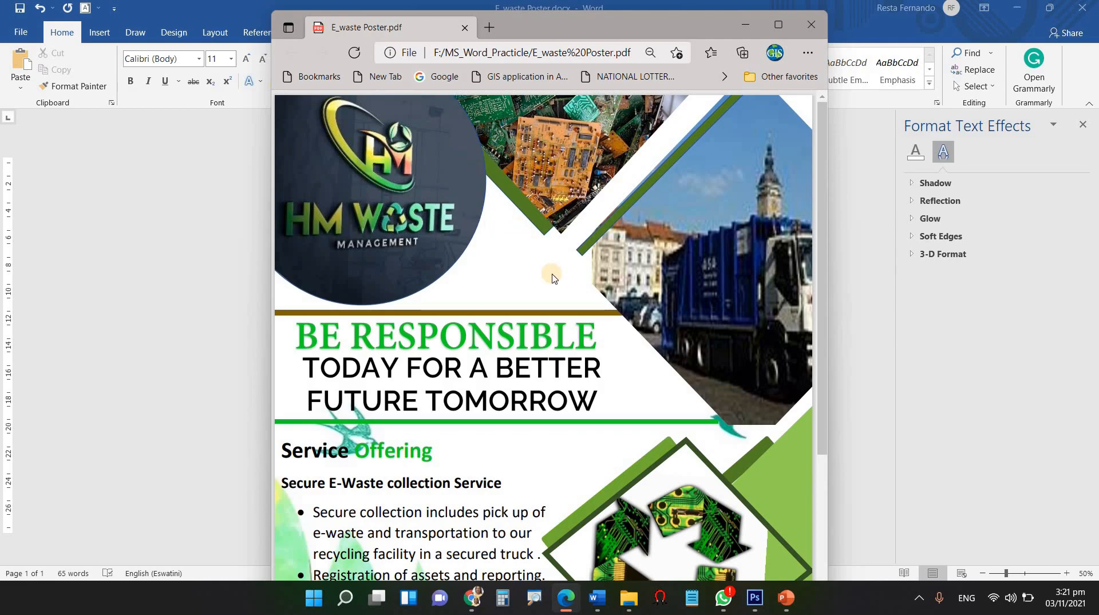
pyautogui.scroll(-3, 553, 279)
pyautogui.scroll(3, 553, 280)
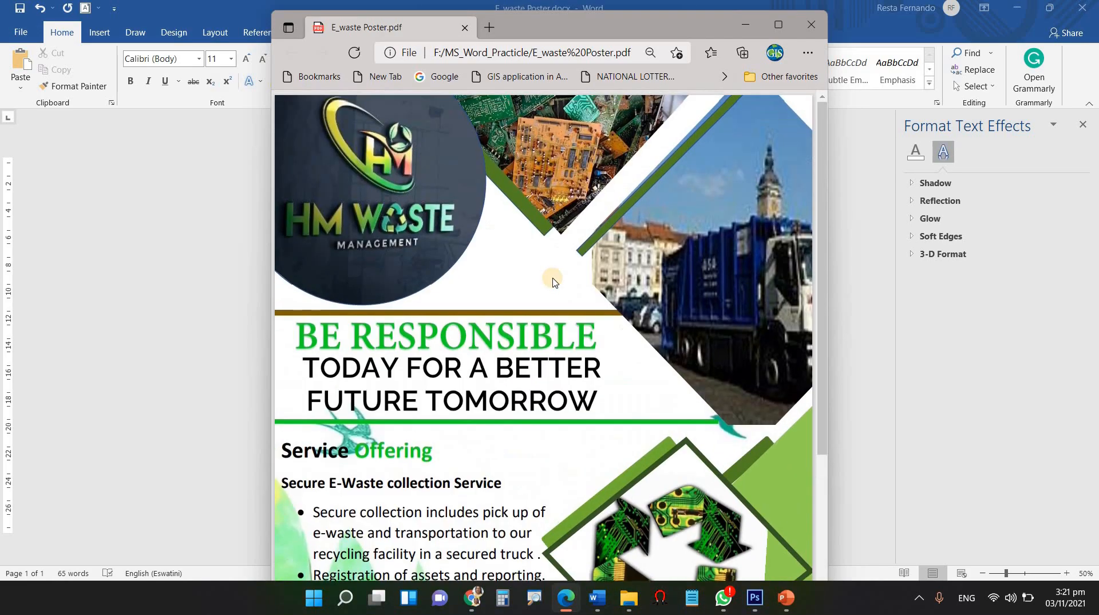
pyautogui.keyDown('ctrl'); pyautogui.scroll(-3, 552, 280); pyautogui.keyUp('ctrl')
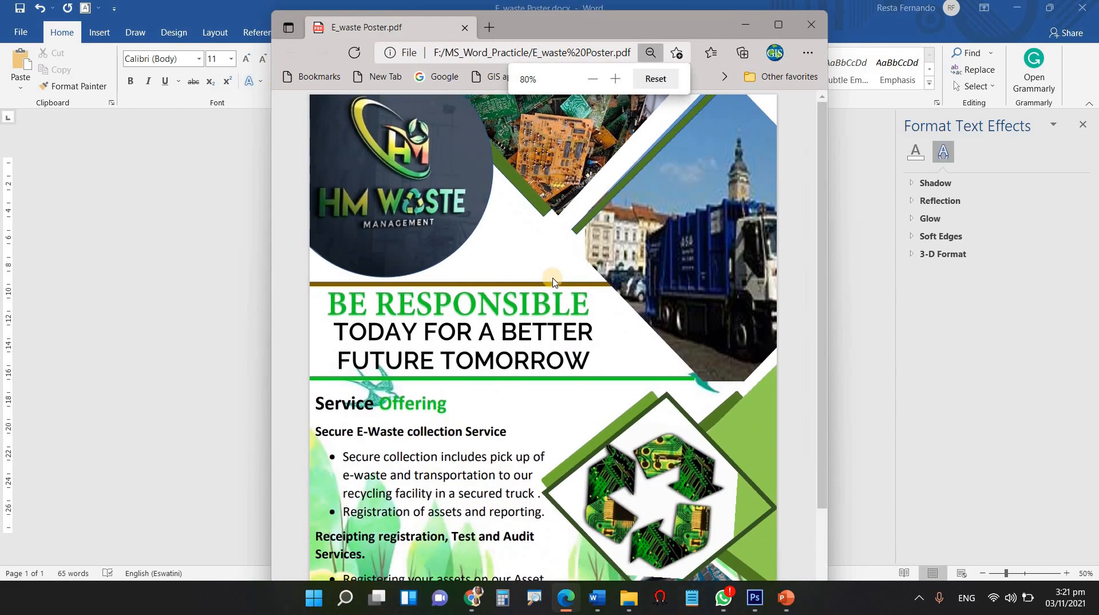
pyautogui.keyDown('ctrl'); pyautogui.scroll(-1, 552, 279); pyautogui.keyUp('ctrl')
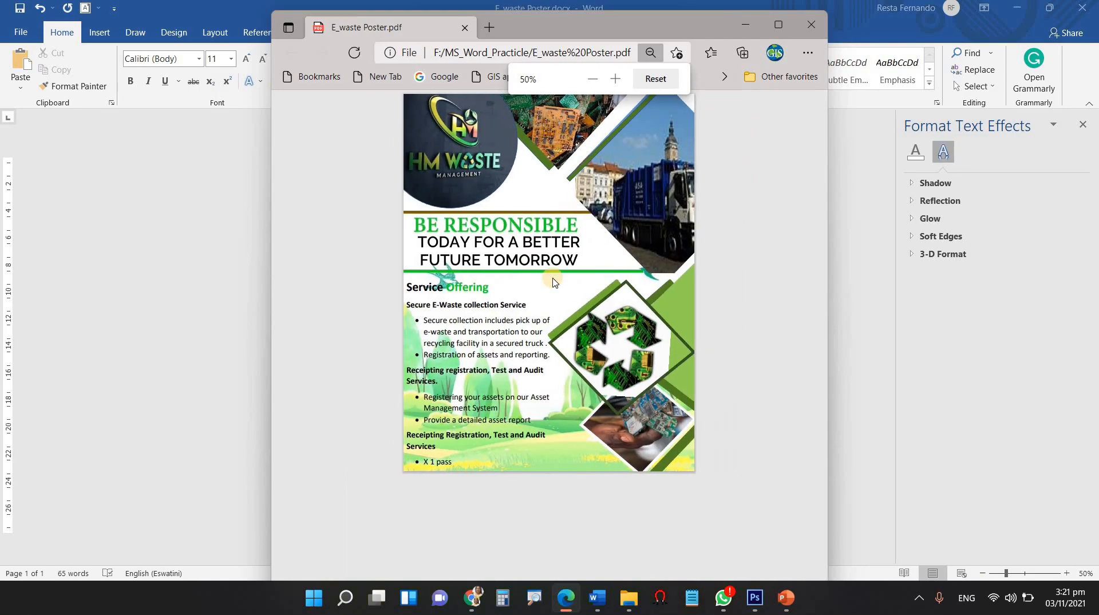